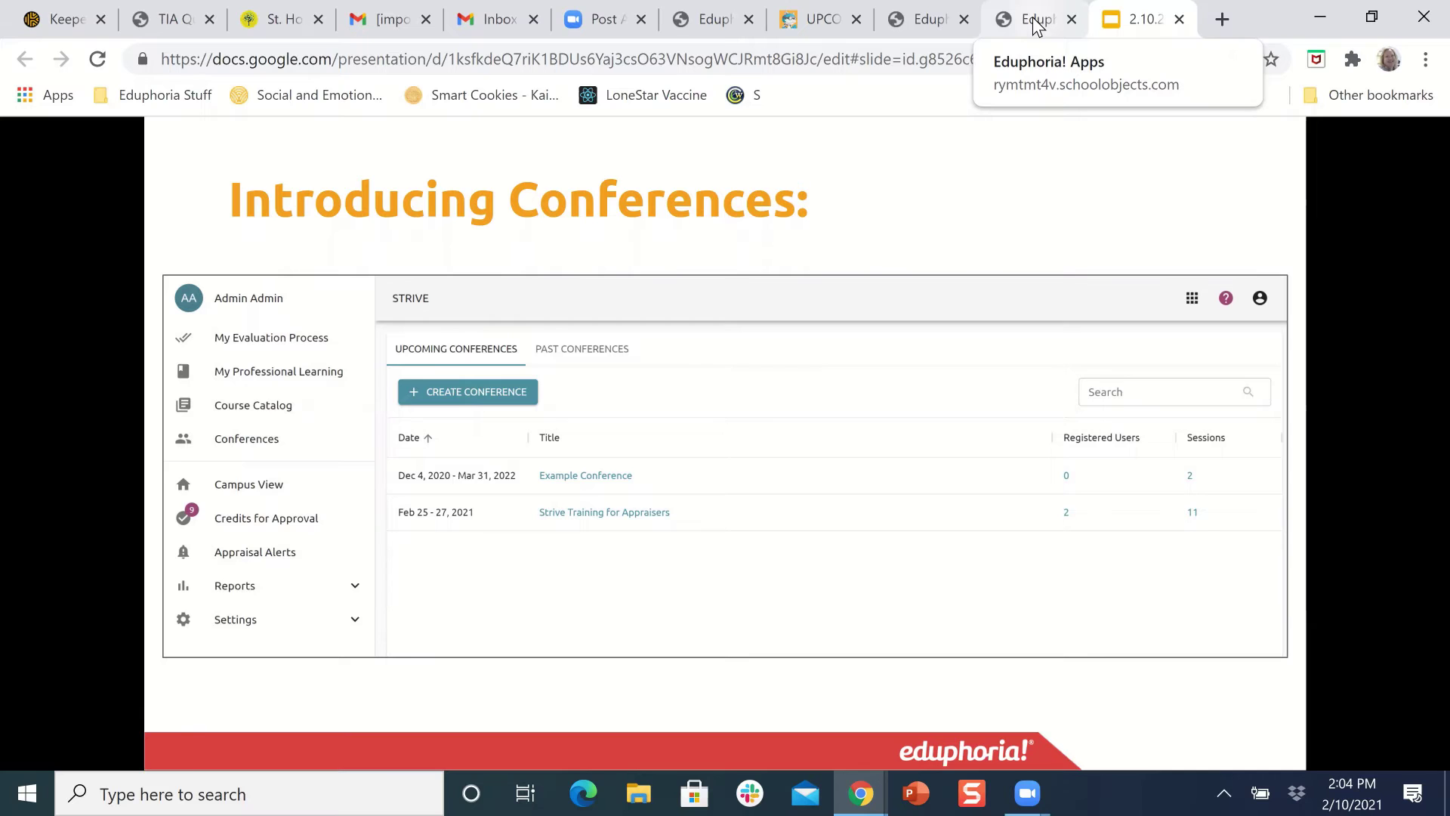
Step: Open Strive from the Eduphoria applications page and go to its conference management settings
left_click(1035, 24)
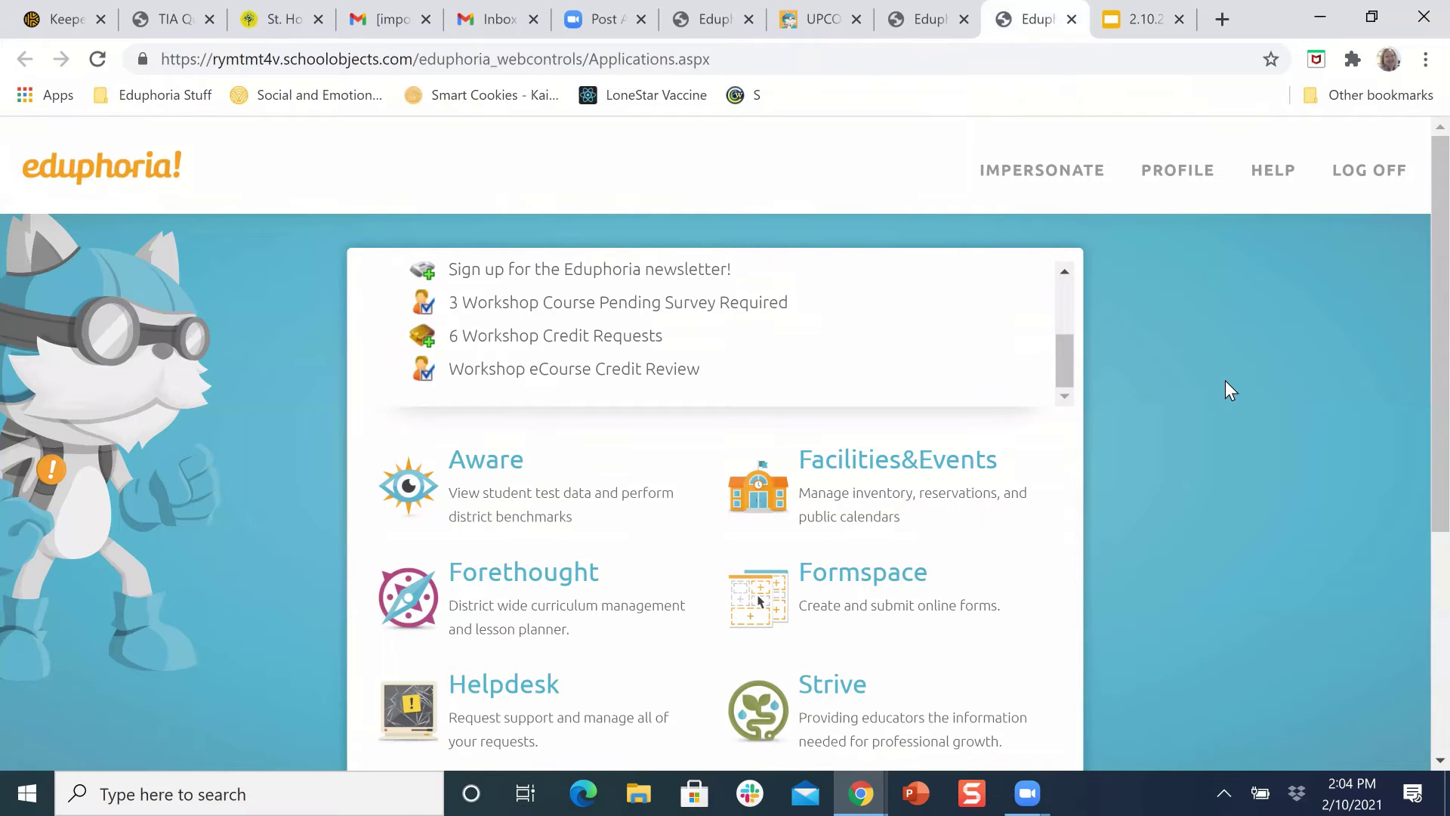
scroll(1225, 381, "down", 2)
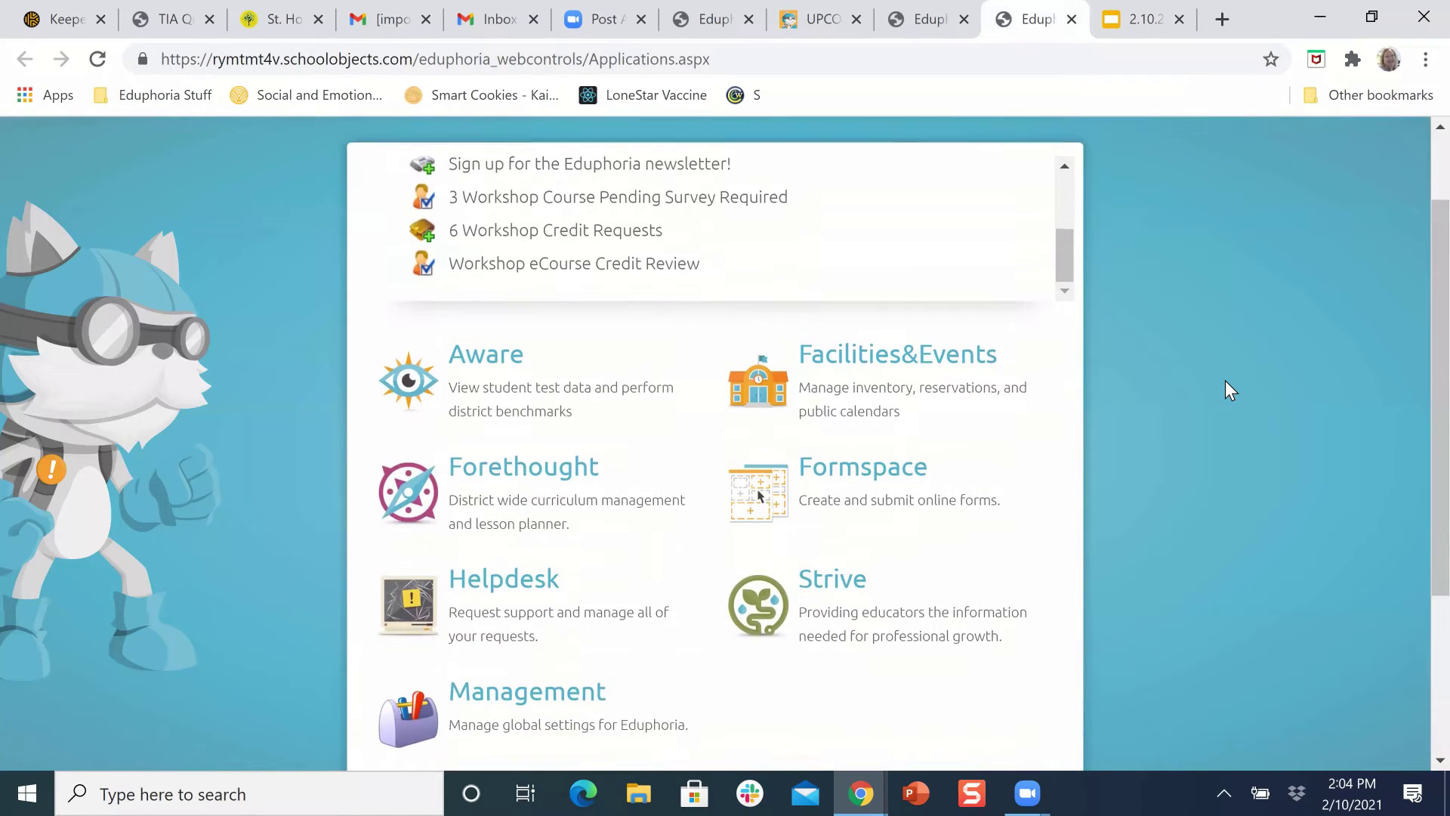
scroll(1225, 381, "down", 1)
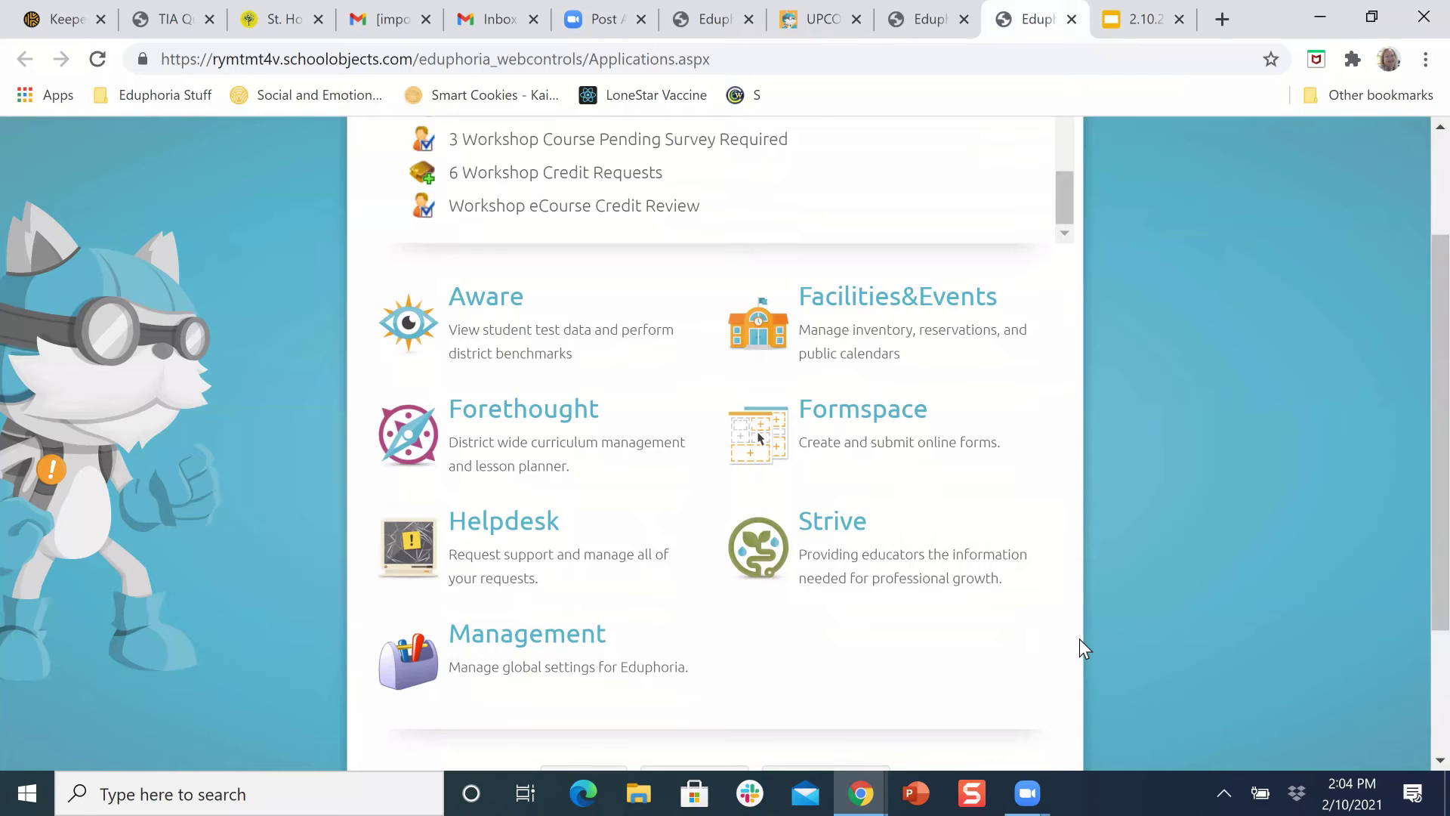
left_click(816, 535)
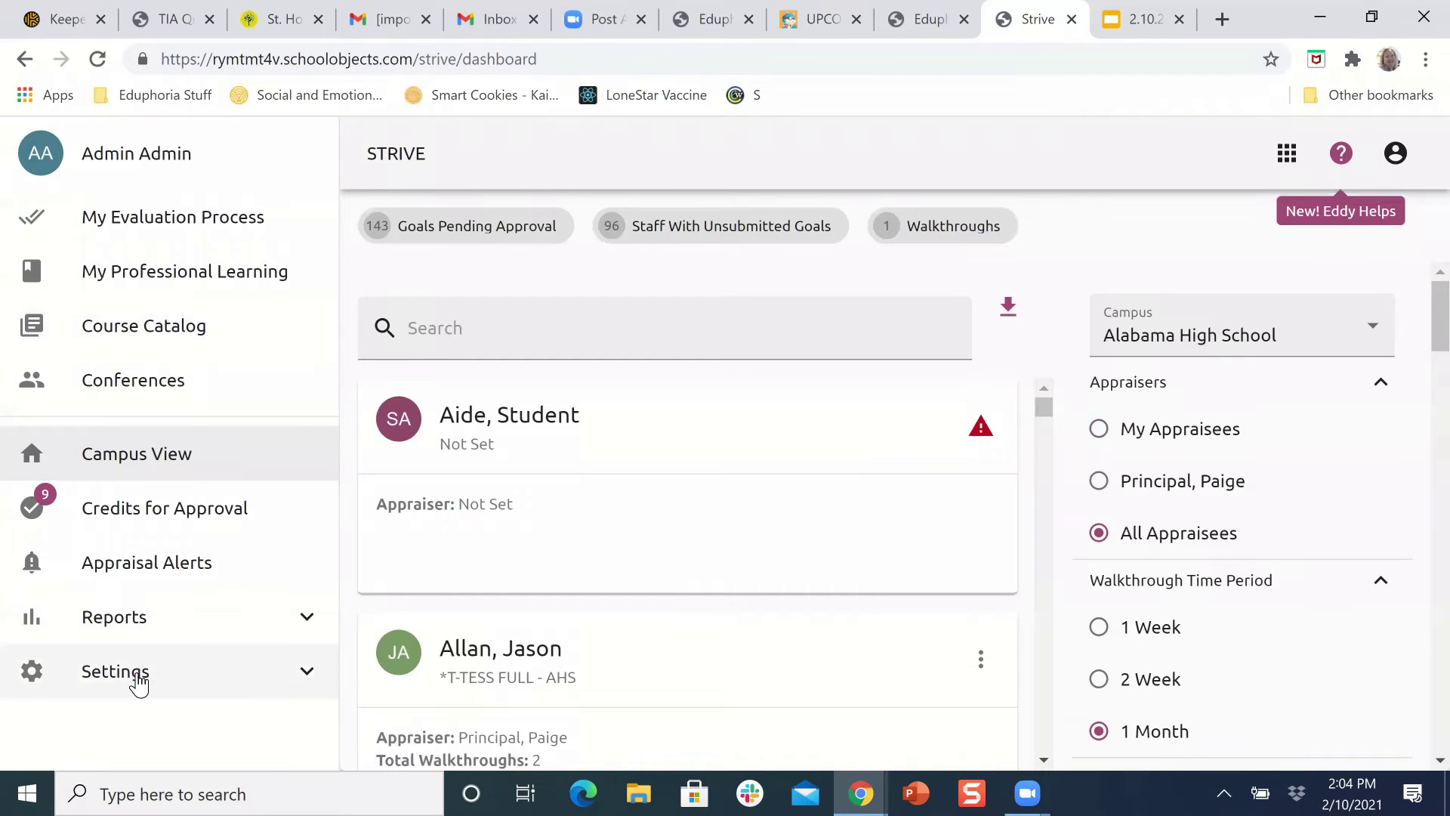
left_click(115, 680)
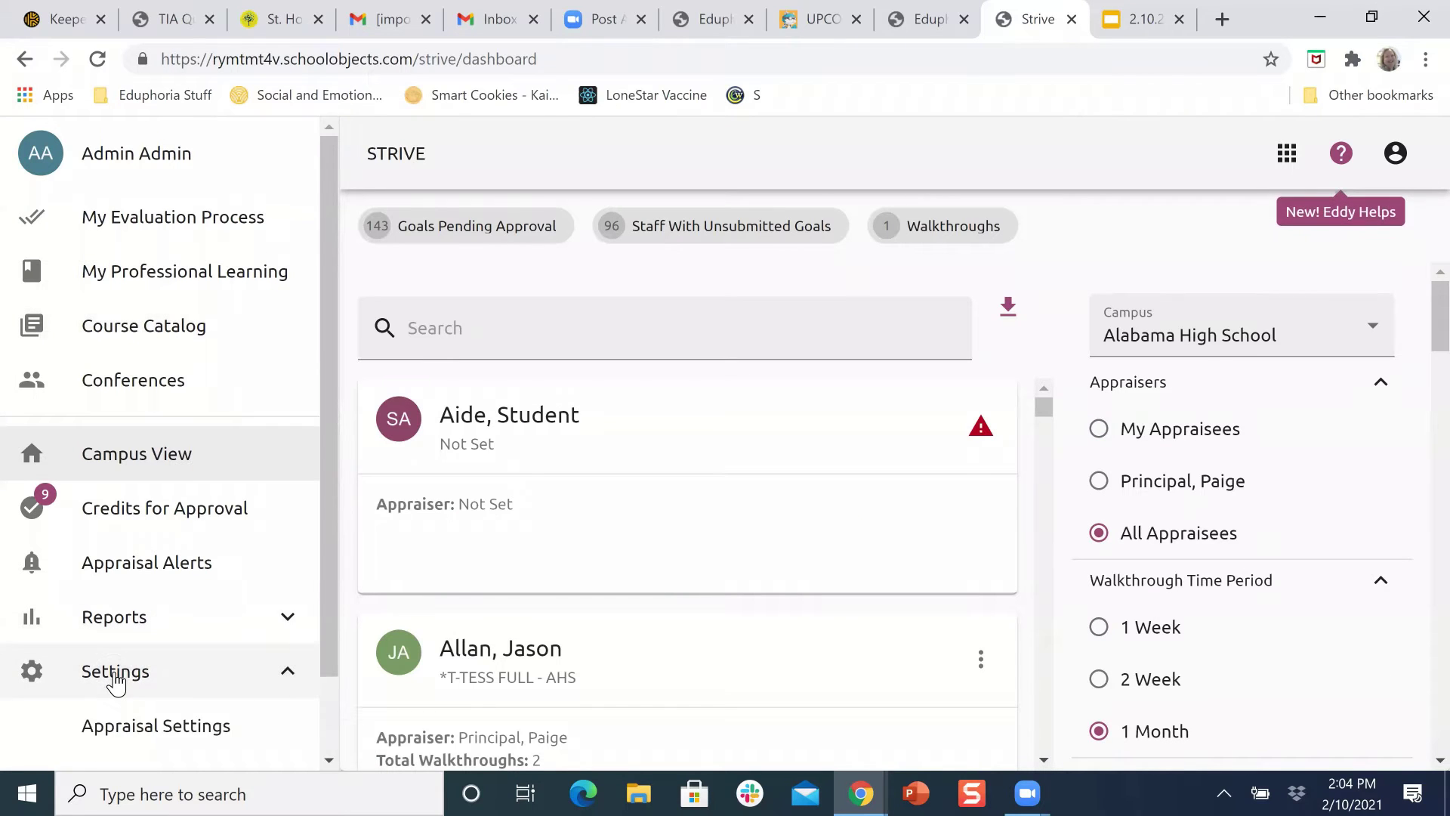
scroll(117, 691, "down", 2)
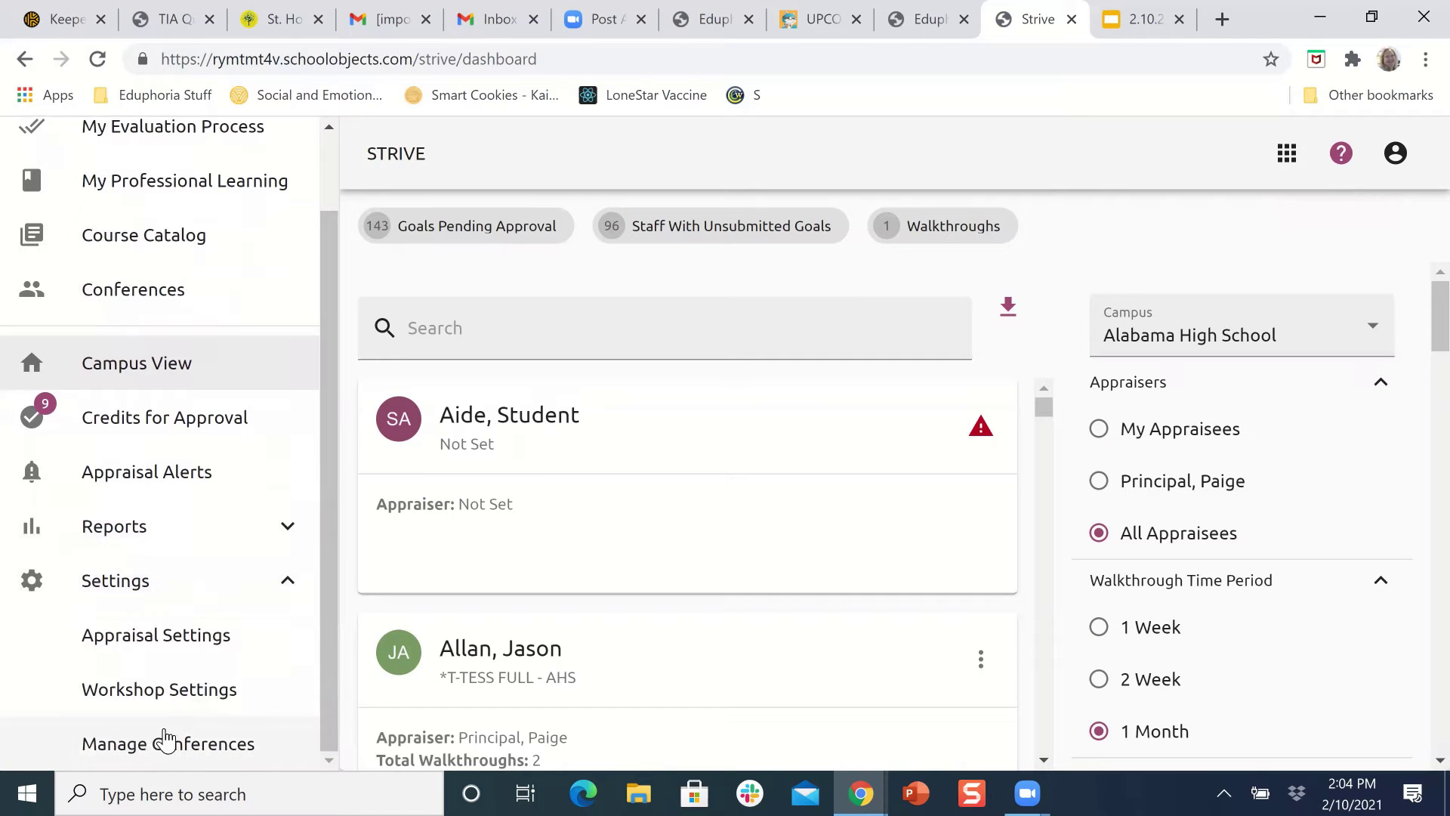
left_click(126, 745)
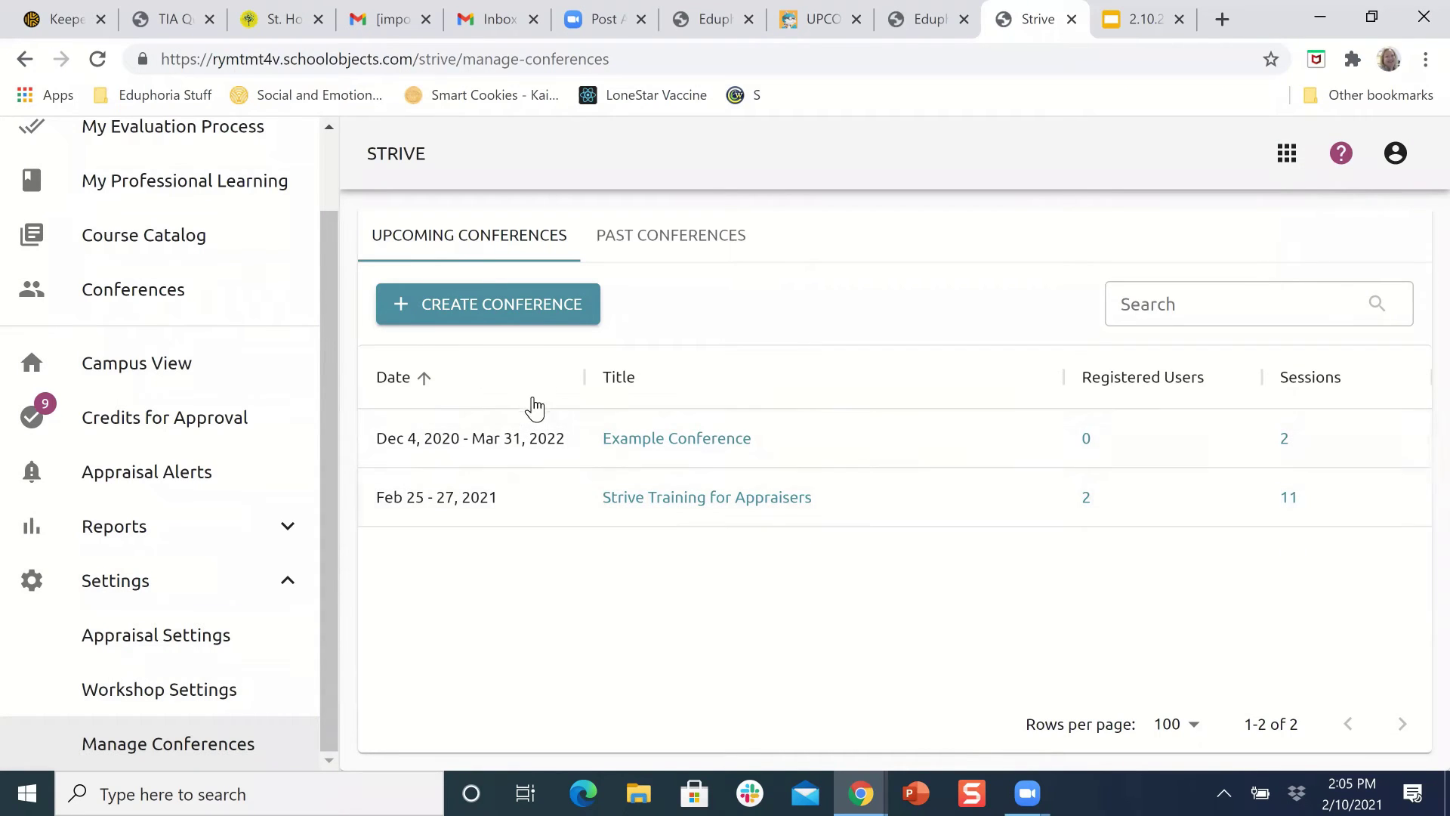
Step: Review the list of past conferences and return to the upcoming conferences
left_click(675, 232)
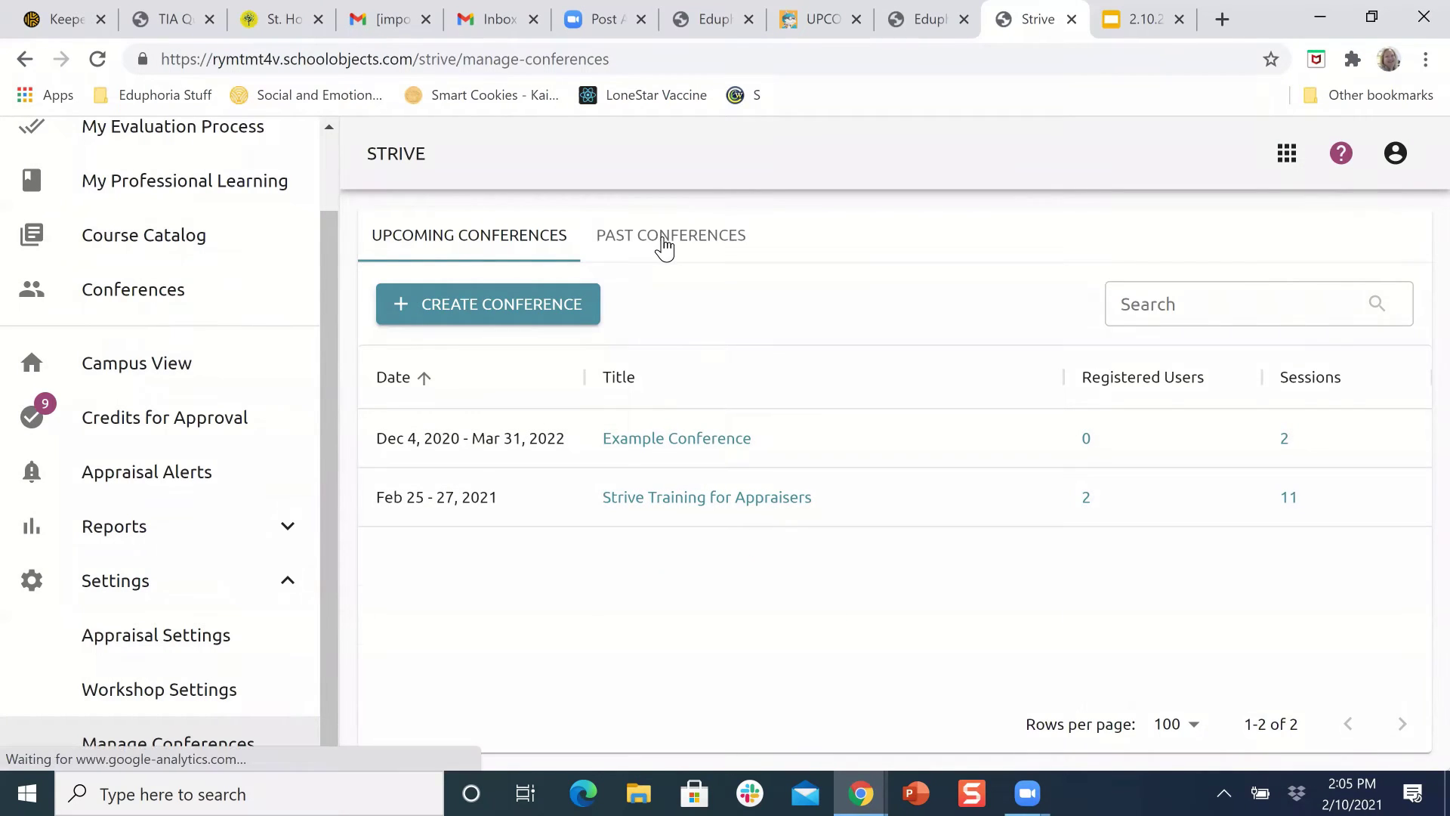
scroll(594, 532, "down", 3)
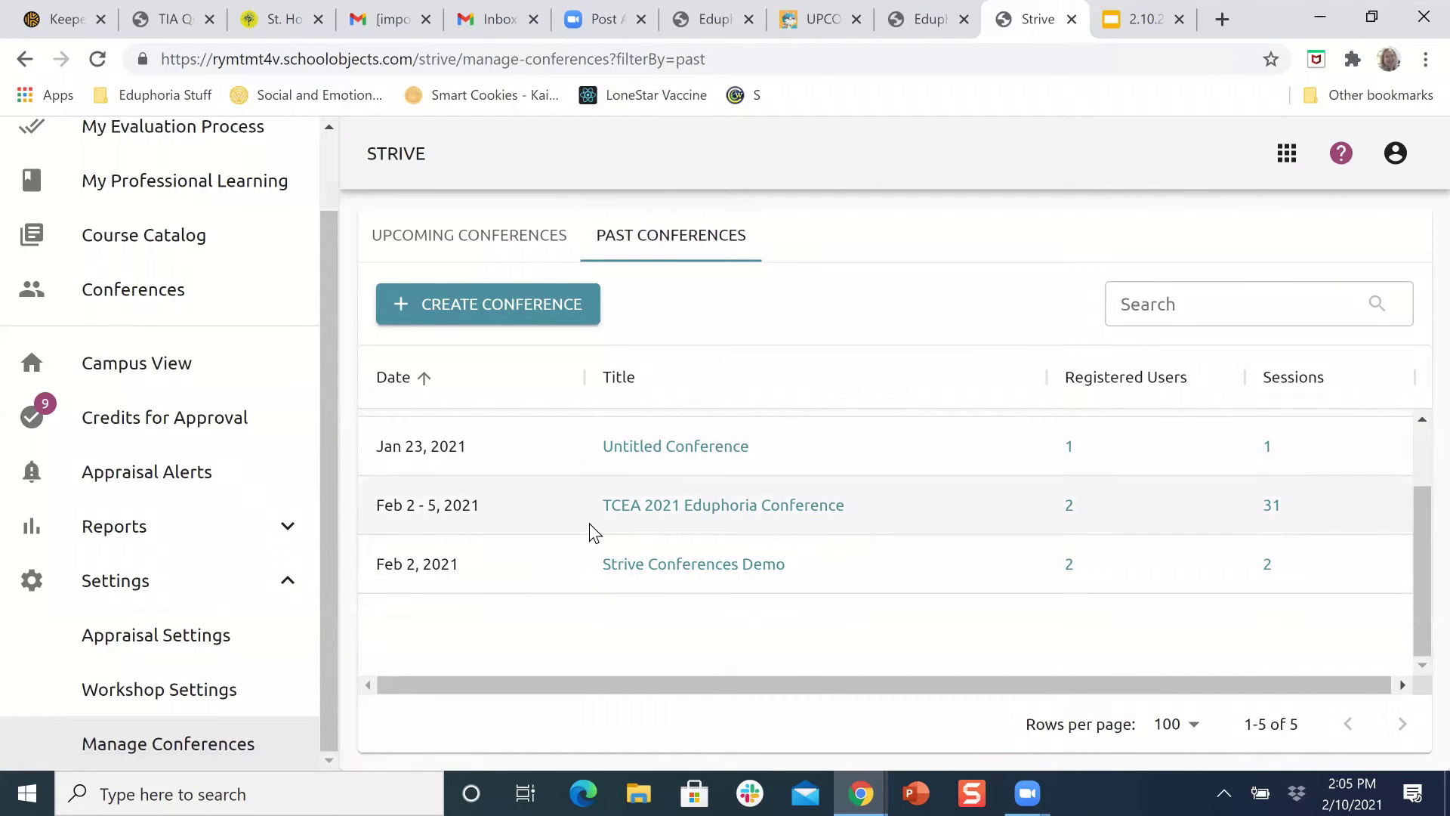
scroll(594, 532, "up", 3)
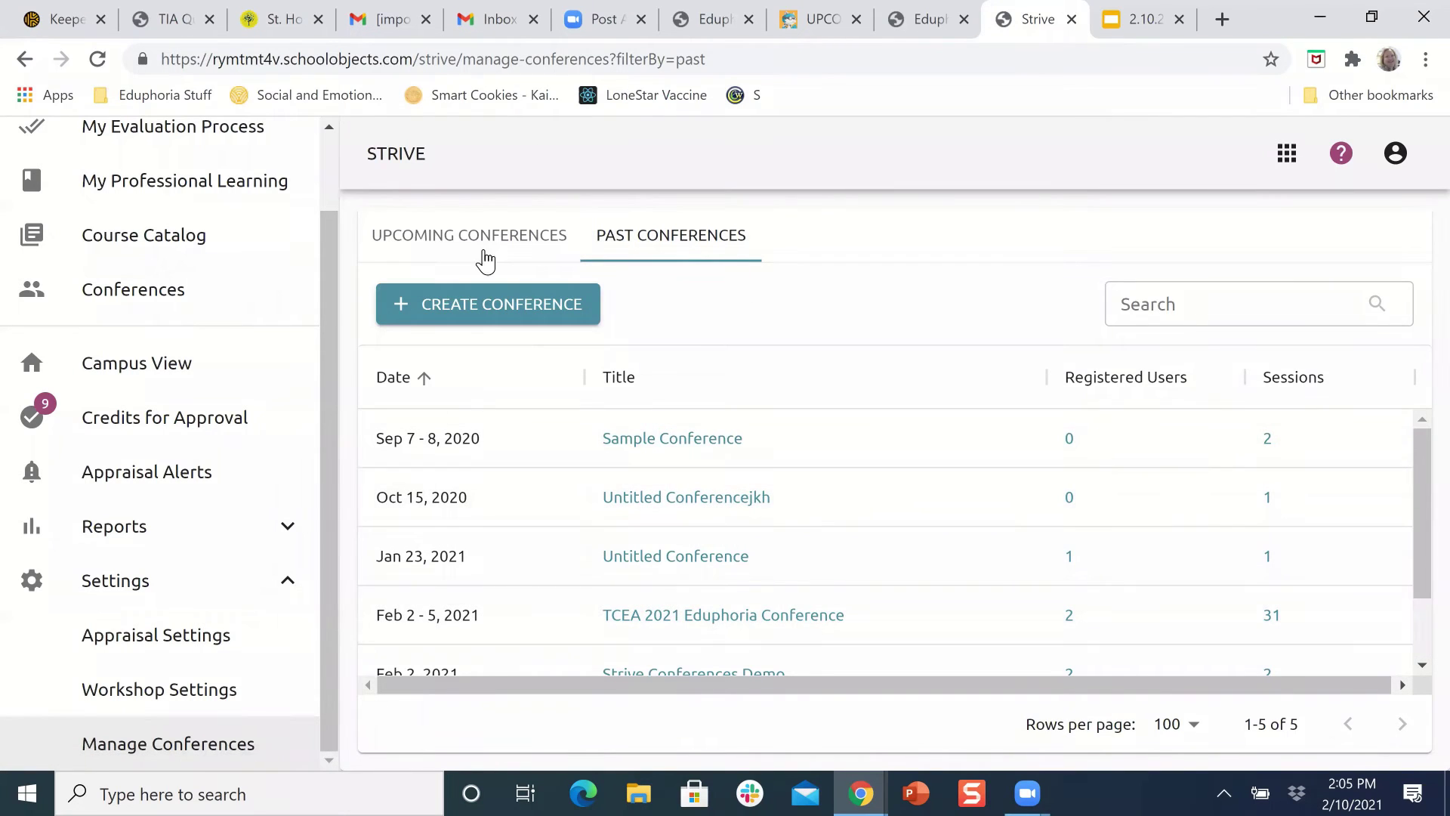
left_click(466, 241)
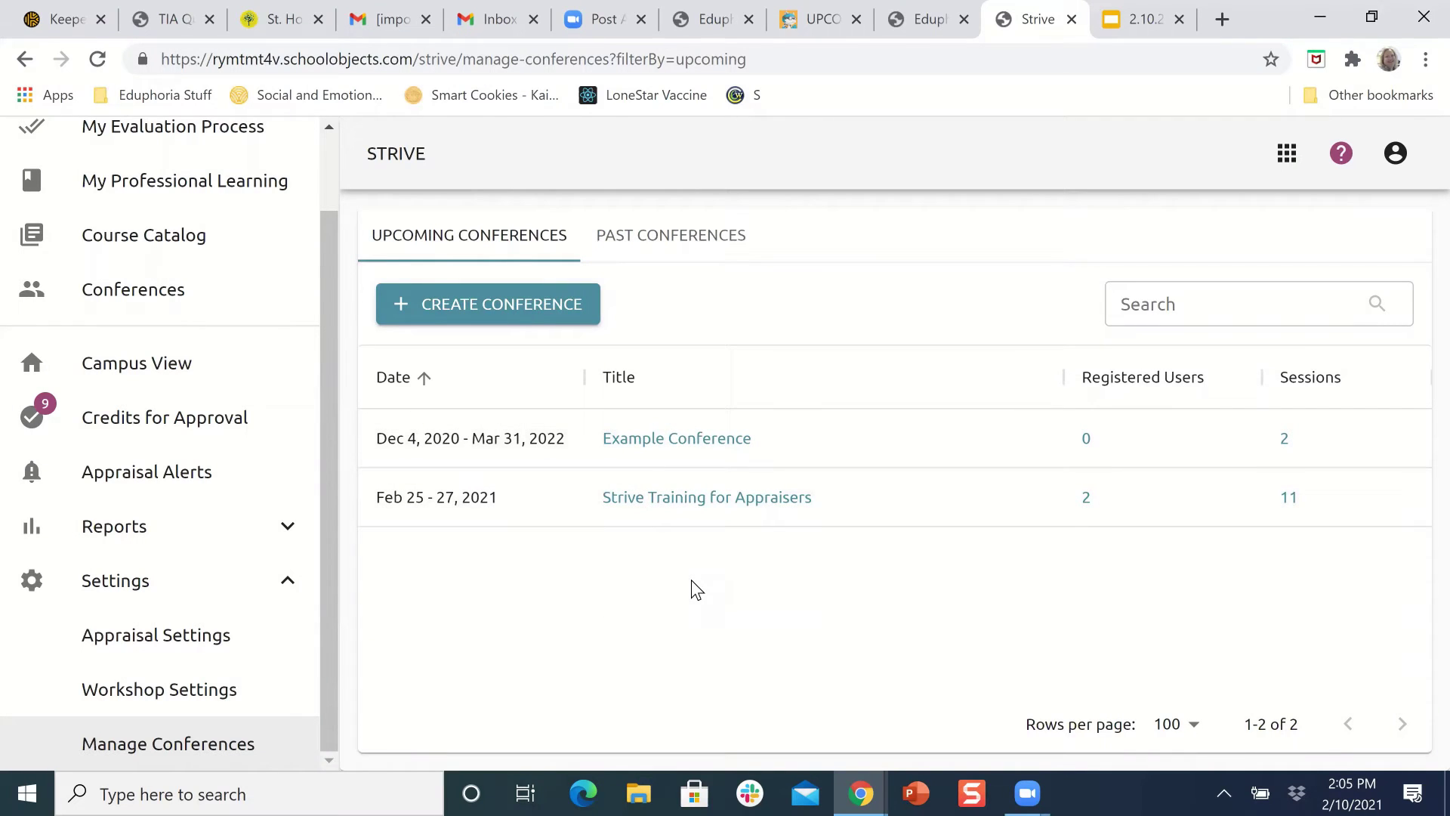
Step: Create a new conference and title it "Eduphoria Extravaganza!!"
left_click(483, 314)
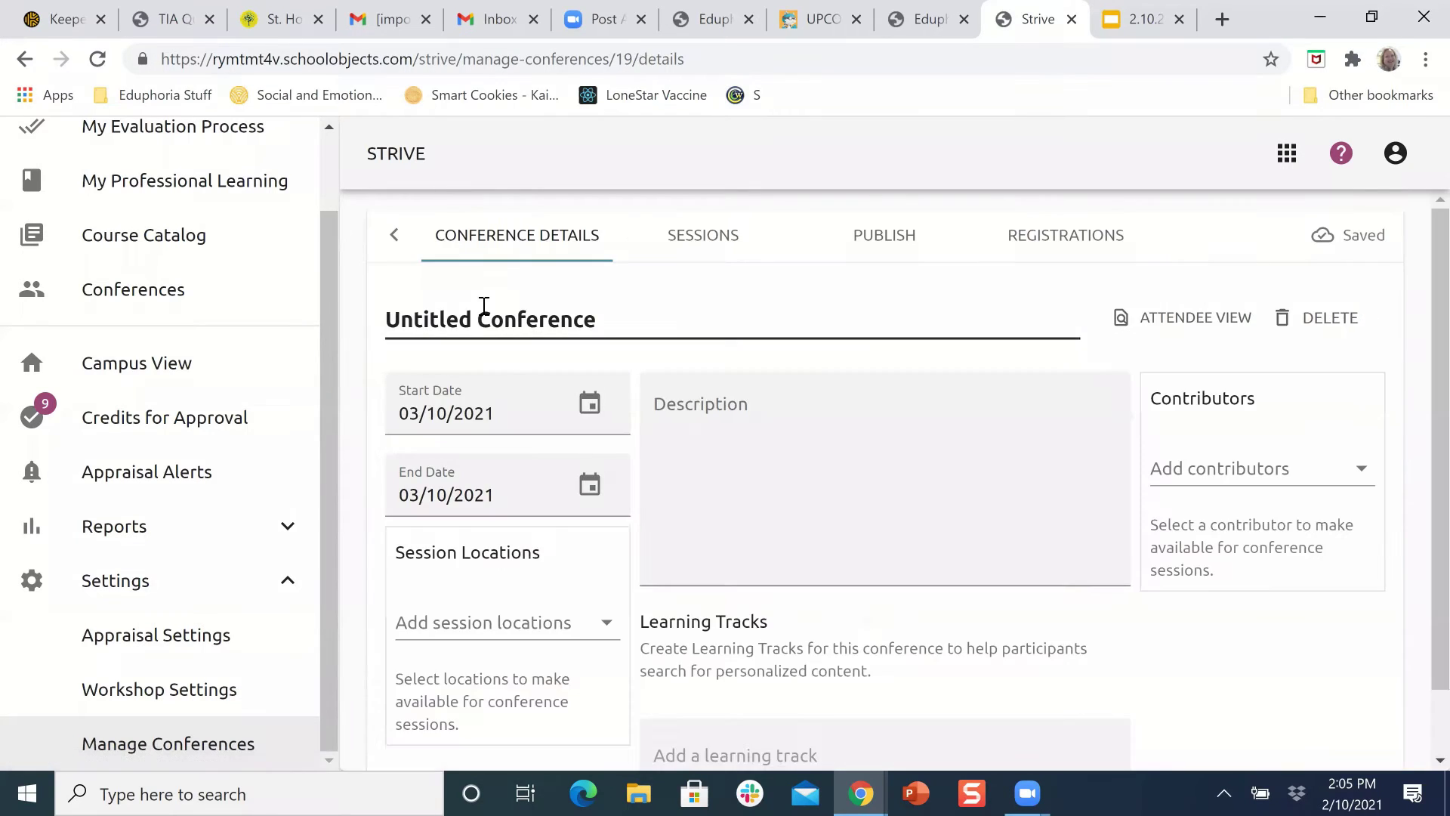
left_click(1029, 565)
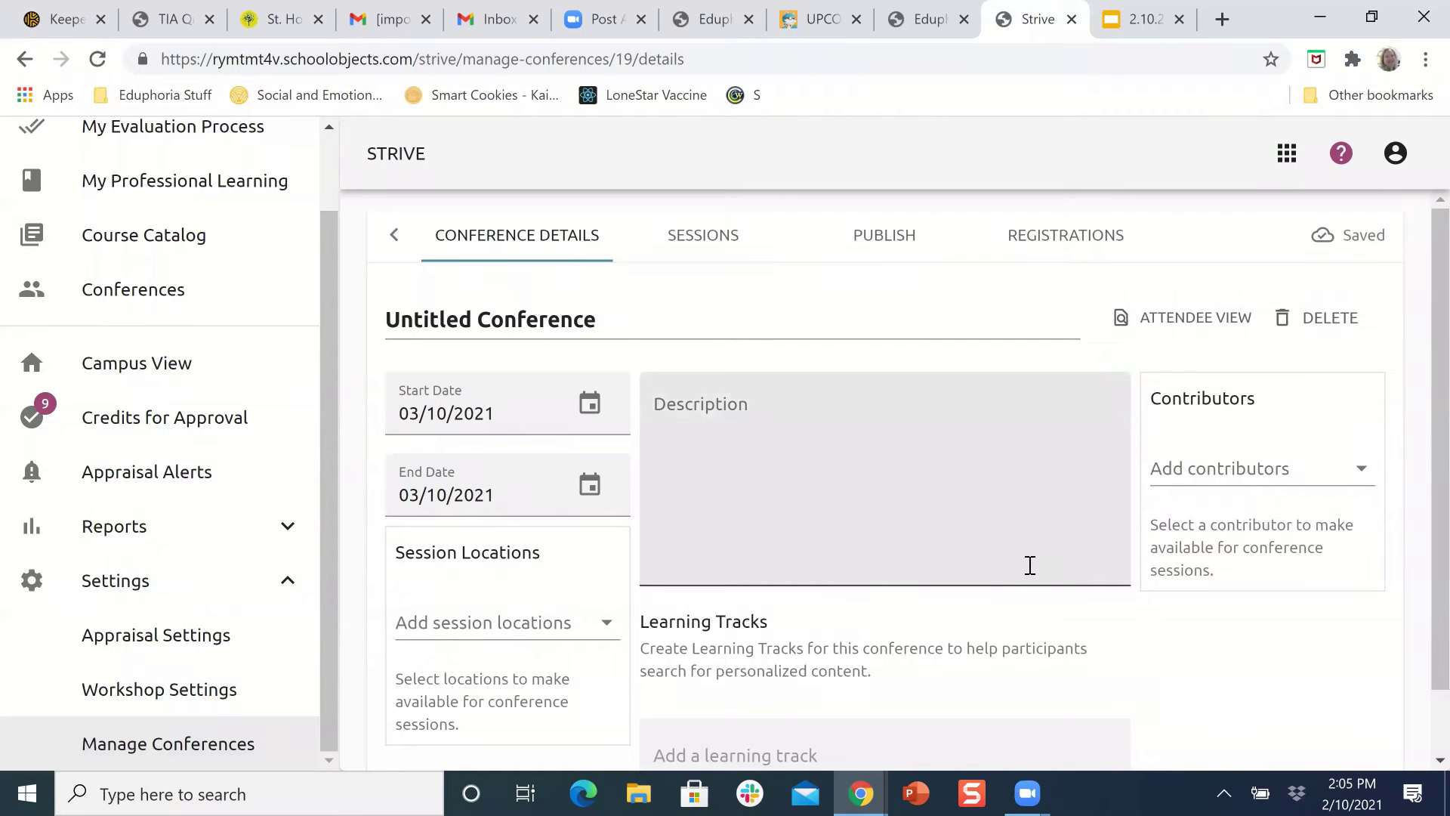
left_click(475, 317)
triple_click(476, 318)
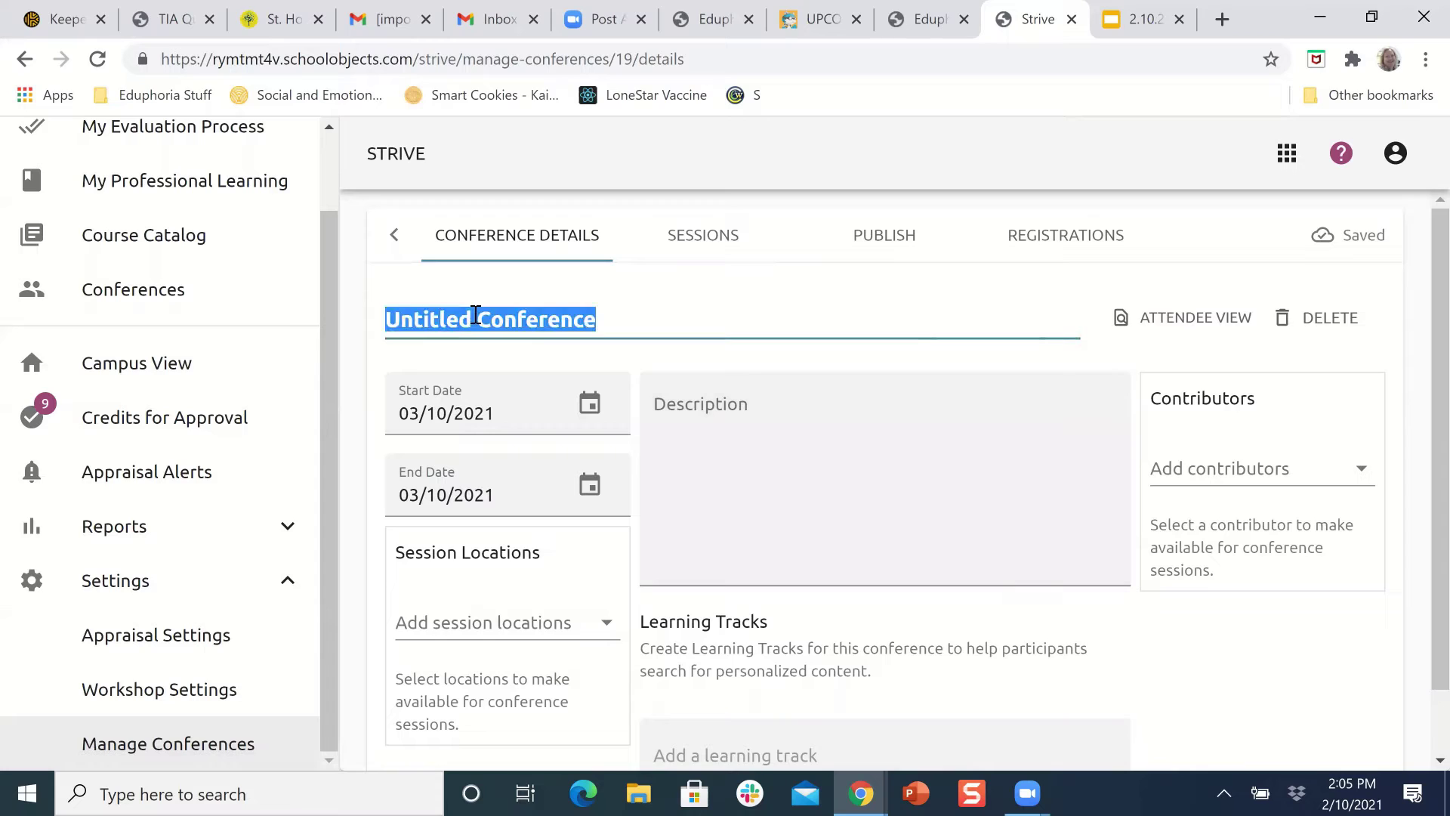
left_click(475, 317)
type("Edu")
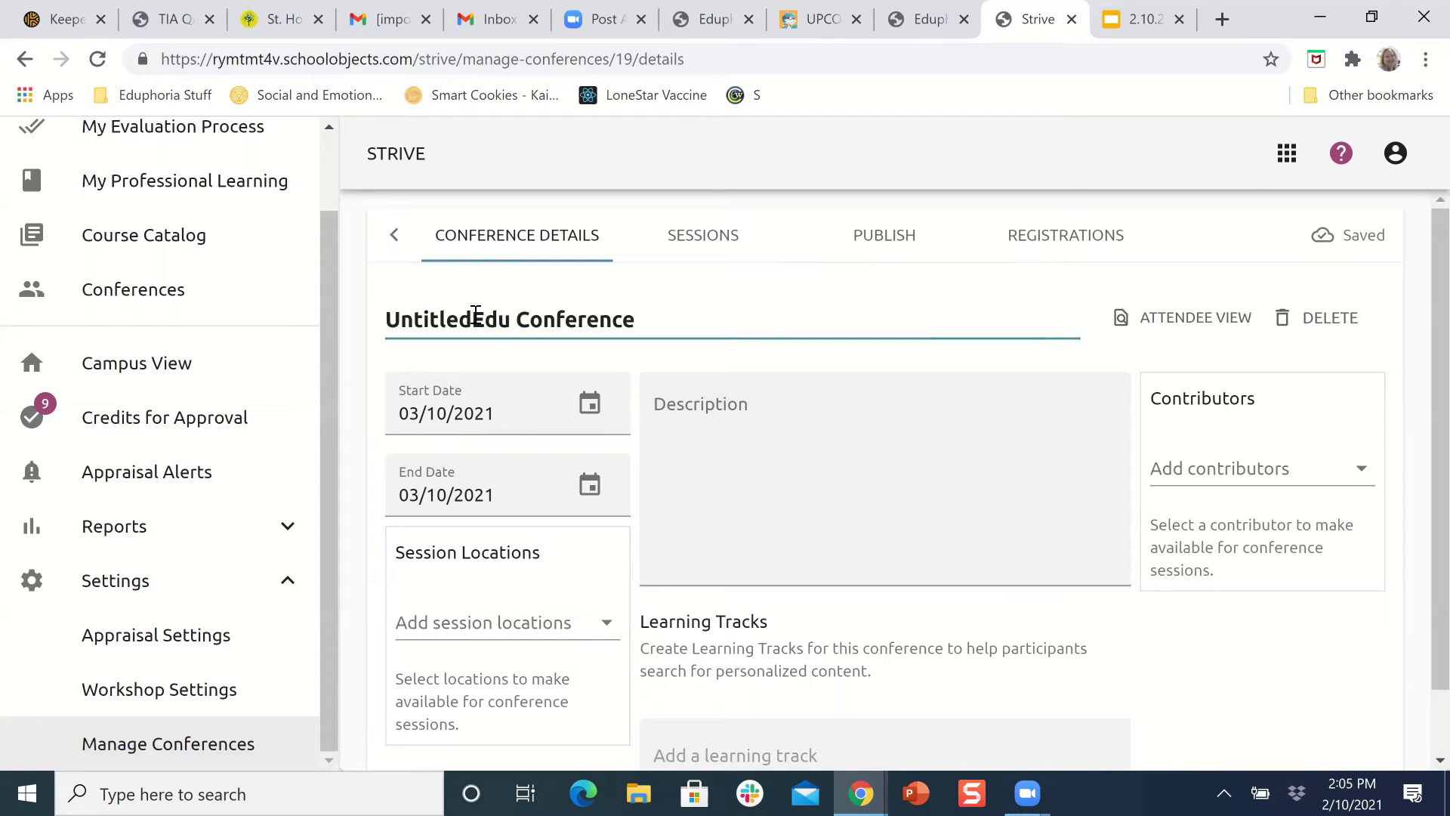
key("ctrl+a")
type("Eduphoria Extravaganza!!")
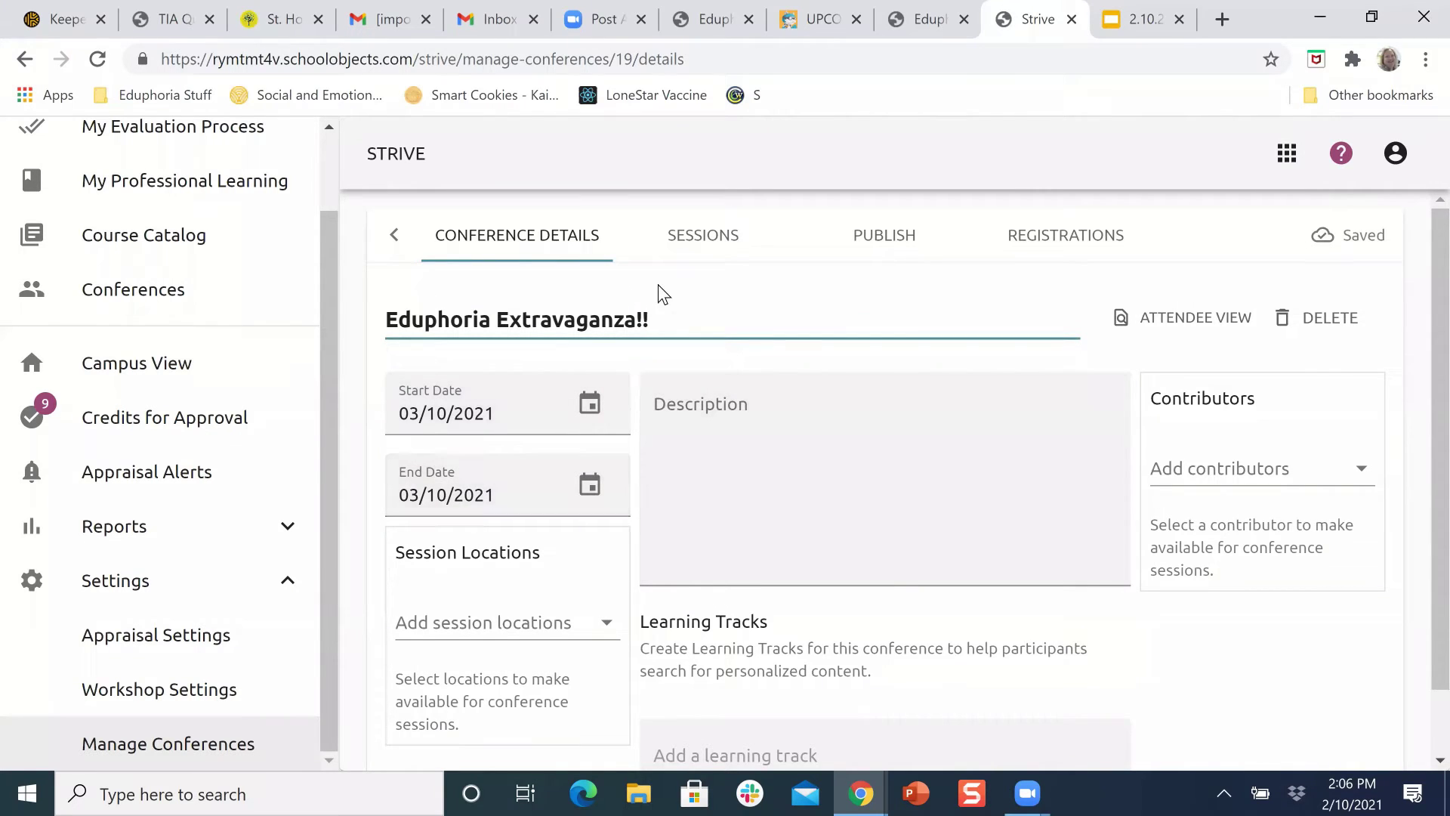
Step: Enter "All things Eduphoria" as the conference description
left_click(687, 402)
type("All th")
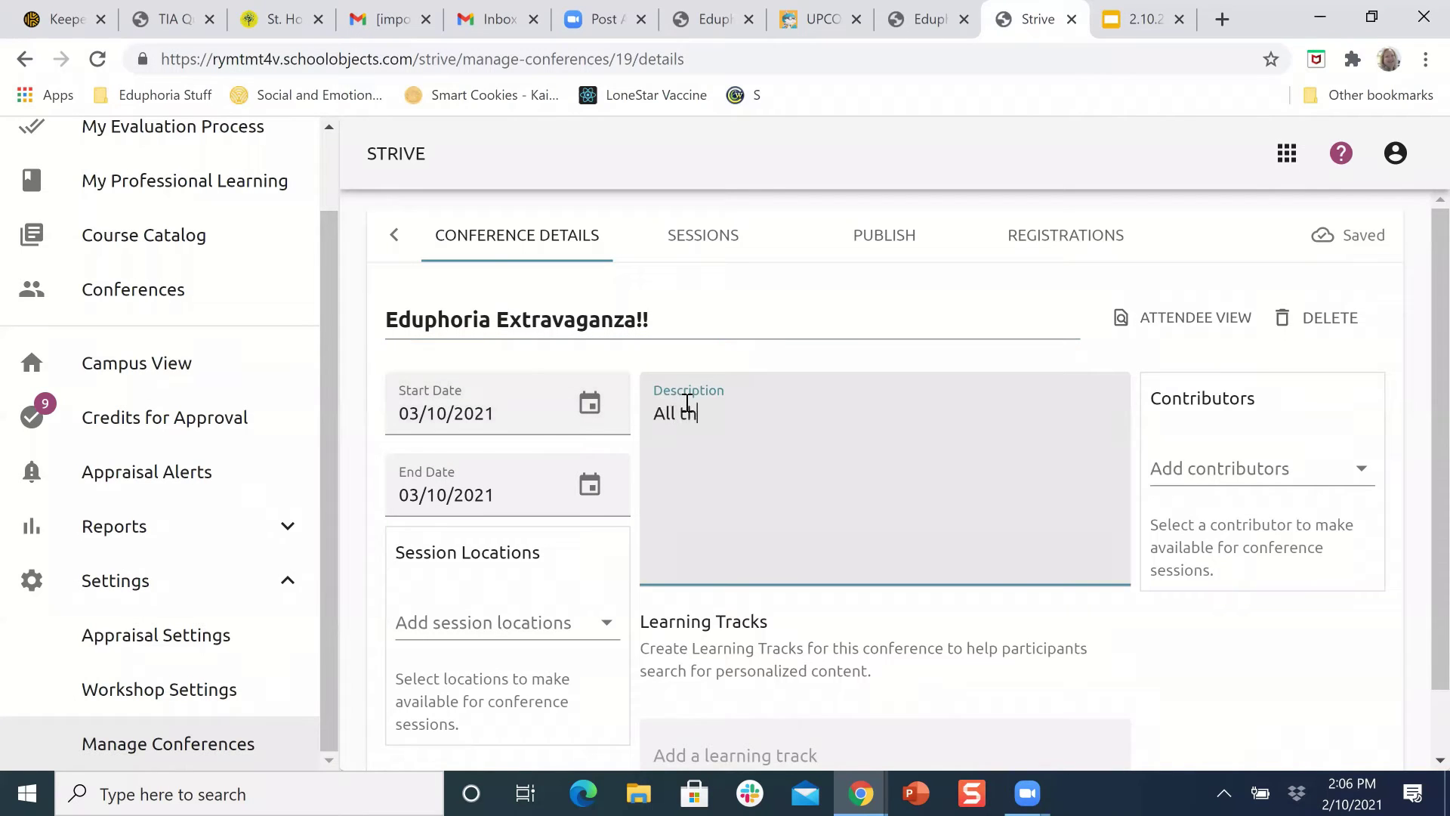
type("ings Eduphoria")
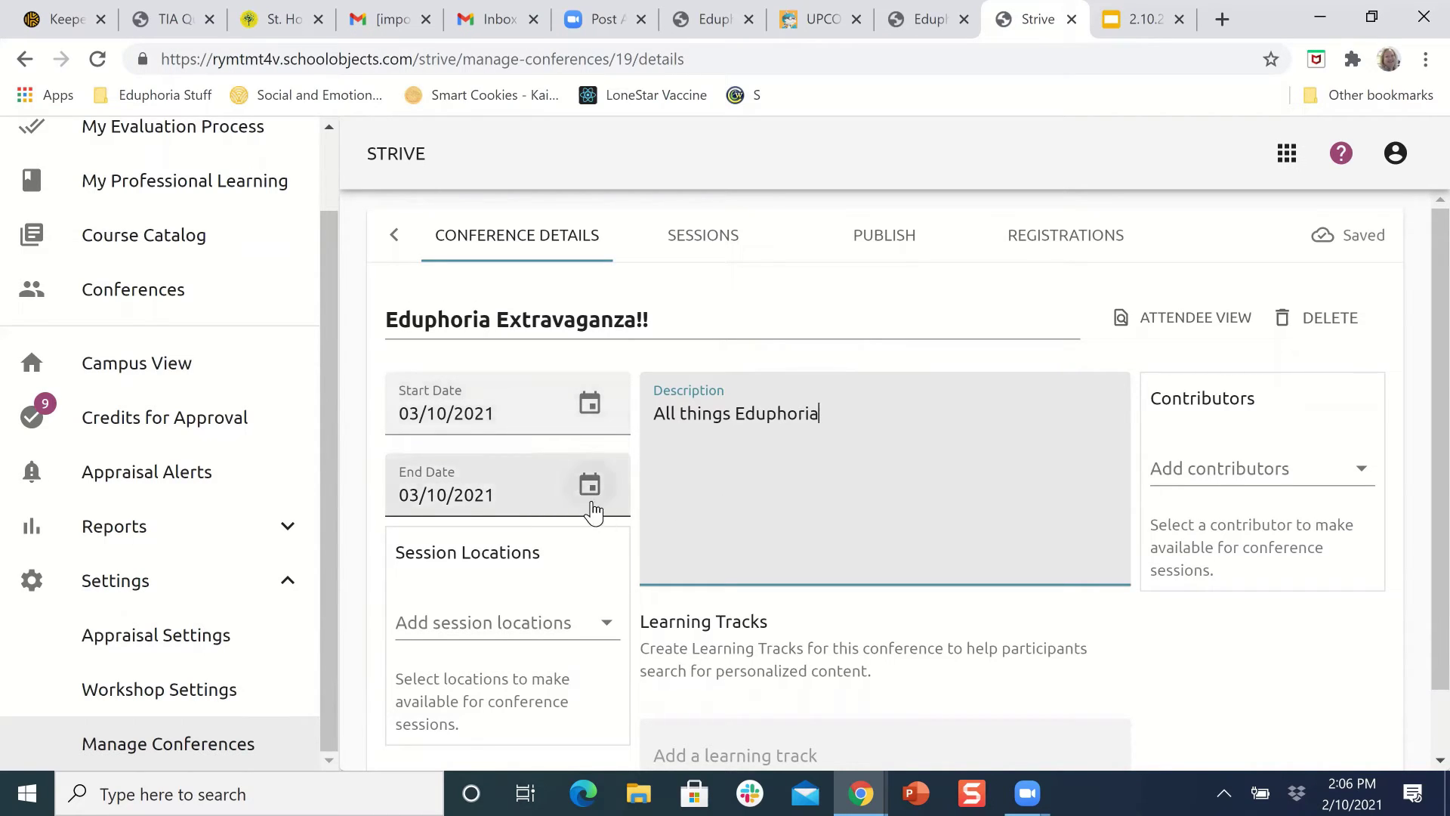
Step: Set the conference start date to 03/19/2021 and the end date to 03/20/2021
left_click(588, 406)
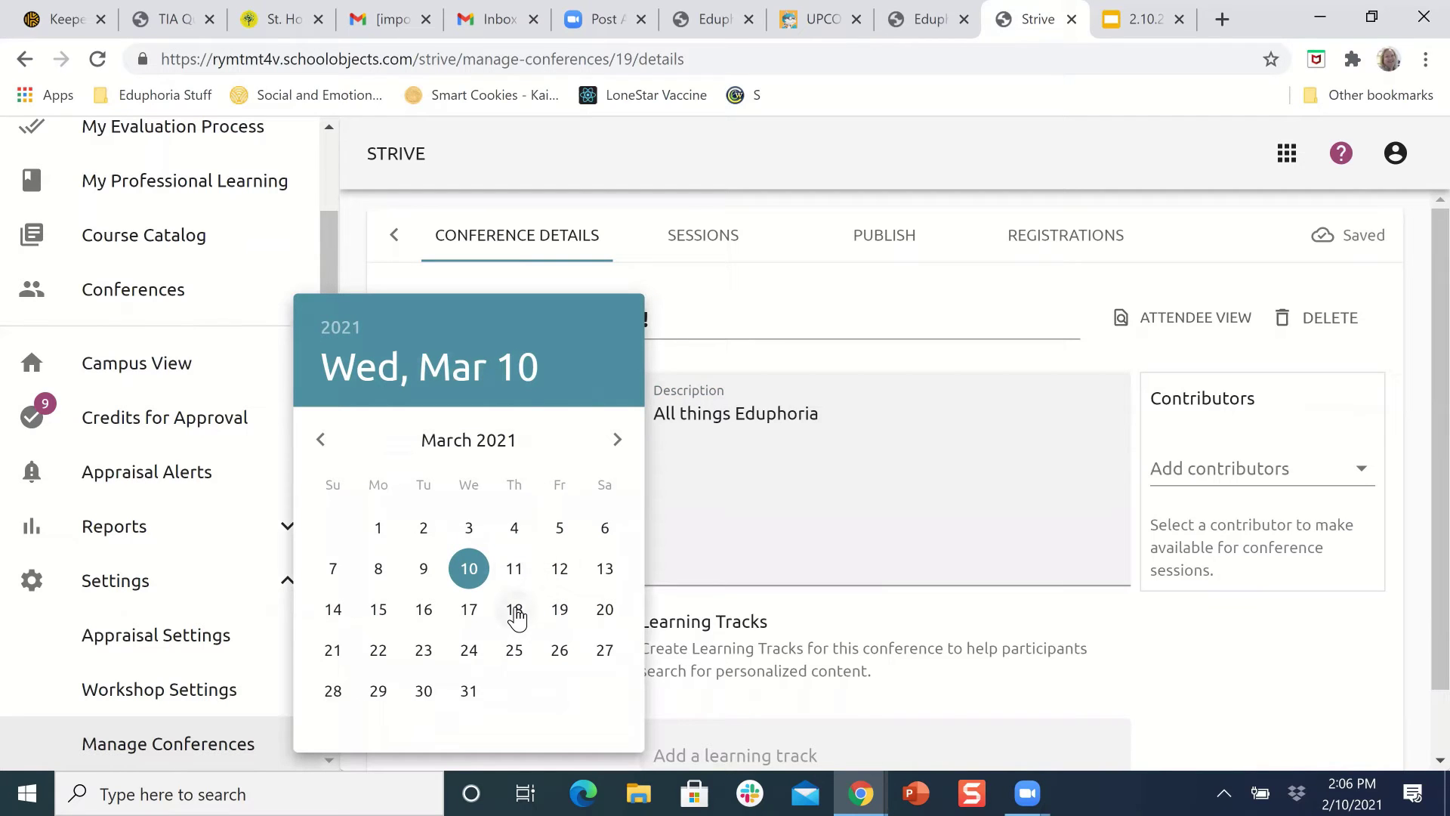
left_click(559, 613)
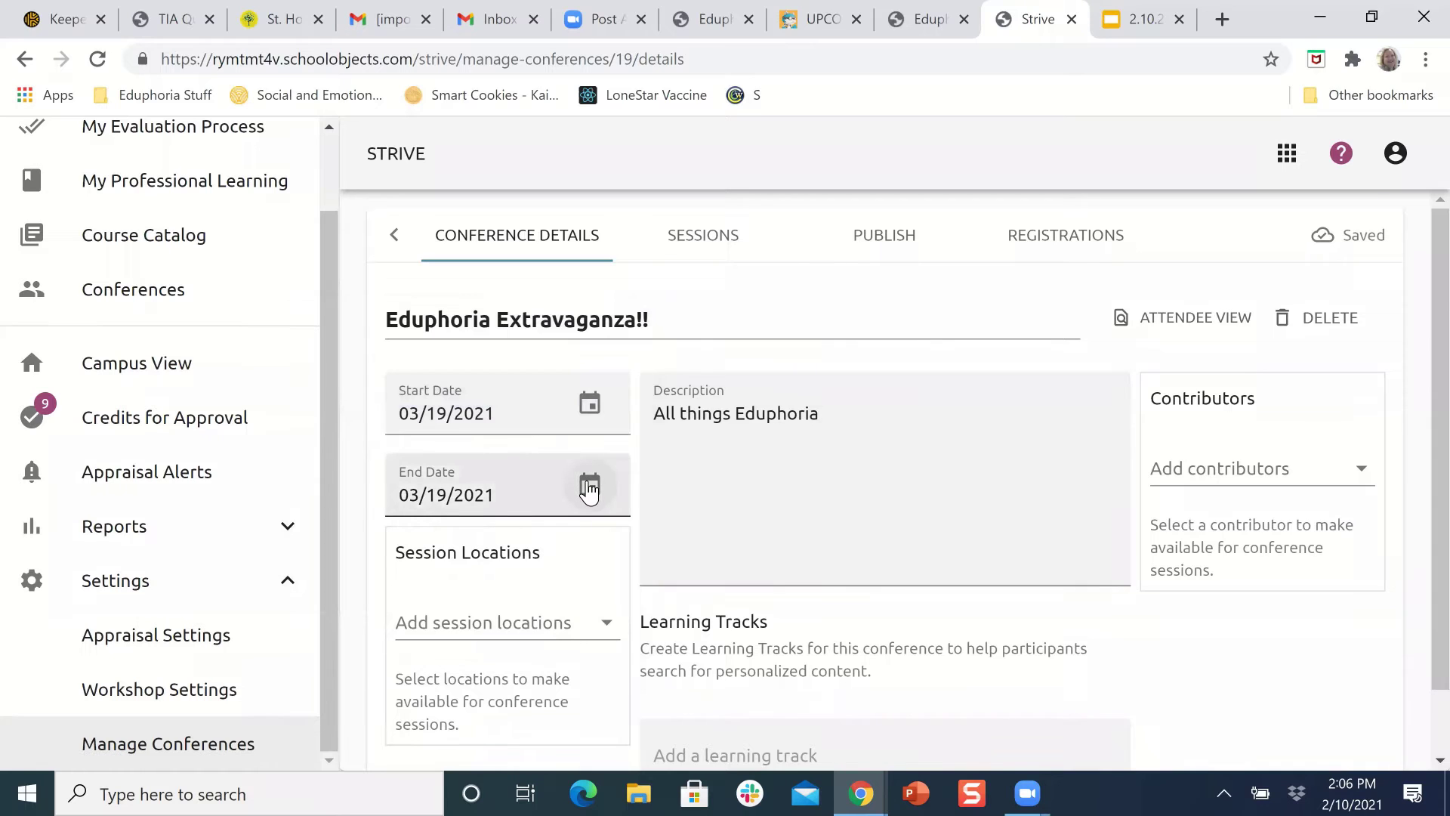
left_click(589, 488)
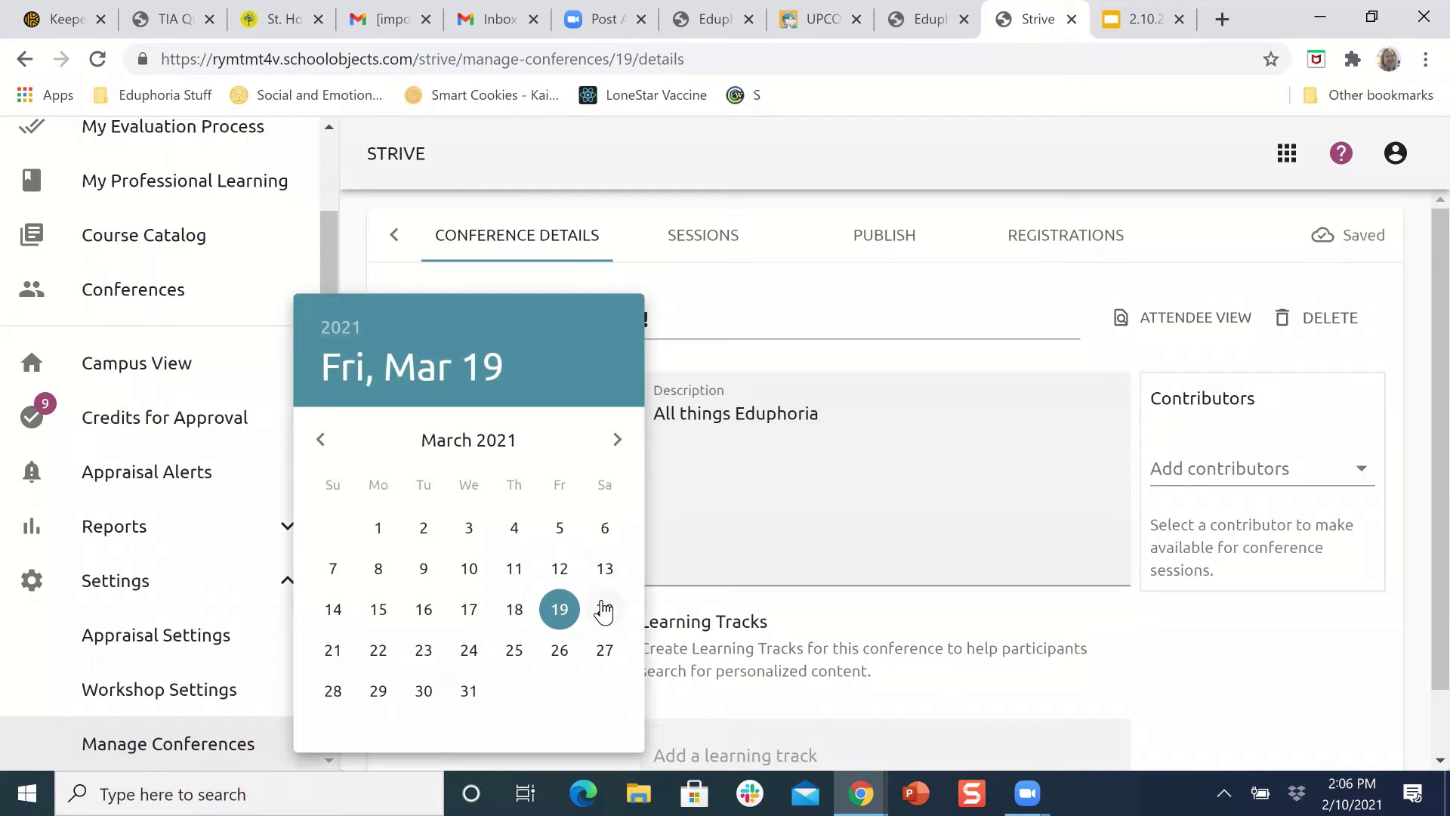
left_click(604, 608)
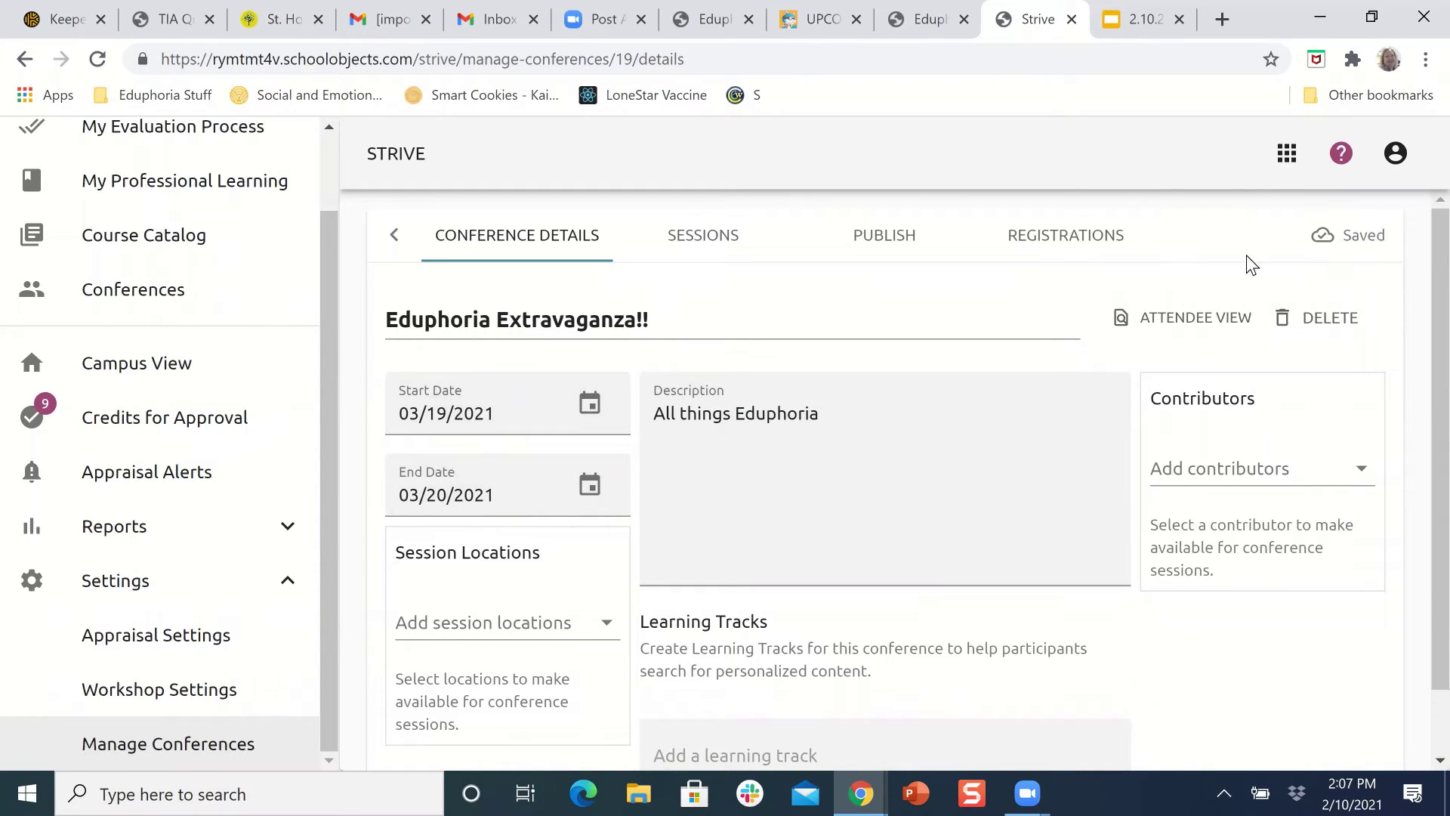
Step: Browse the session locations available for the conference
scroll(661, 545, "down", 1)
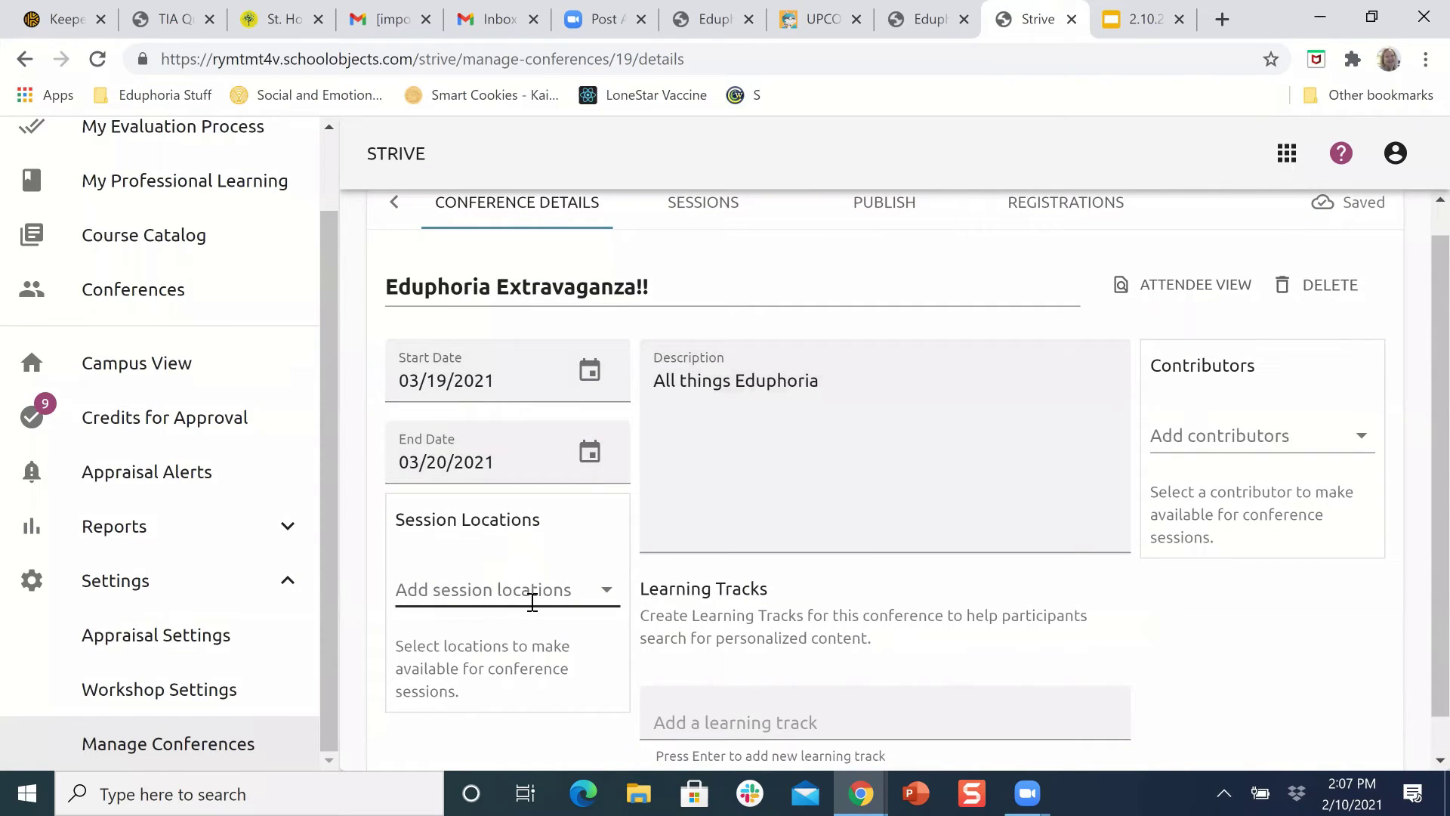
scroll(531, 601, "down", 1)
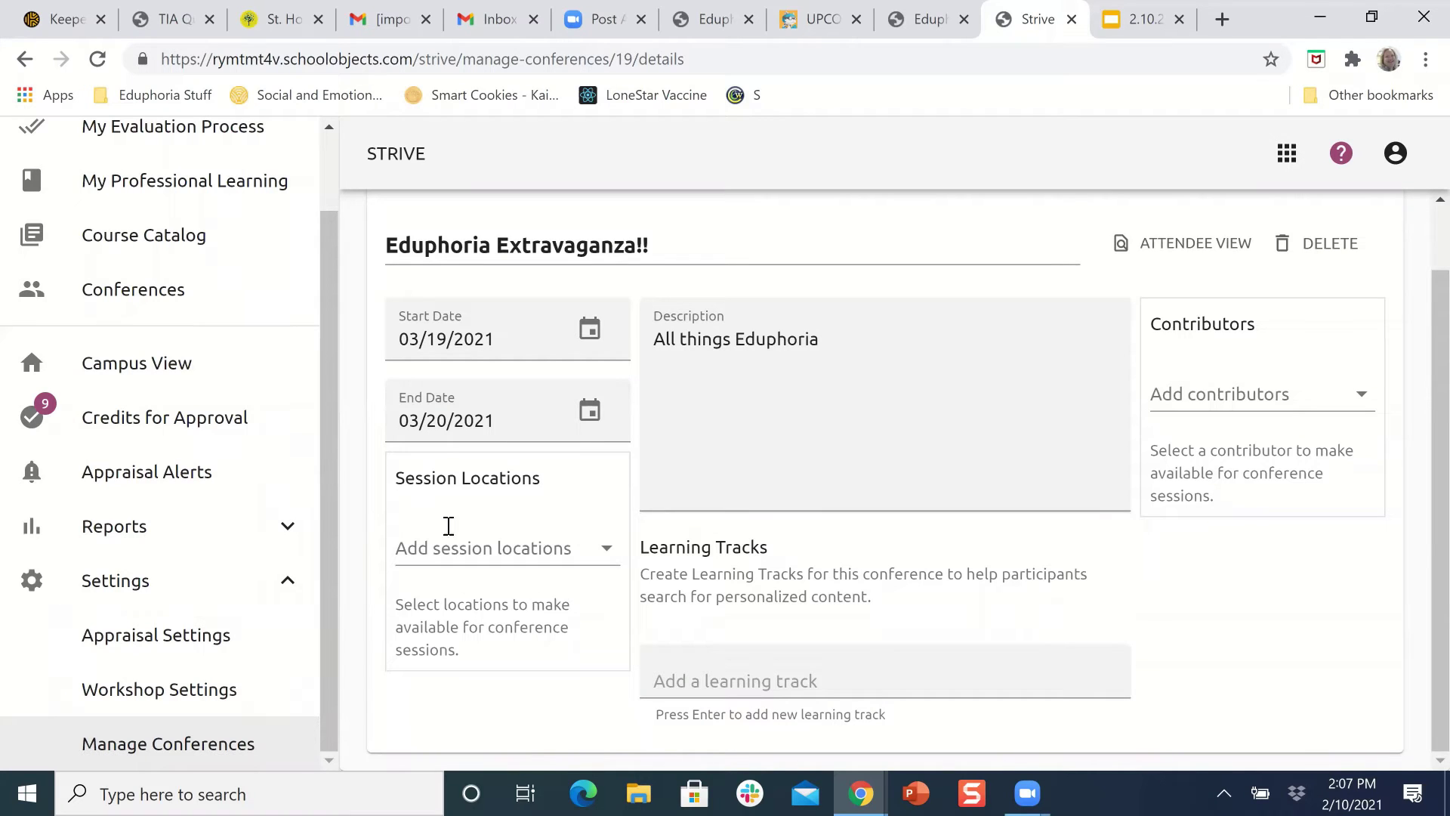
left_click(604, 556)
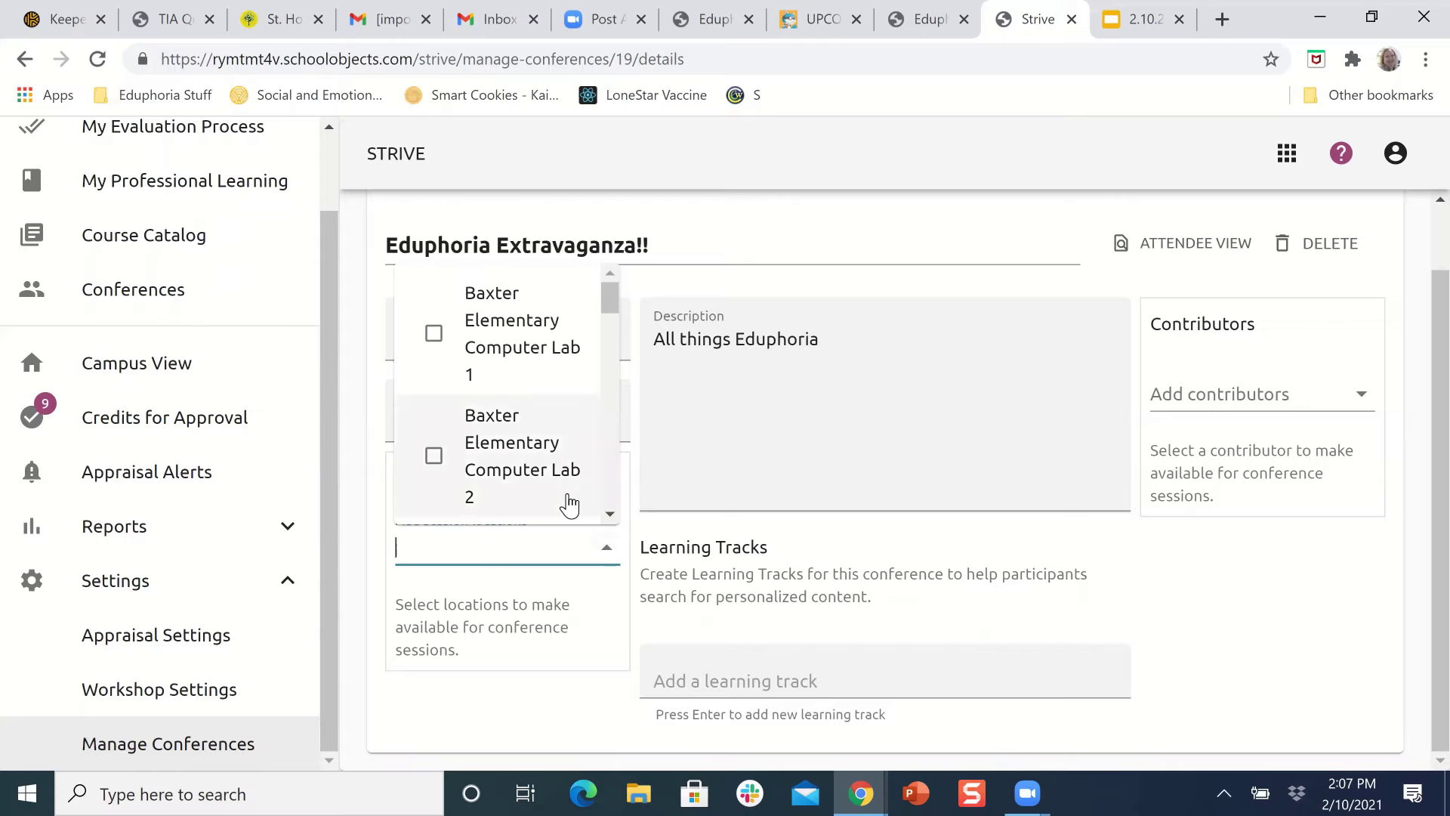
scroll(570, 502, "down", 1)
scroll(569, 501, "down", 5)
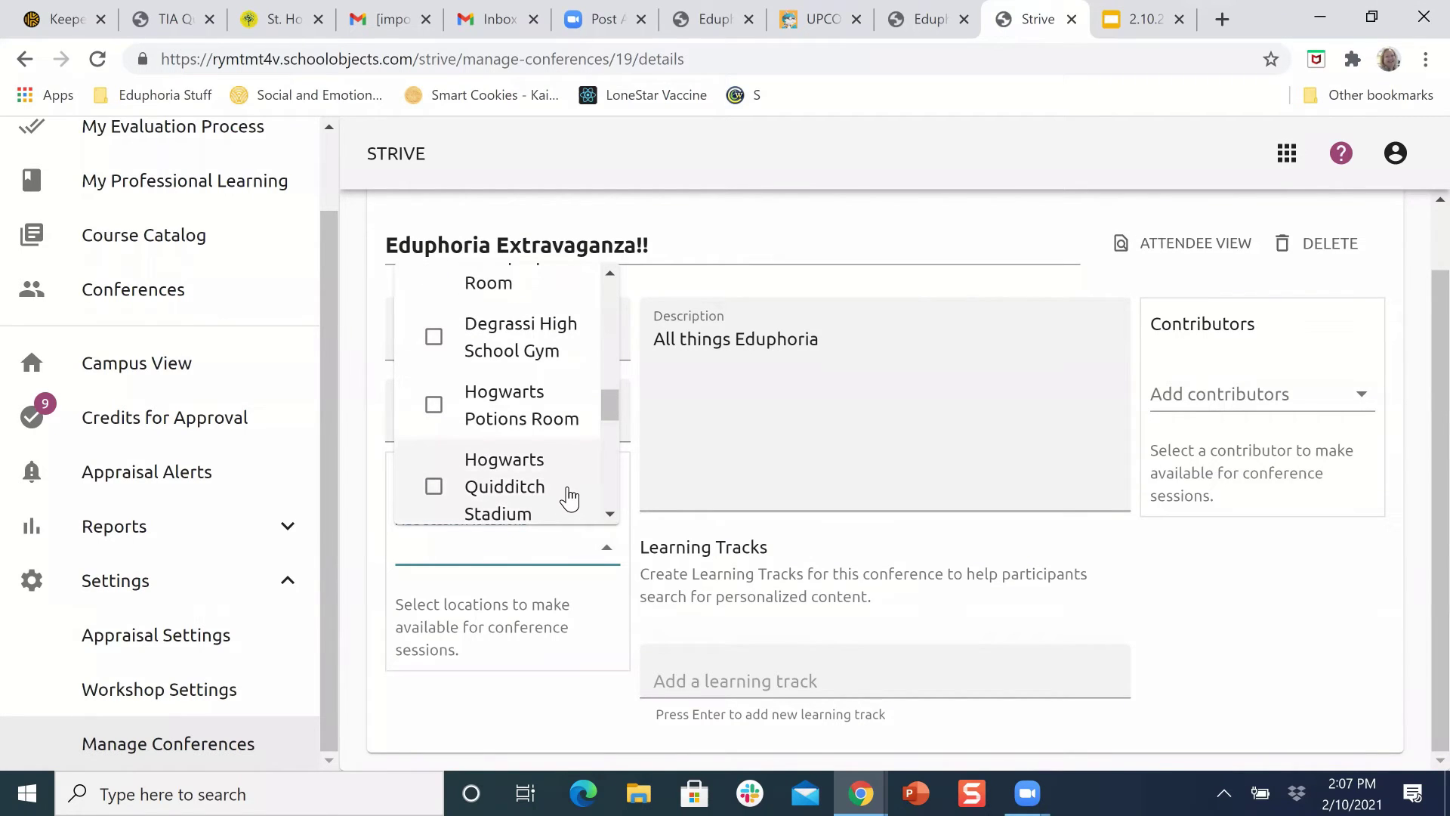
scroll(565, 497, "down", 3)
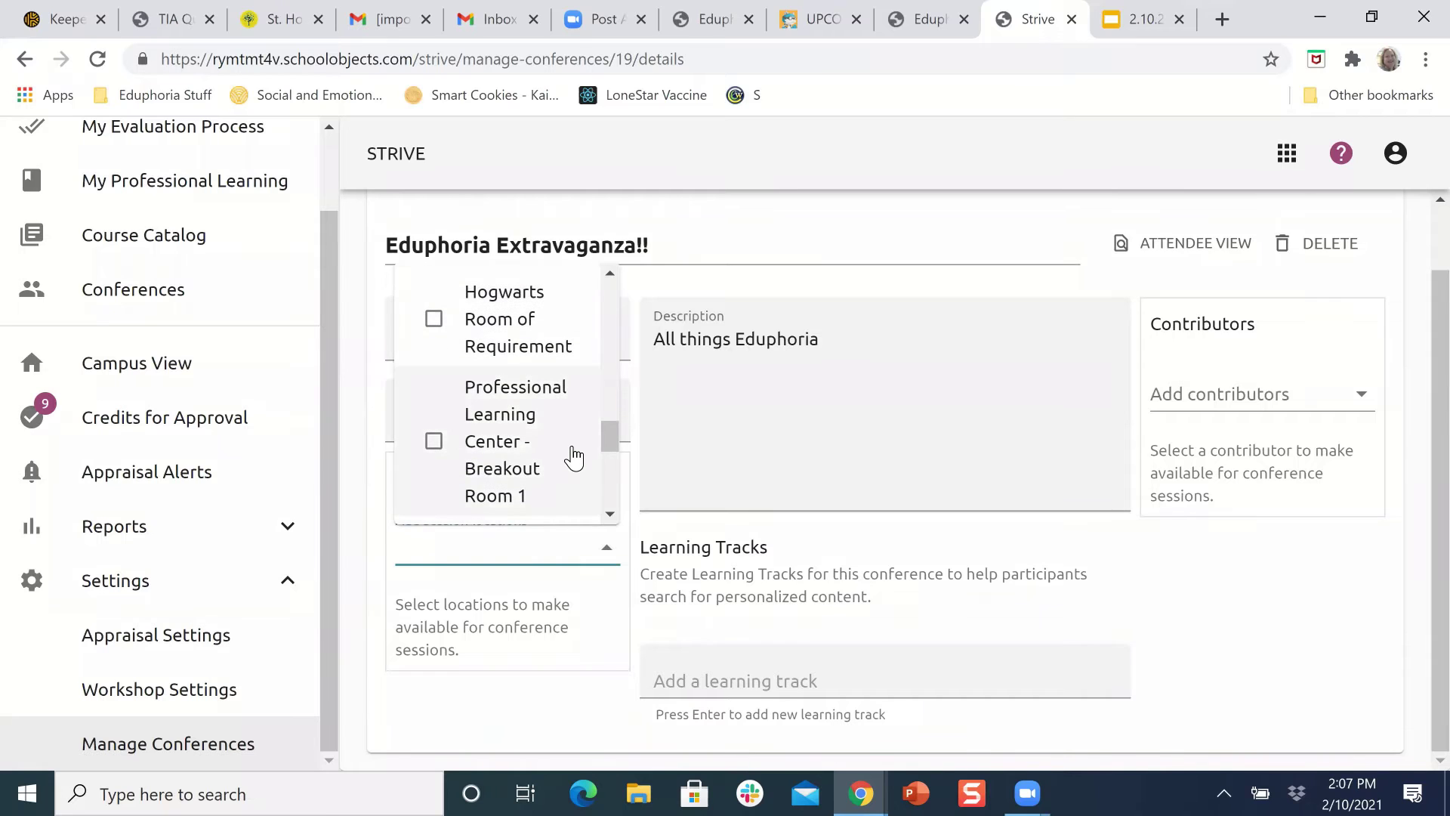
right_click(549, 470)
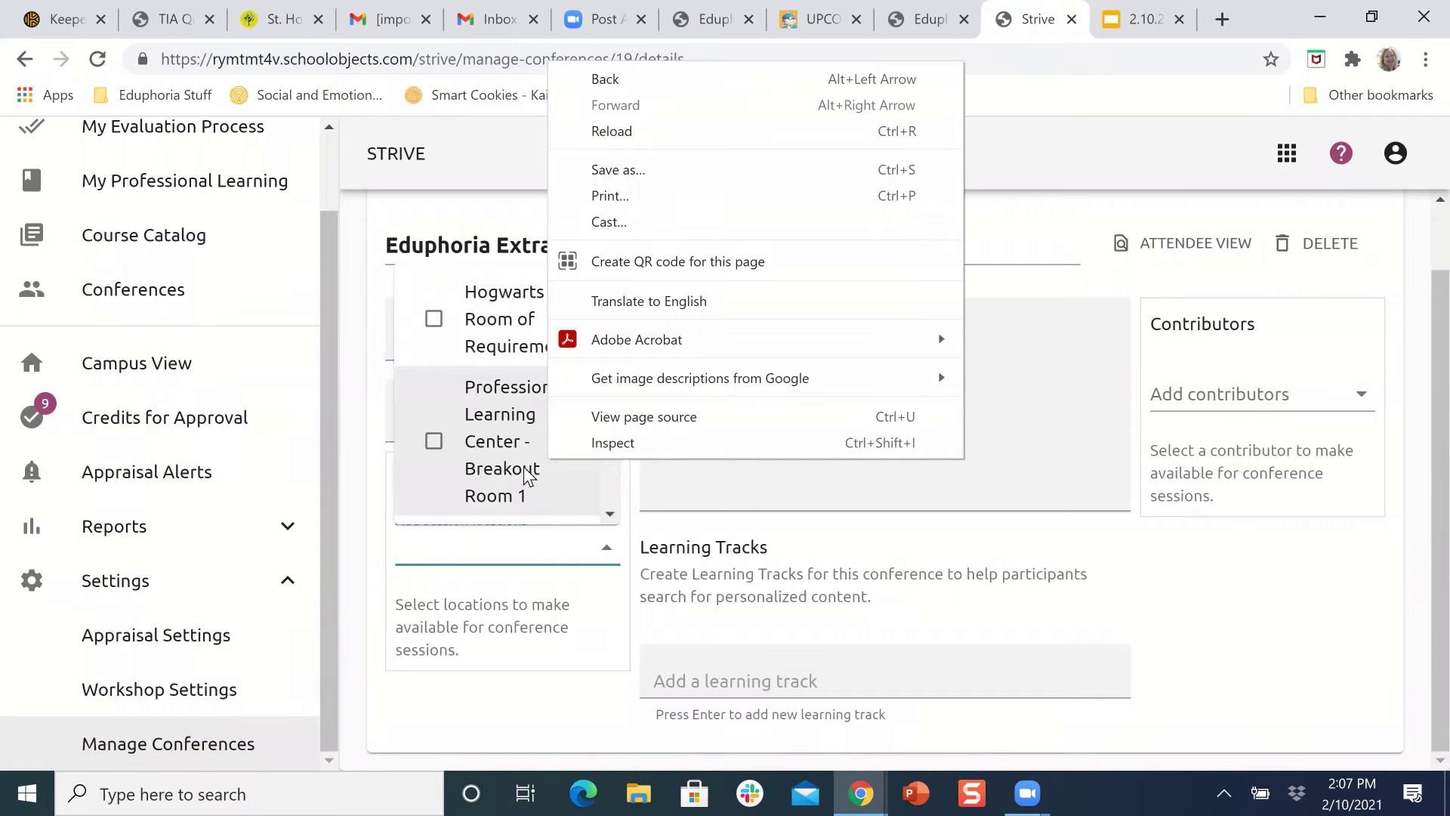
left_click(507, 555)
left_click(507, 554)
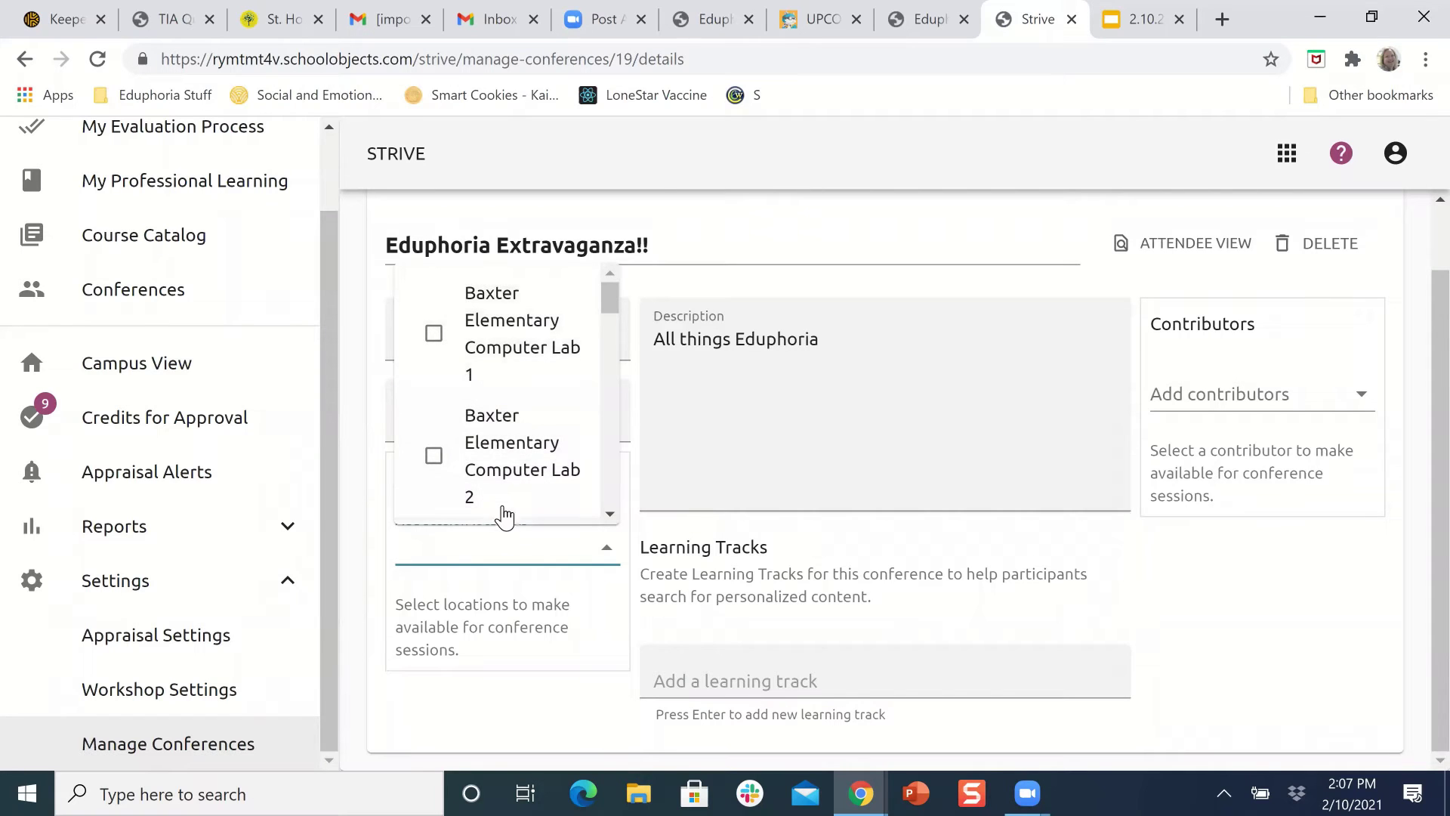
Step: Add Baxter Elementary Computer Lab 1, Computer Lab 2, Library and Multipurpose Room as session locations for the conference
left_click(434, 336)
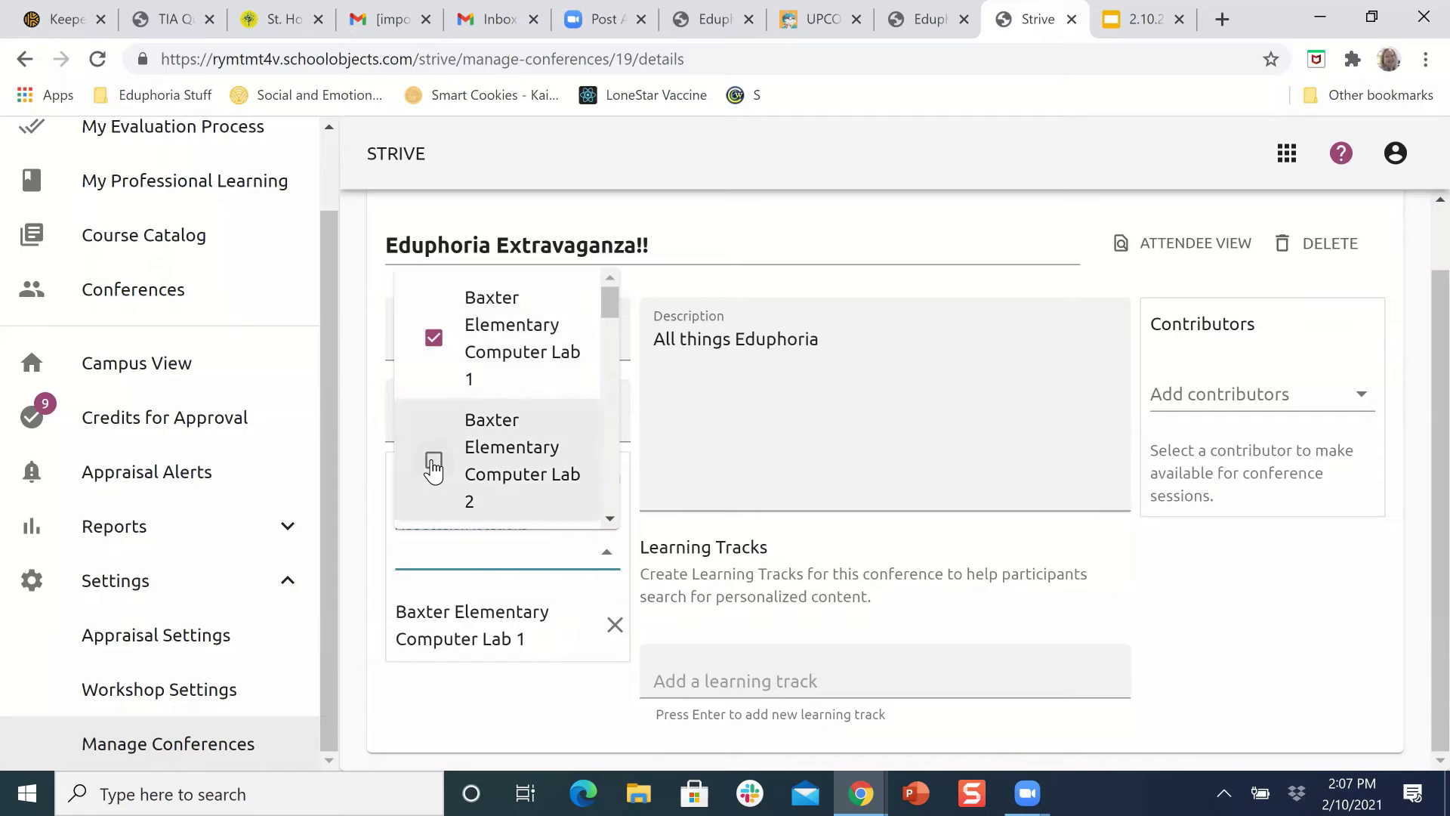
left_click(433, 462)
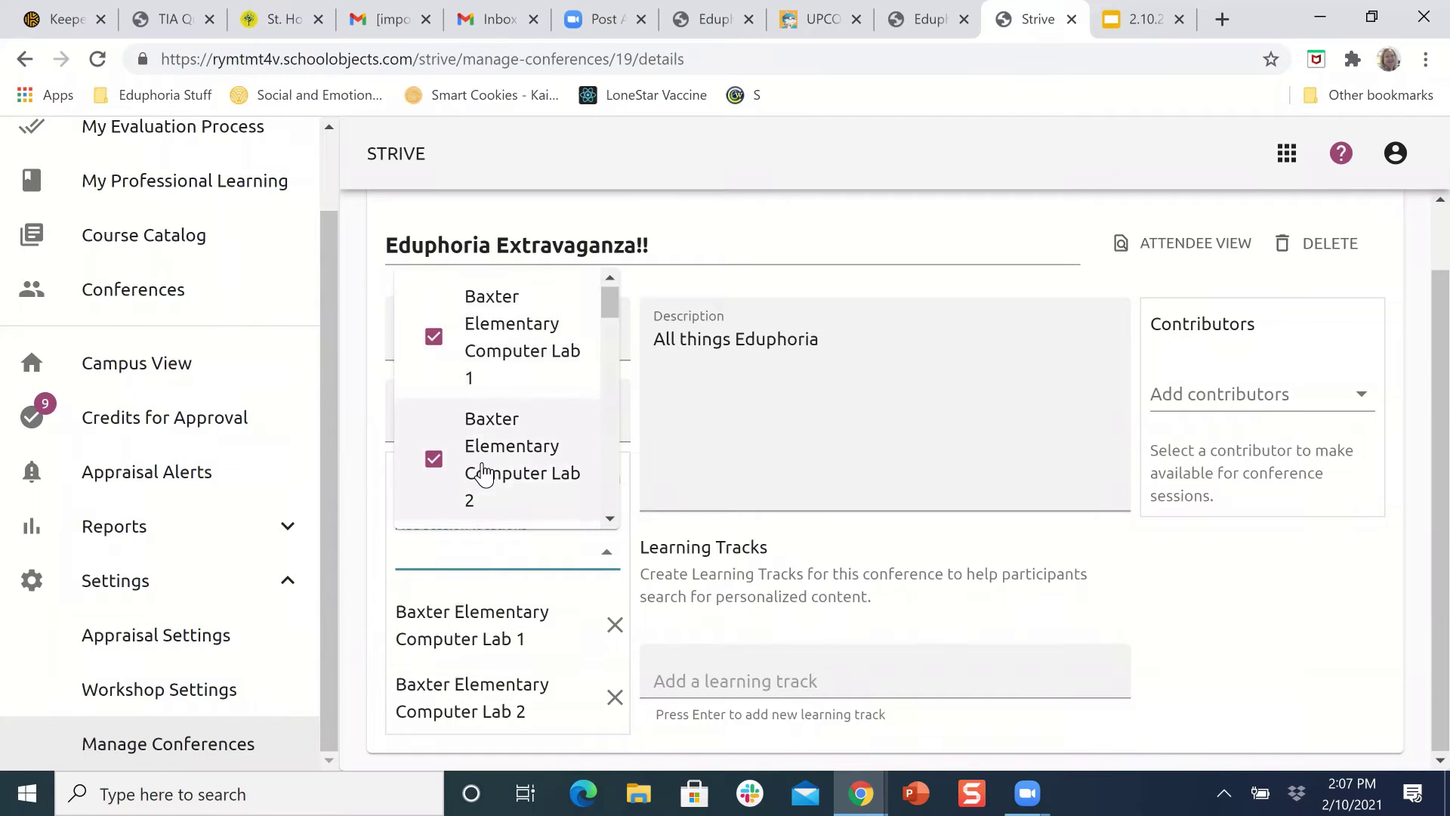
scroll(483, 475, "down", 2)
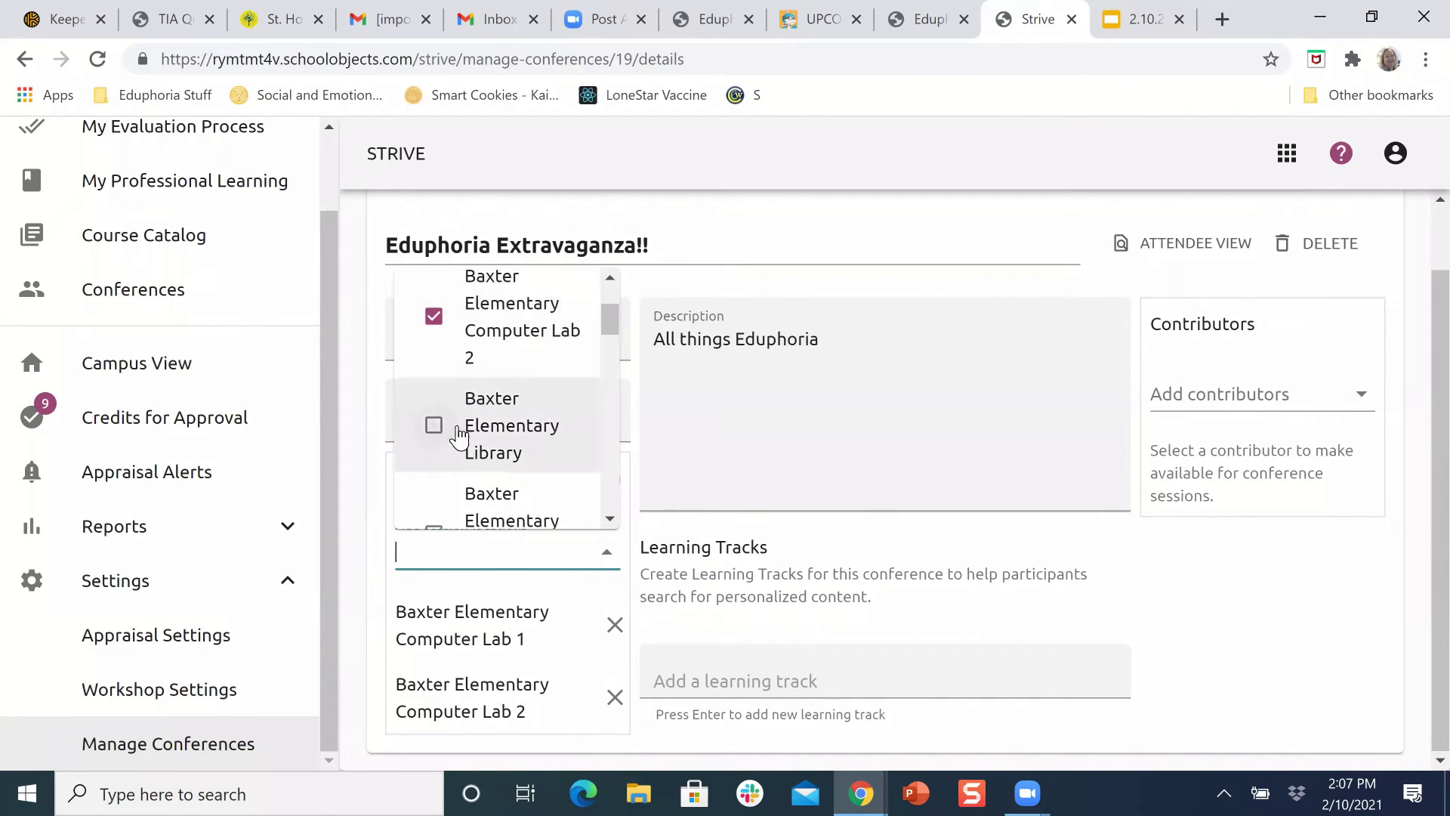
left_click(459, 437)
scroll(537, 438, "down", 2)
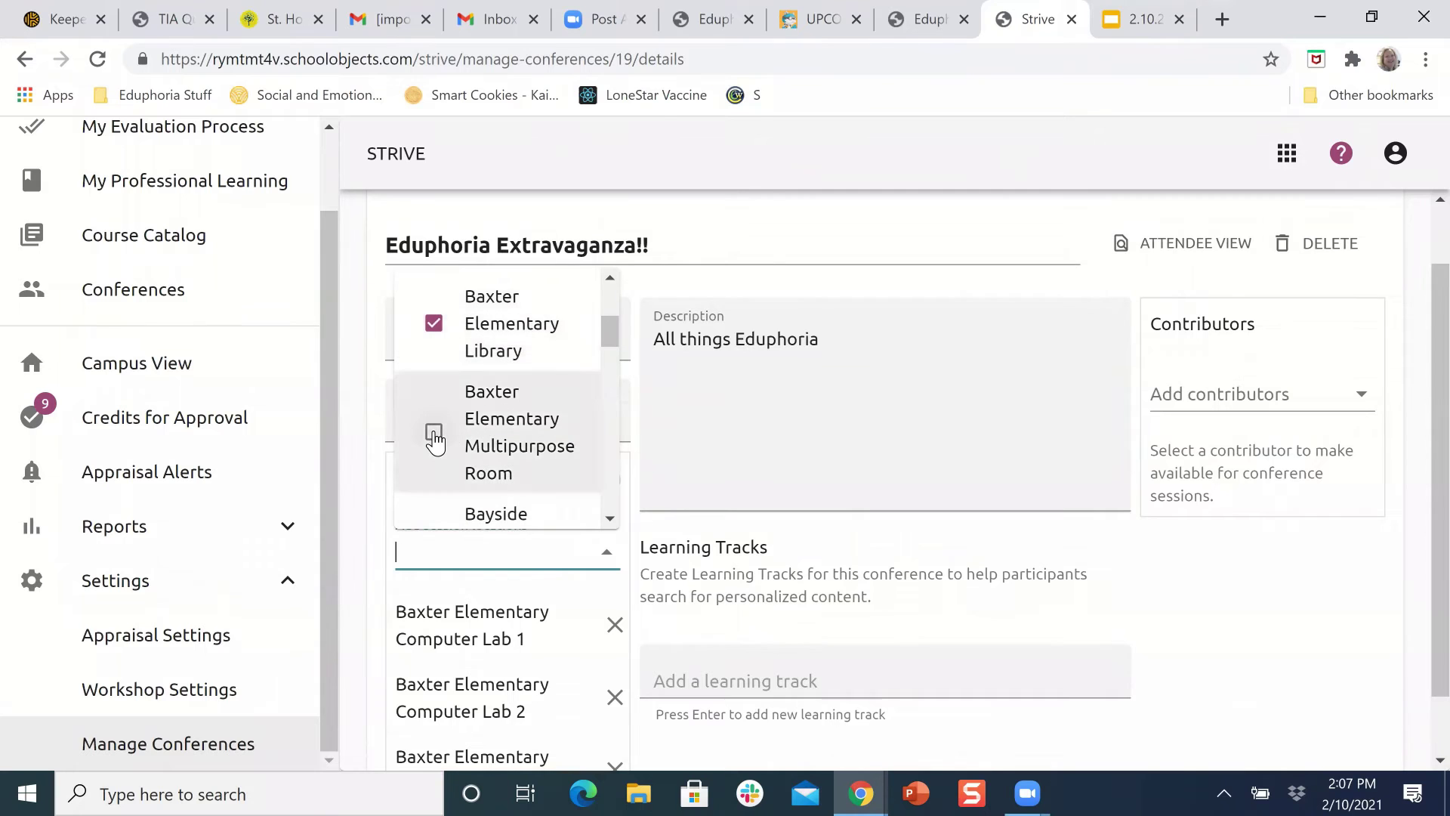
left_click(434, 435)
scroll(540, 385, "up", 1)
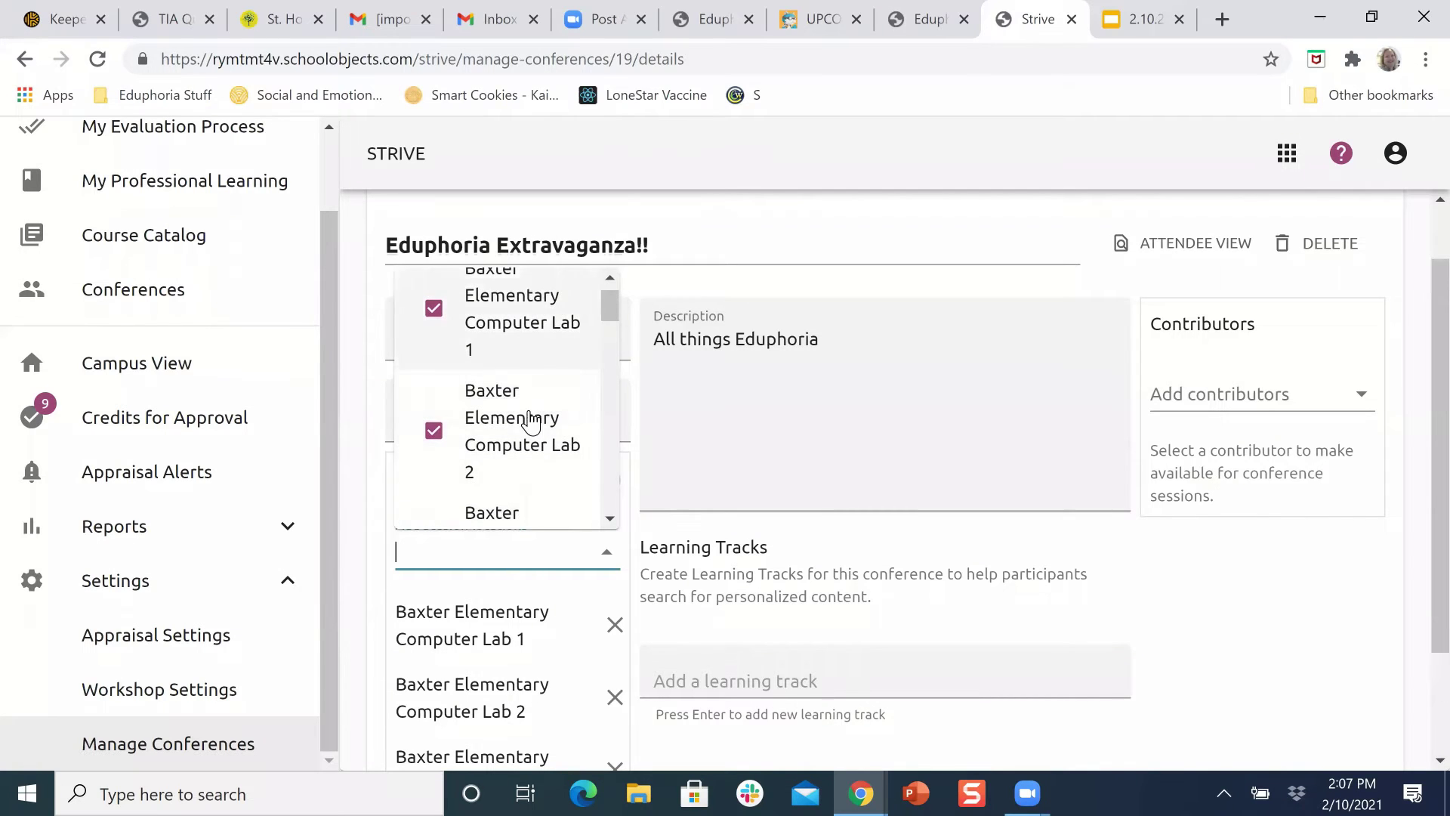
Step: Add Zoom Meeting Room (See Course Description) to the conference's session locations and close the location list
scroll(556, 439, "down", 3)
scroll(556, 446, "down", 10)
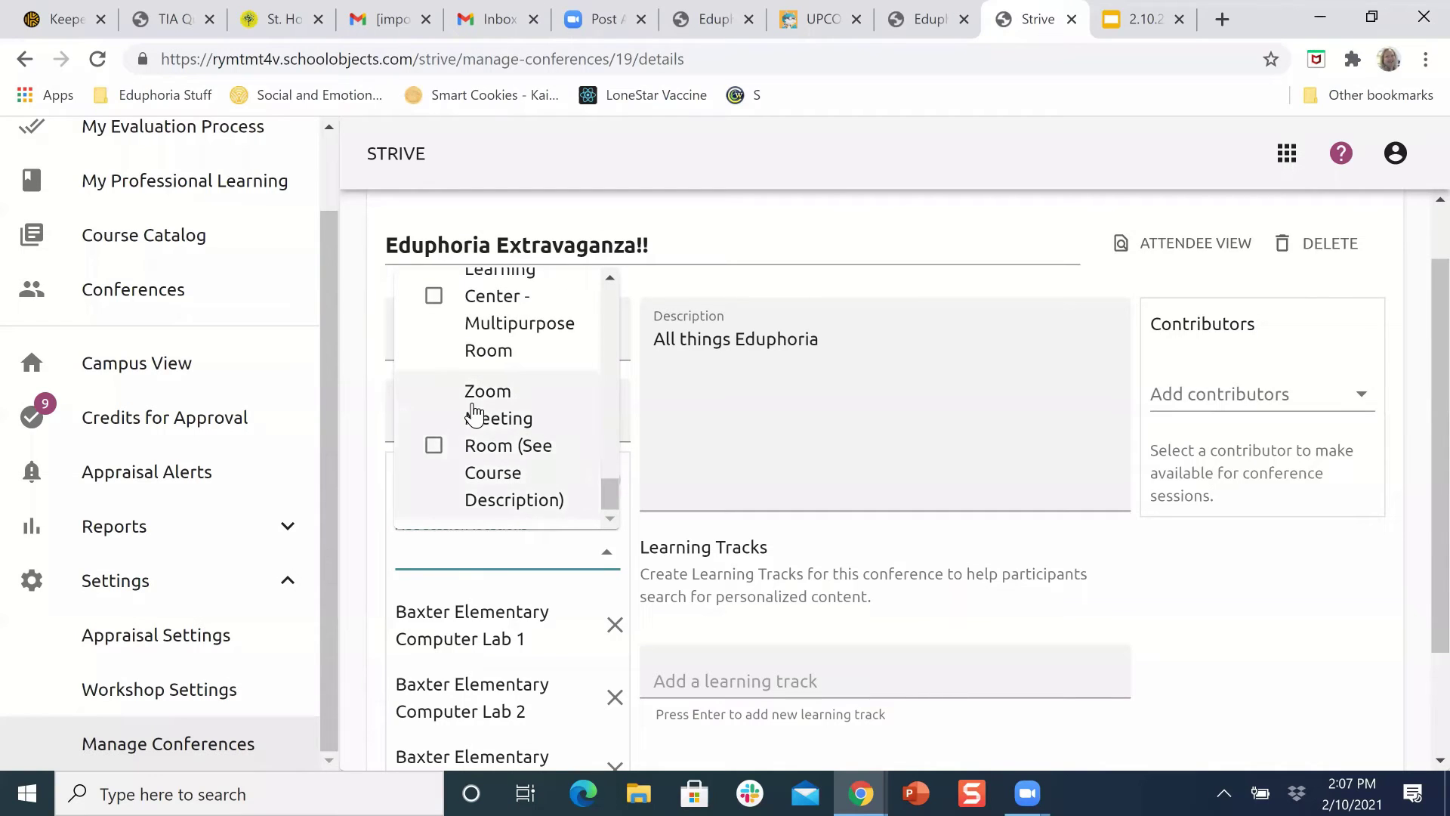
left_click(434, 446)
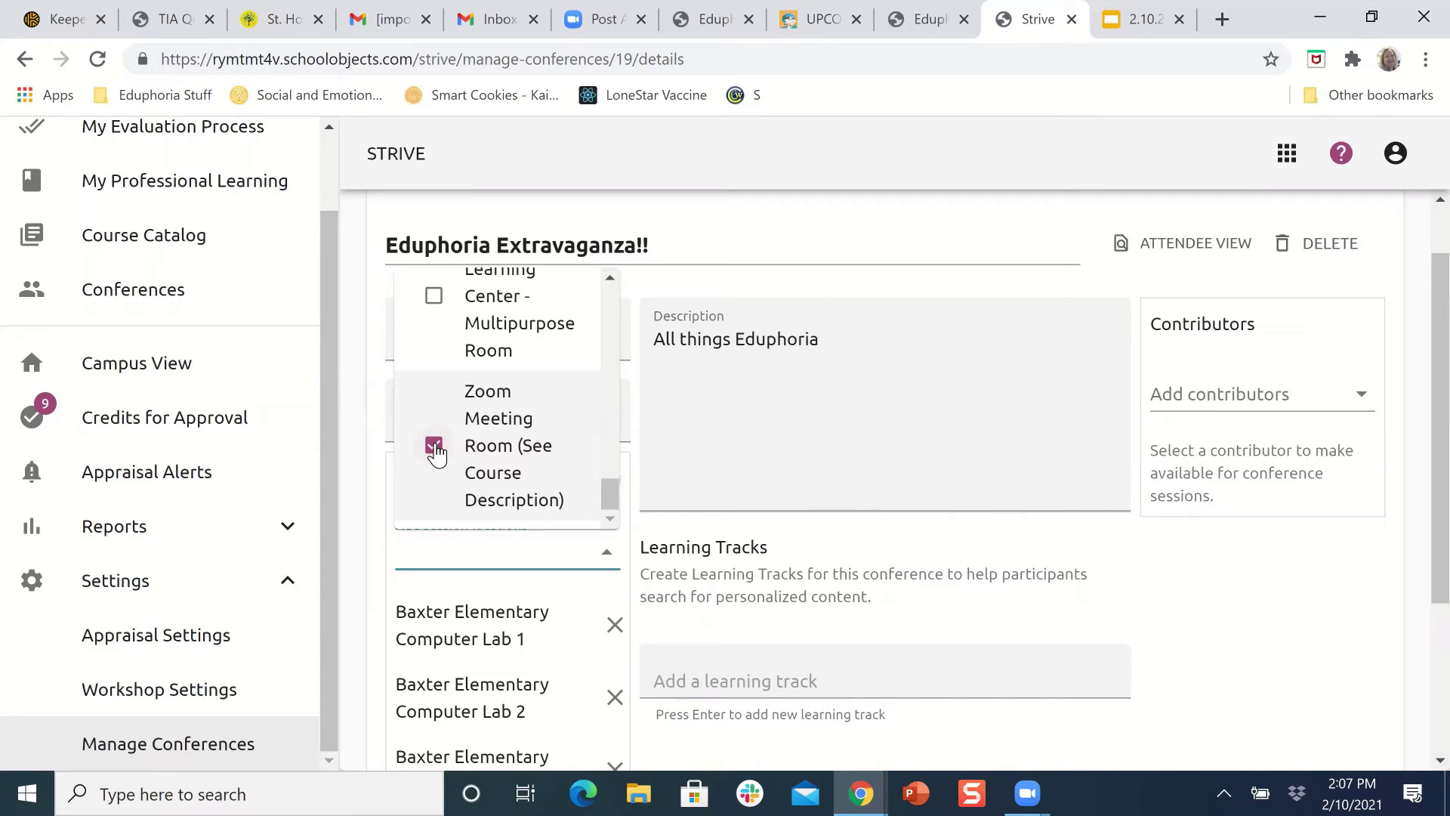
left_click(549, 555)
scroll(505, 672, "down", 3)
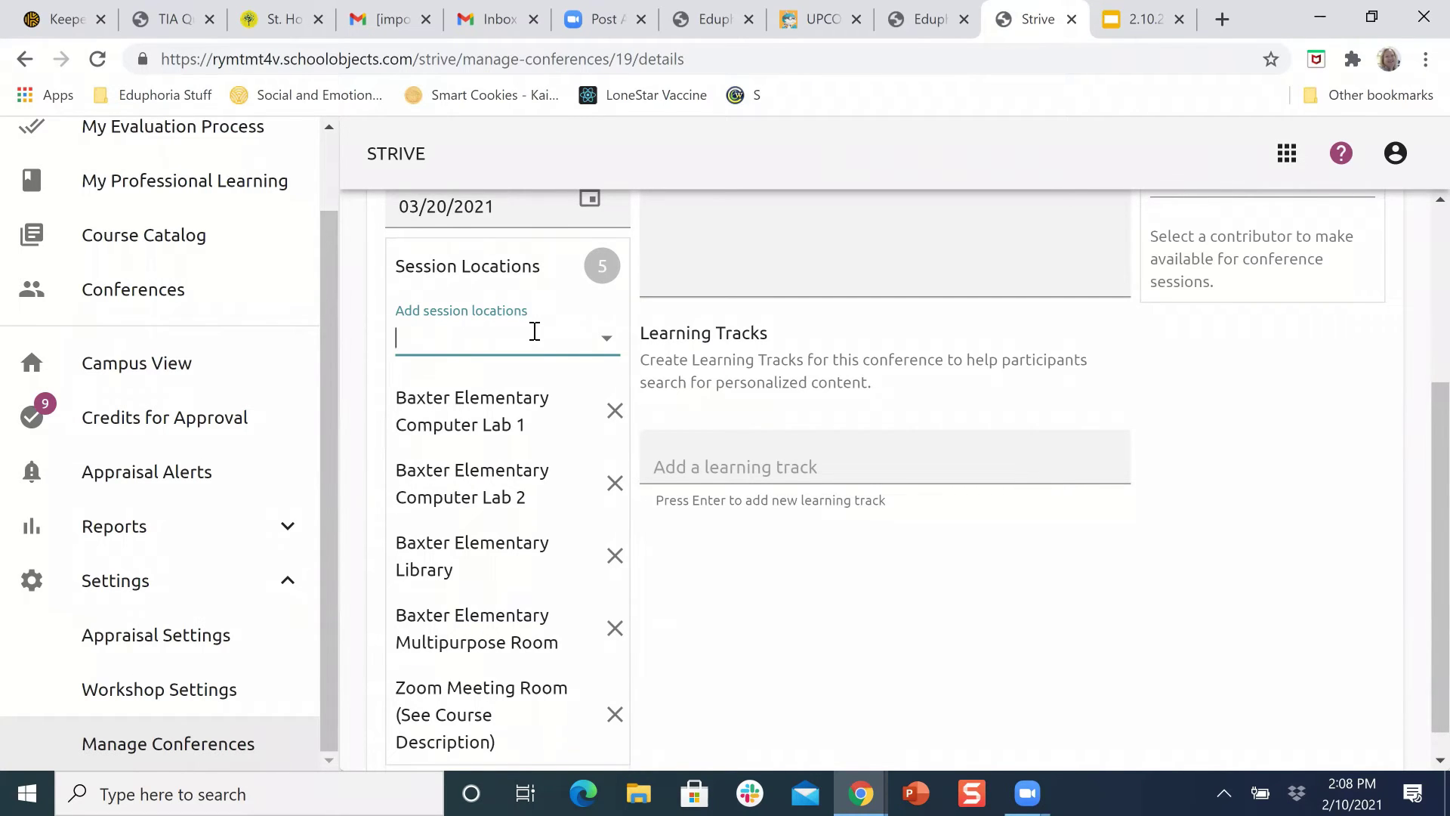
scroll(534, 330, "up", 1)
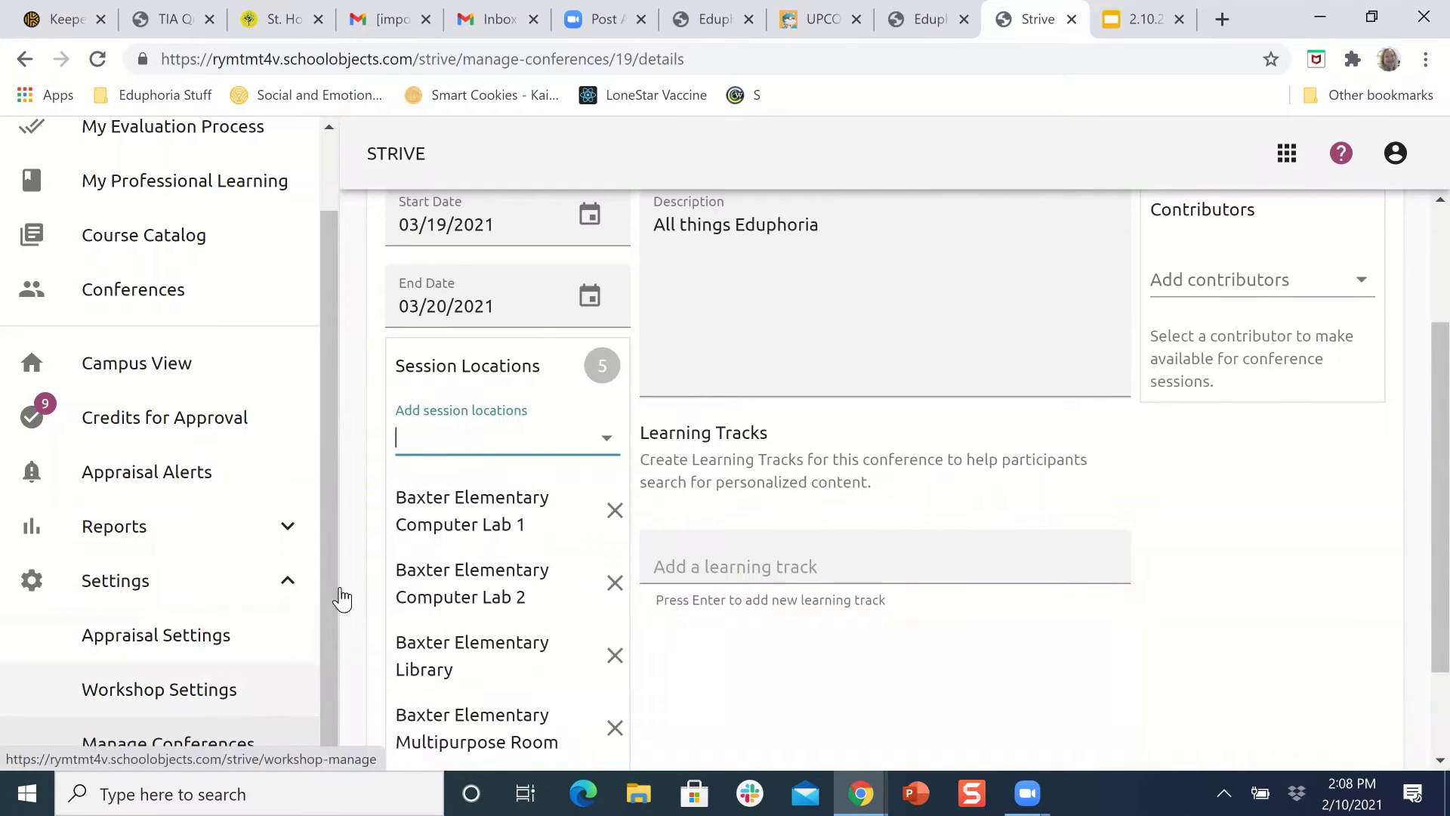
scroll(403, 554, "up", 2)
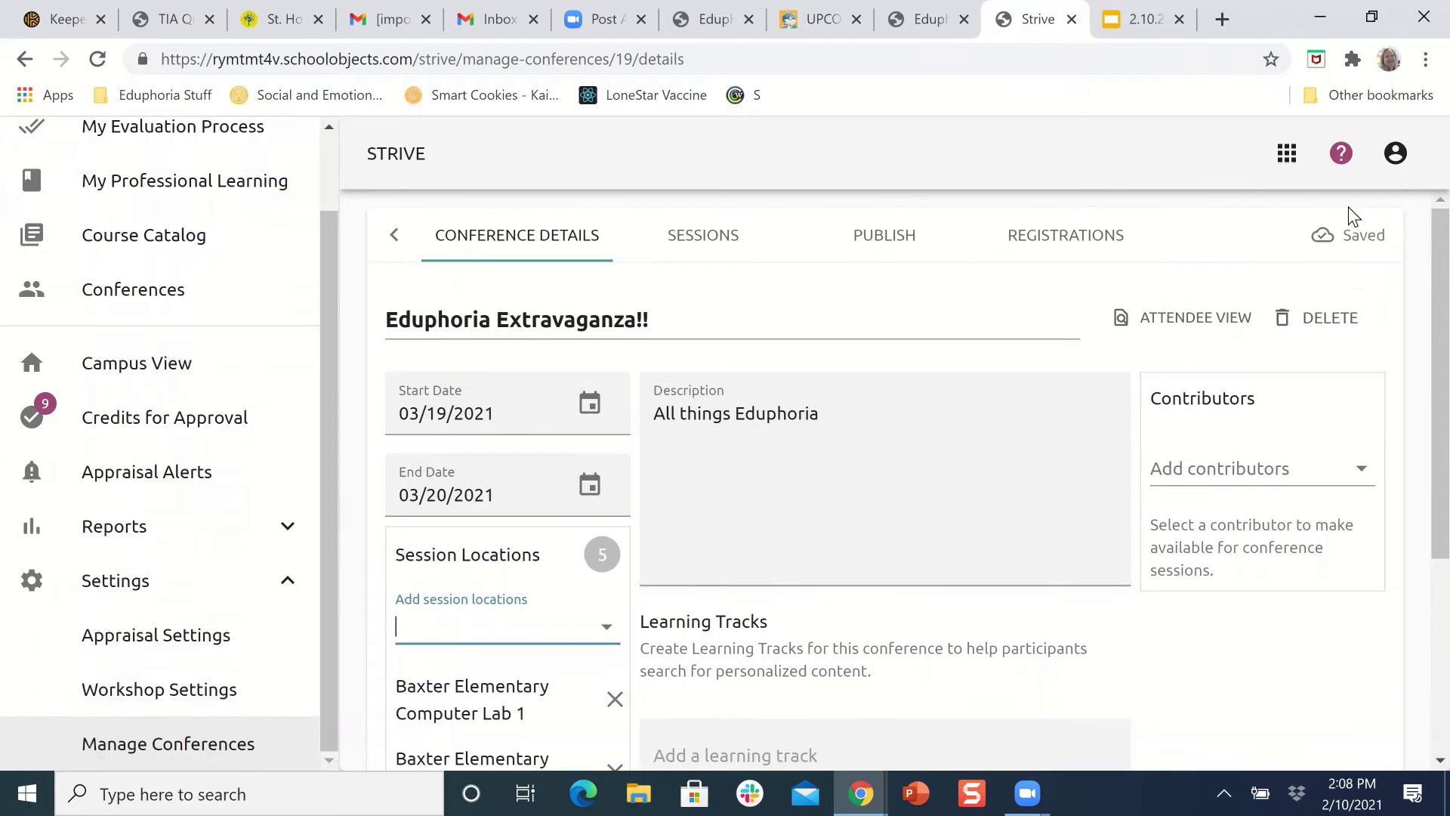
Step: Open the list of training locations in the workshop setup
left_click(190, 689)
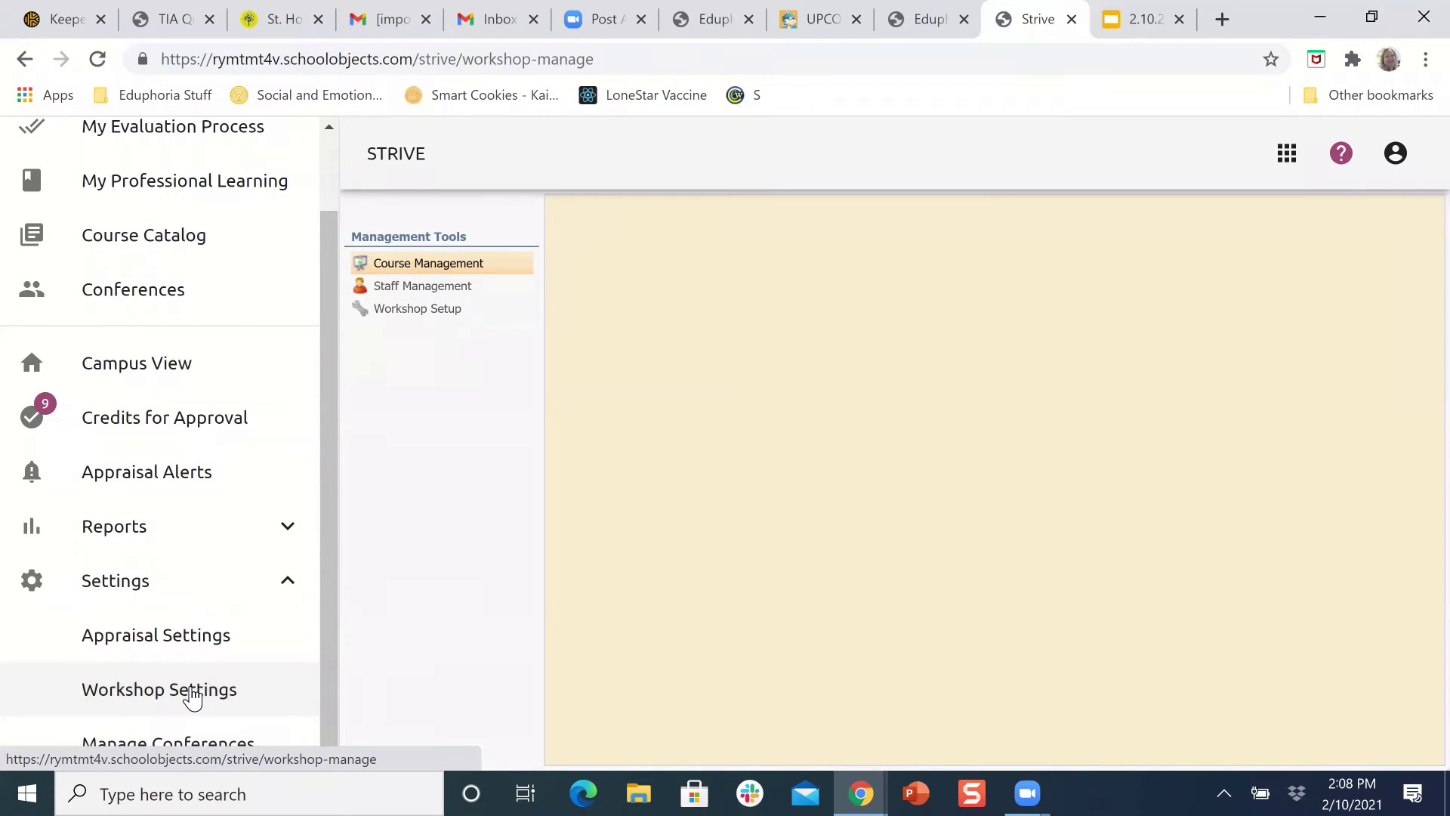
left_click(423, 310)
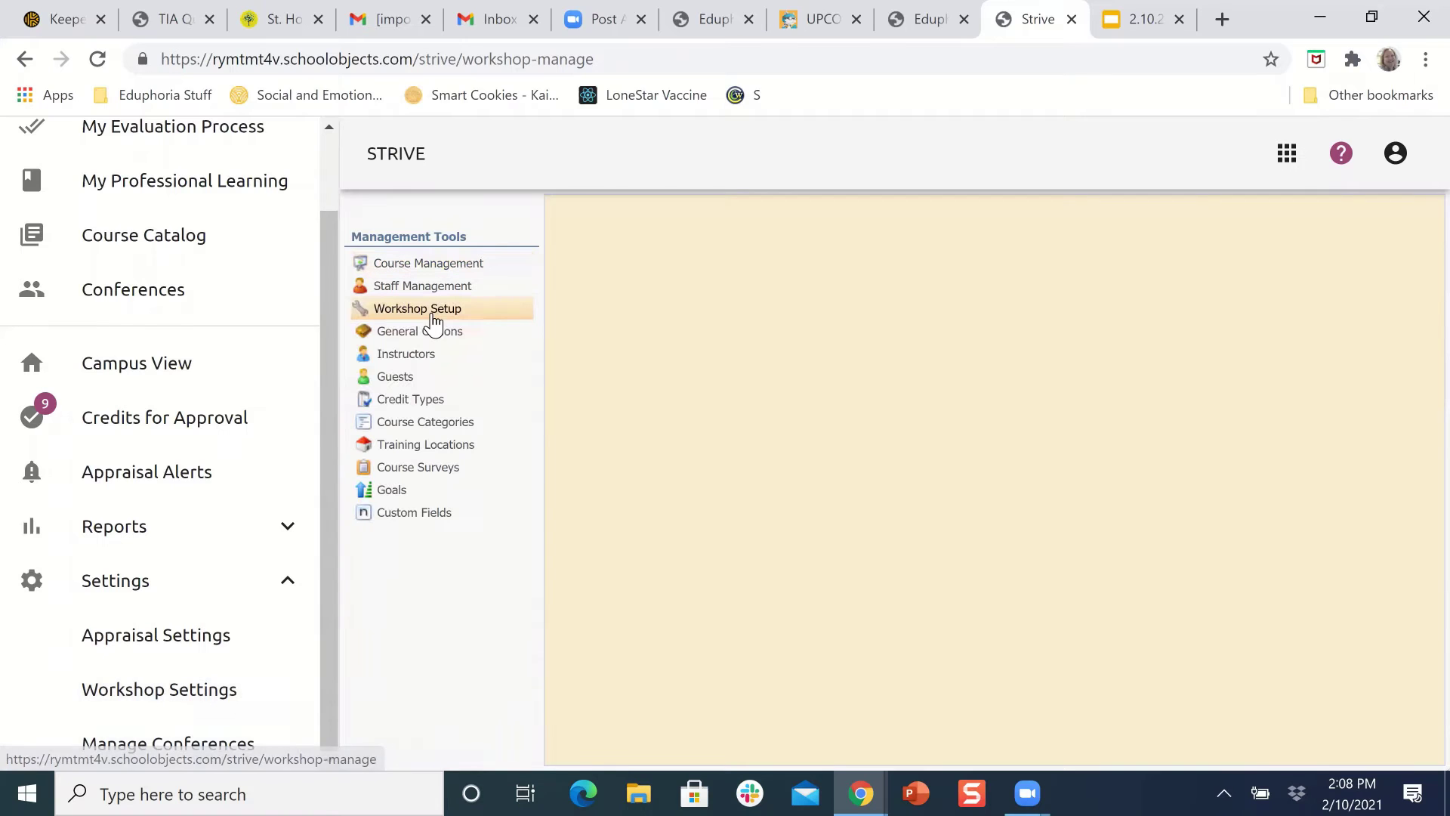
left_click(419, 447)
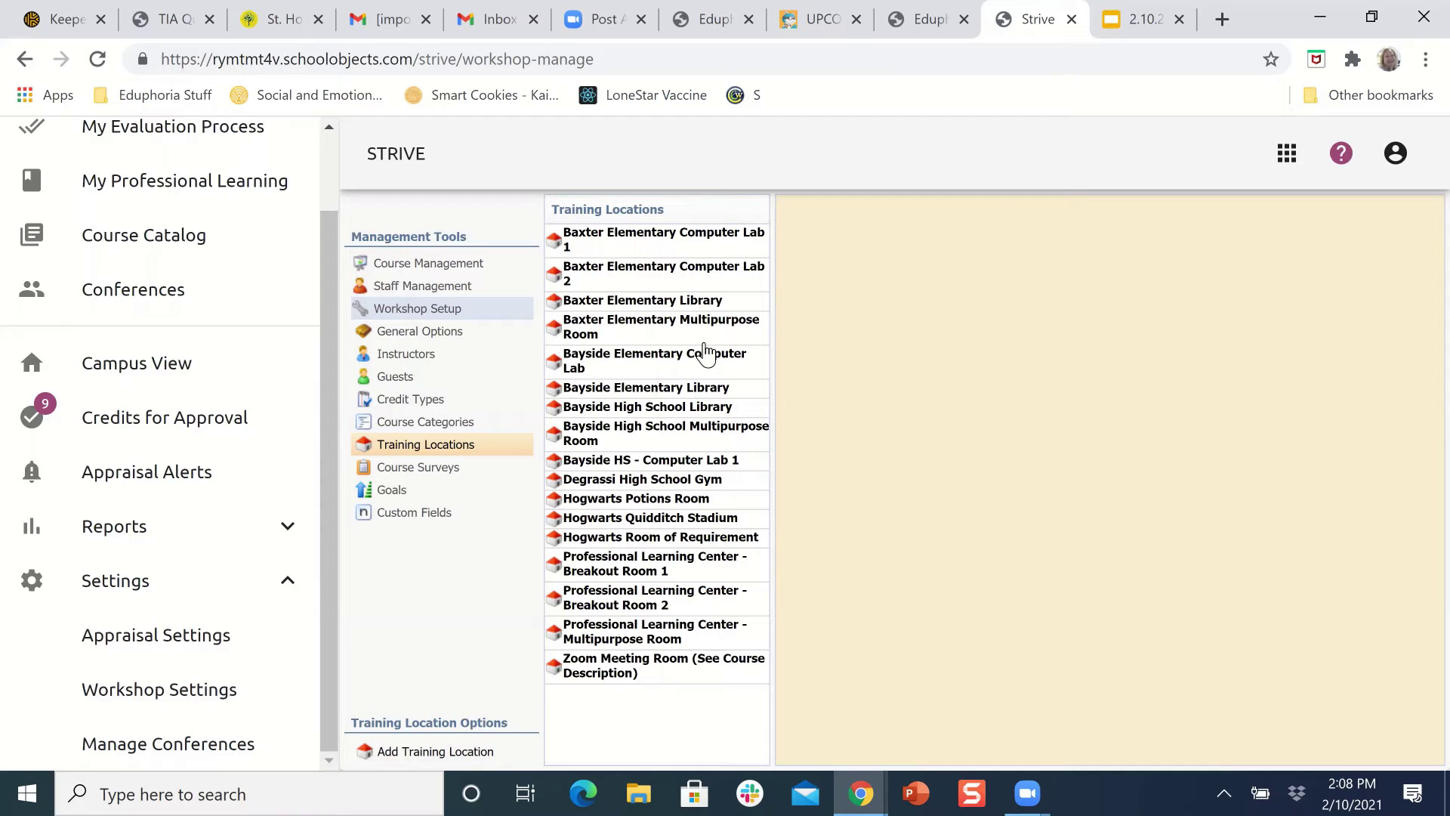
Step: Create and save a training location named Baxter Elementary Cafetorium with a maximum seating of 300
left_click(427, 731)
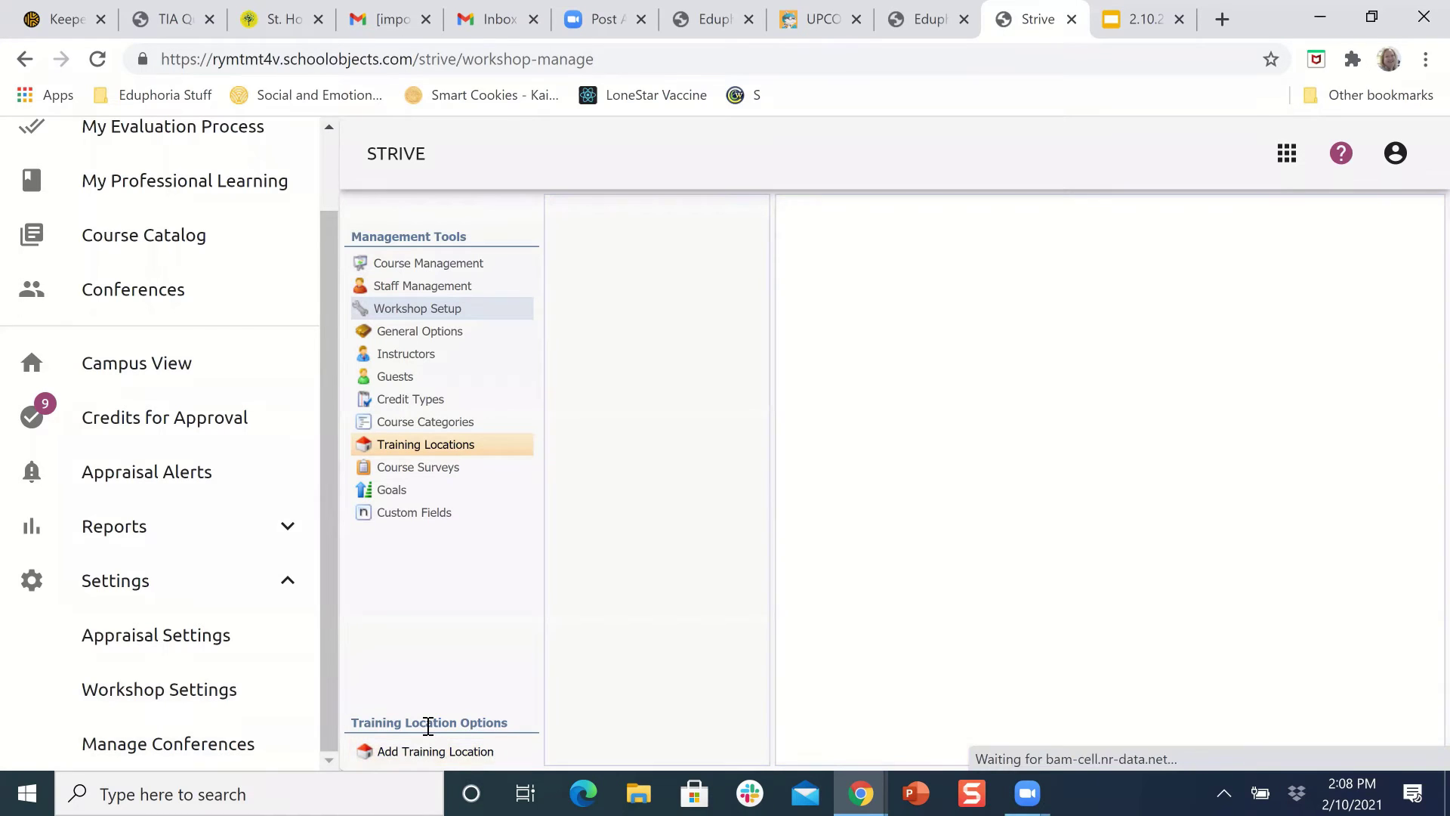
left_click(845, 332)
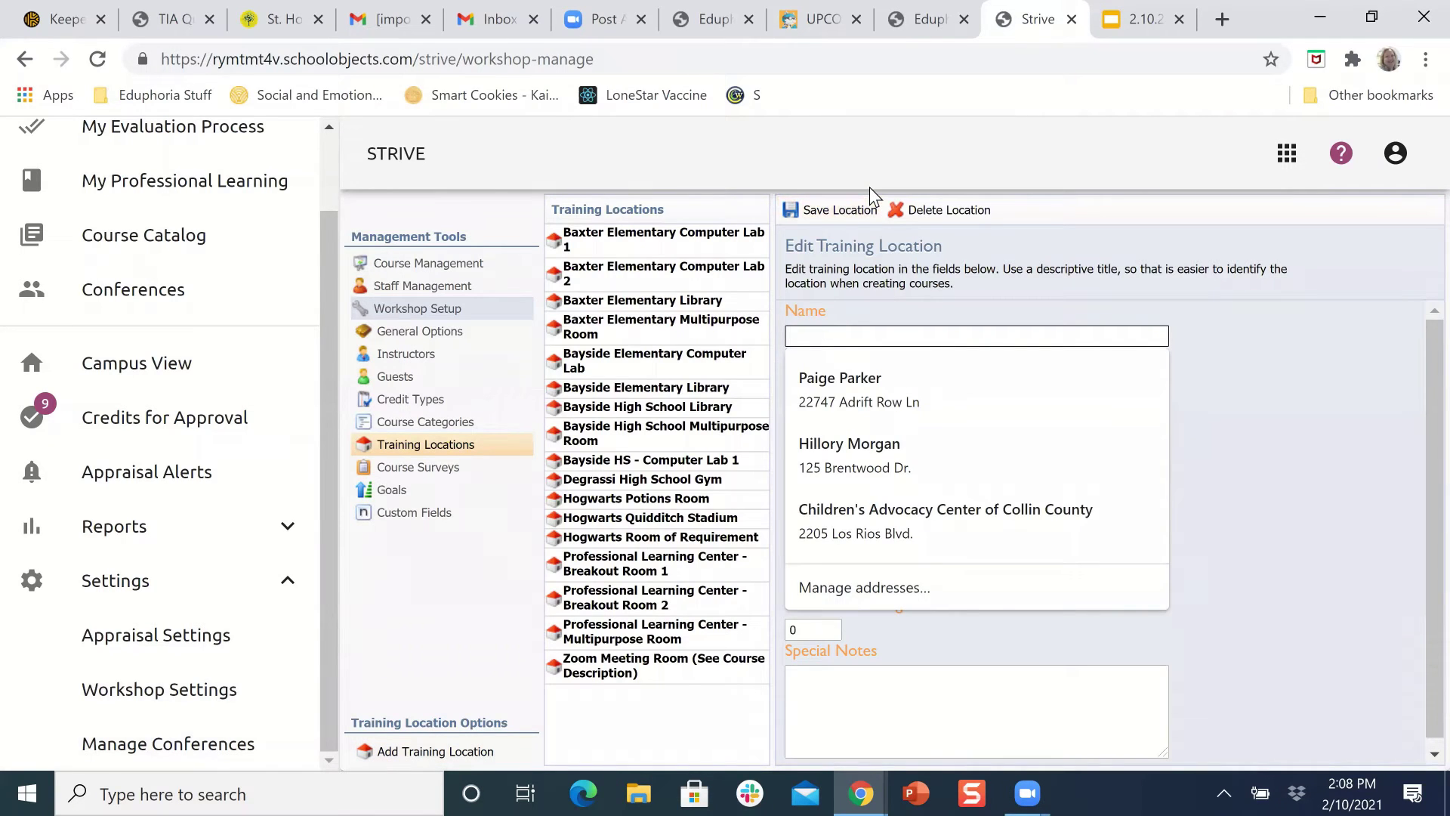
type("Baxter Elementary")
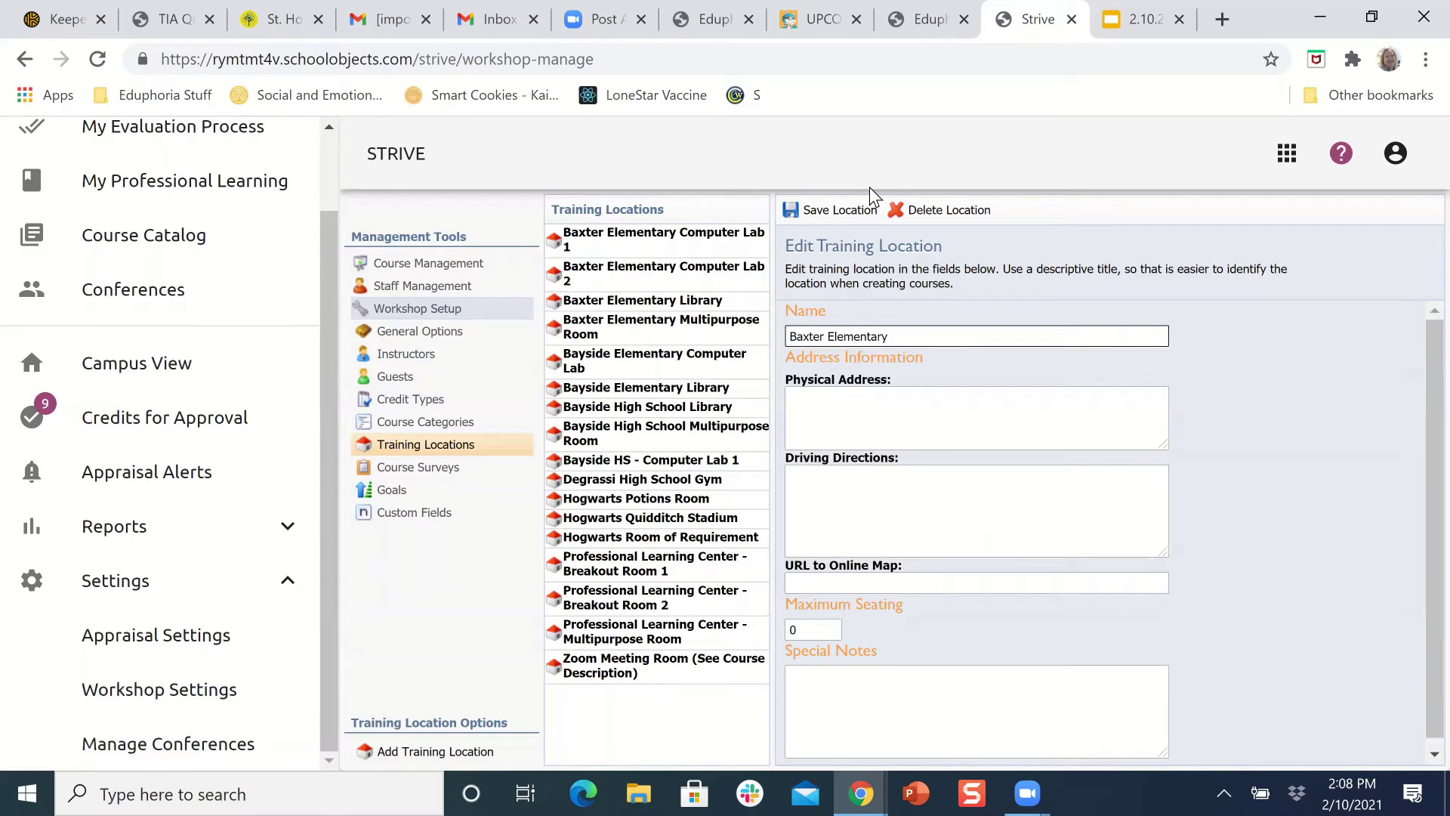
type(" Cafetorium")
left_click(811, 622)
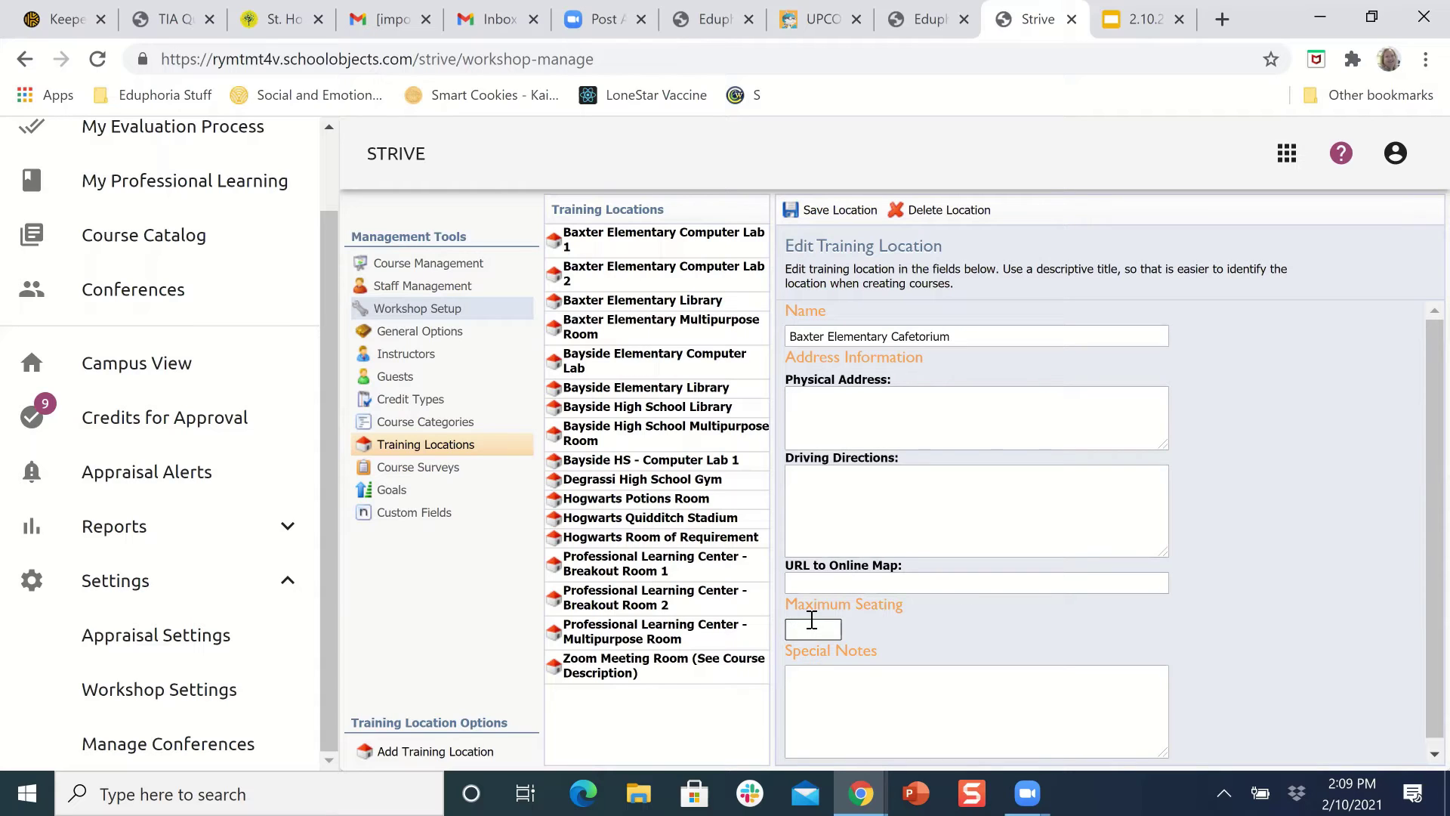
left_click(814, 212)
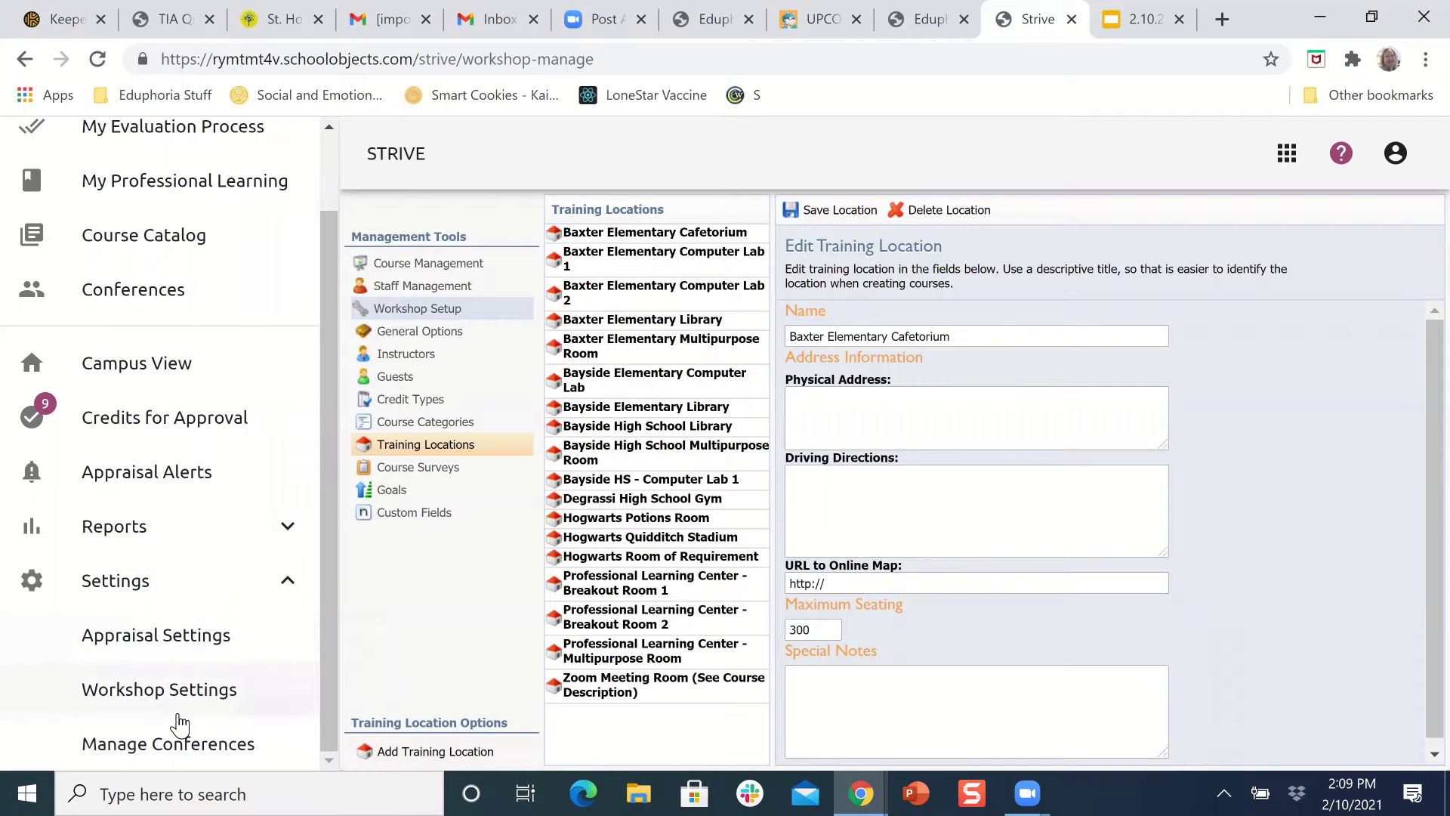
Step: Reopen the Eduphoria Extravaganza!! conference details and refresh the page to update the available session locations
left_click(172, 746)
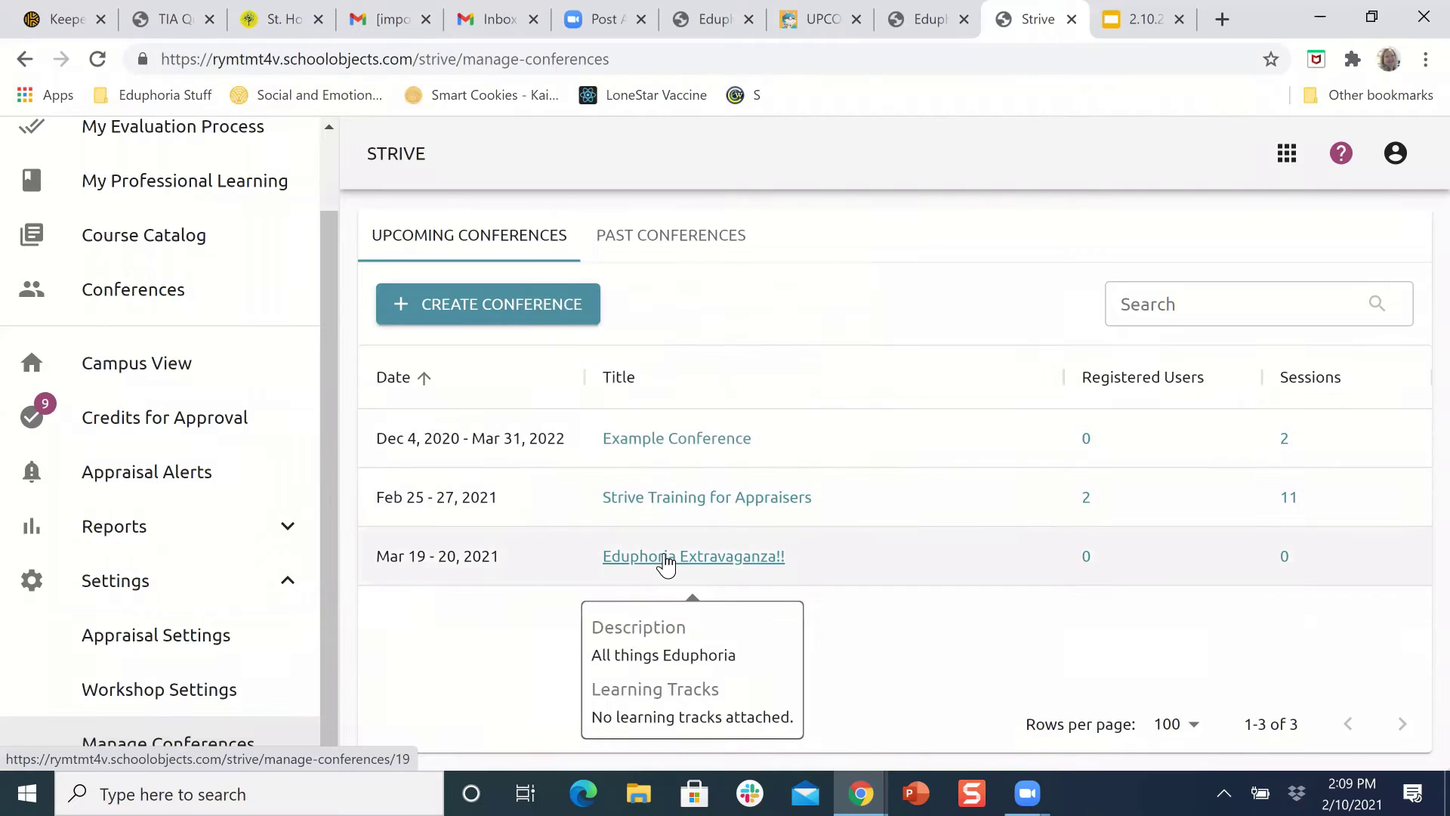
left_click(666, 555)
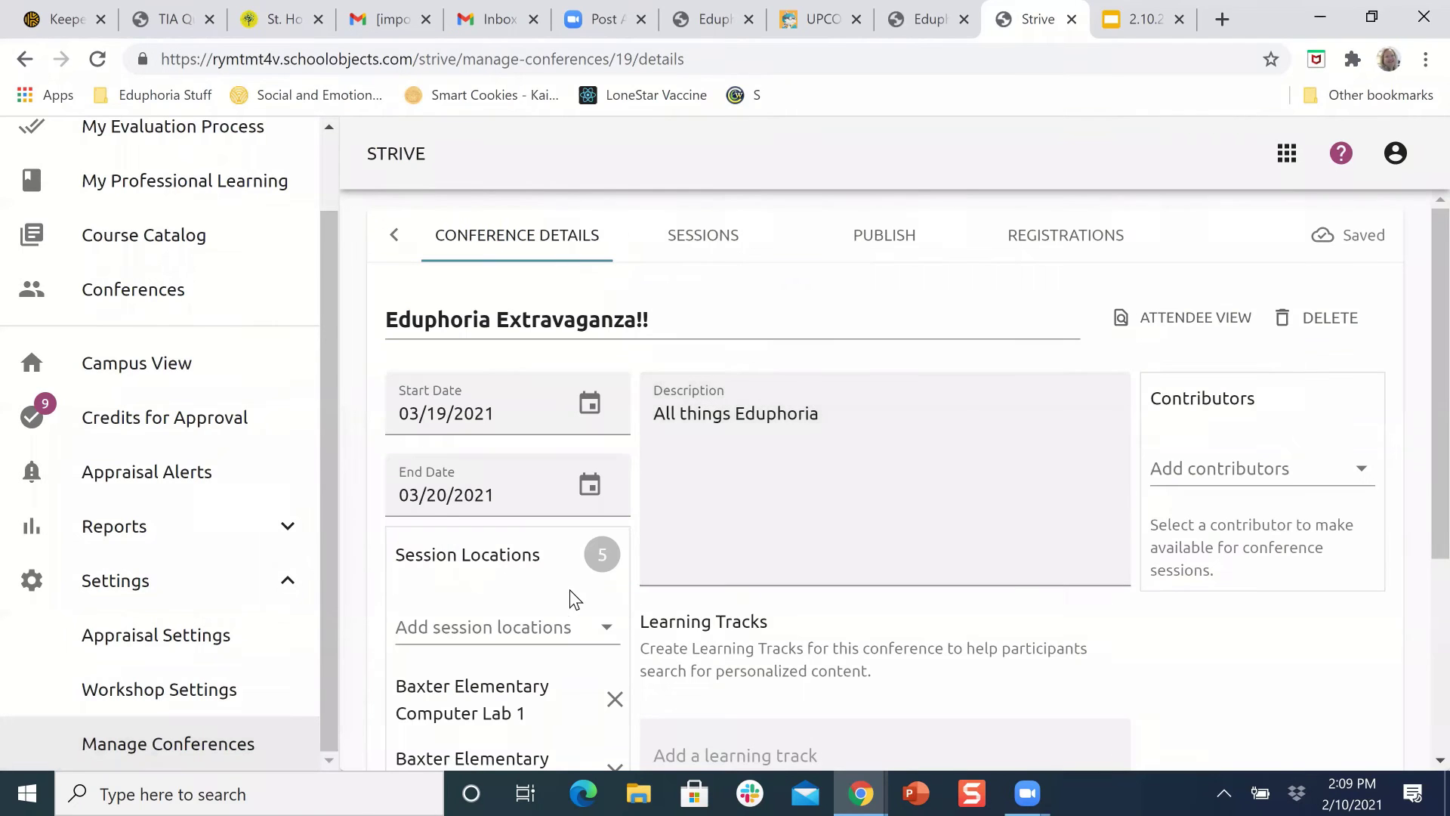
scroll(587, 534, "down", 1)
left_click(589, 538)
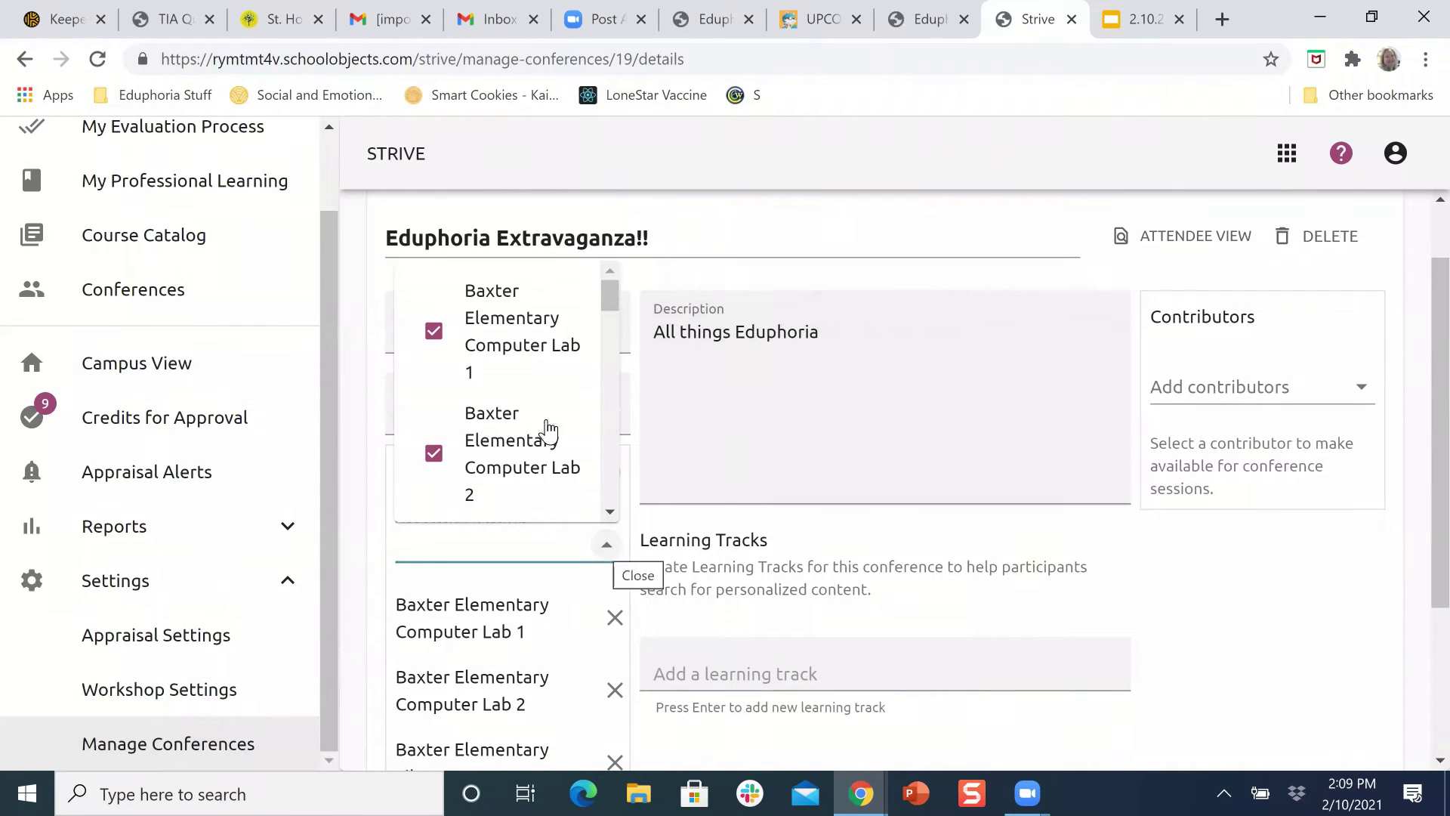
scroll(544, 421, "down", 1)
scroll(602, 324, "down", 3)
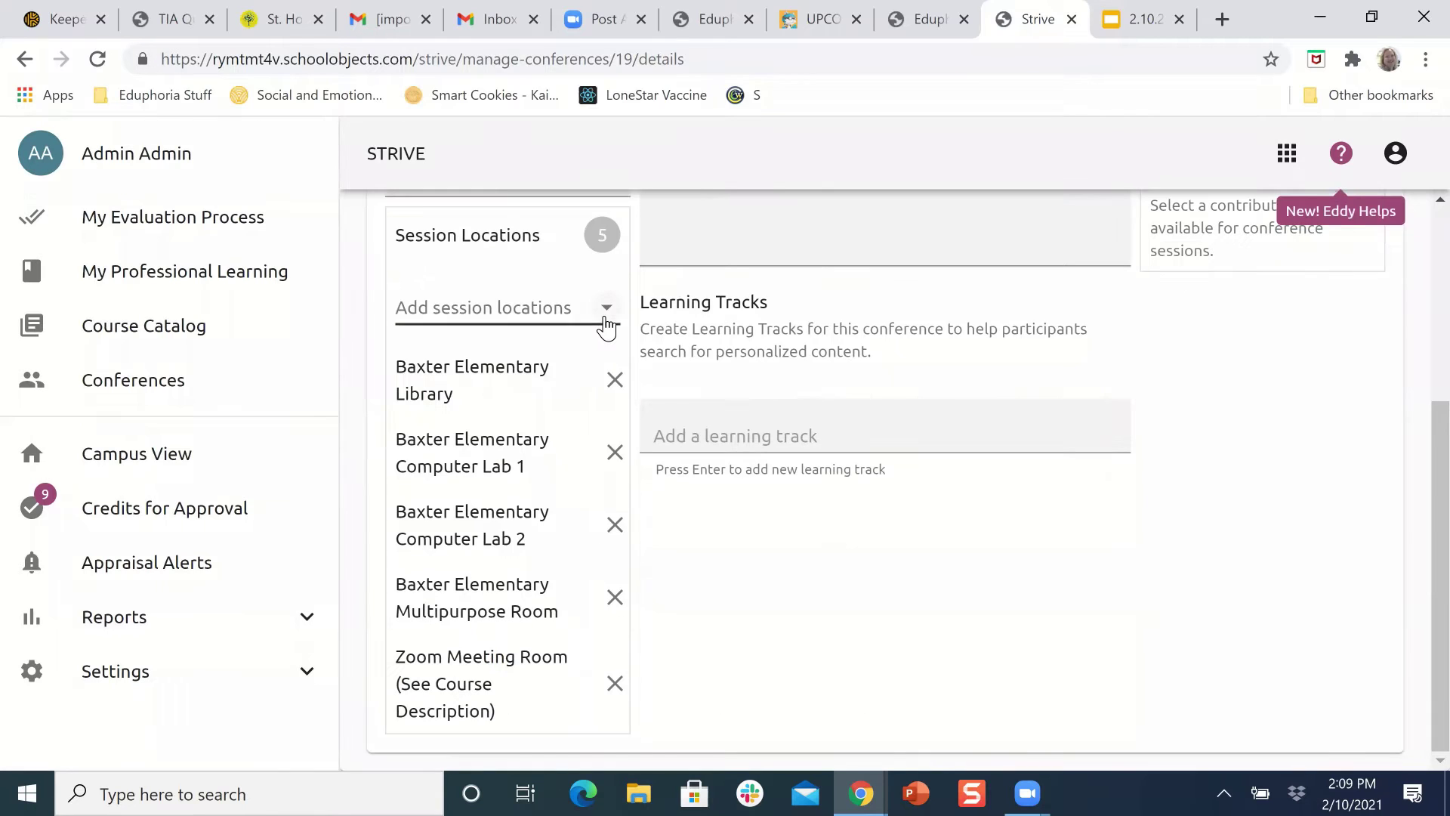
Step: Add Baxter Elementary Cafetorium to the conference's session locations
left_click(607, 324)
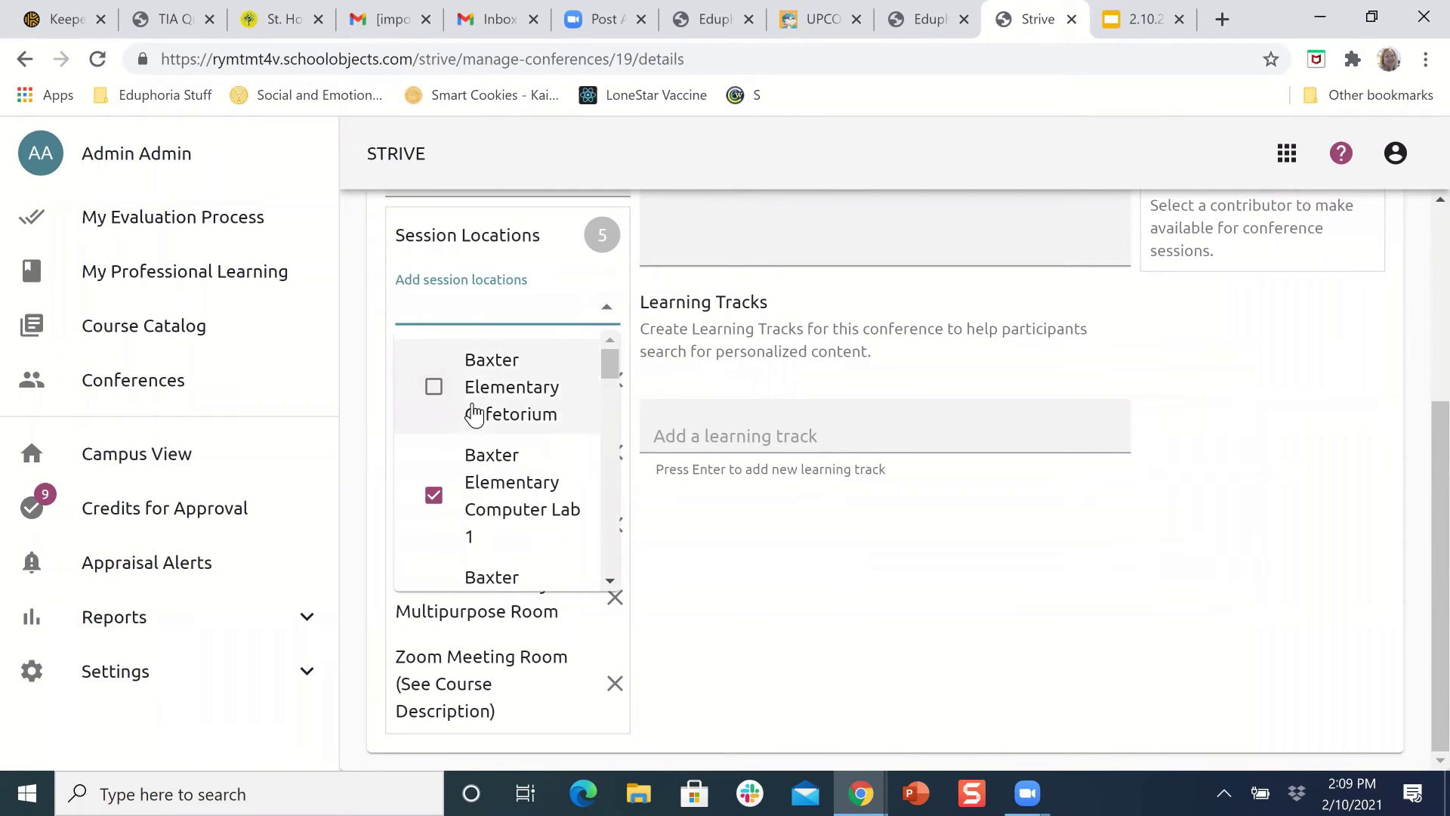
left_click(436, 401)
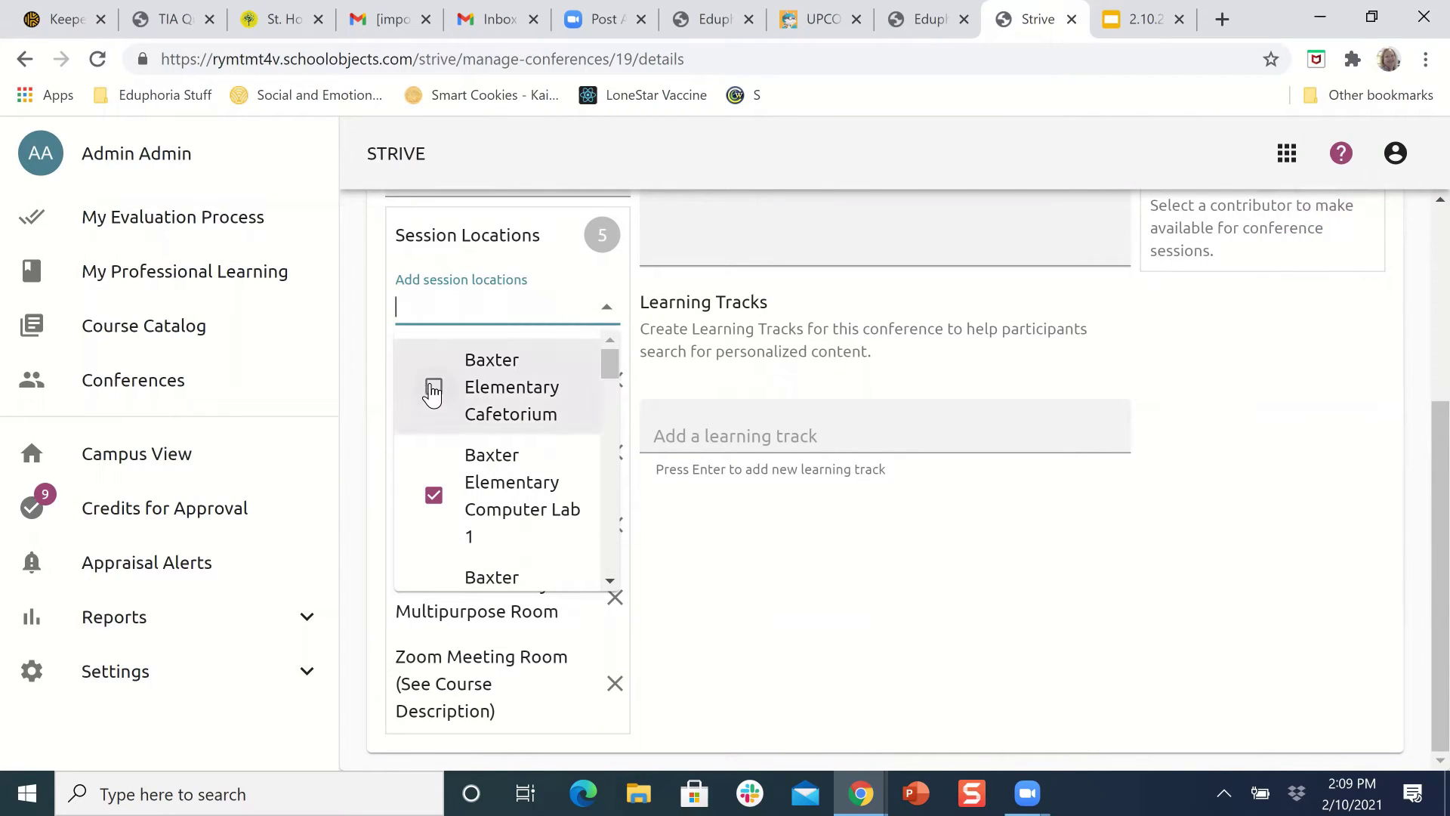
left_click(738, 599)
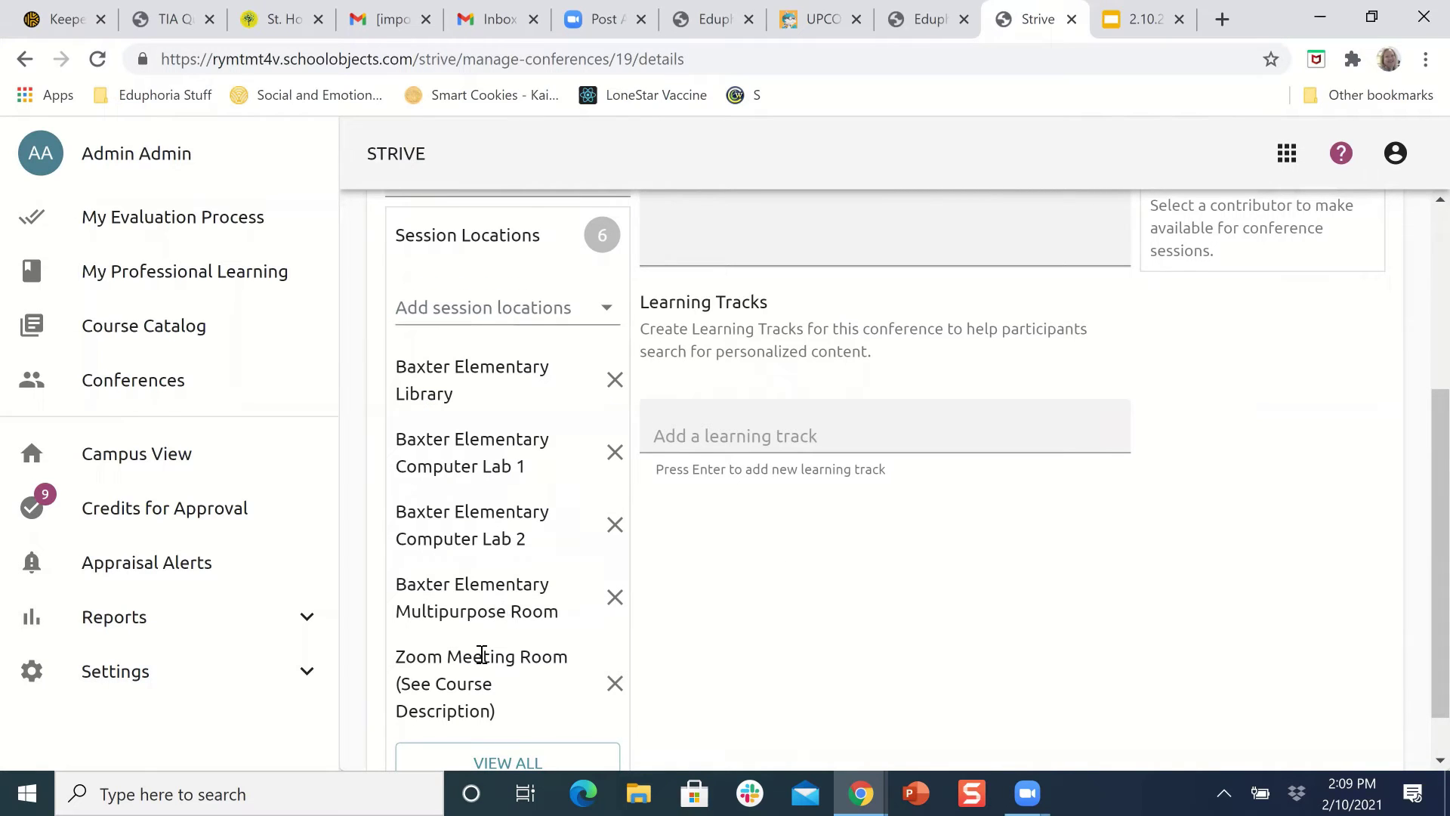
scroll(481, 652, "down", 1)
scroll(480, 649, "up", 2)
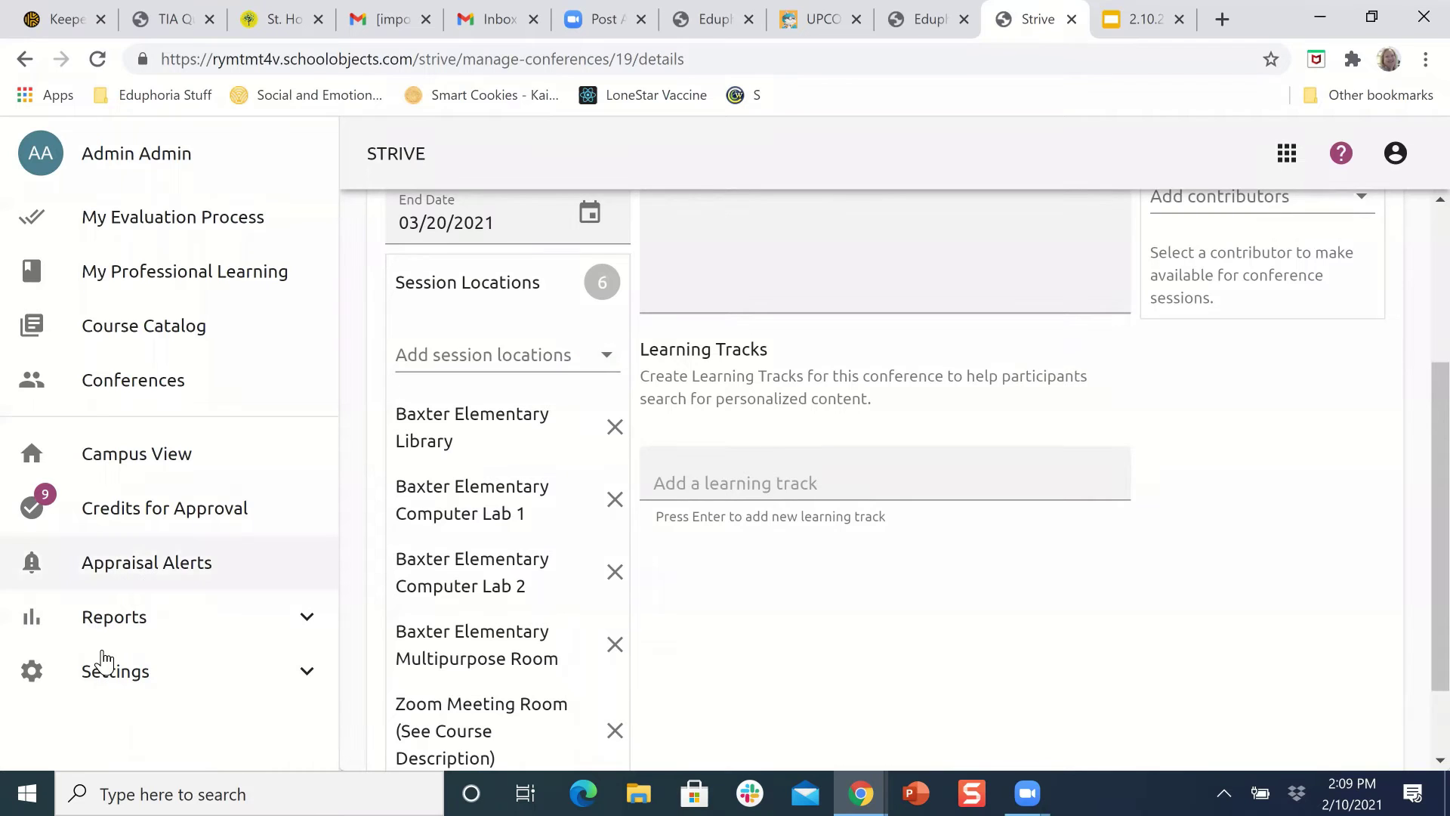
Step: Review the training locations in the workshop setup again
left_click(113, 670)
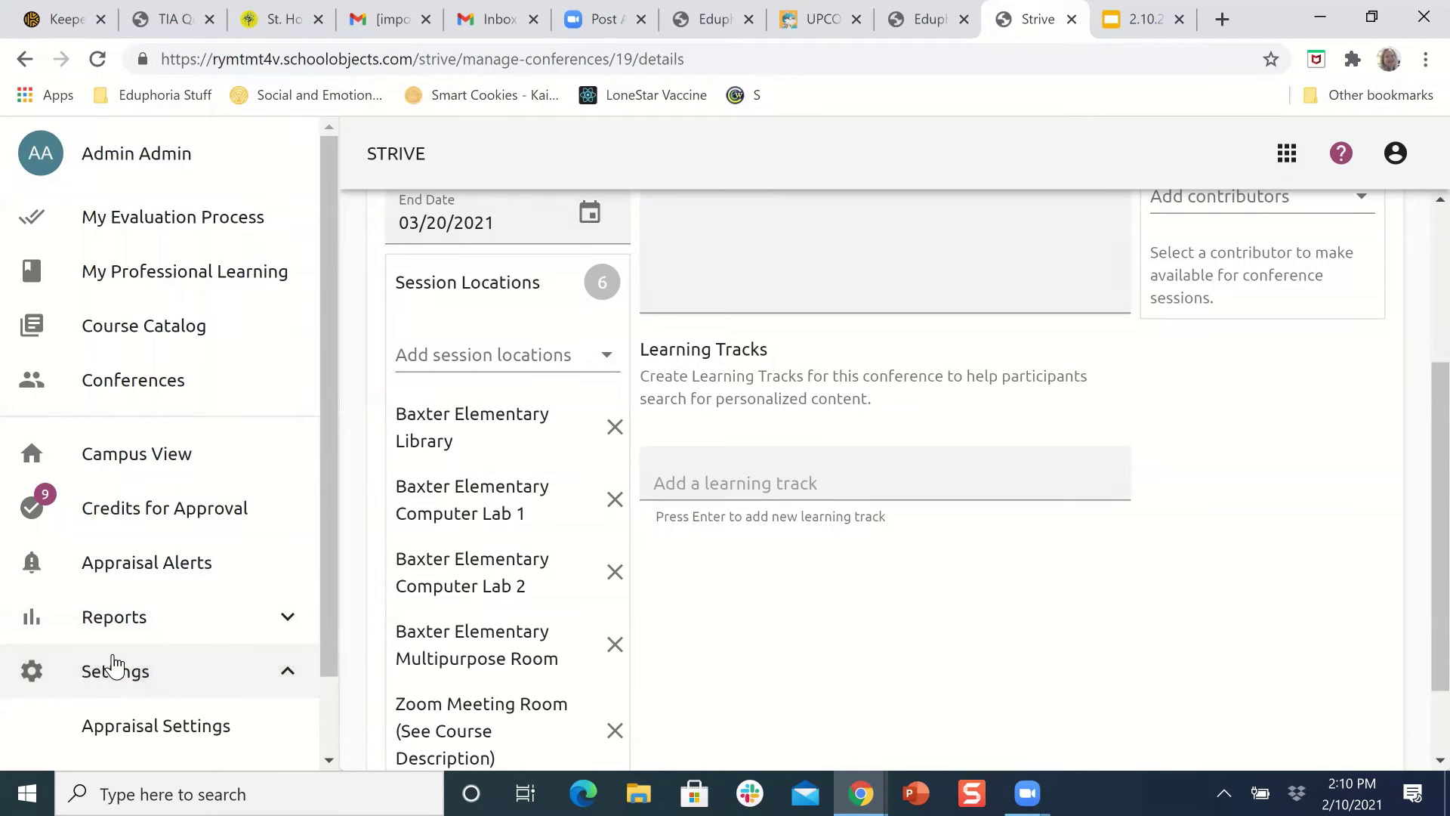
scroll(117, 683, "down", 1)
left_click(127, 694)
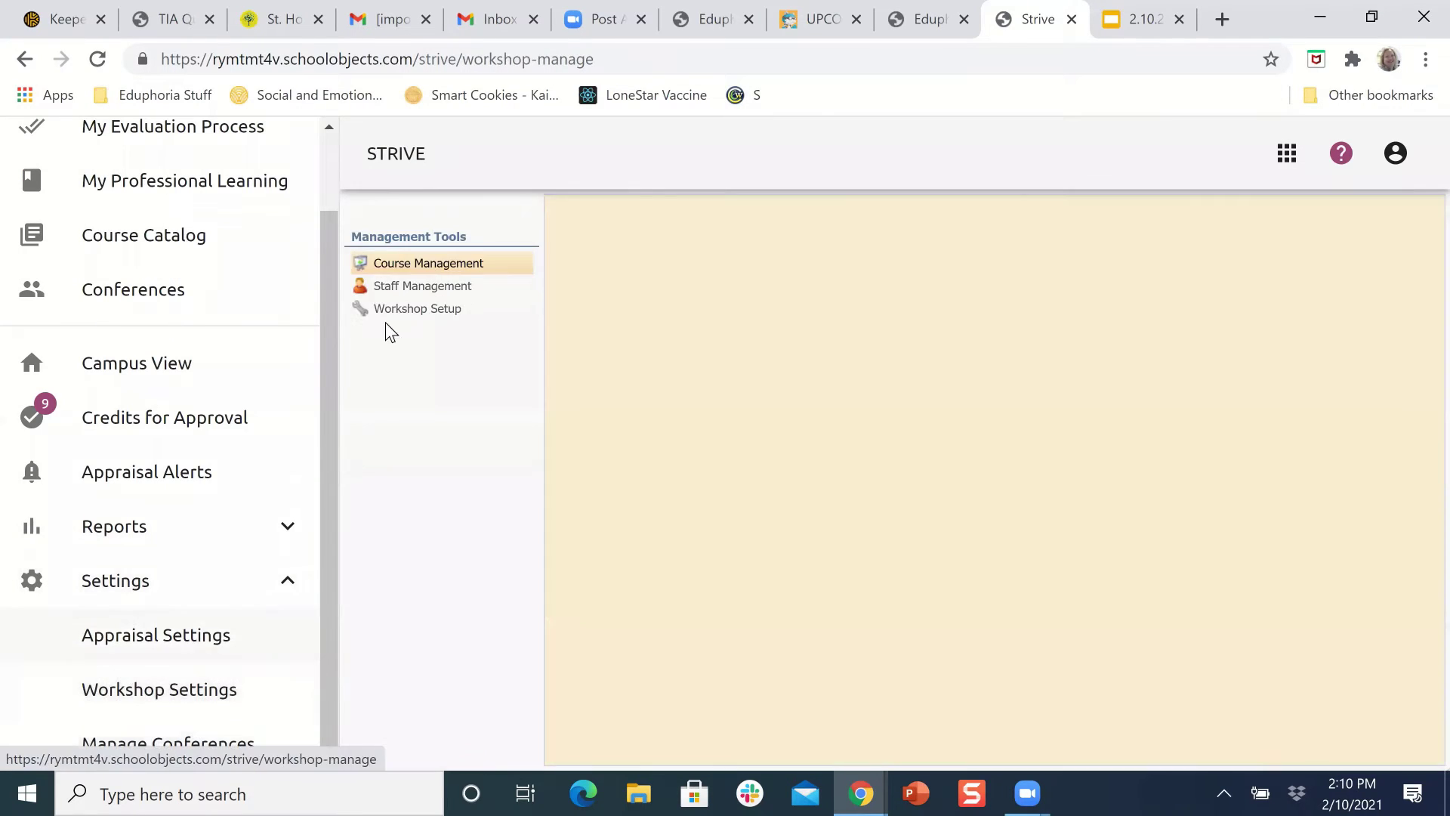
left_click(391, 312)
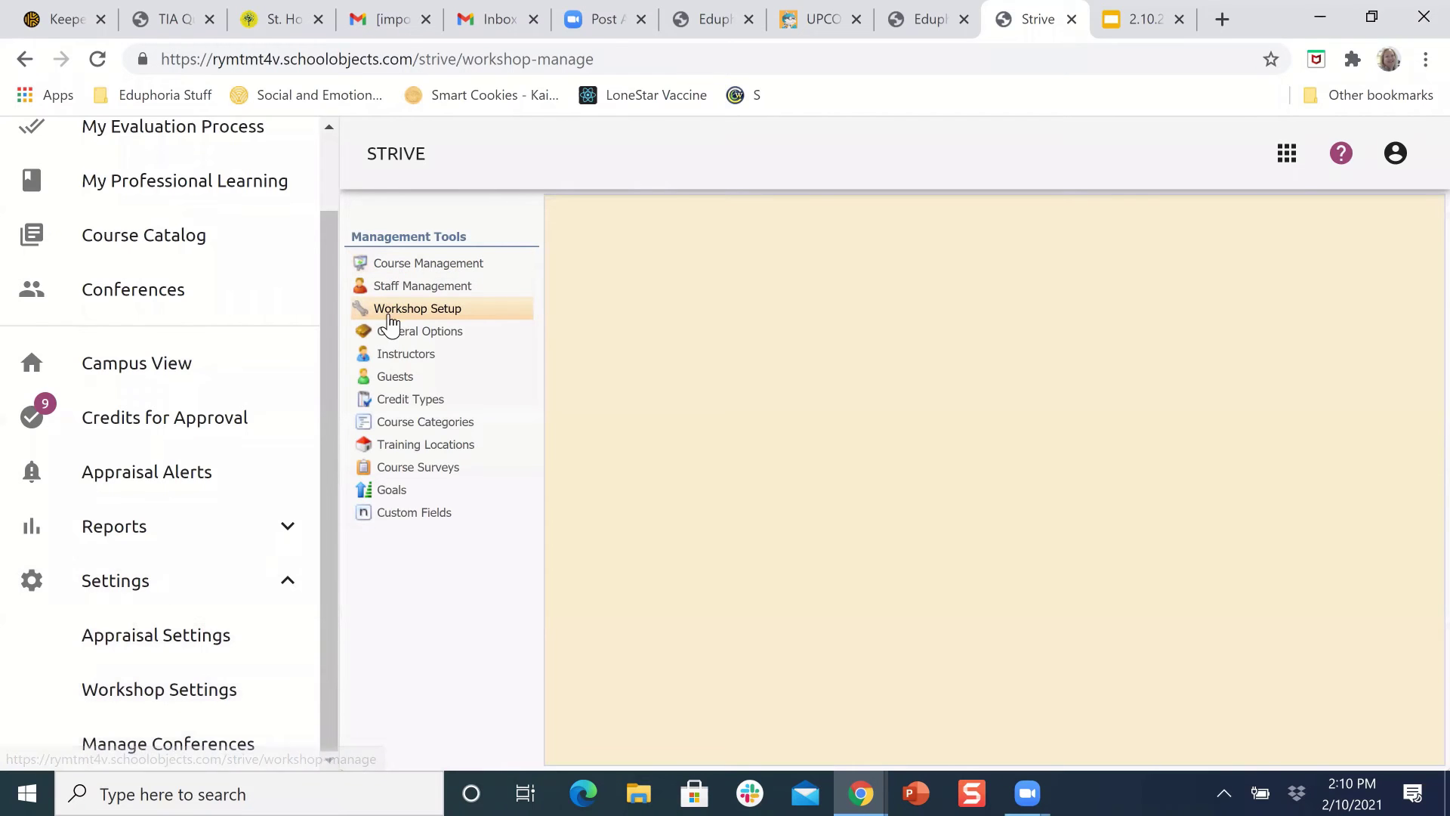
left_click(406, 449)
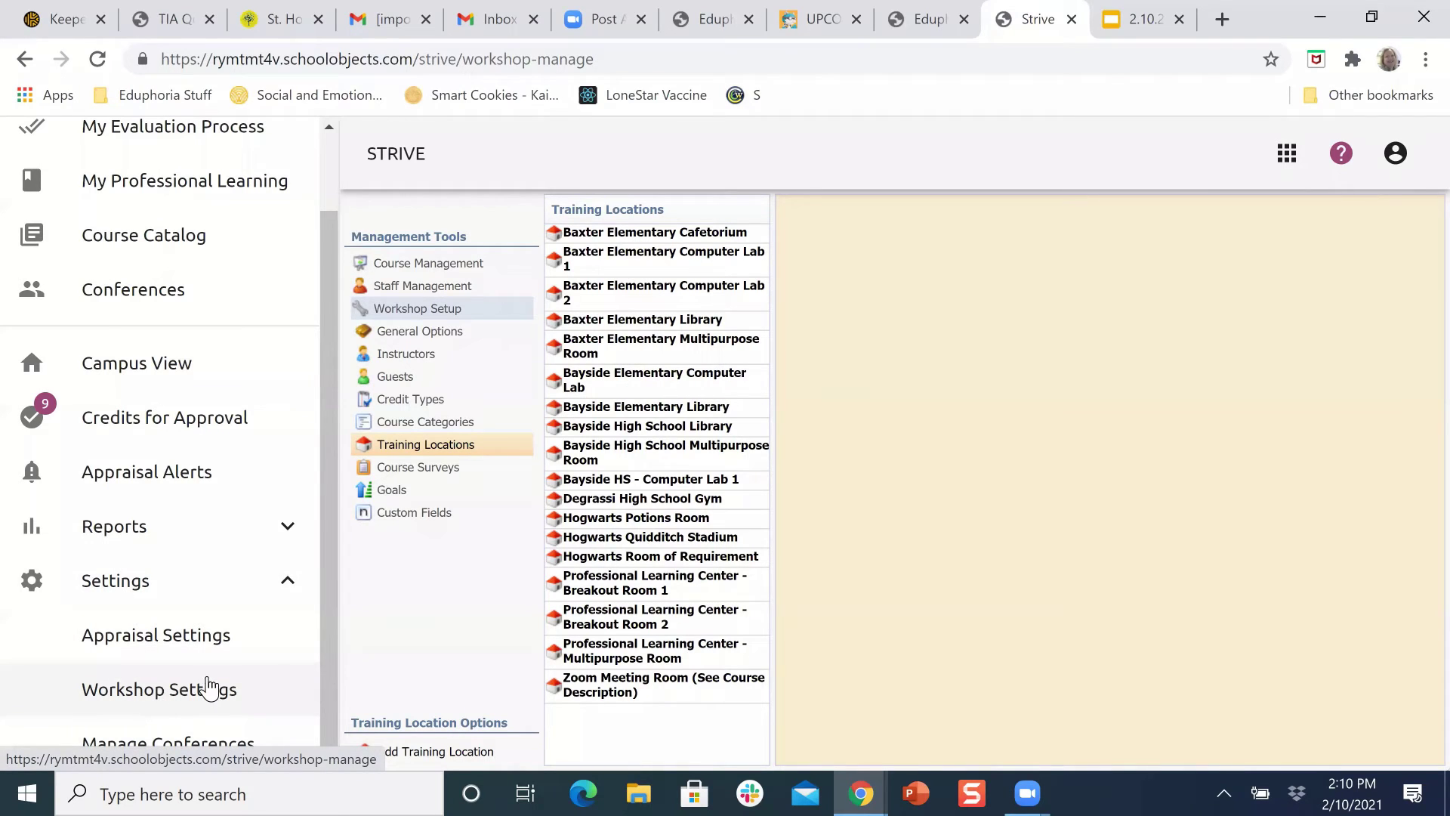
Step: Open the Strive Training for Appraisers conference and add the learning track Forethought
left_click(163, 745)
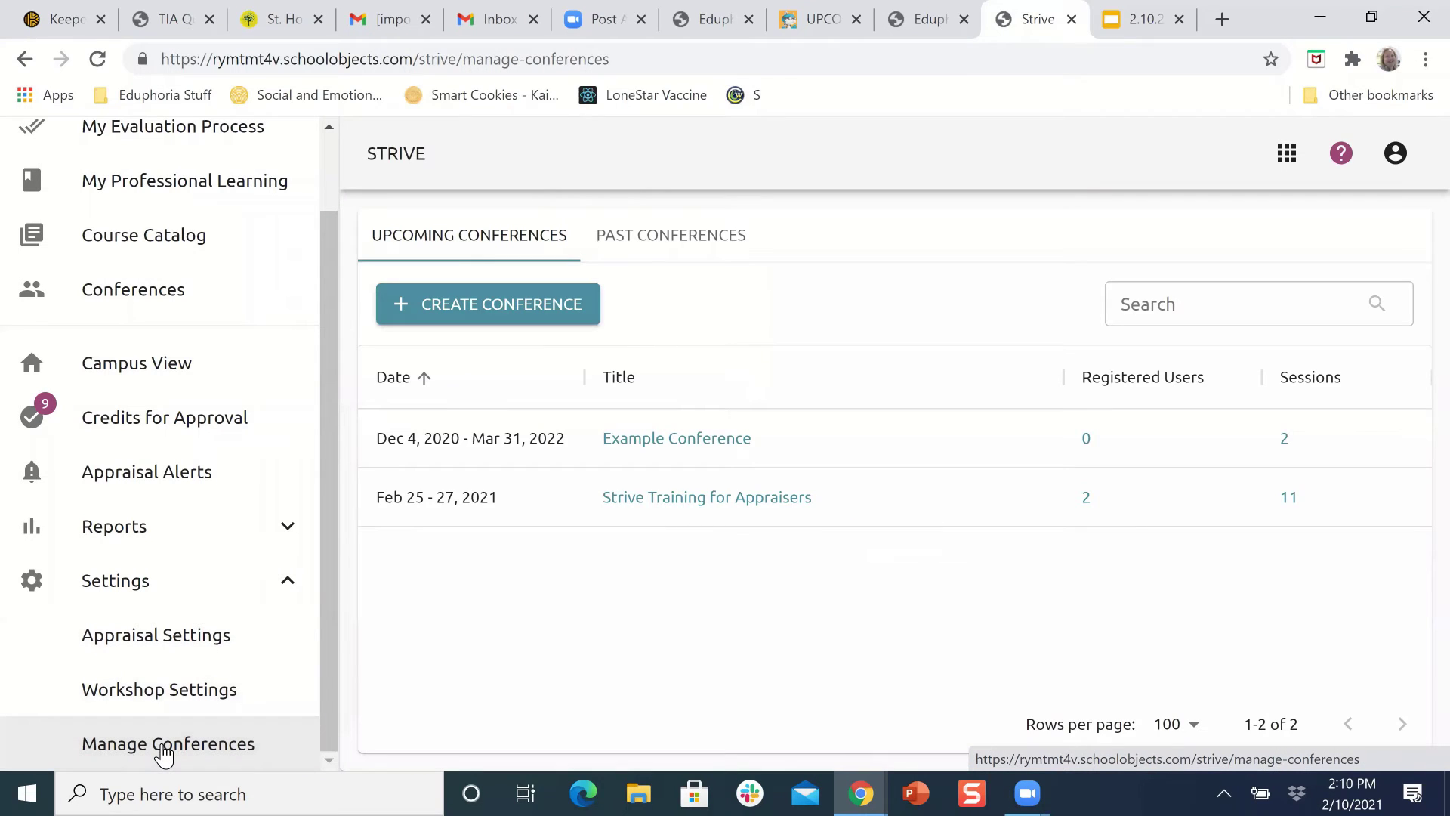
left_click(688, 498)
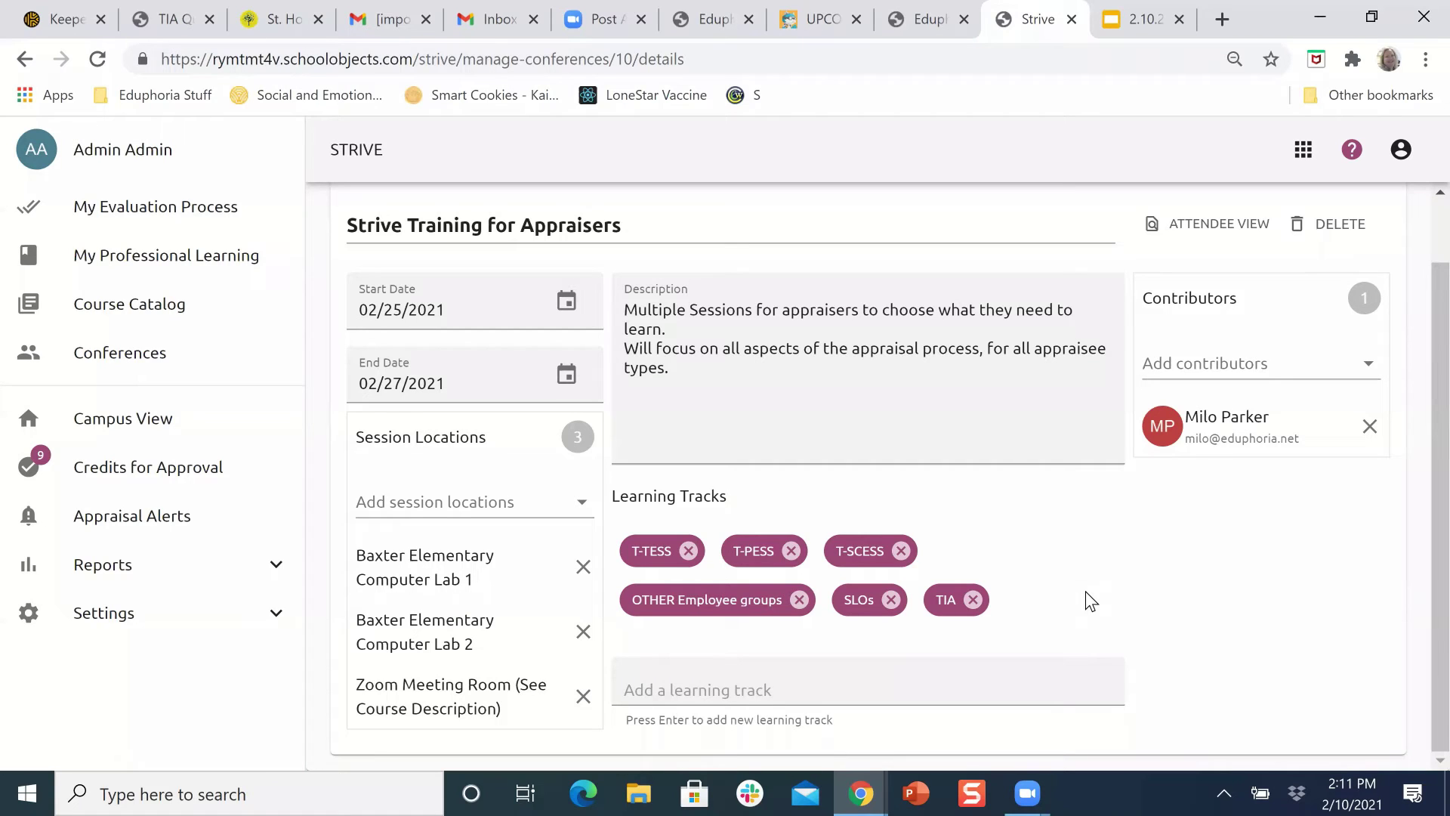
left_click(1037, 676)
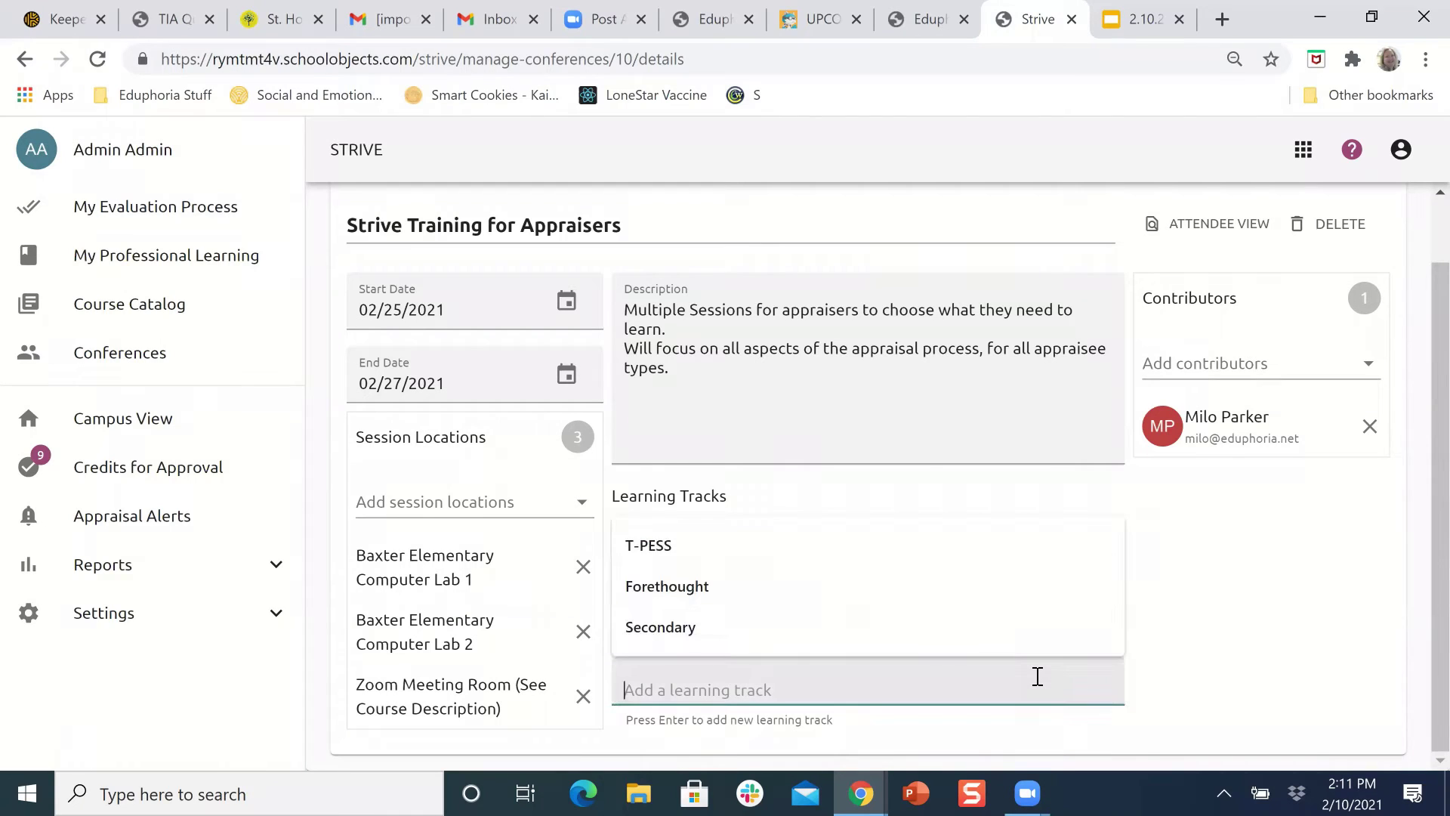
type("F")
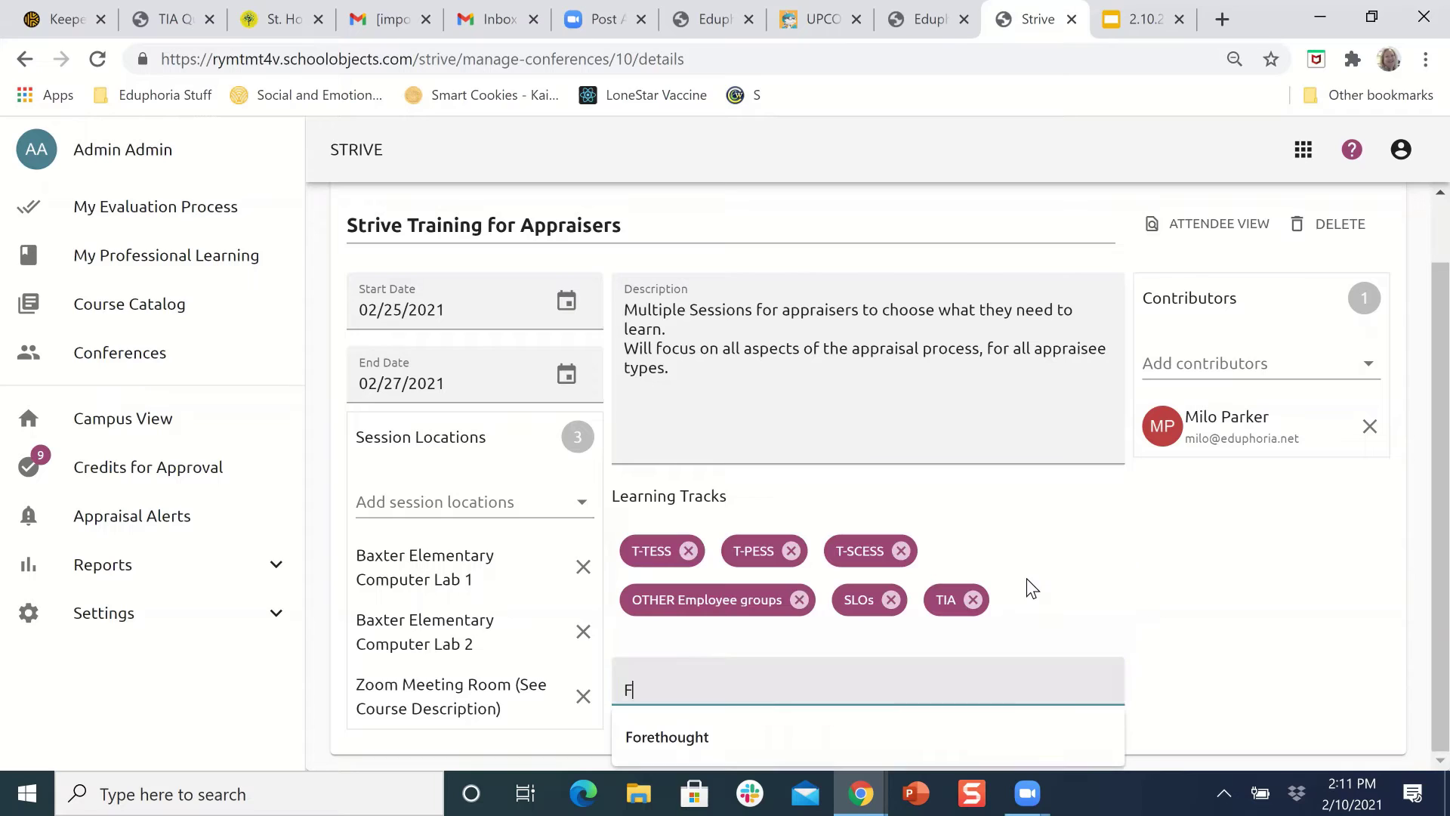
key("Return")
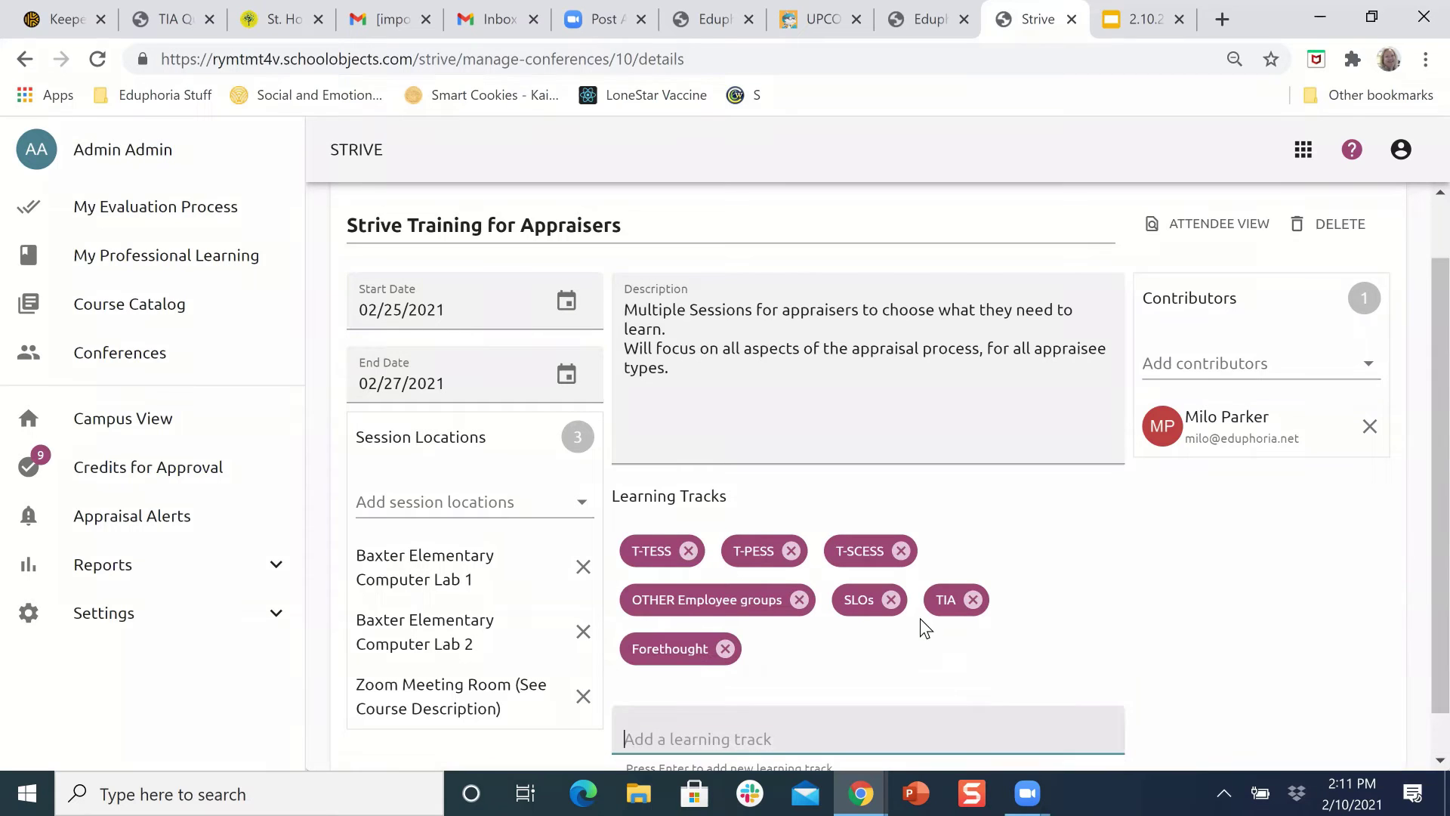
Step: Add the learning tracks Strive and Aware to the Strive Training for Appraisers conference
scroll(1095, 619, "down", 1)
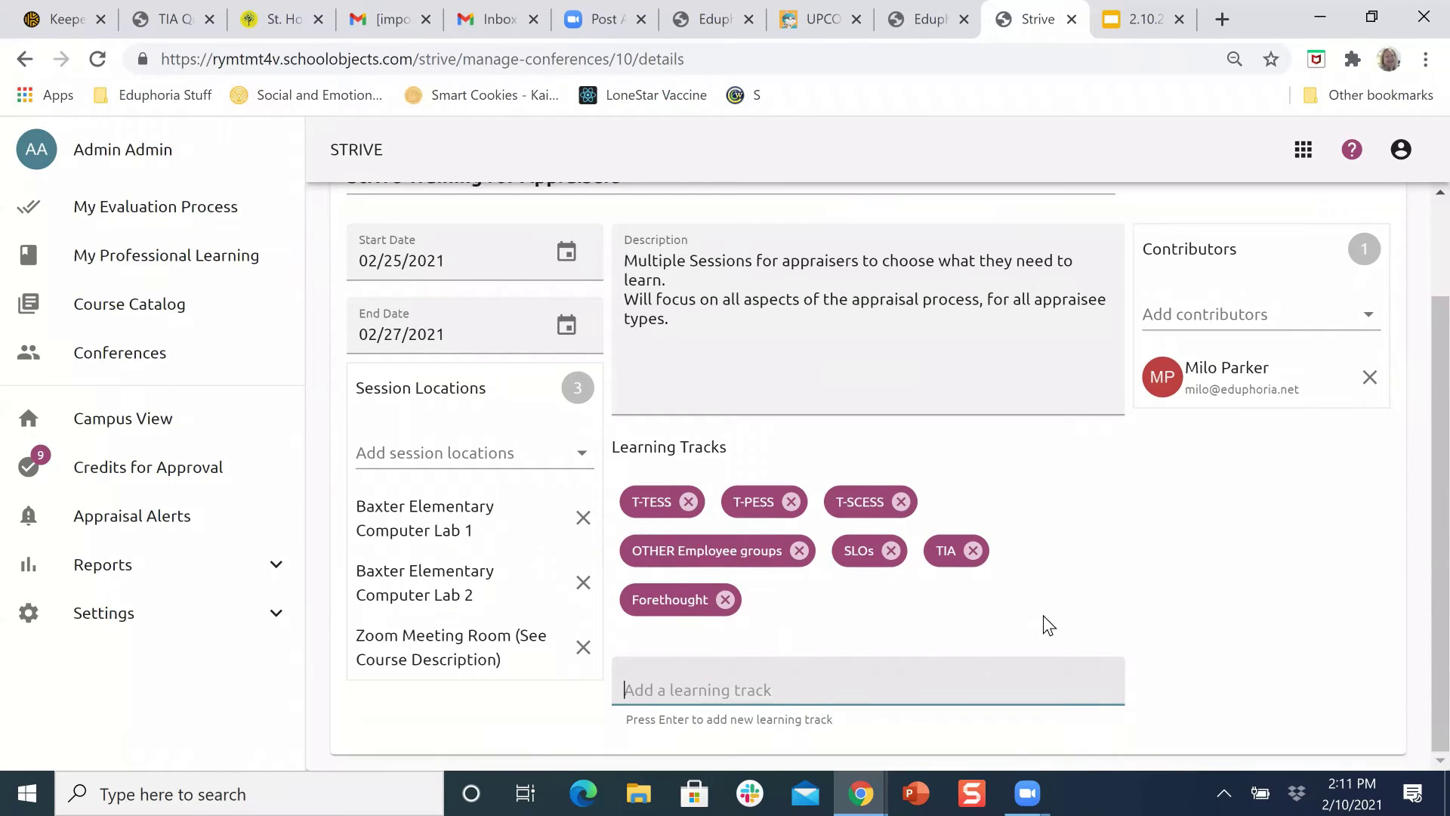
type("S")
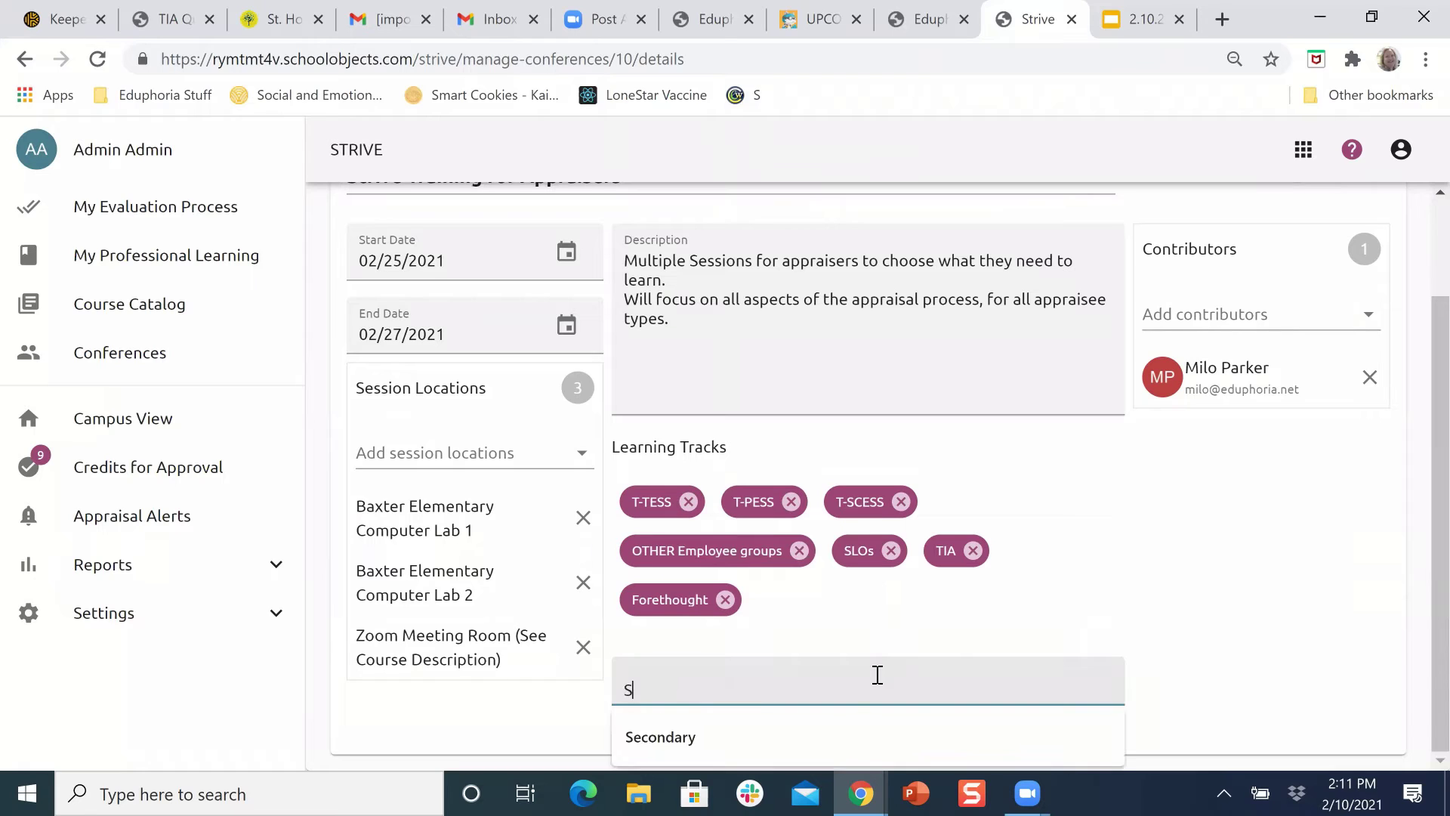
type("trive")
key("Return")
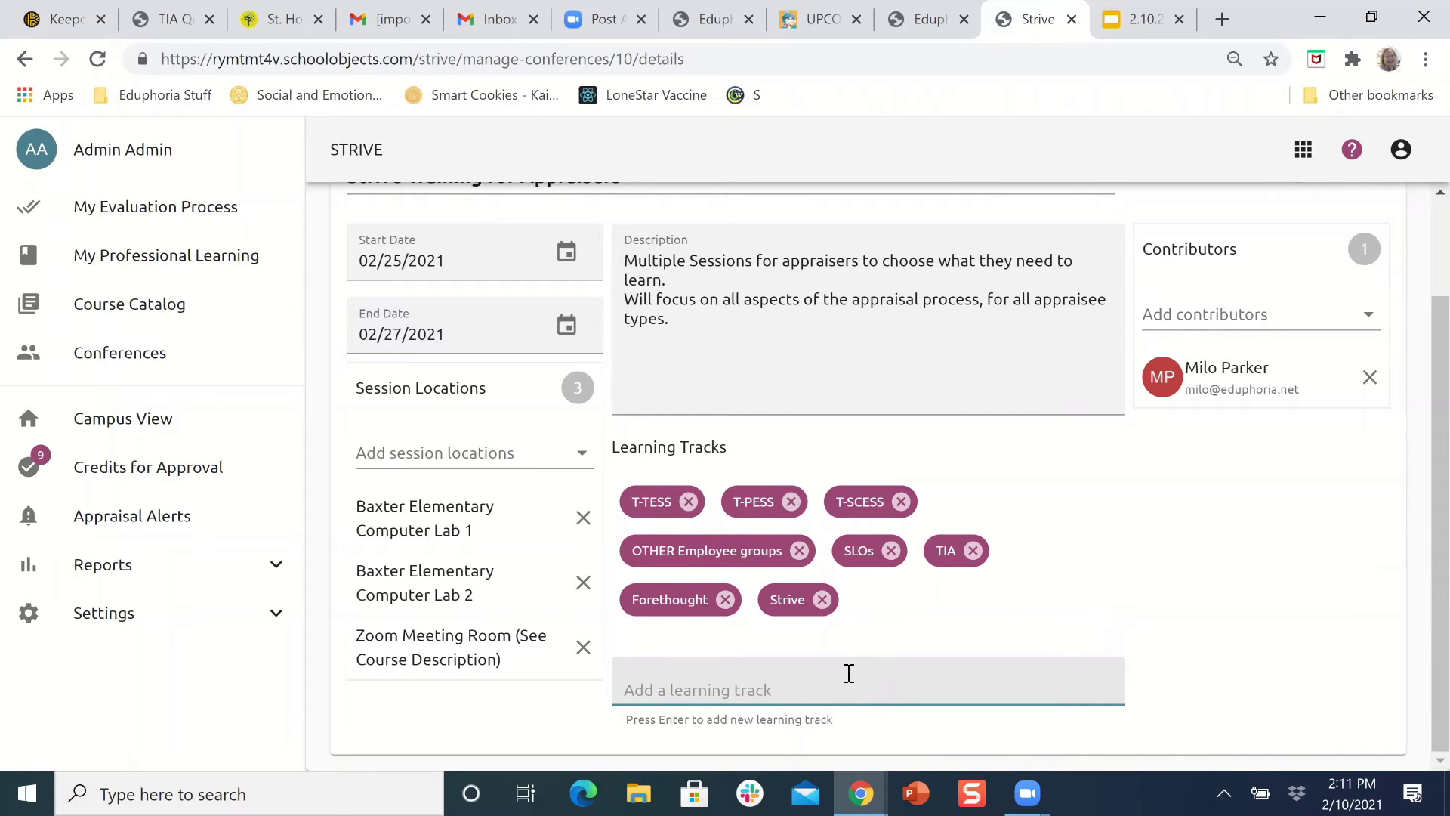
type("Aware")
key("Return")
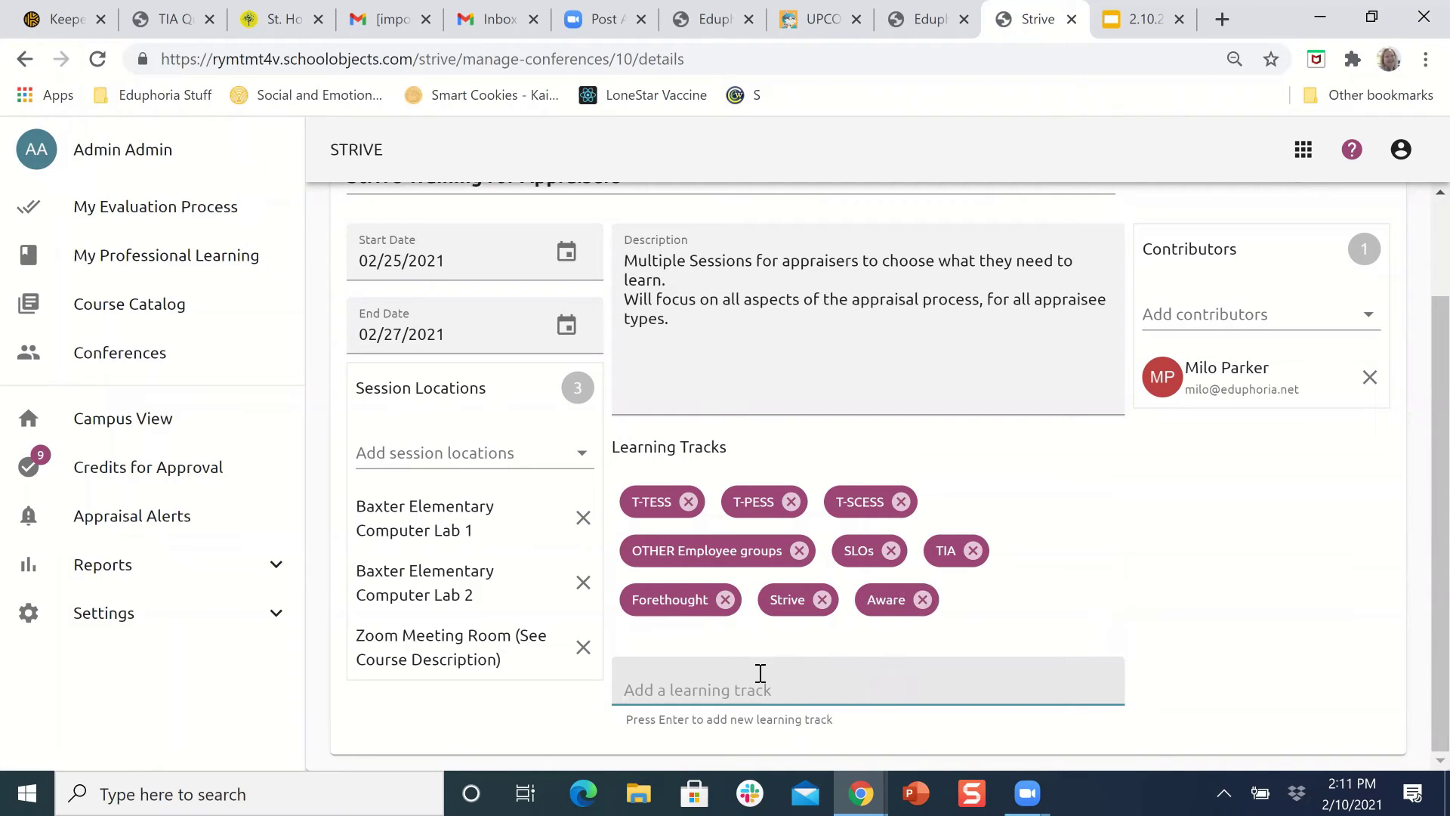
left_click(1004, 624)
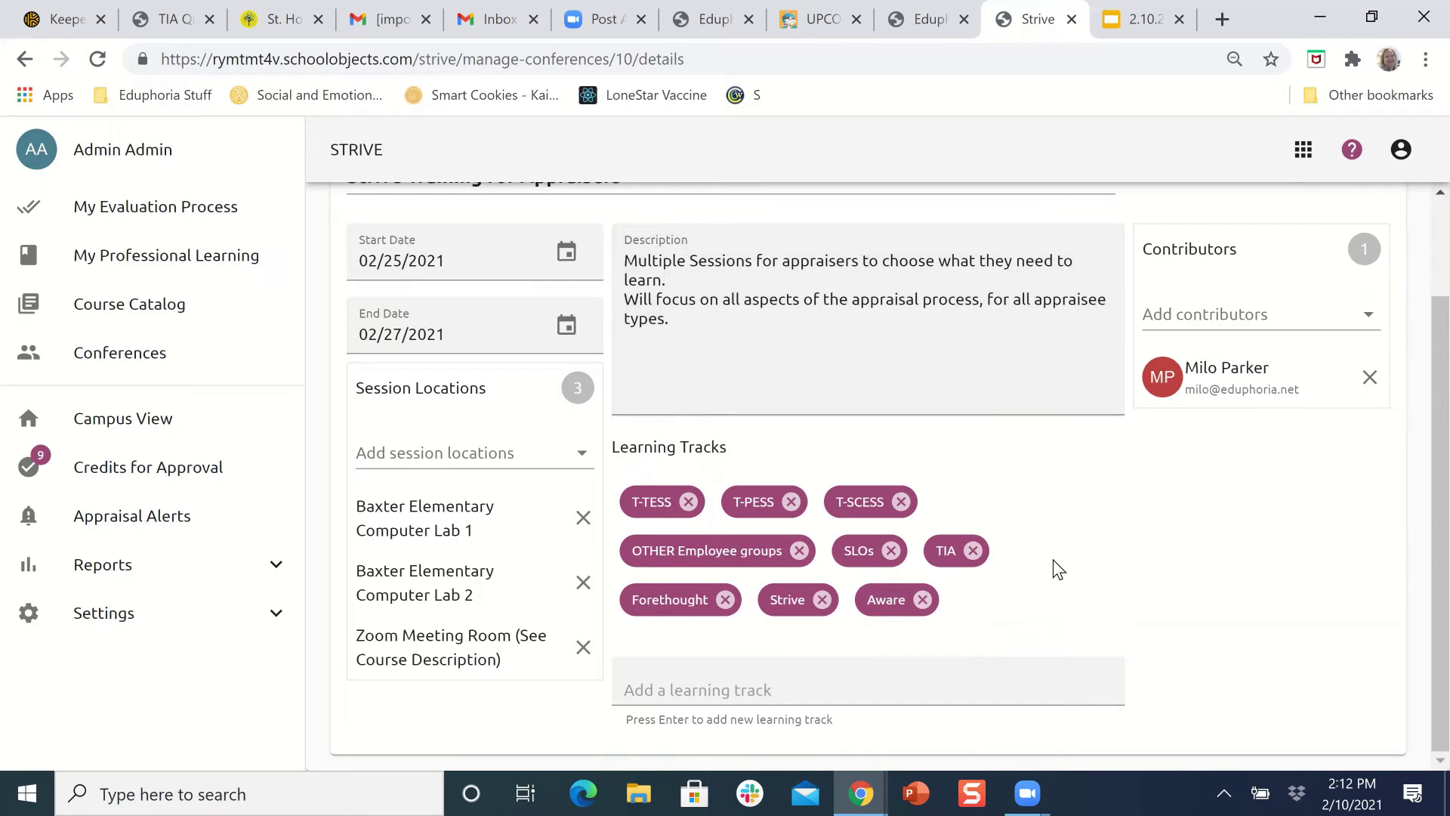
Step: Look through the people available as contributors for the conference
scroll(1055, 567, "up", 1)
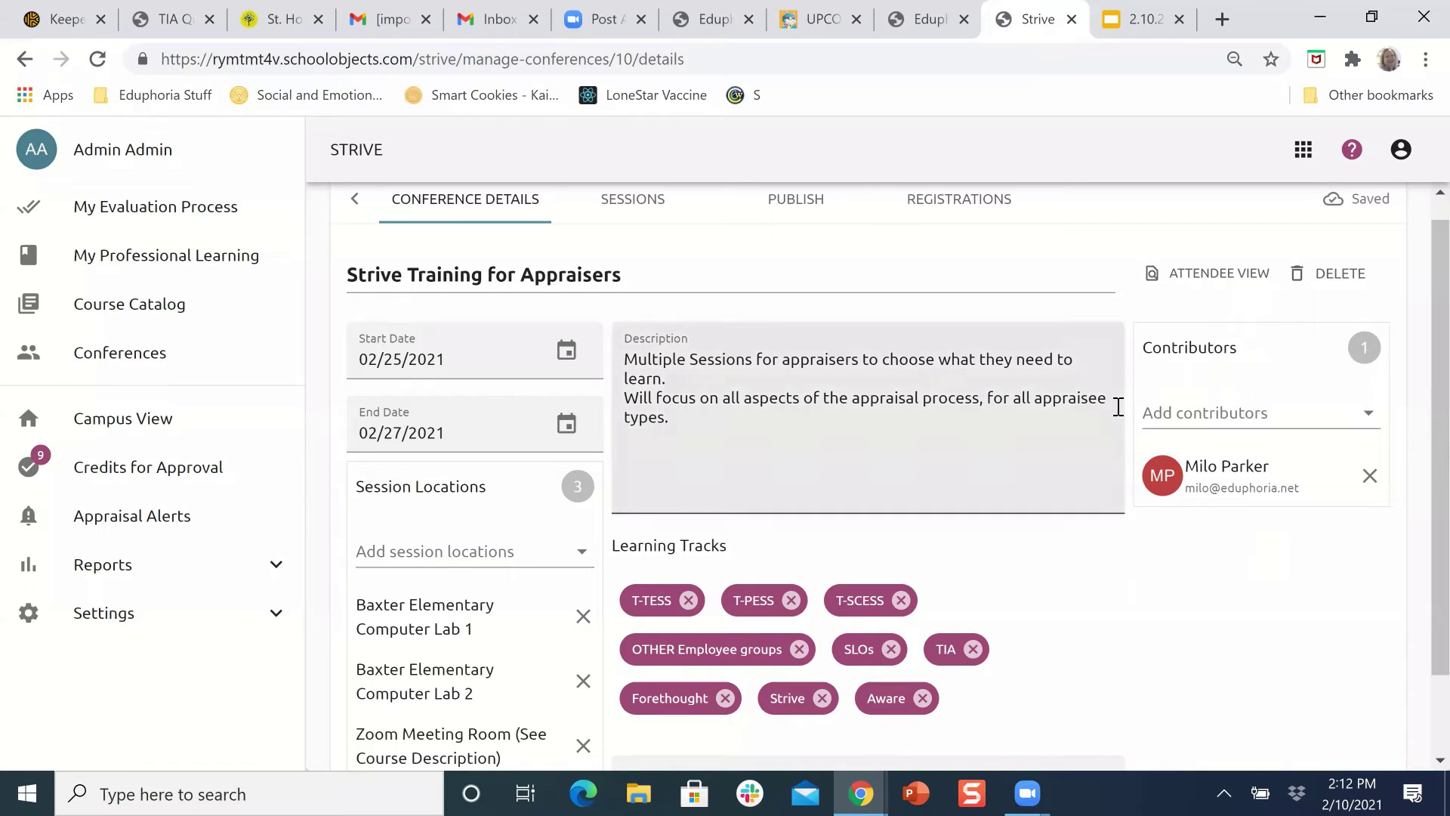
scroll(1116, 405, "up", 1)
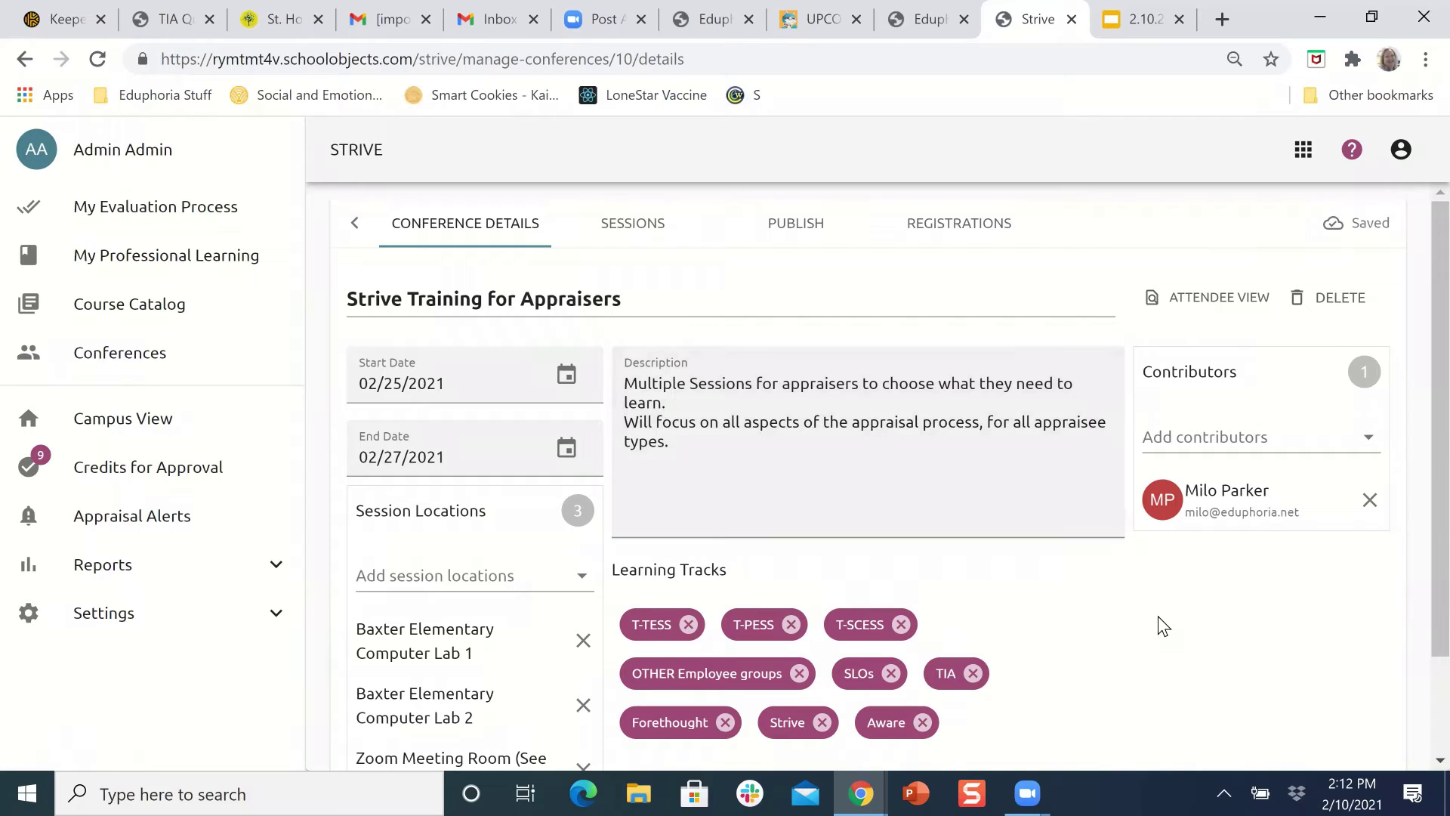
left_click(1234, 435)
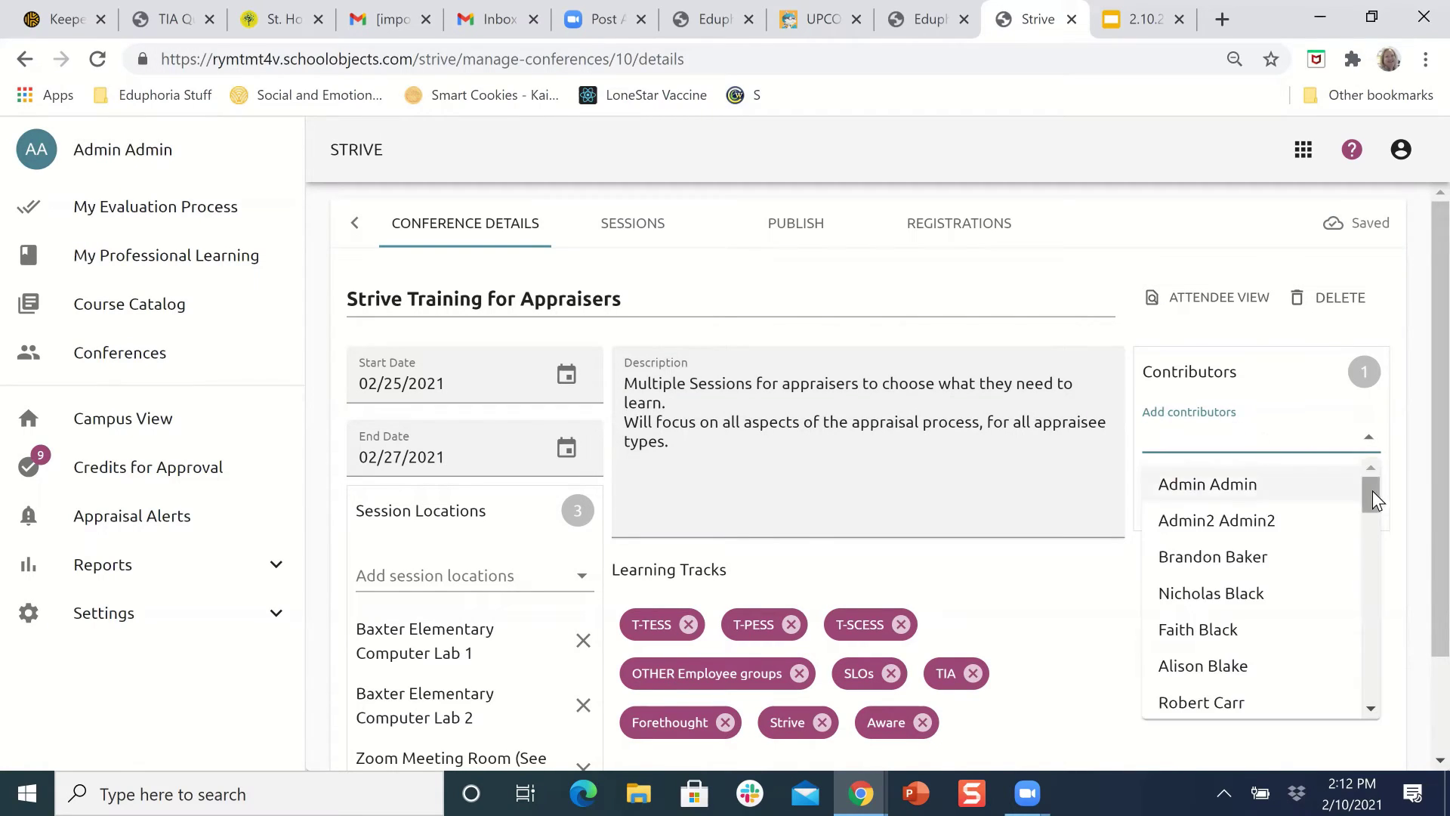
scroll(1370, 534, "down", 1)
left_click_drag(1370, 533, 1338, 476)
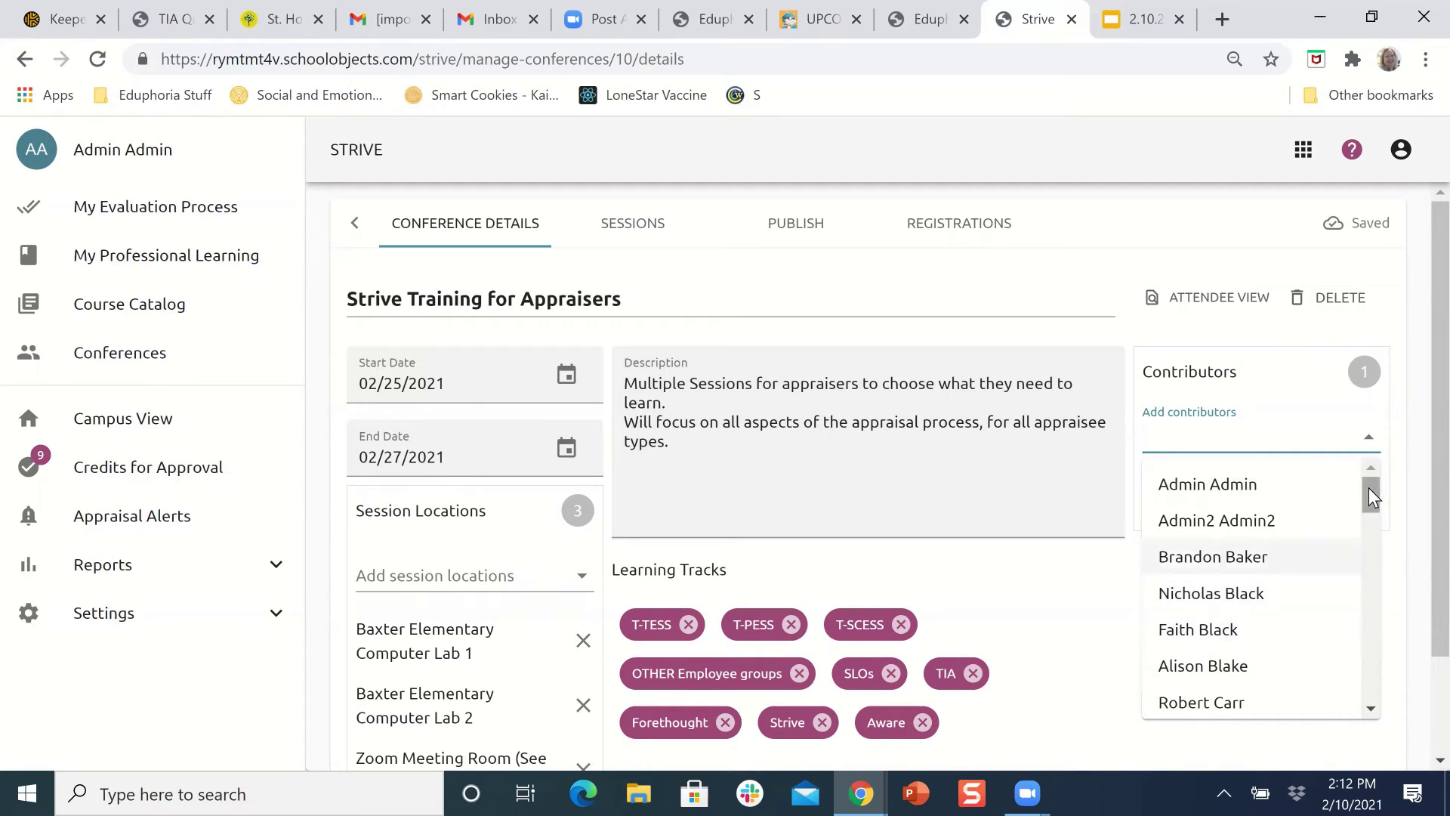
left_click_drag(1368, 488, 1370, 715)
left_click_drag(1359, 647, 1339, 477)
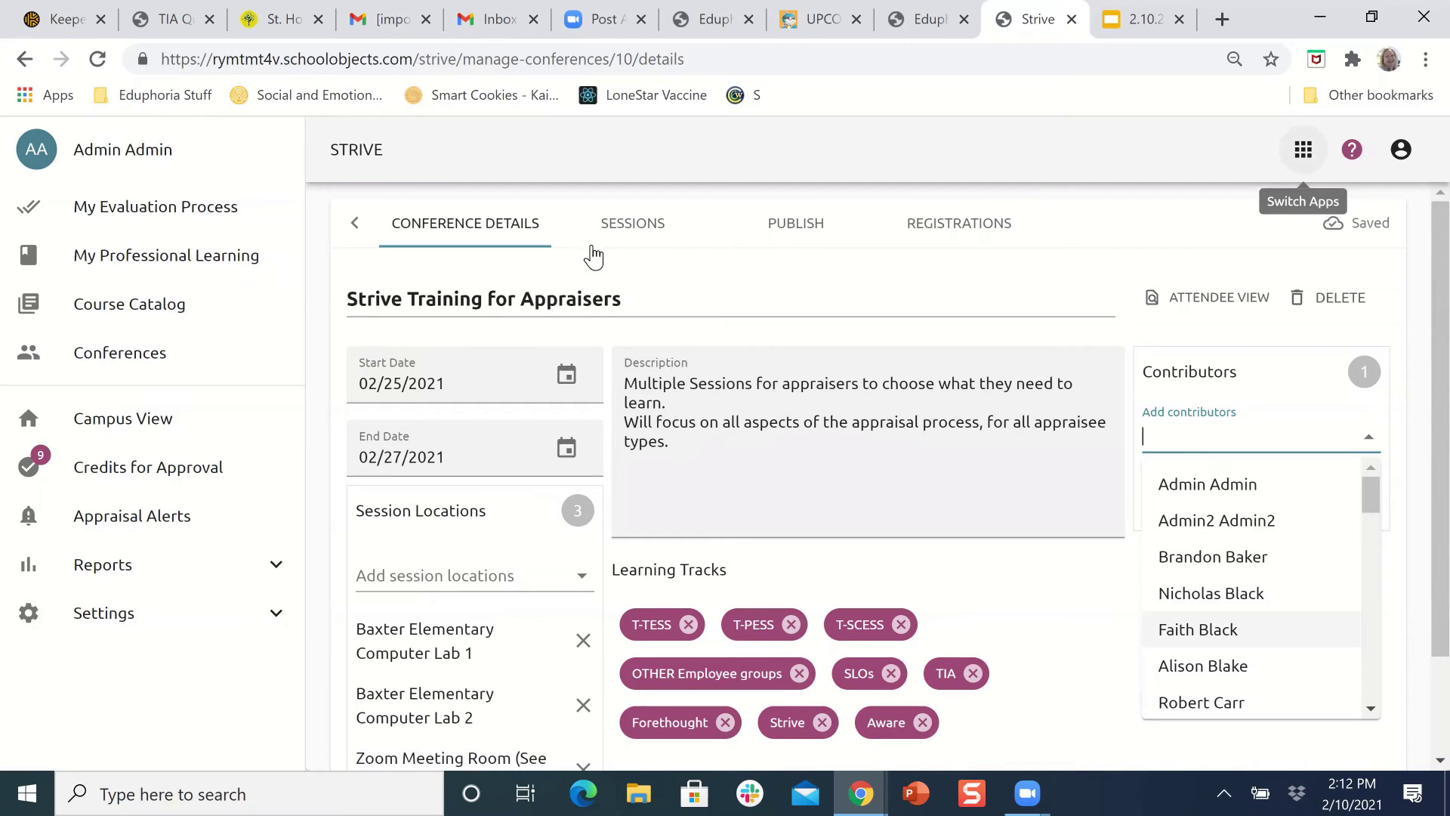
Step: Switch to the Management application, search the users for the intended contributor's first name and open that person's record
left_click(1302, 153)
scroll(641, 521, "down", 2)
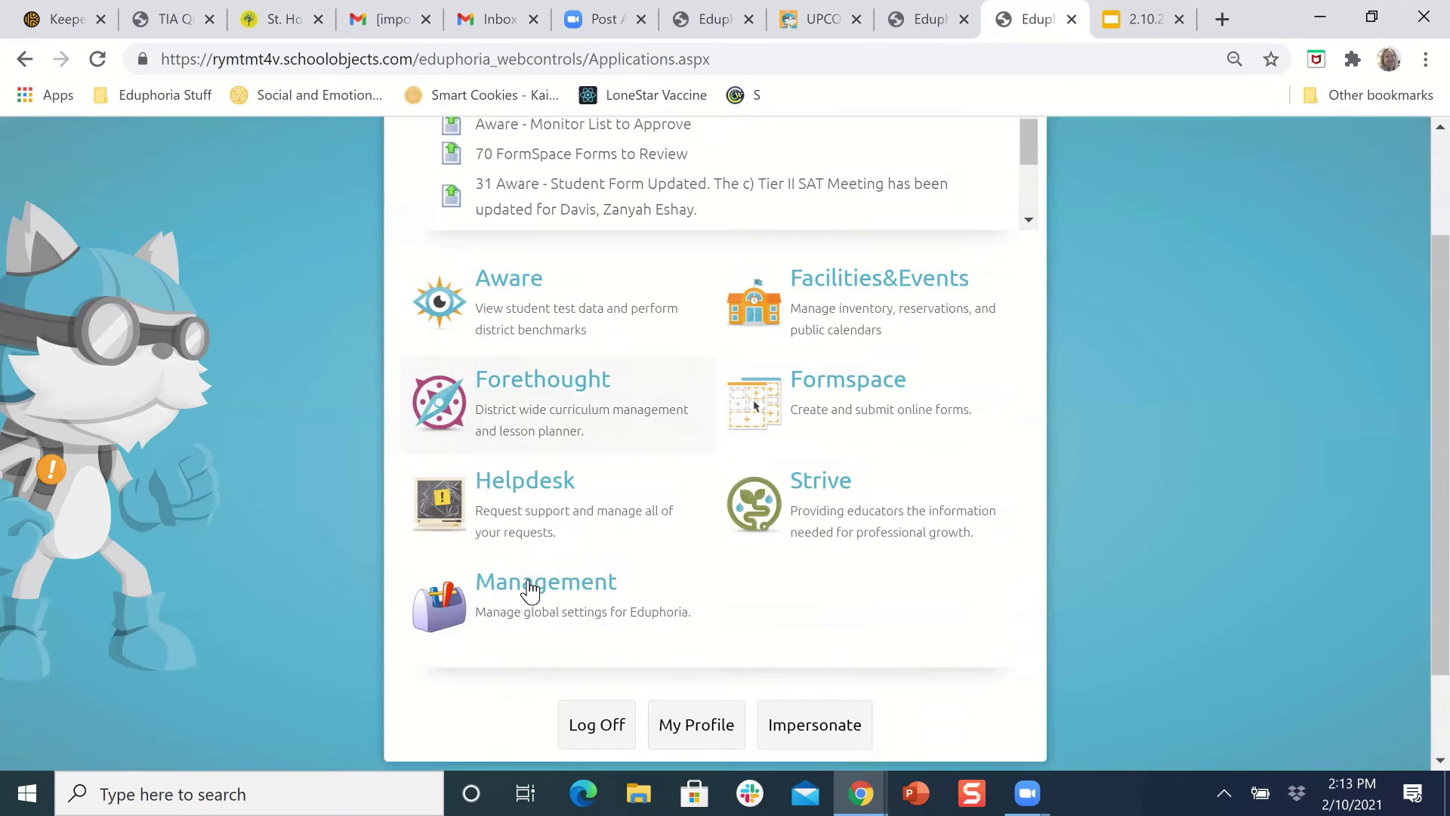
left_click(531, 589)
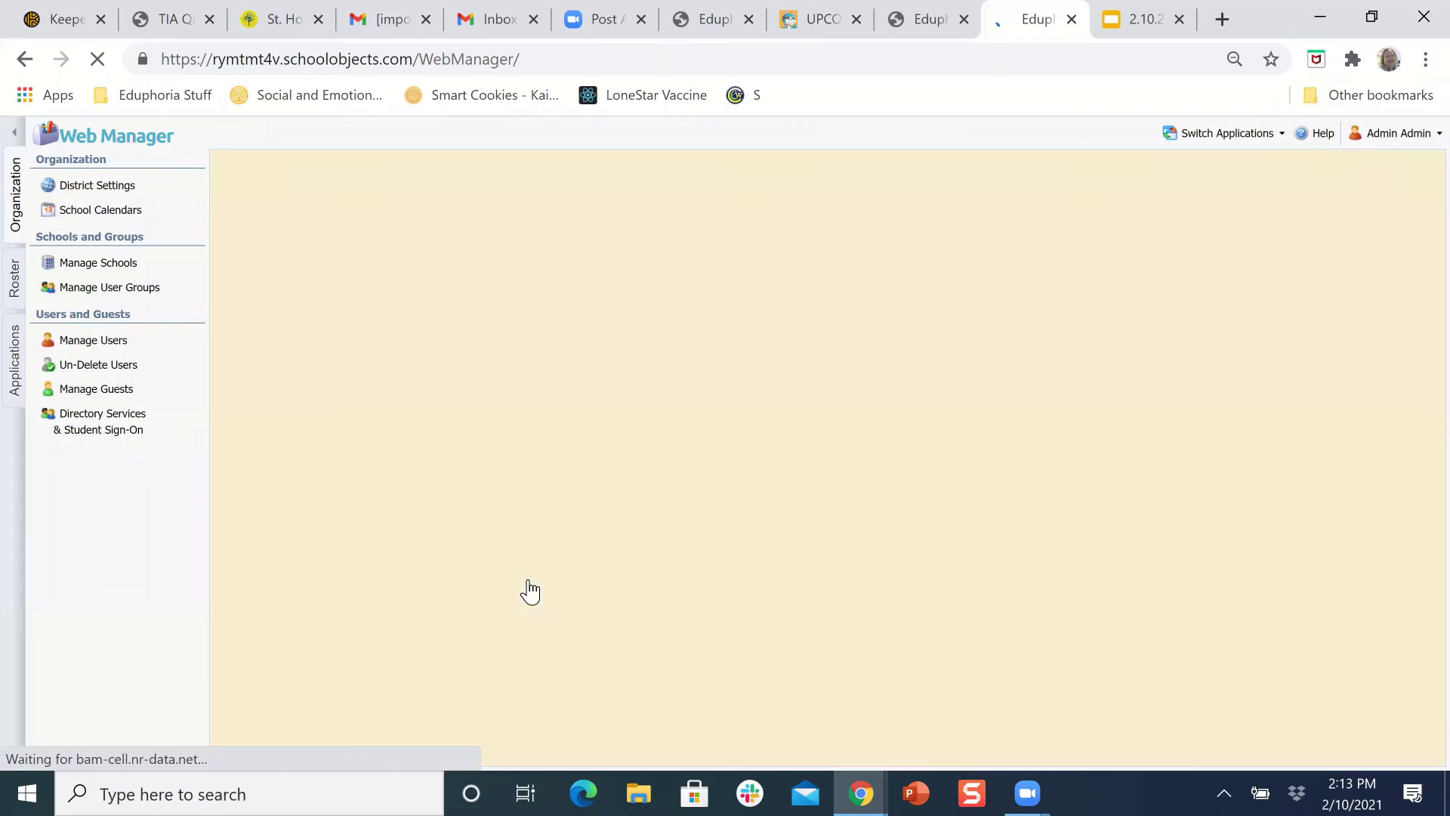
left_click(79, 348)
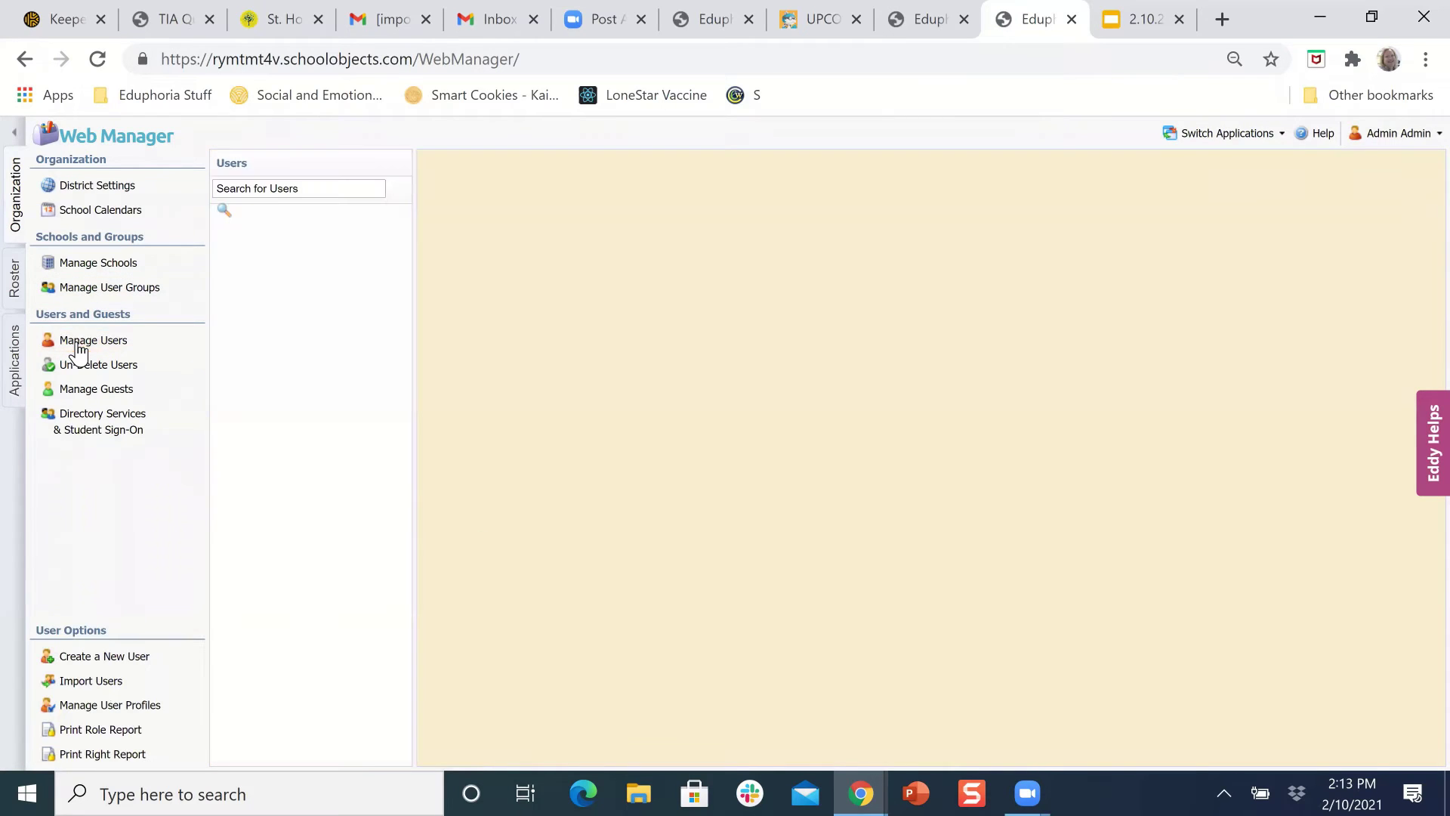
left_click(276, 191)
type("paige")
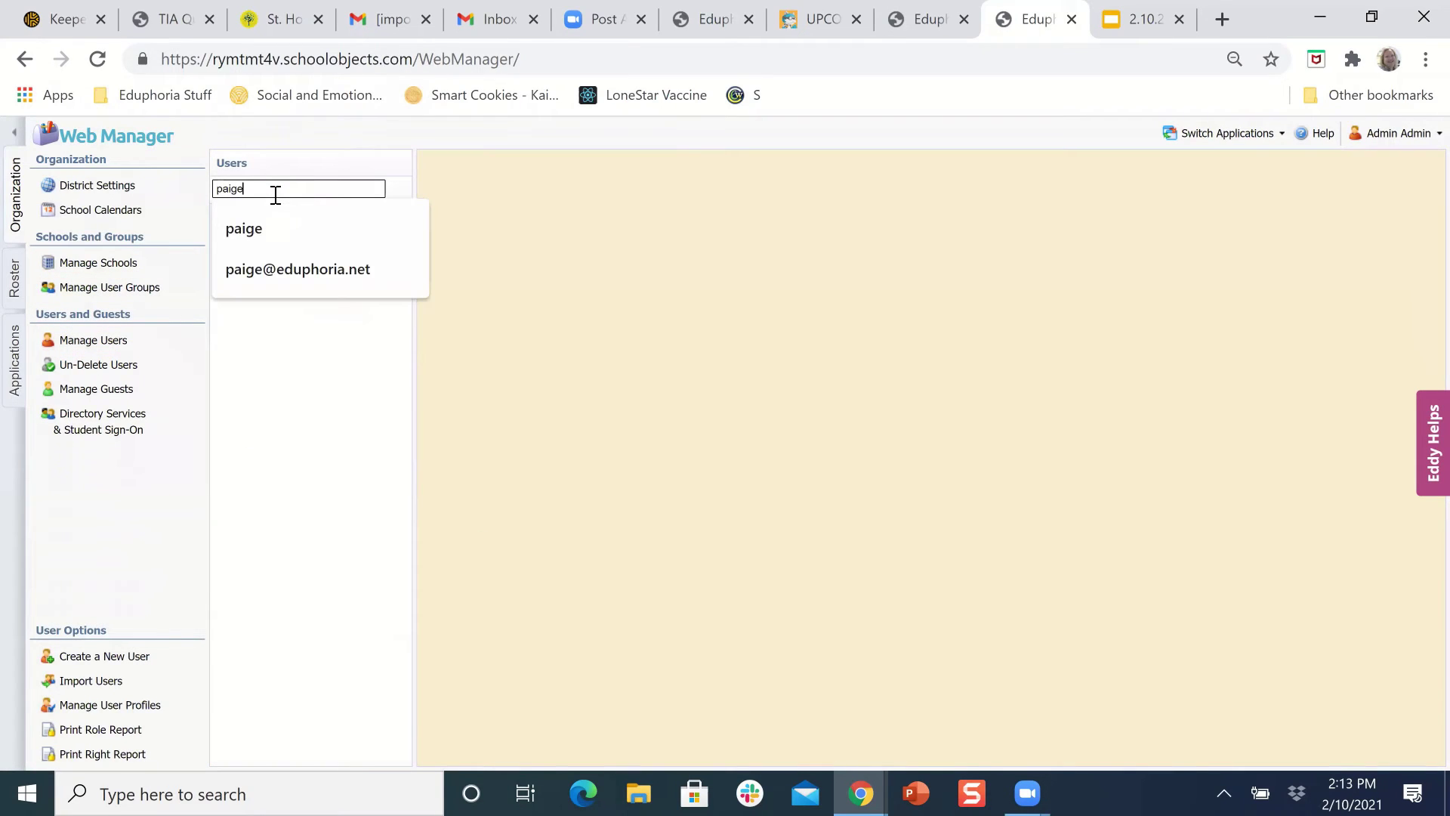
left_click(234, 231)
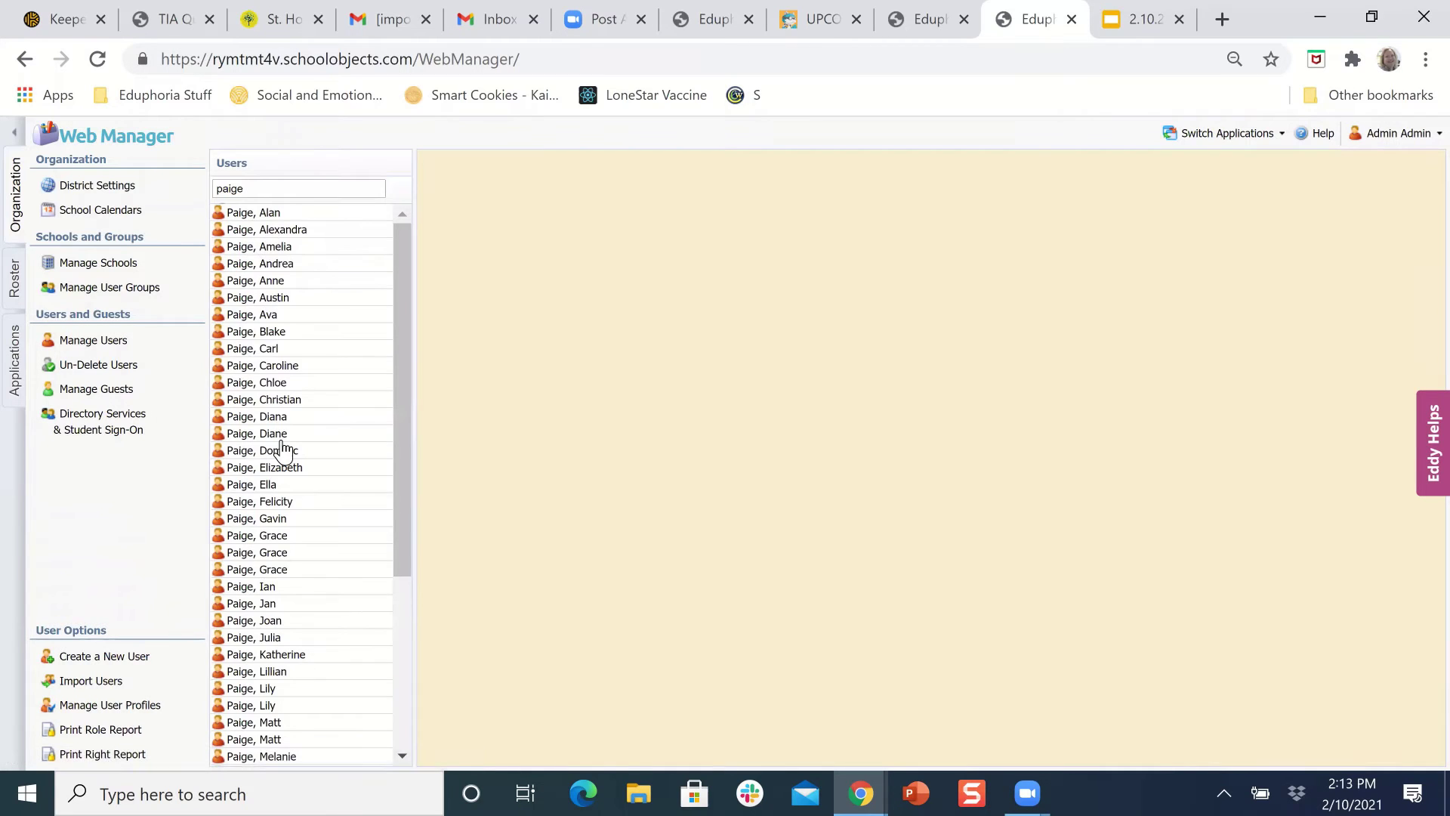
scroll(285, 446, "down", 3)
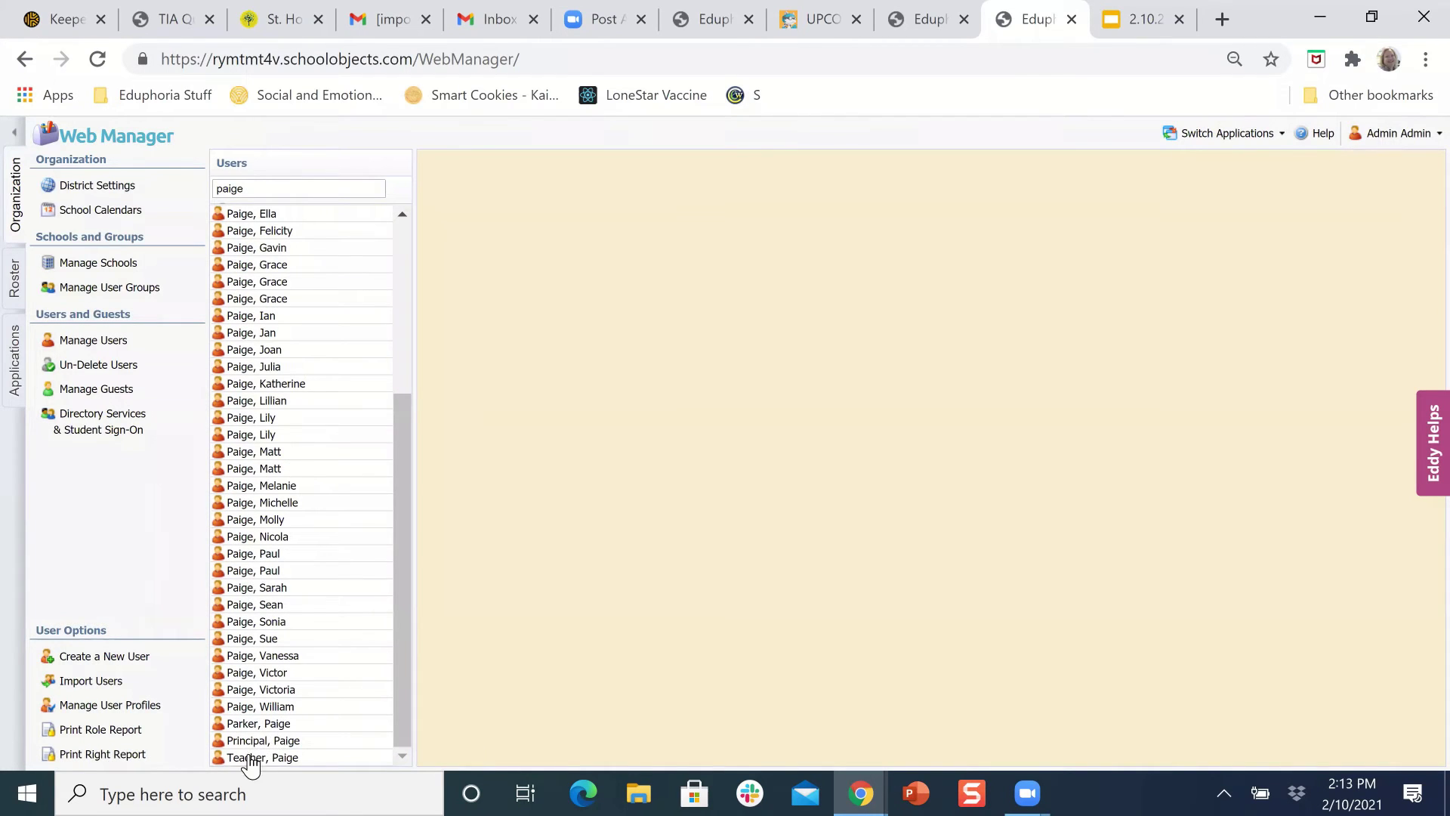
left_click(240, 725)
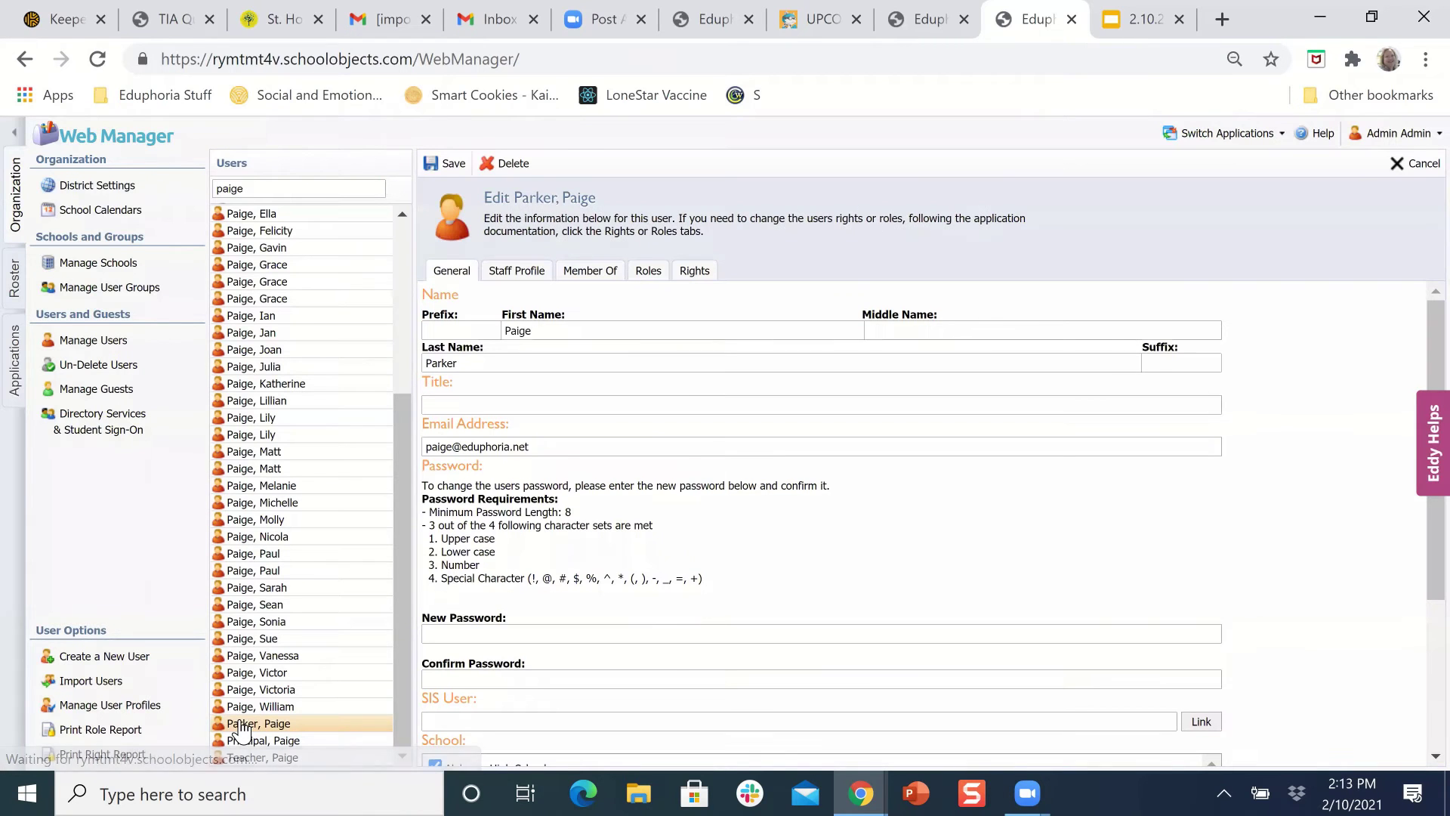
Step: Review the user's security roles, including those for Strive
left_click(645, 272)
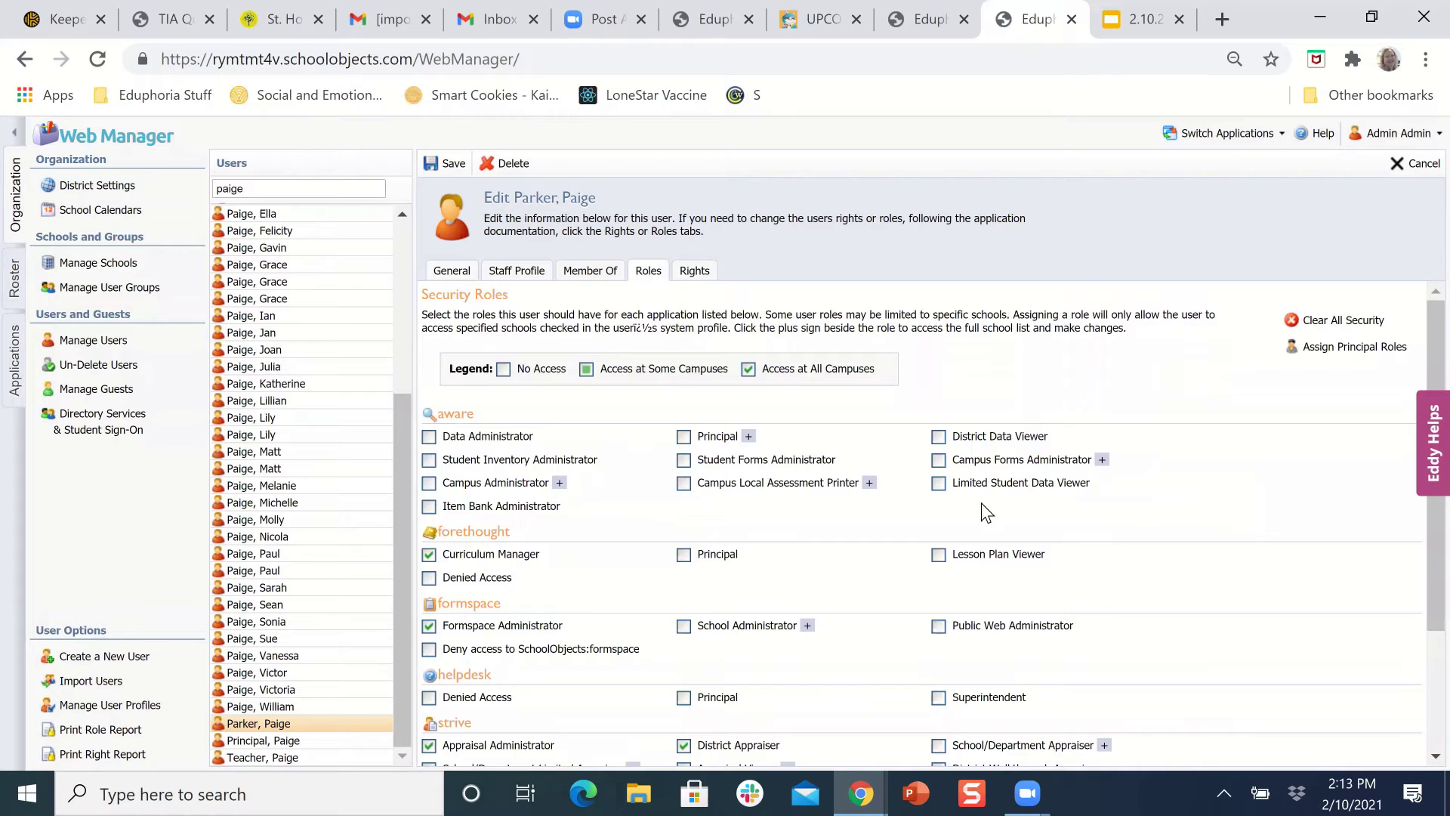
scroll(981, 502, "down", 3)
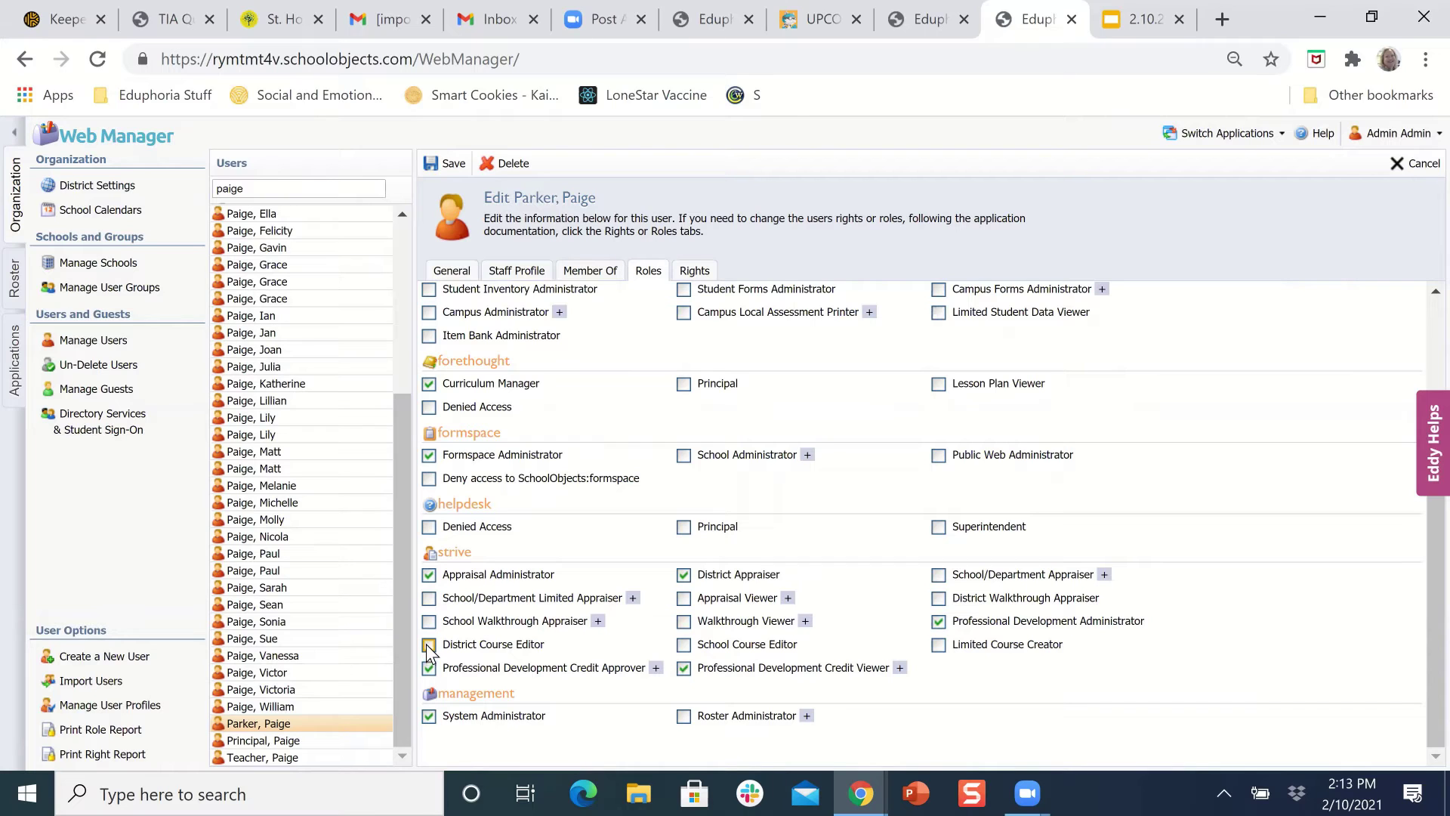
scroll(429, 648, "up", 3)
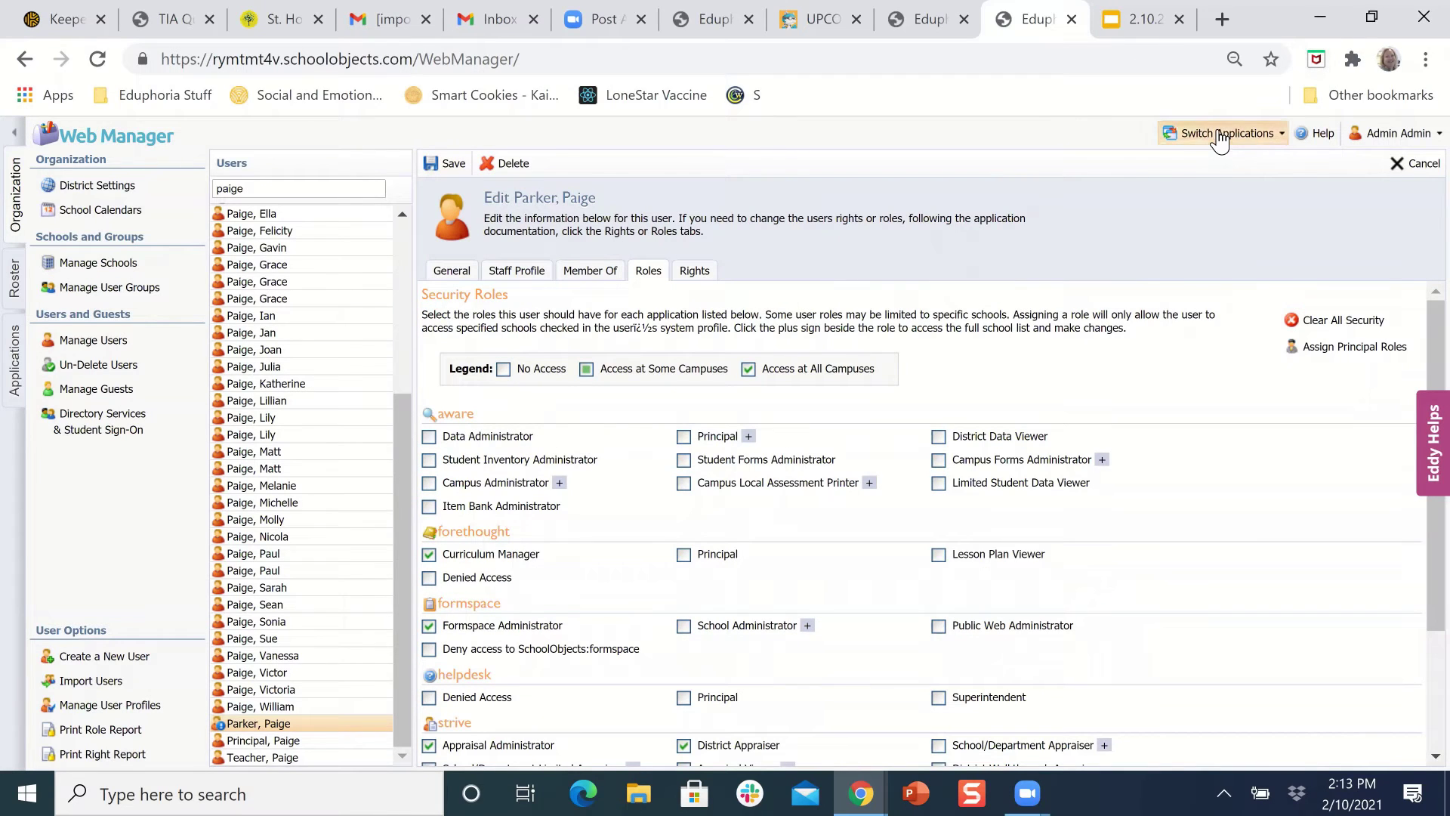
Step: Switch back to Strive, reopen the Strive Training for Appraisers conference and add the reviewed user as a contributor
left_click(1214, 134)
left_click(1203, 278)
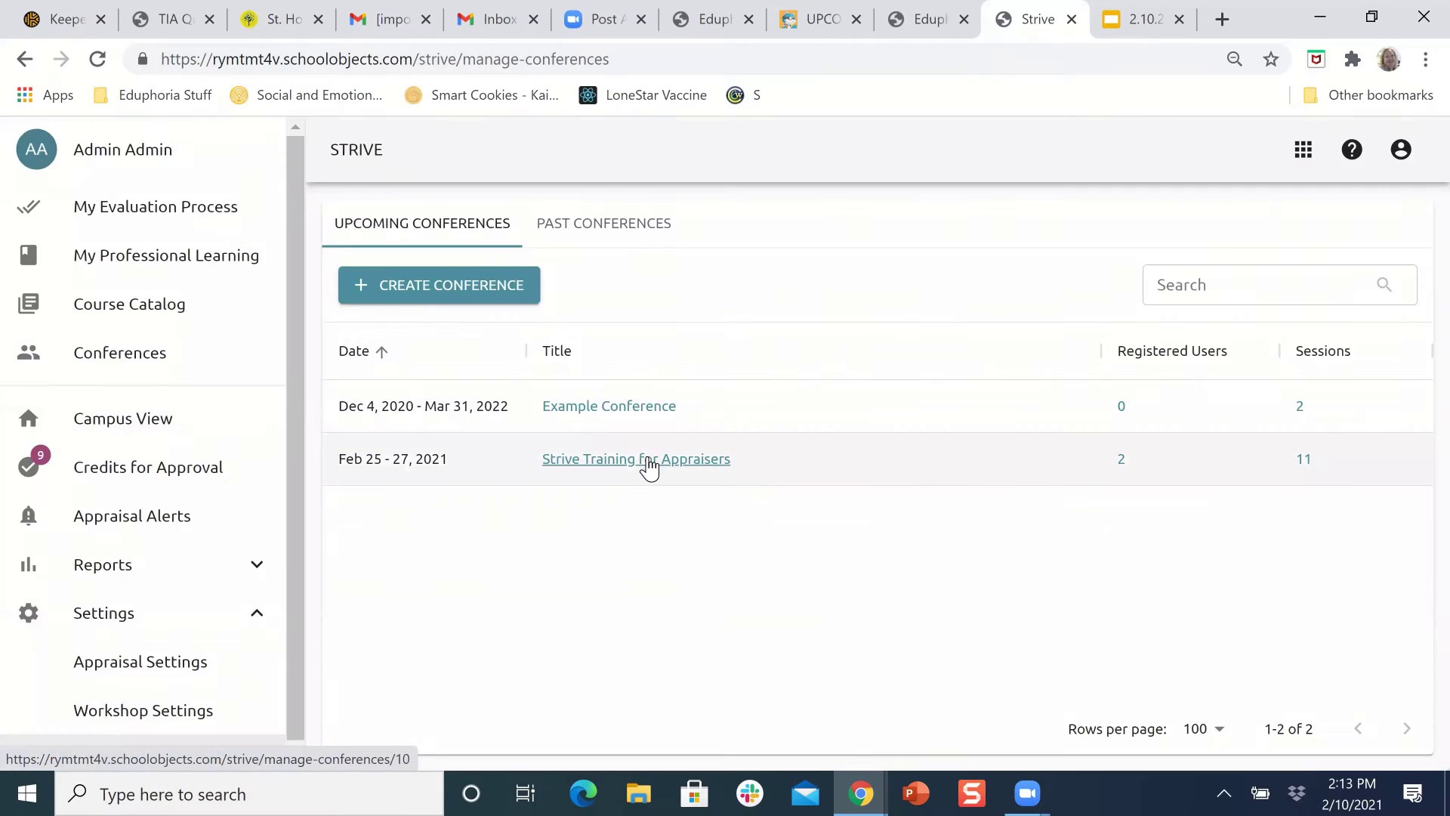
left_click(646, 456)
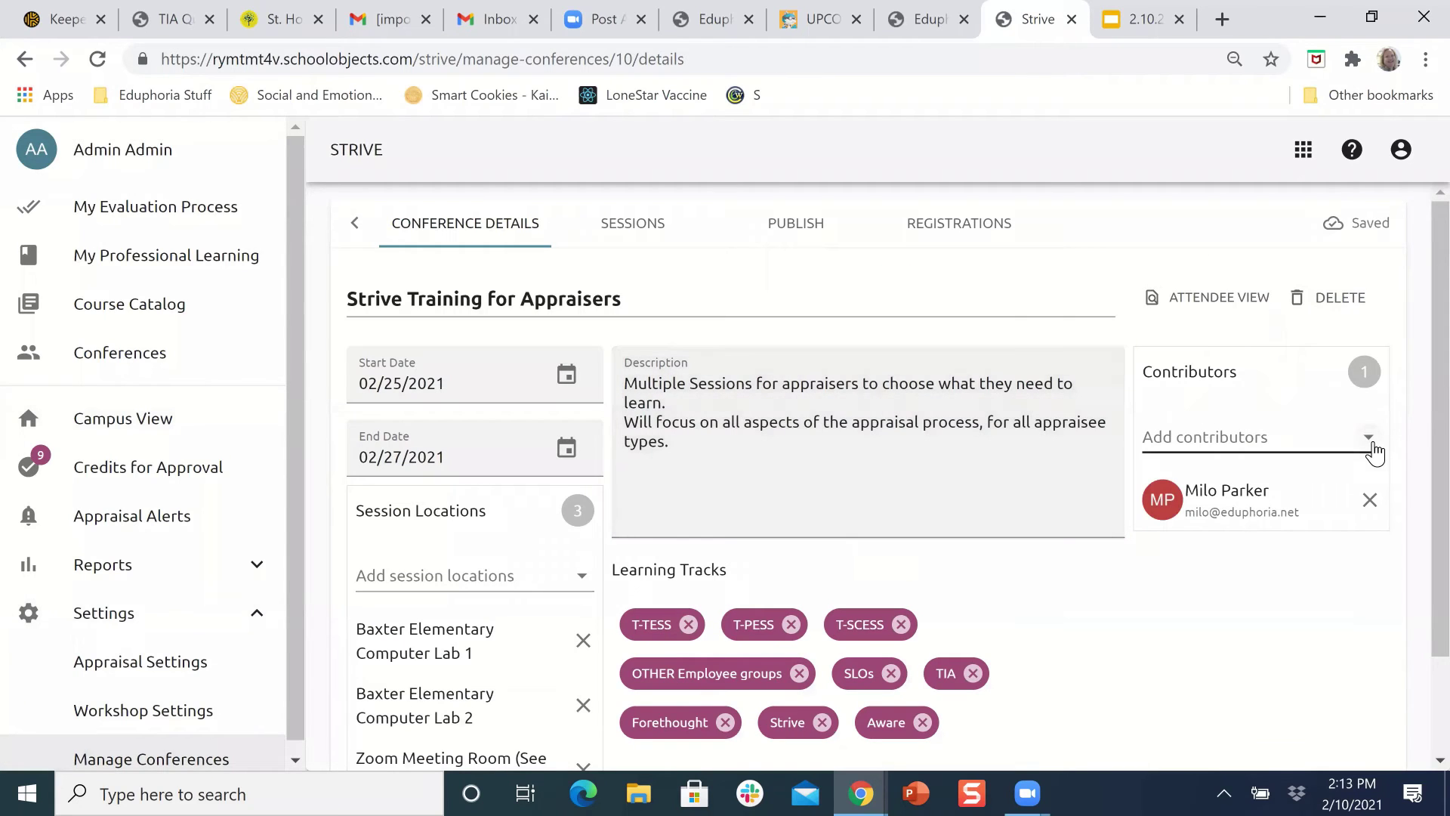
left_click(1369, 451)
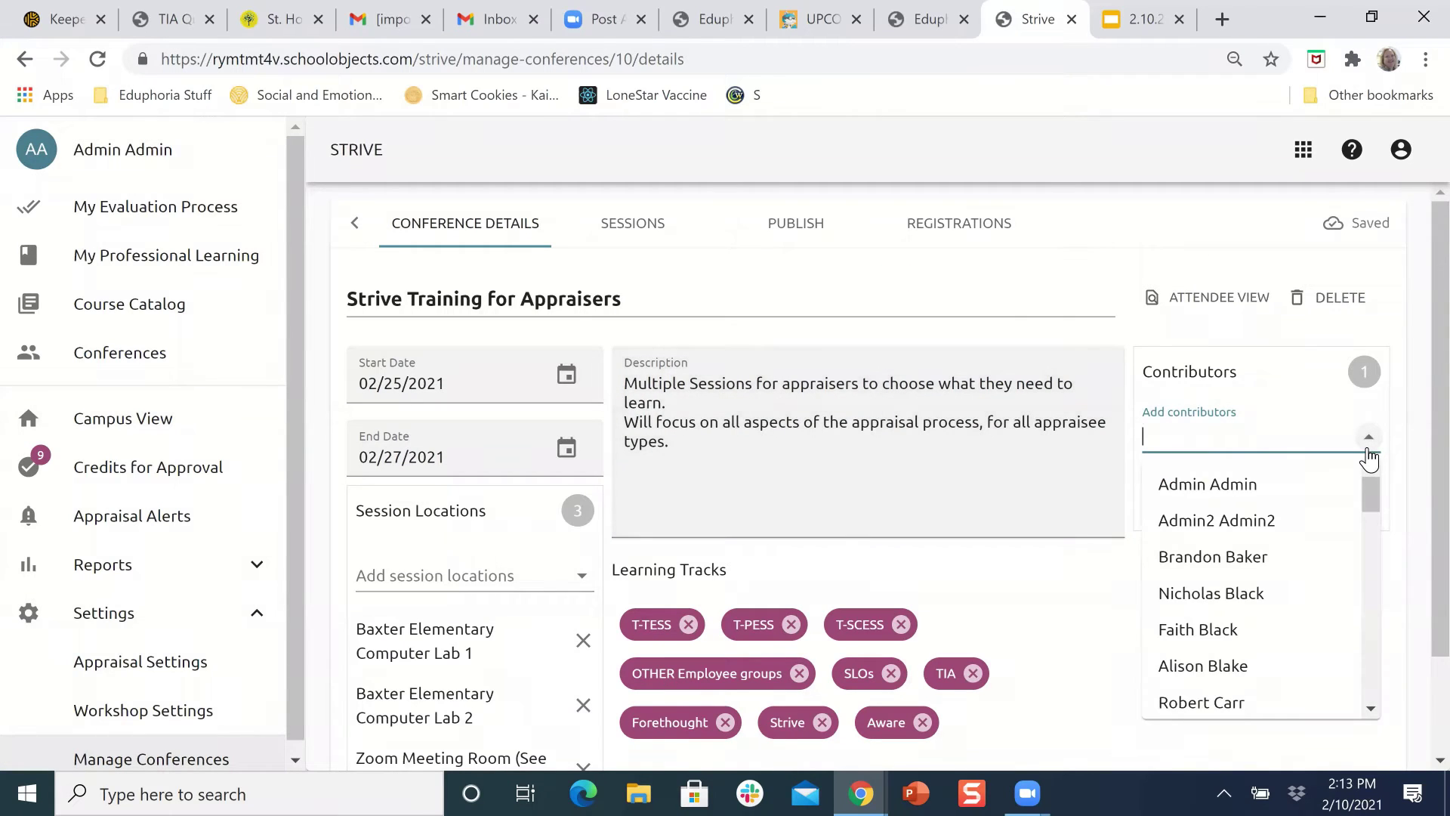
type("p")
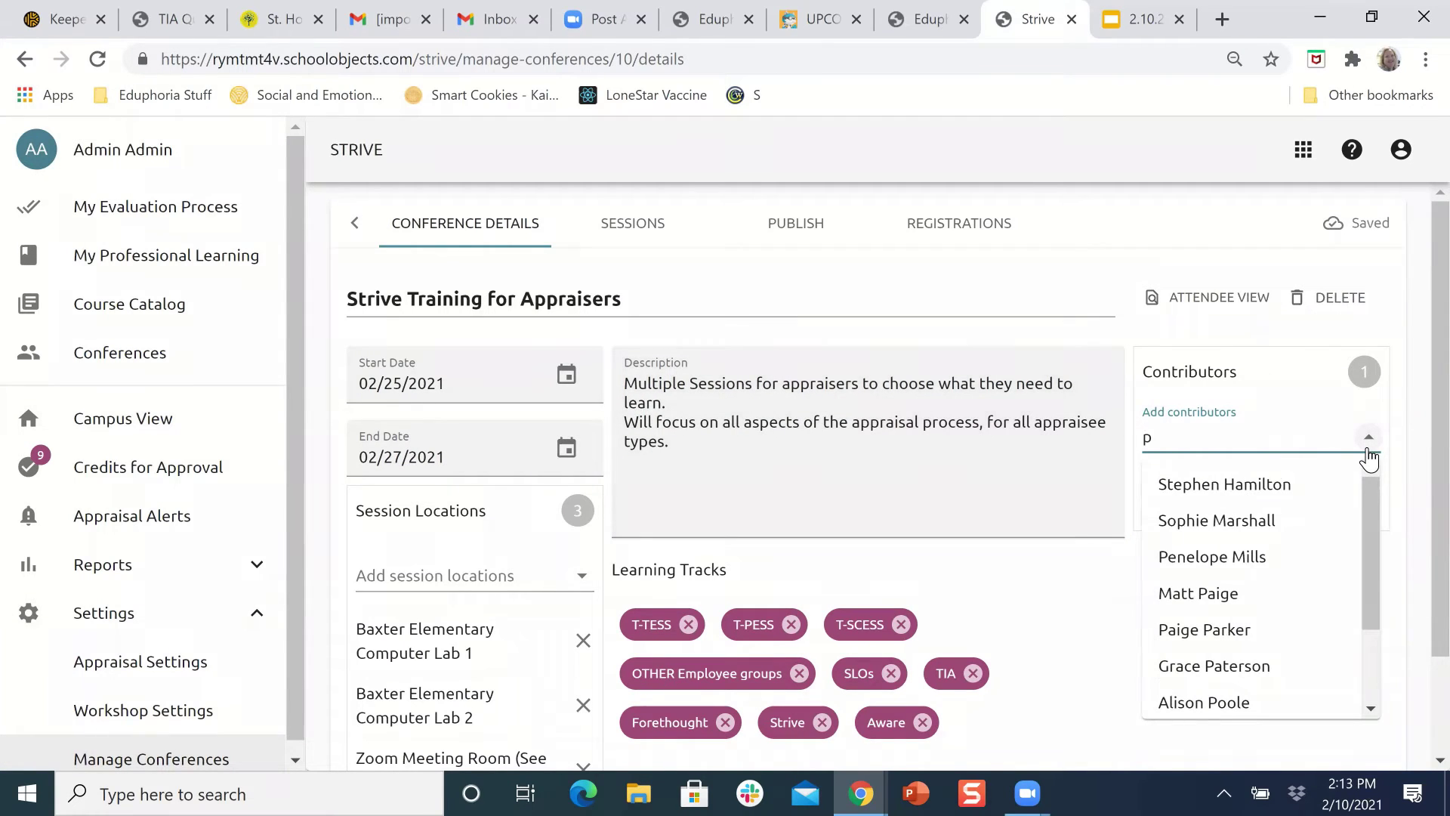
left_click(1225, 637)
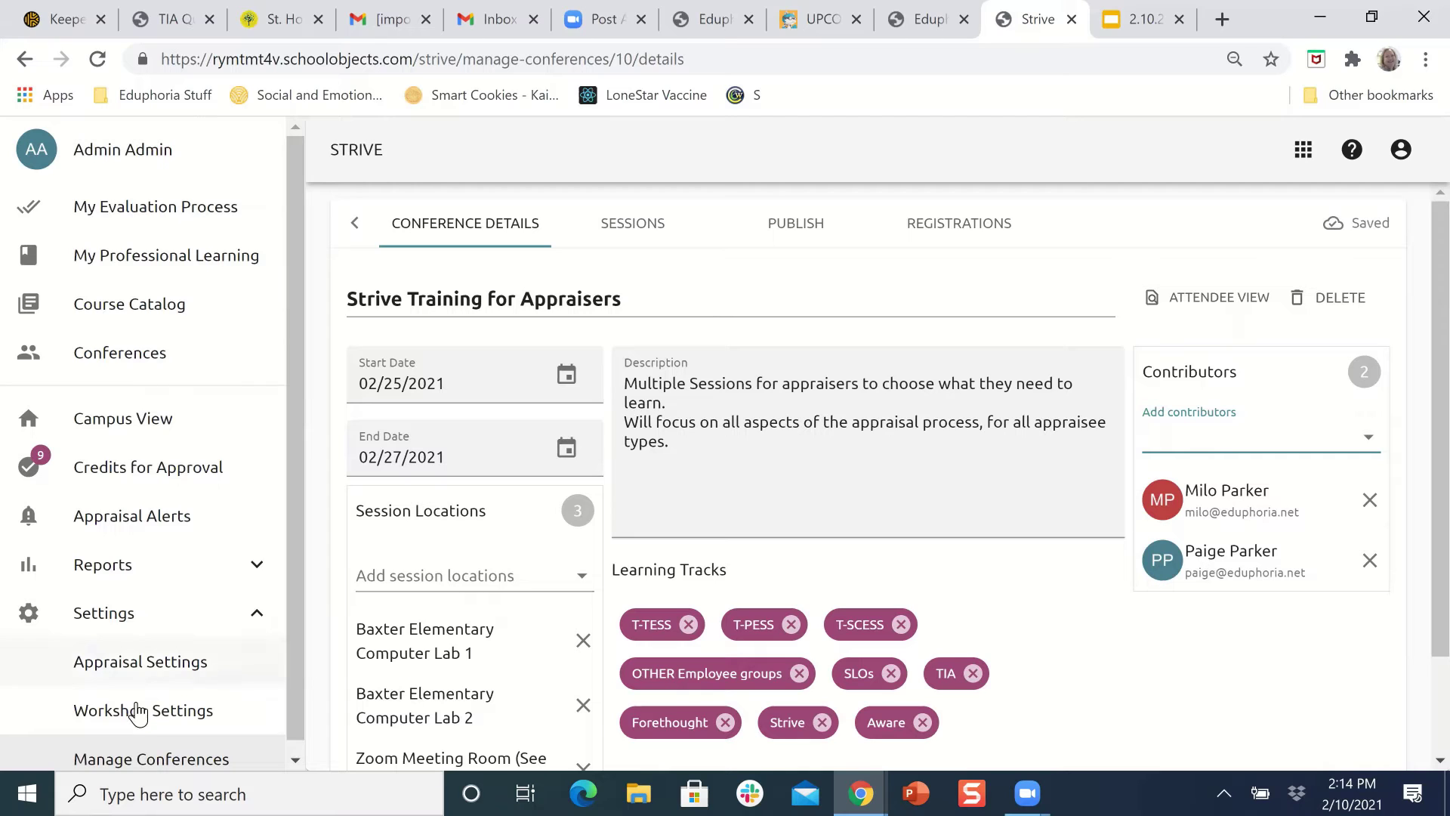
scroll(149, 703, "down", 1)
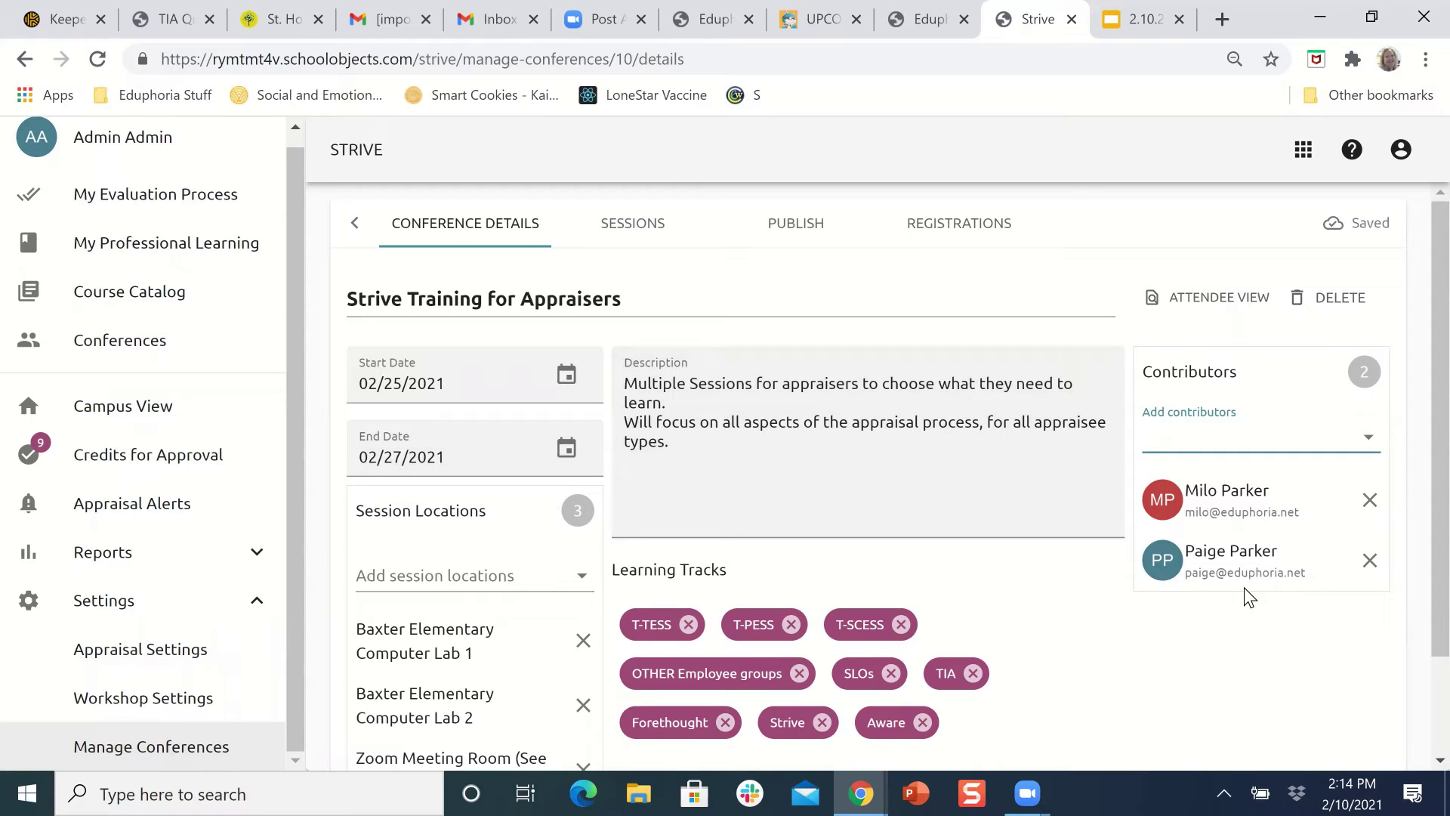
scroll(1275, 634, "down", 2)
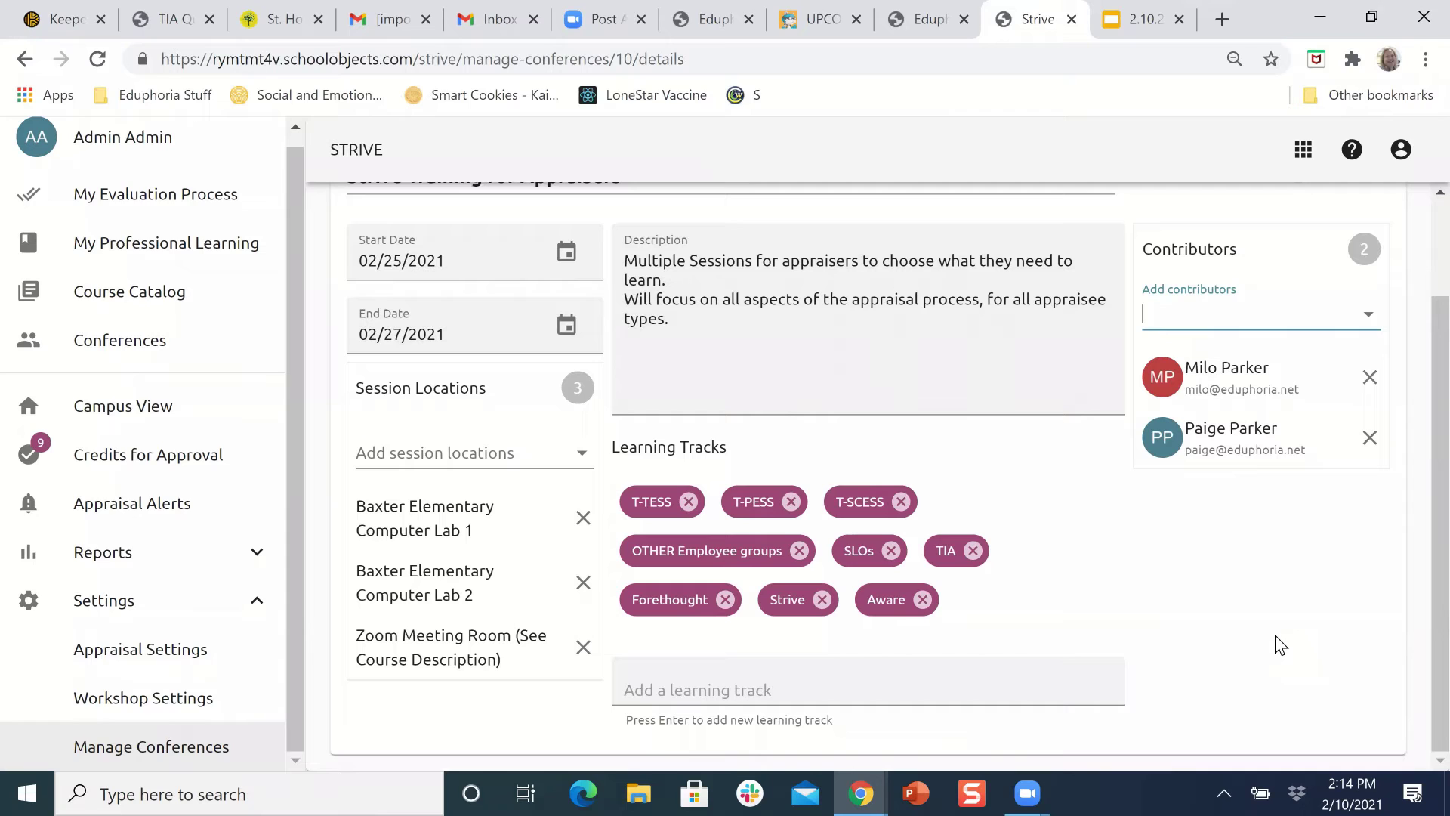
scroll(1275, 635, "up", 2)
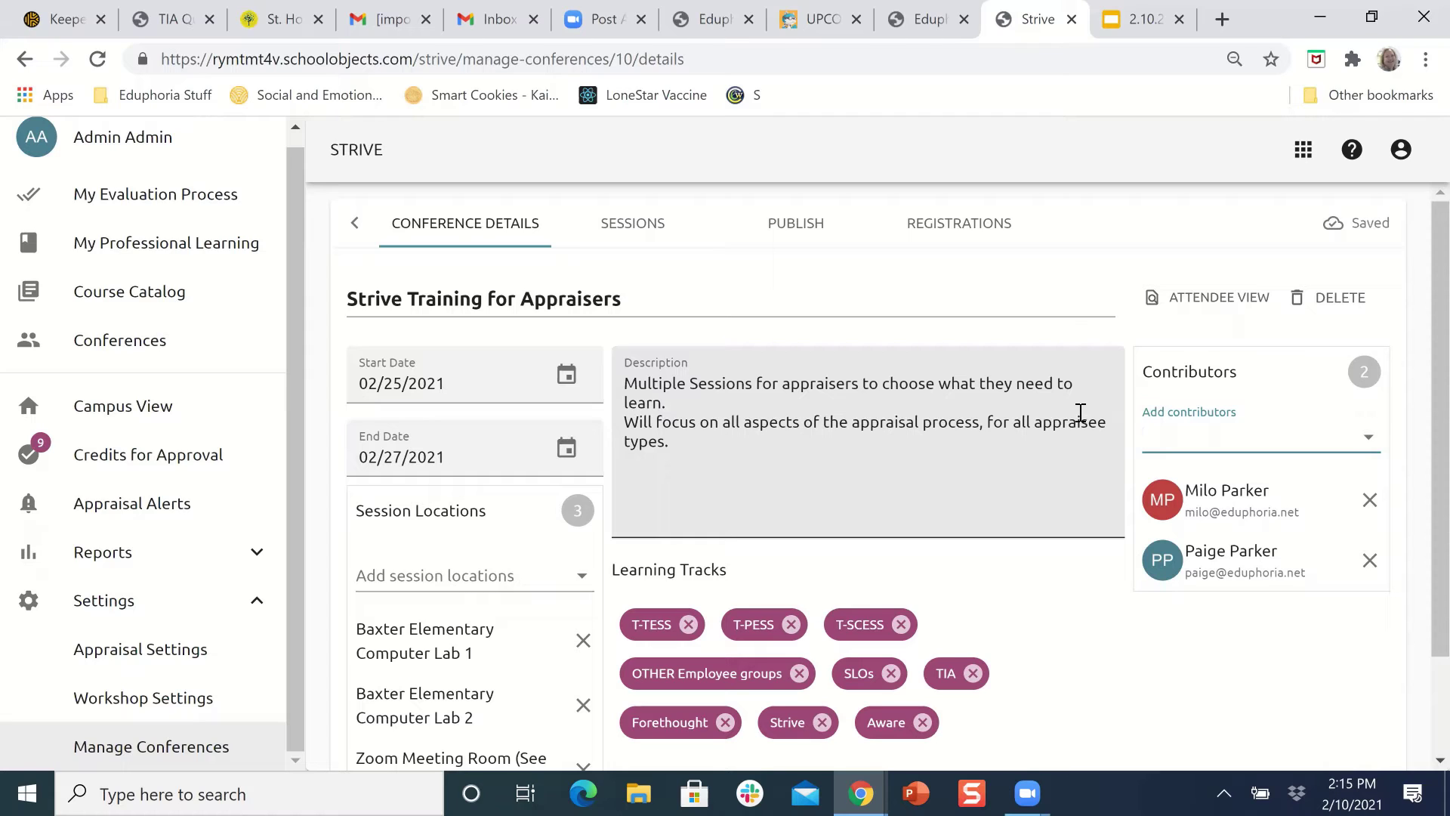
key("Tab")
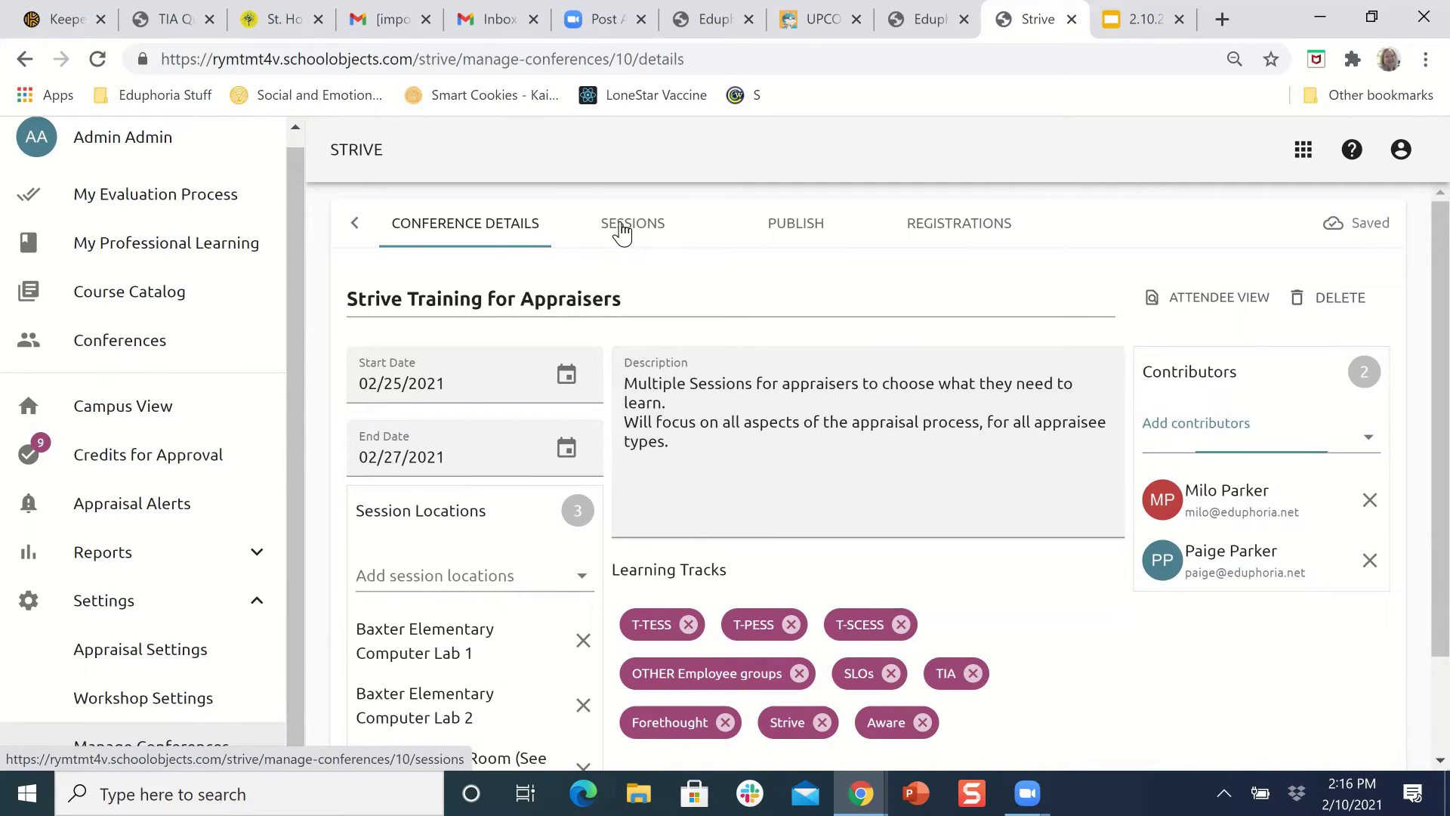
Step: Review the conference's session schedule and add a new blank session
left_click(623, 233)
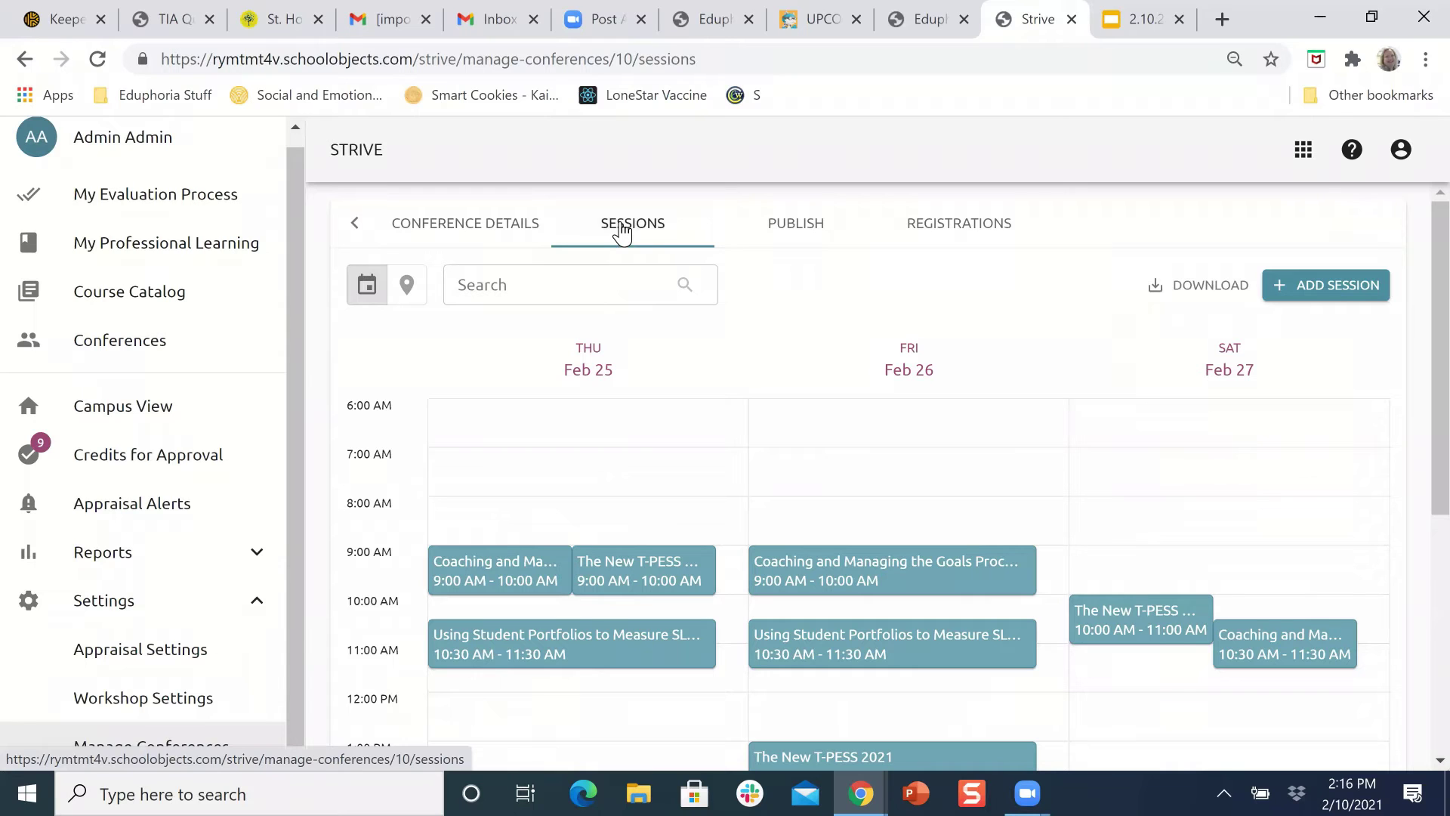
scroll(580, 508, "down", 5)
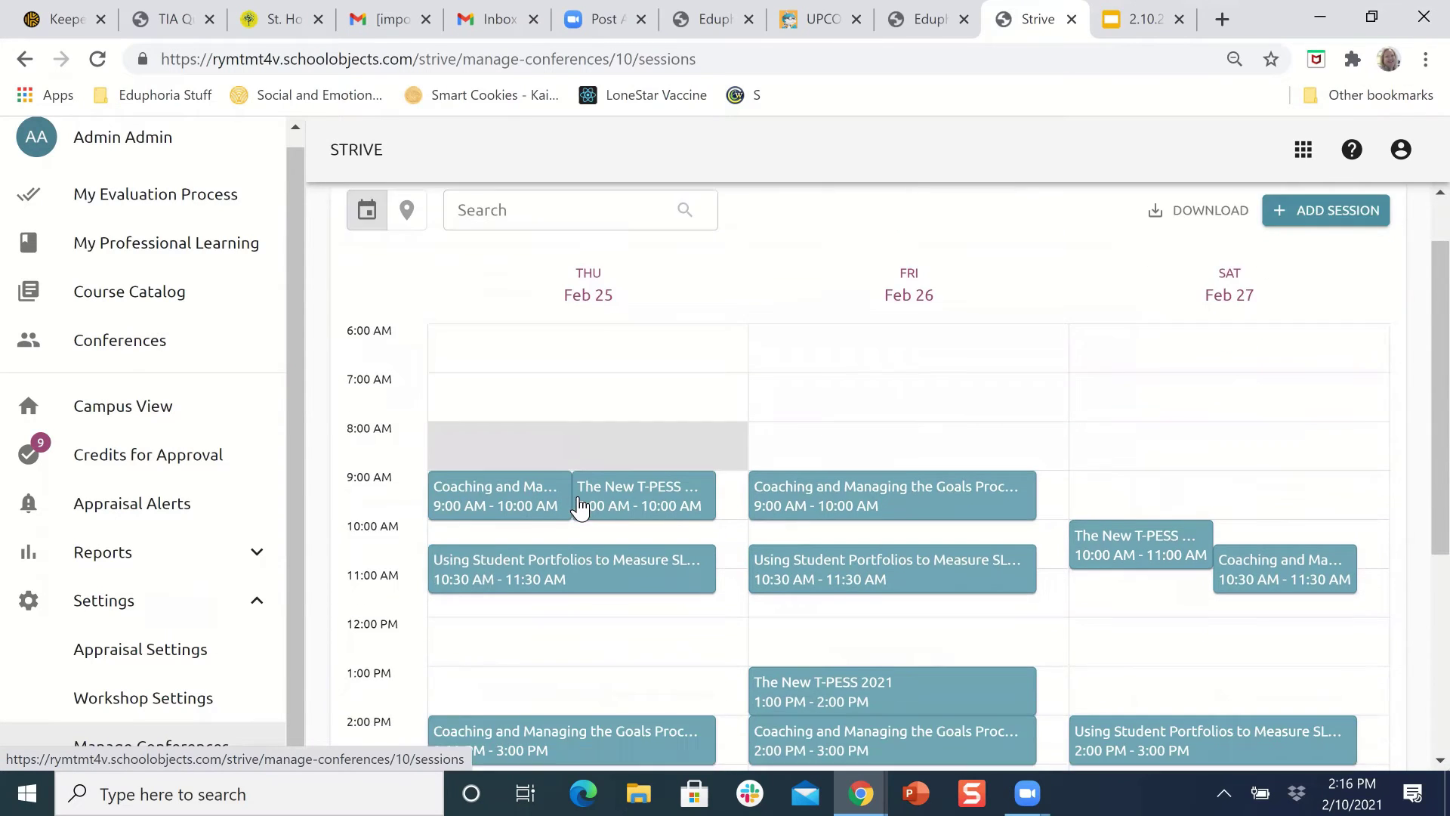
scroll(580, 508, "up", 4)
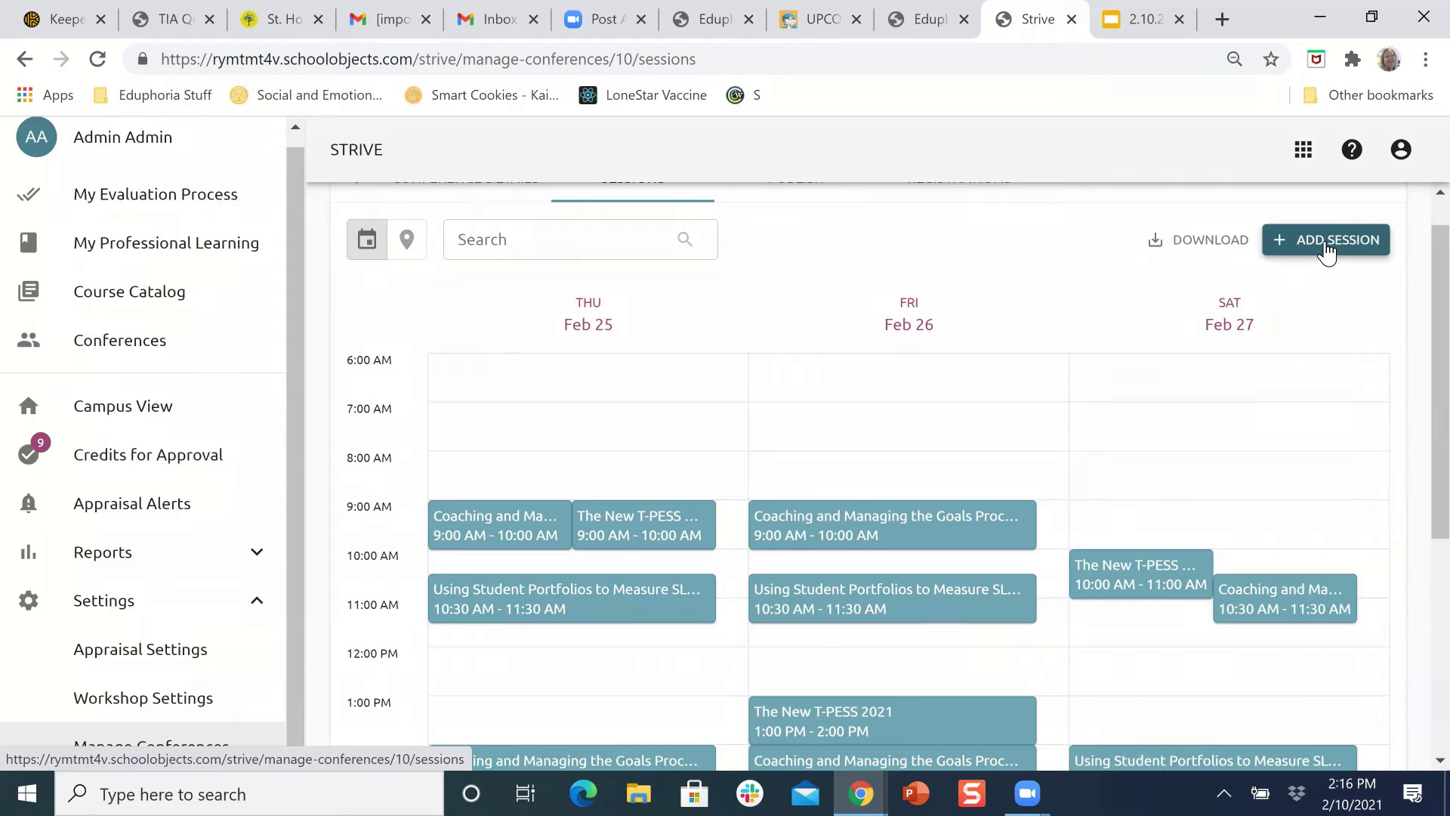
left_click(1326, 243)
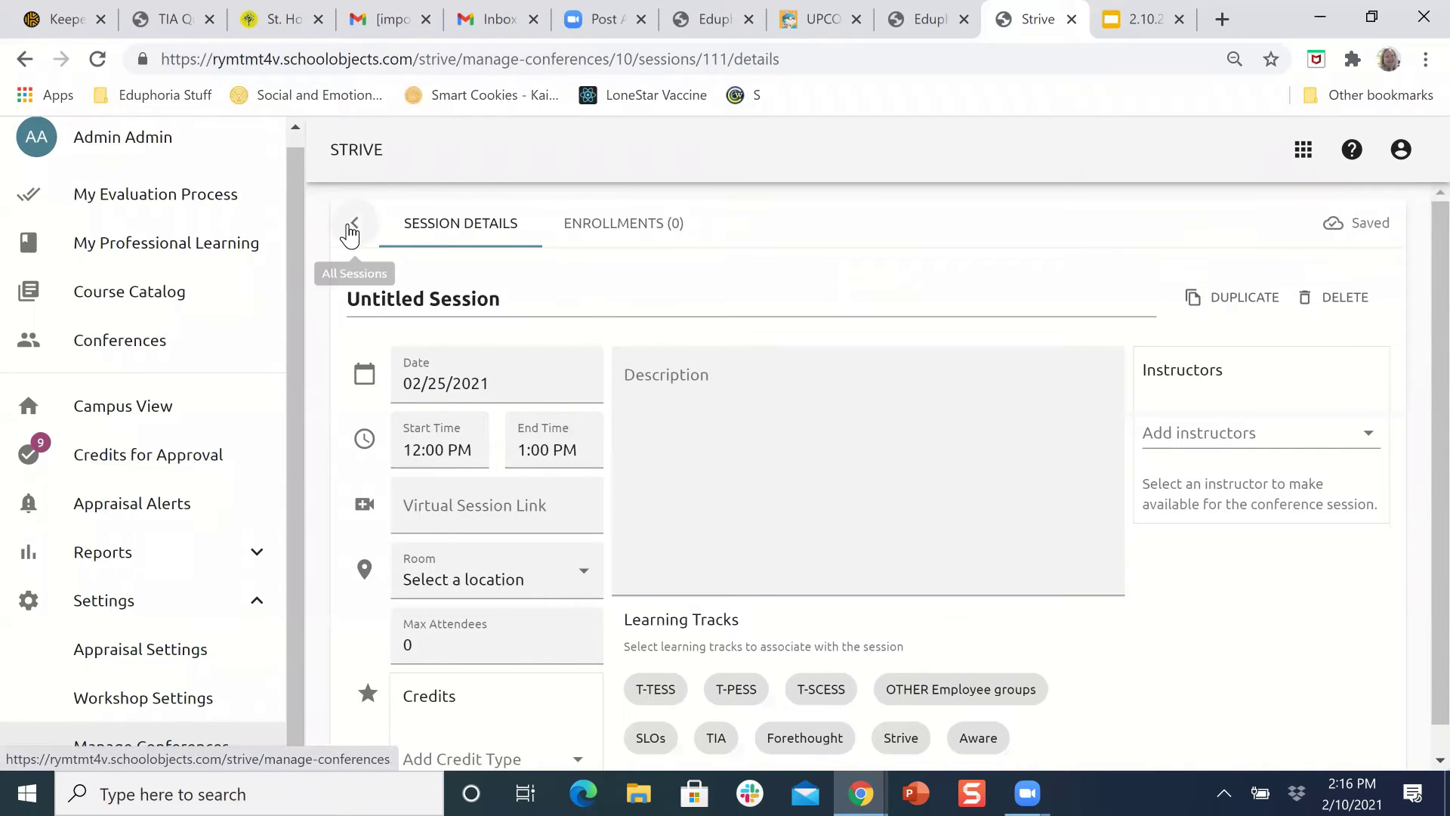
Step: Return to the session schedule and create another session in the Thursday, Feb 25 slot at 9:00 AM
left_click(352, 229)
scroll(634, 528, "down", 2)
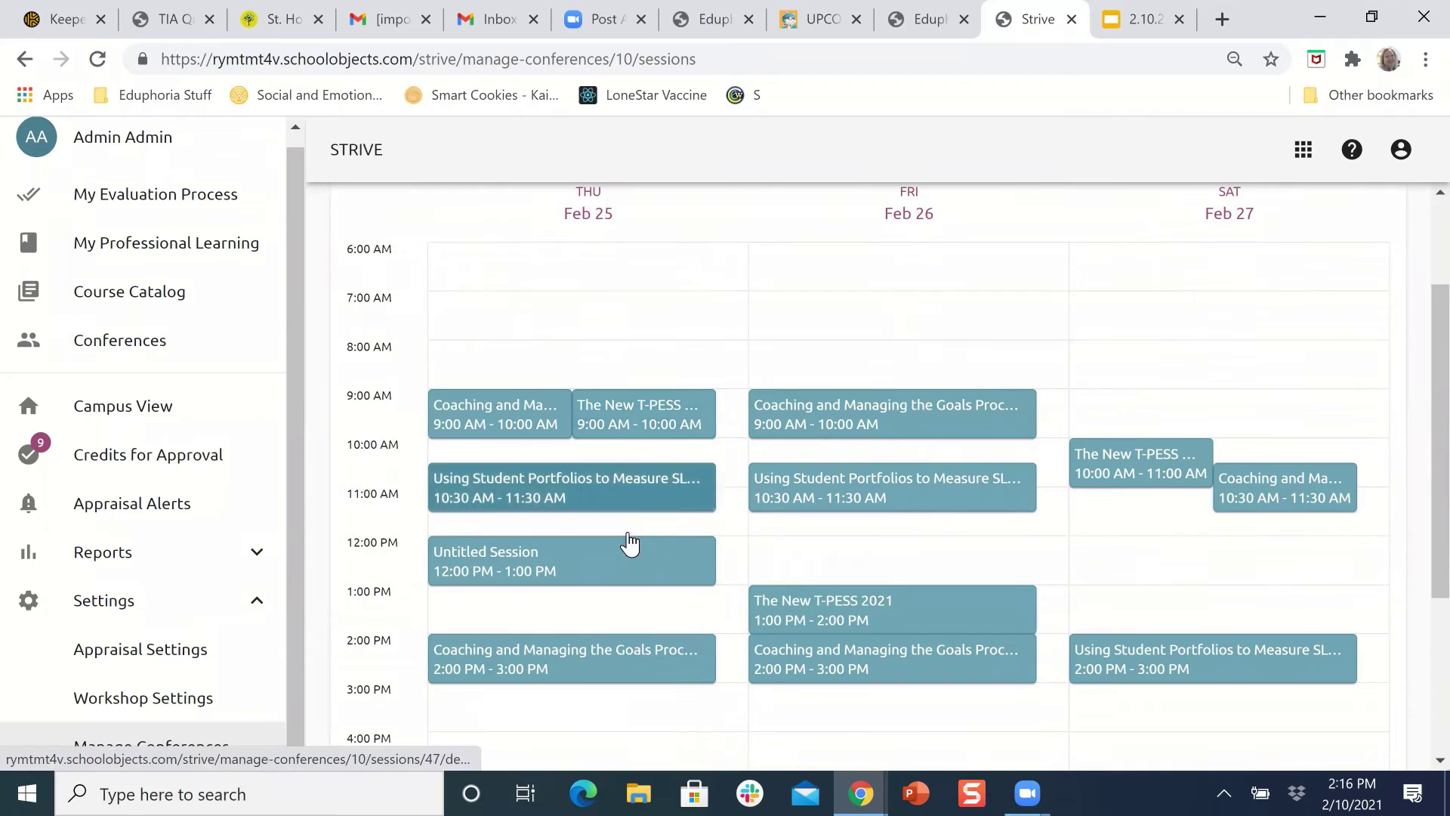
left_click(733, 415)
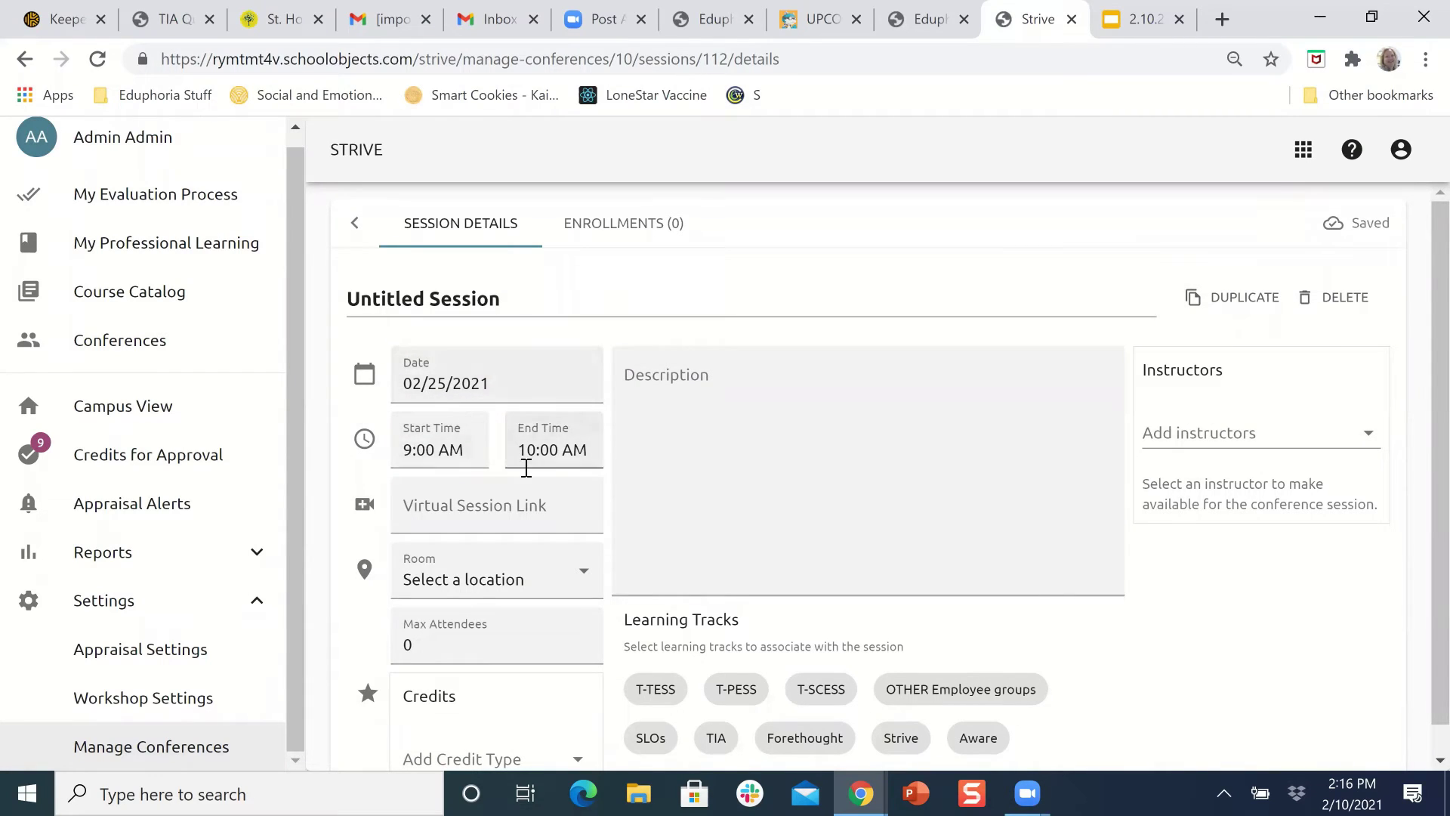
Step: Title the new session "Strive Conferences" and enter the description "Learn about the new conferences feature."
triple_click(464, 306)
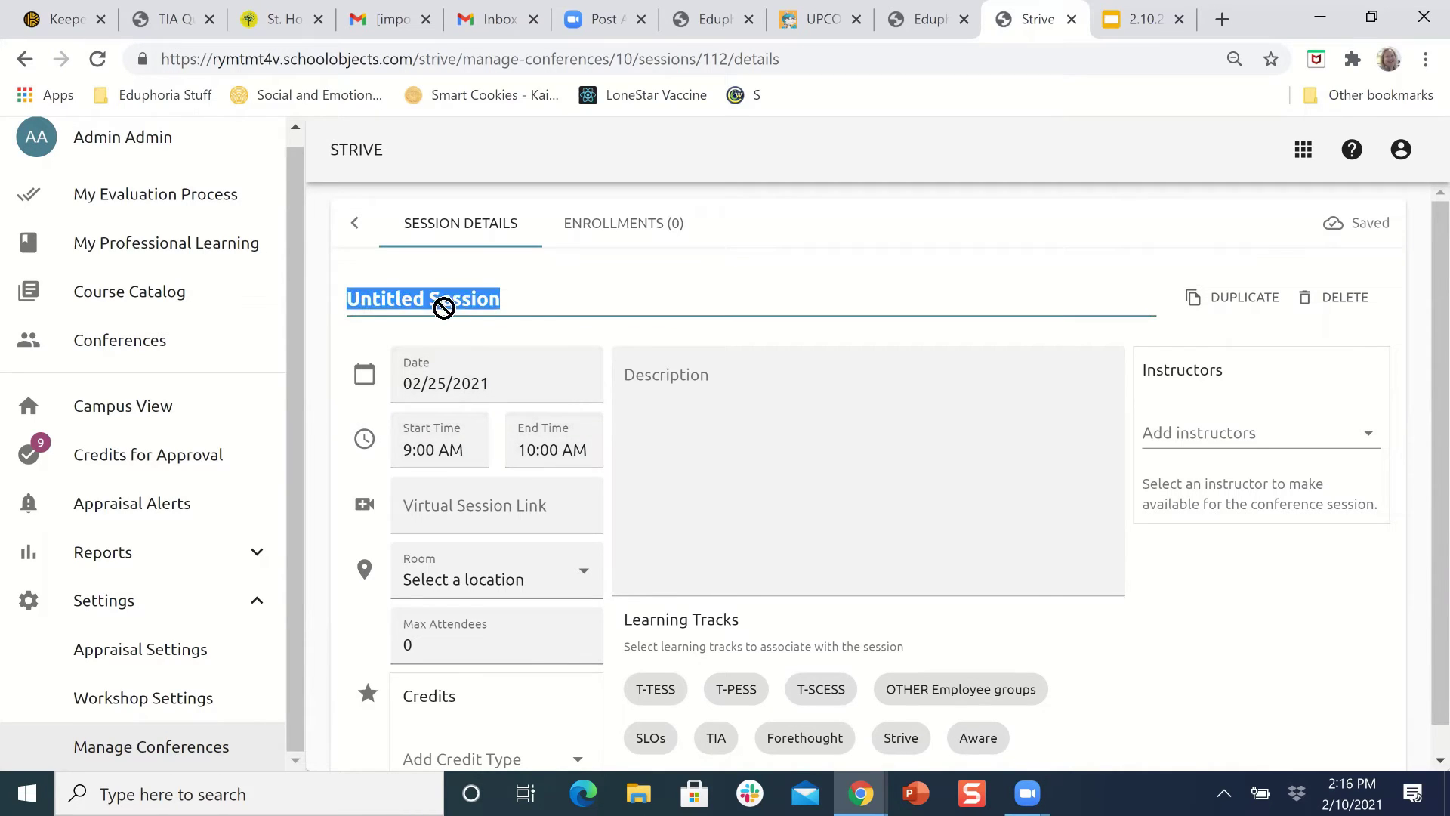
type("Strive ")
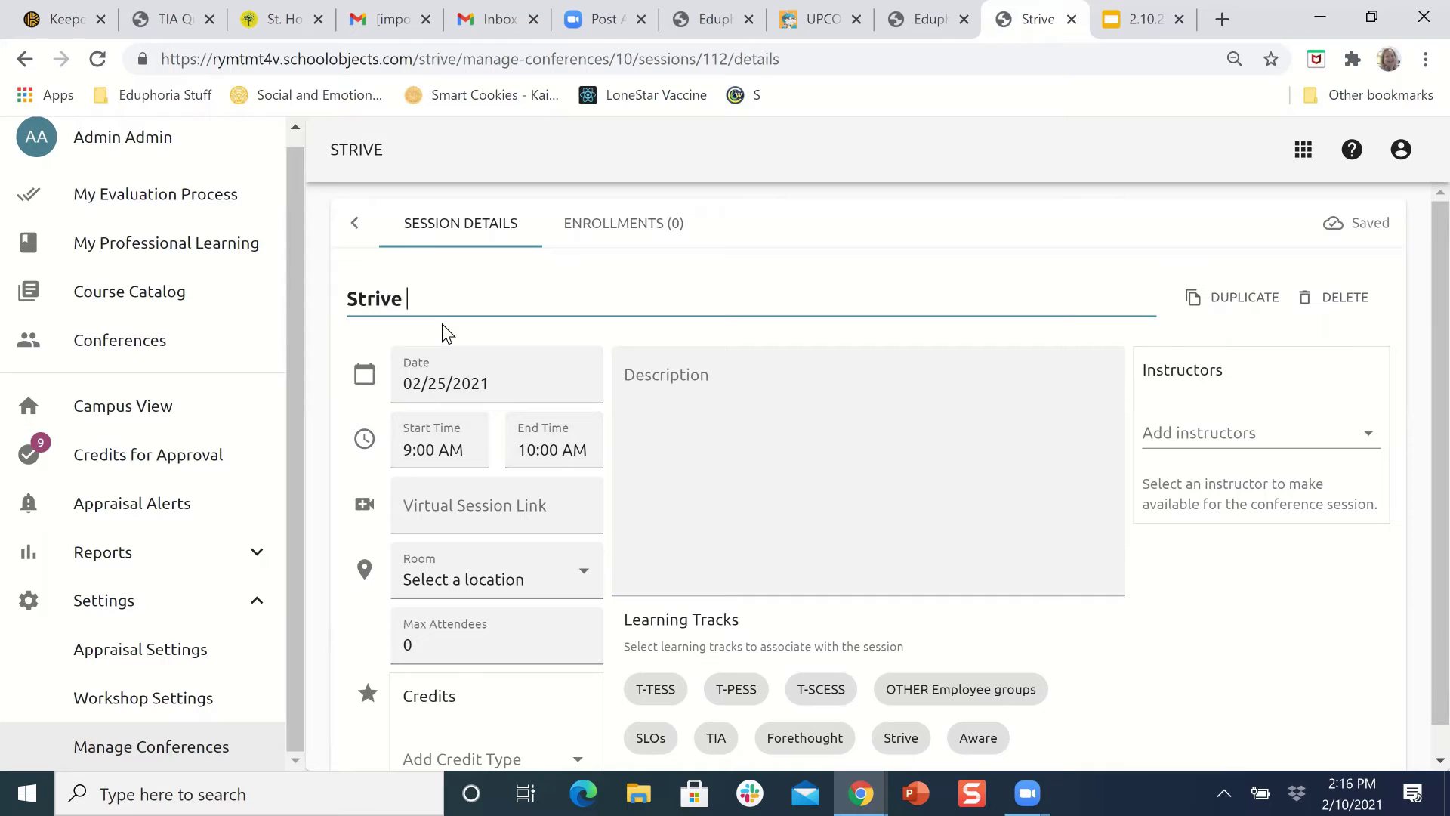
type("Conferences")
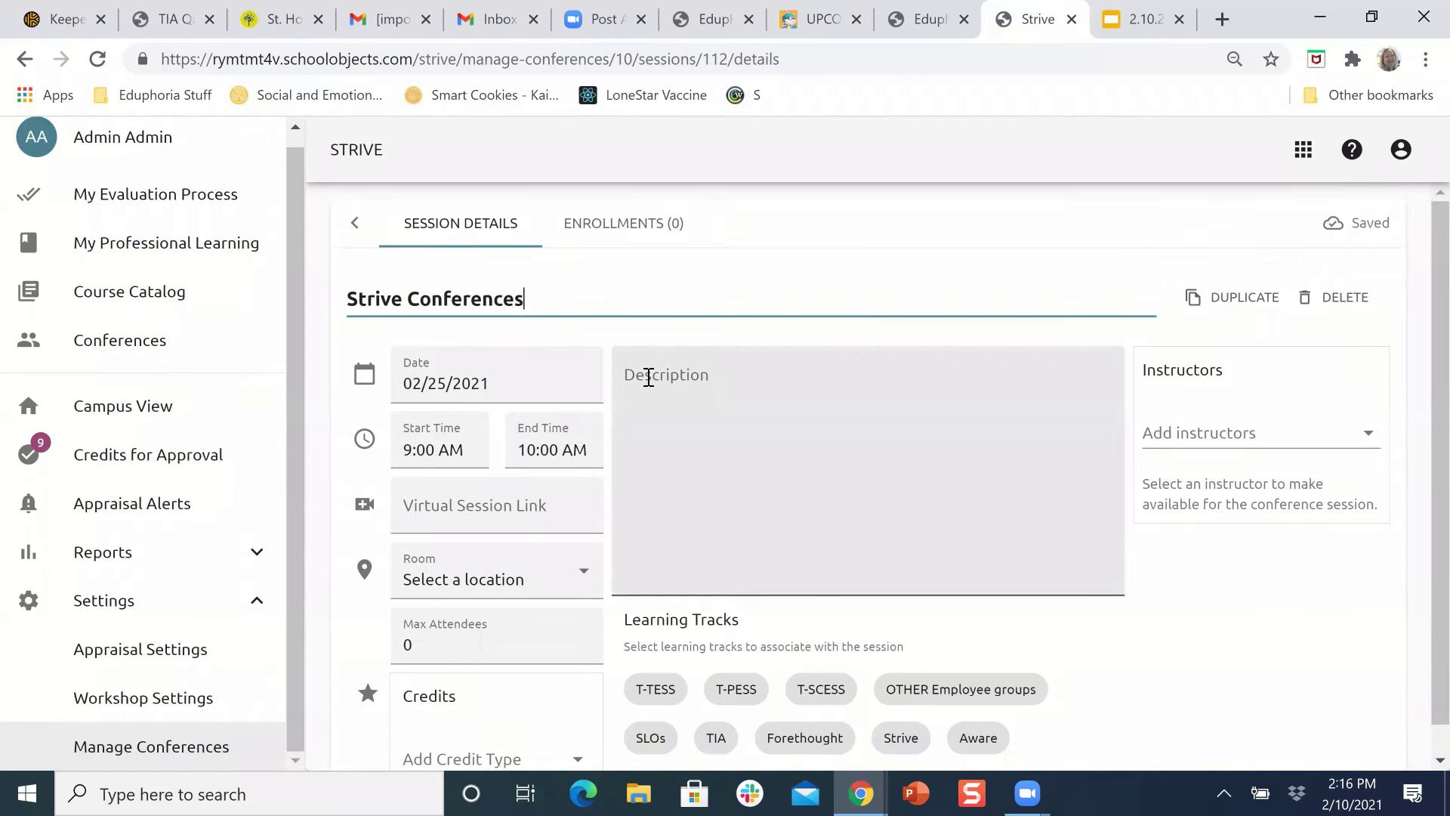
left_click(648, 377)
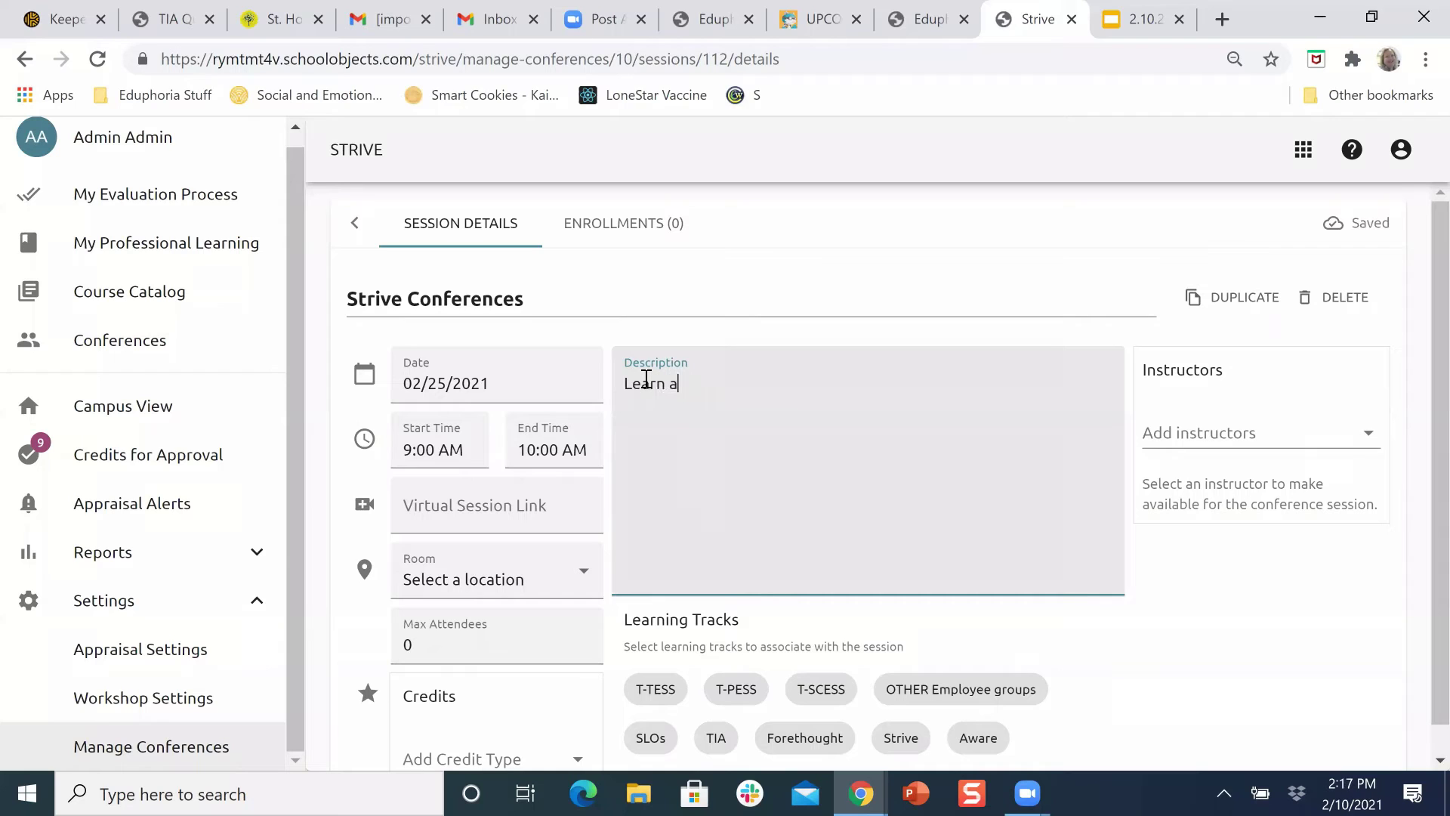
type("Learn about the new conferences feature.")
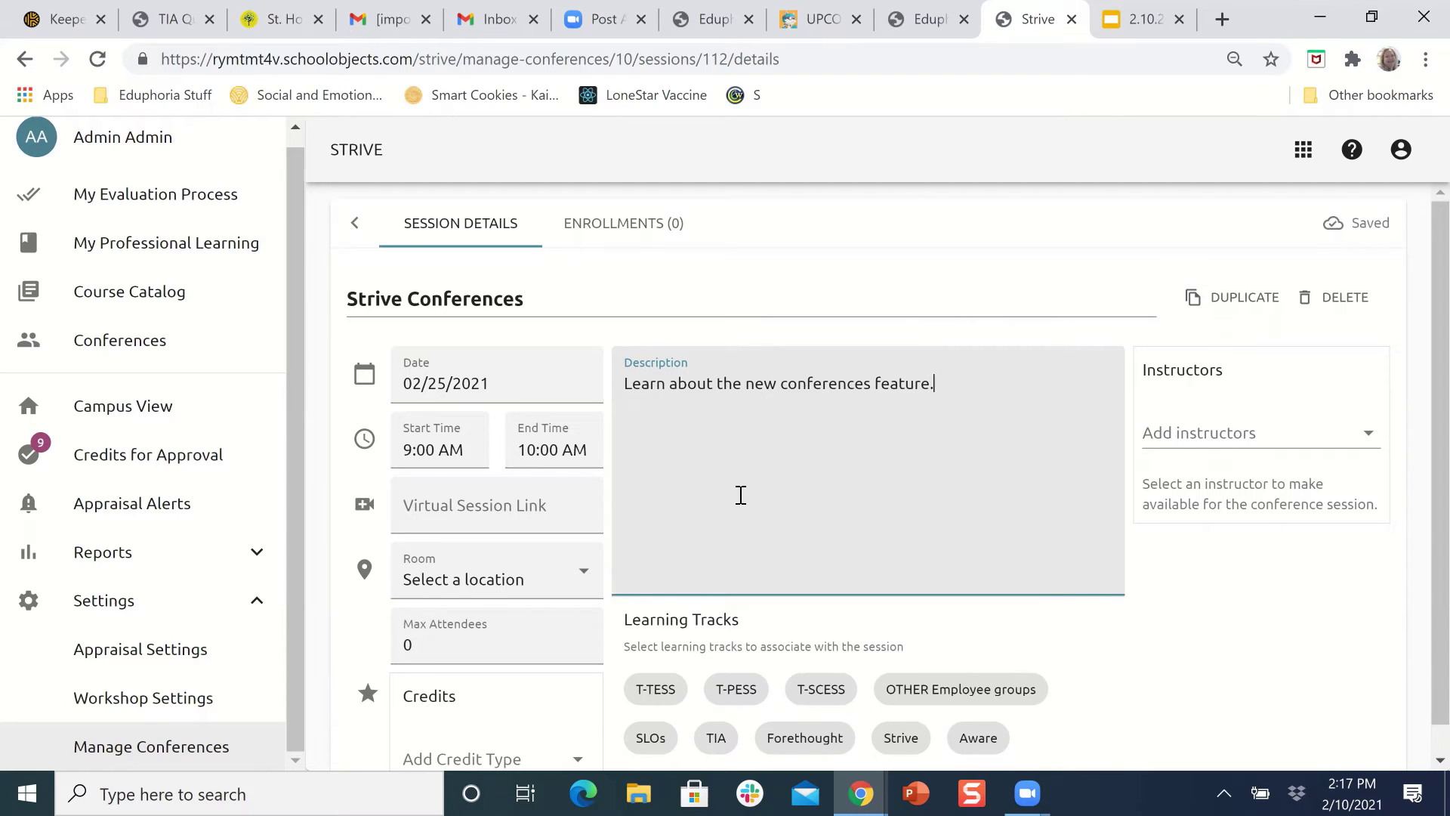
Step: Associate the session with the Strive learning track and set its room to Baxter Elementary Computer Lab 1
scroll(741, 495, "down", 1)
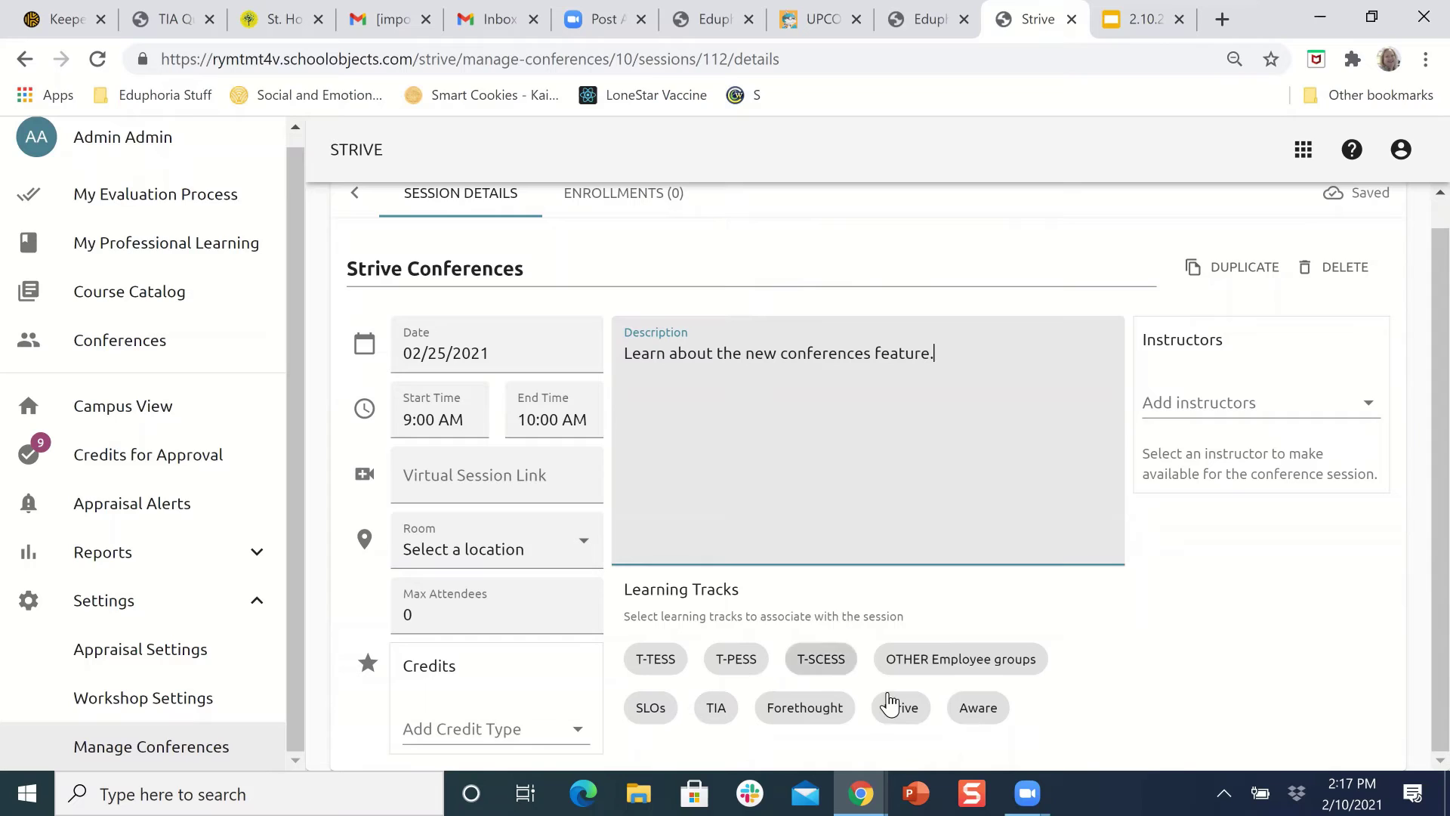
left_click(899, 710)
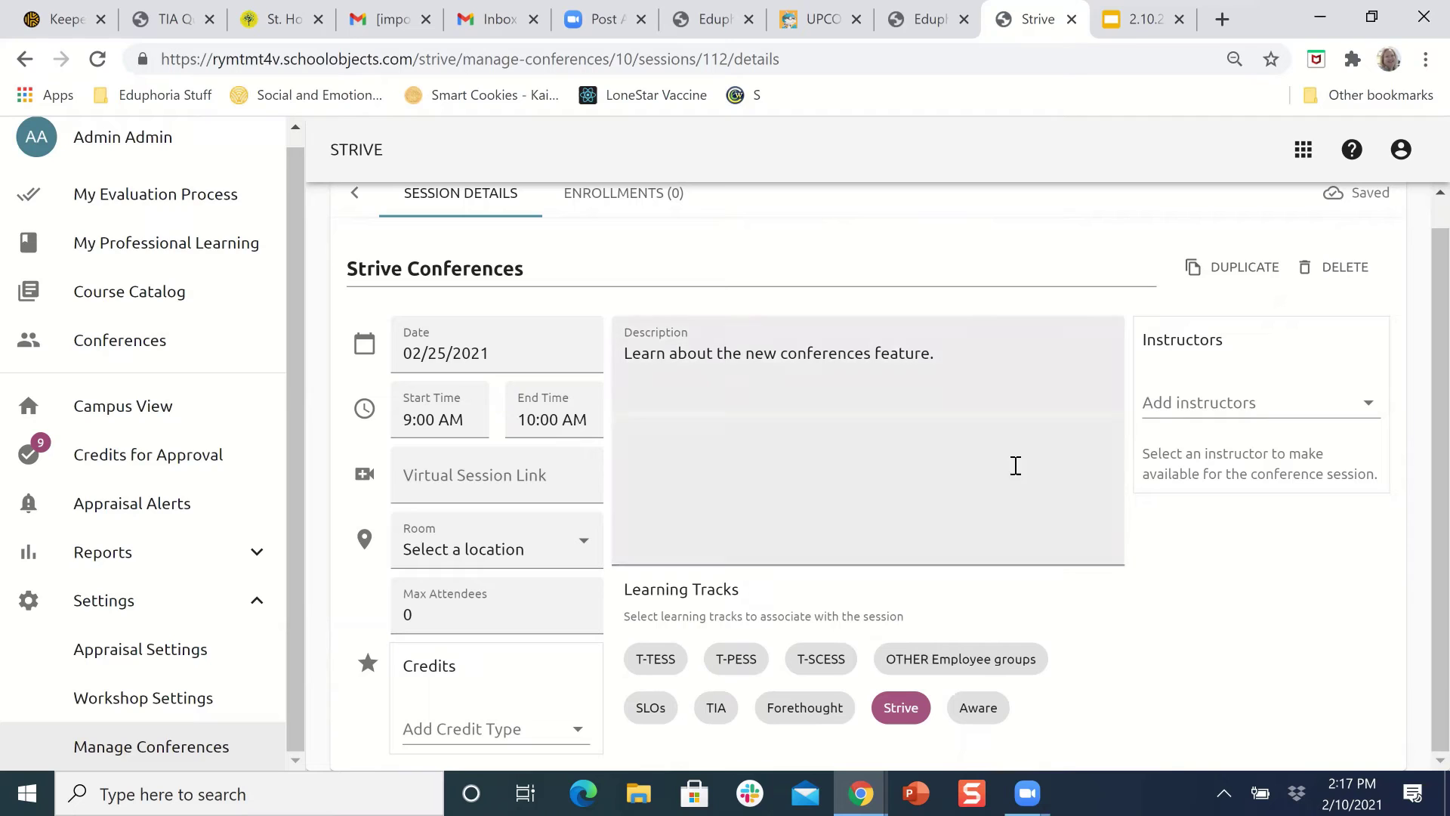
left_click(582, 546)
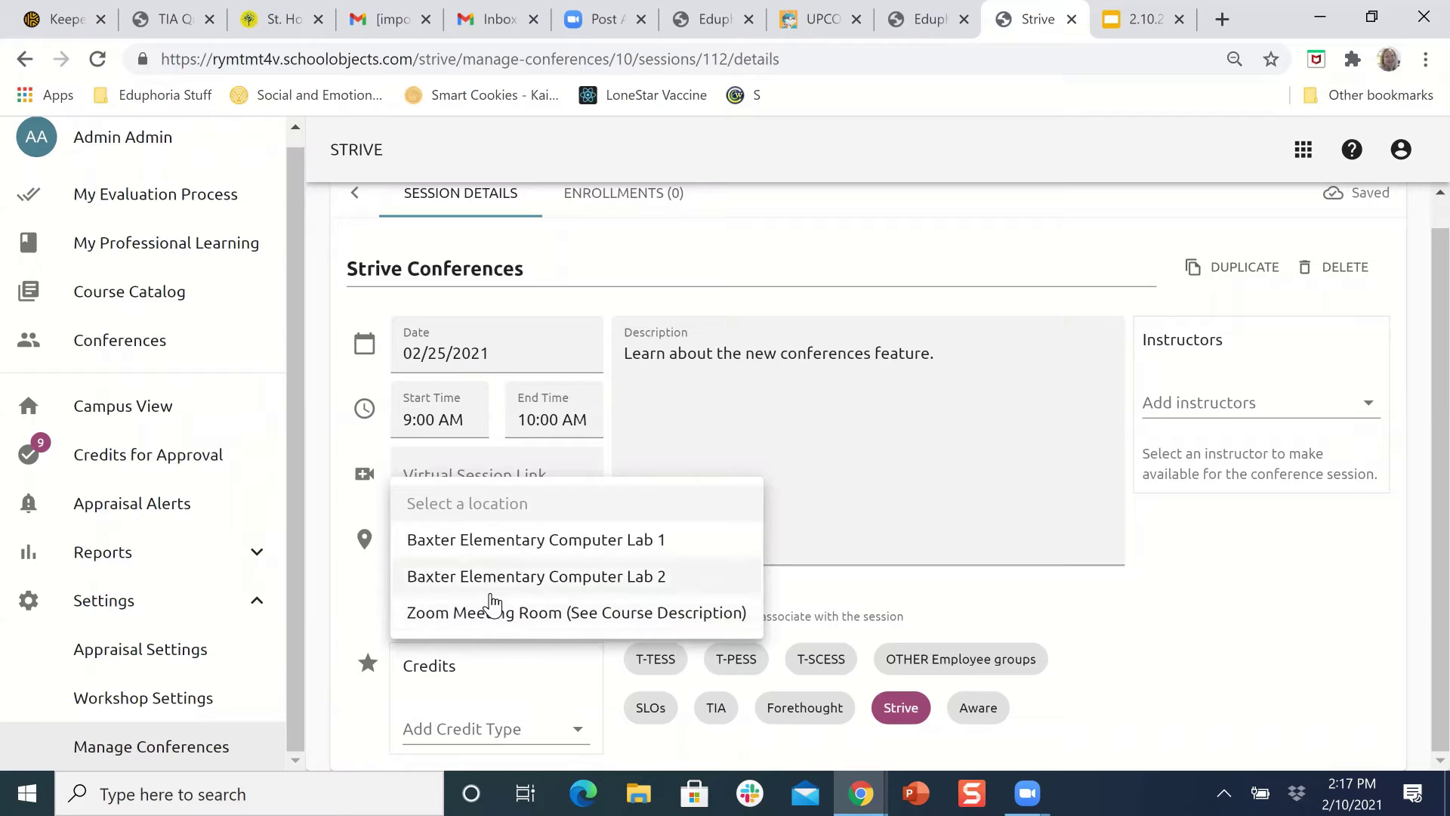
left_click(482, 550)
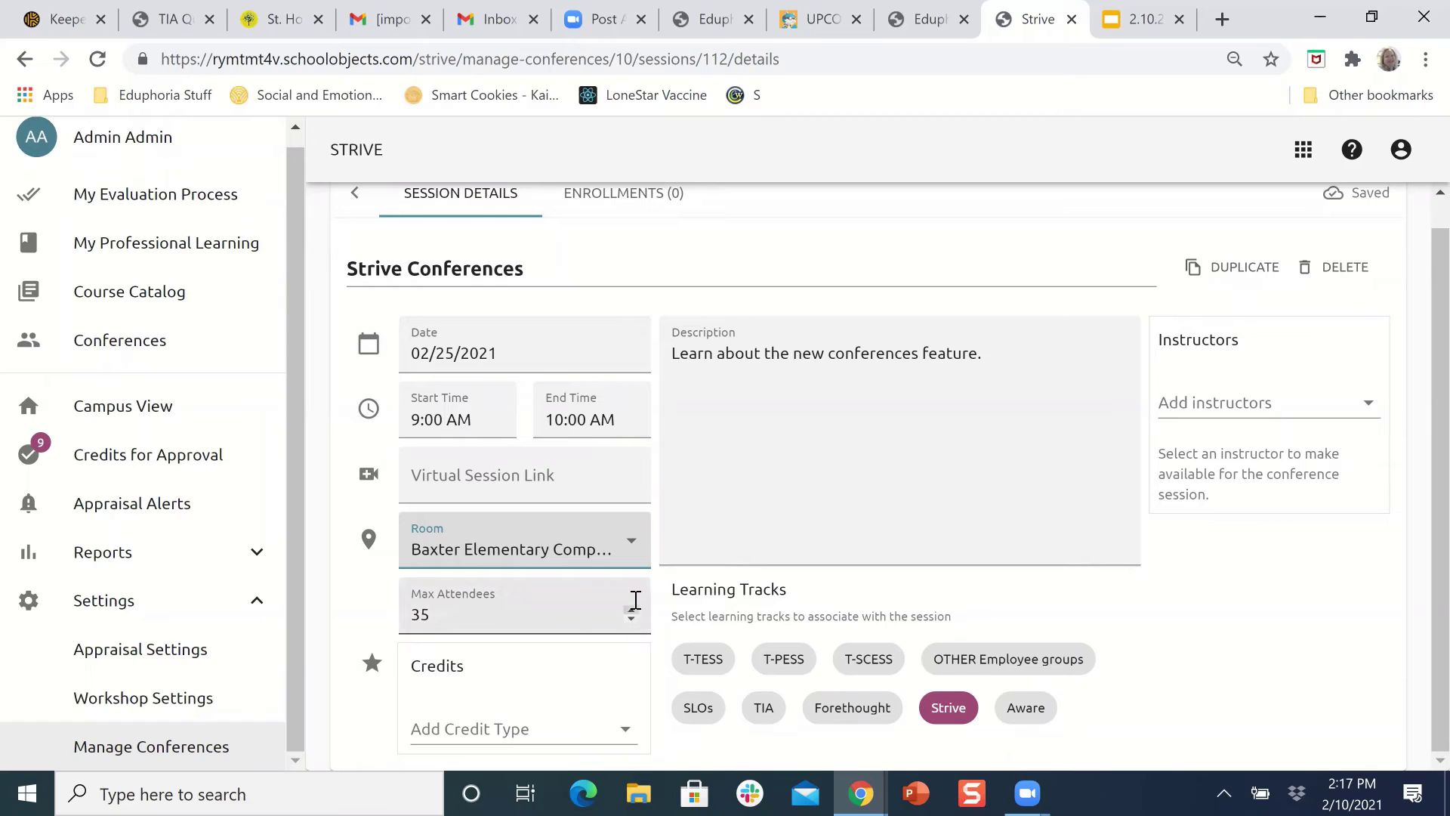
Step: Set the session's maximum attendees to 20
left_click(442, 613)
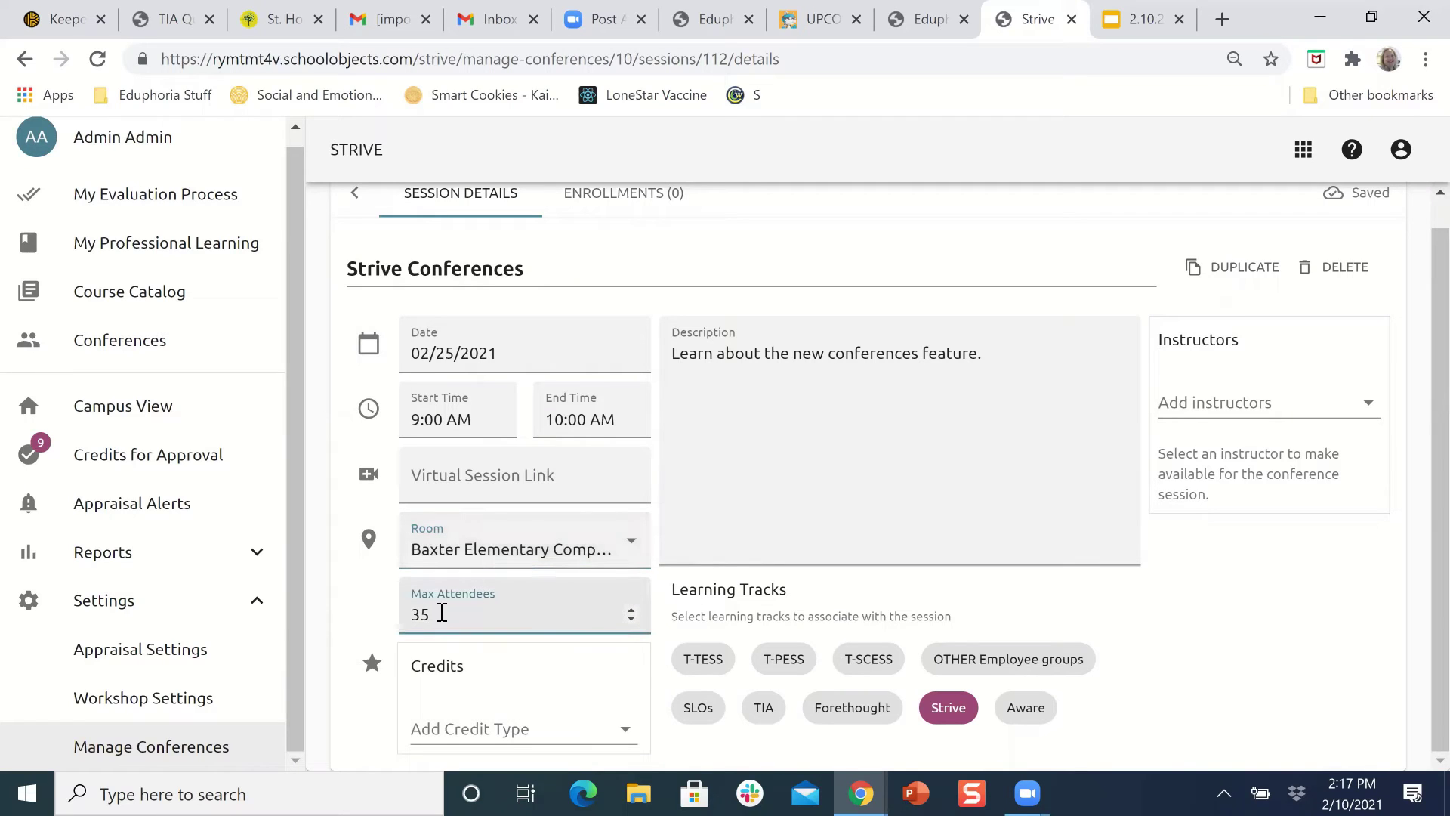
key("BackSpace")
type("2")
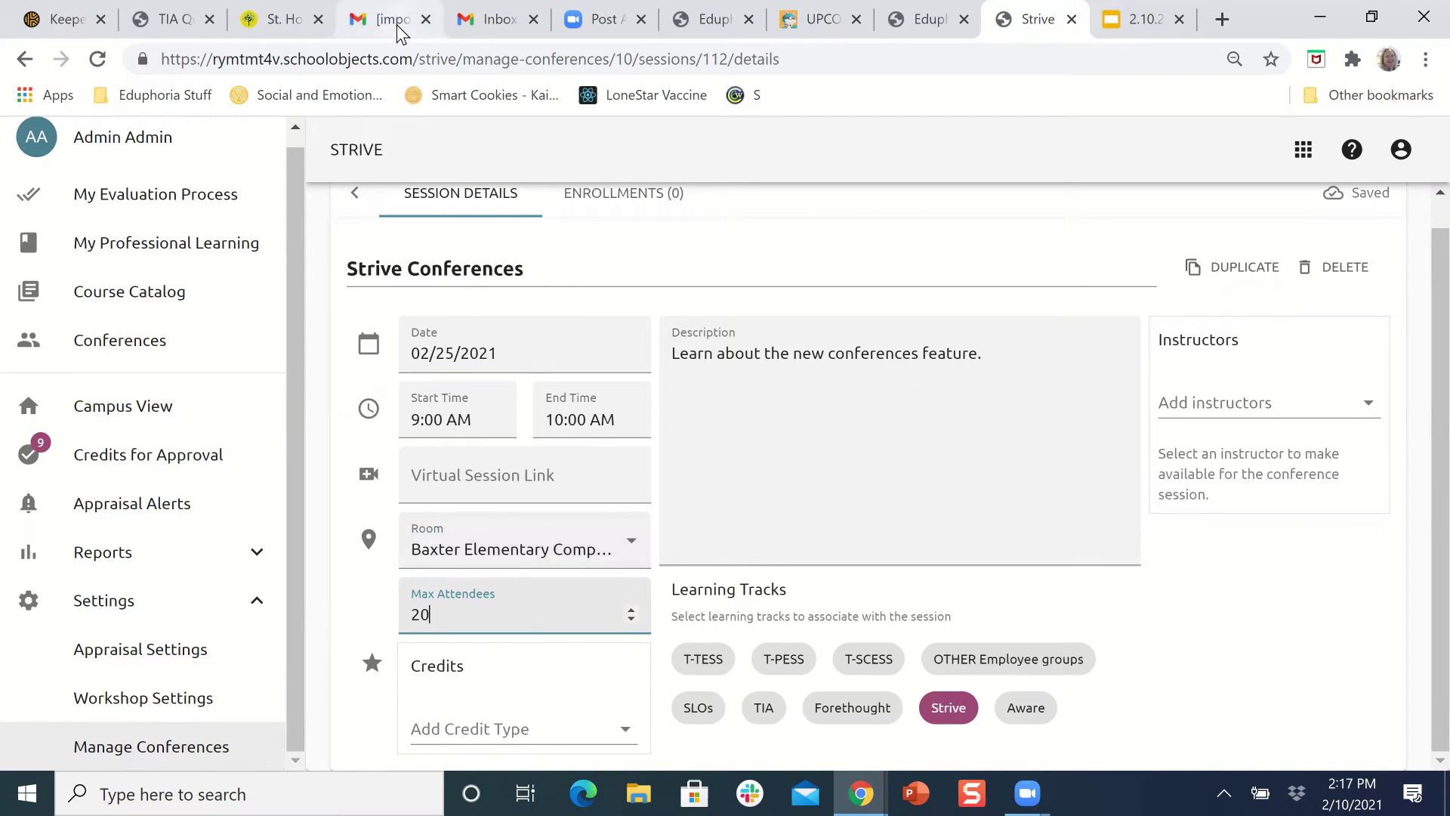
type("0")
left_click(460, 665)
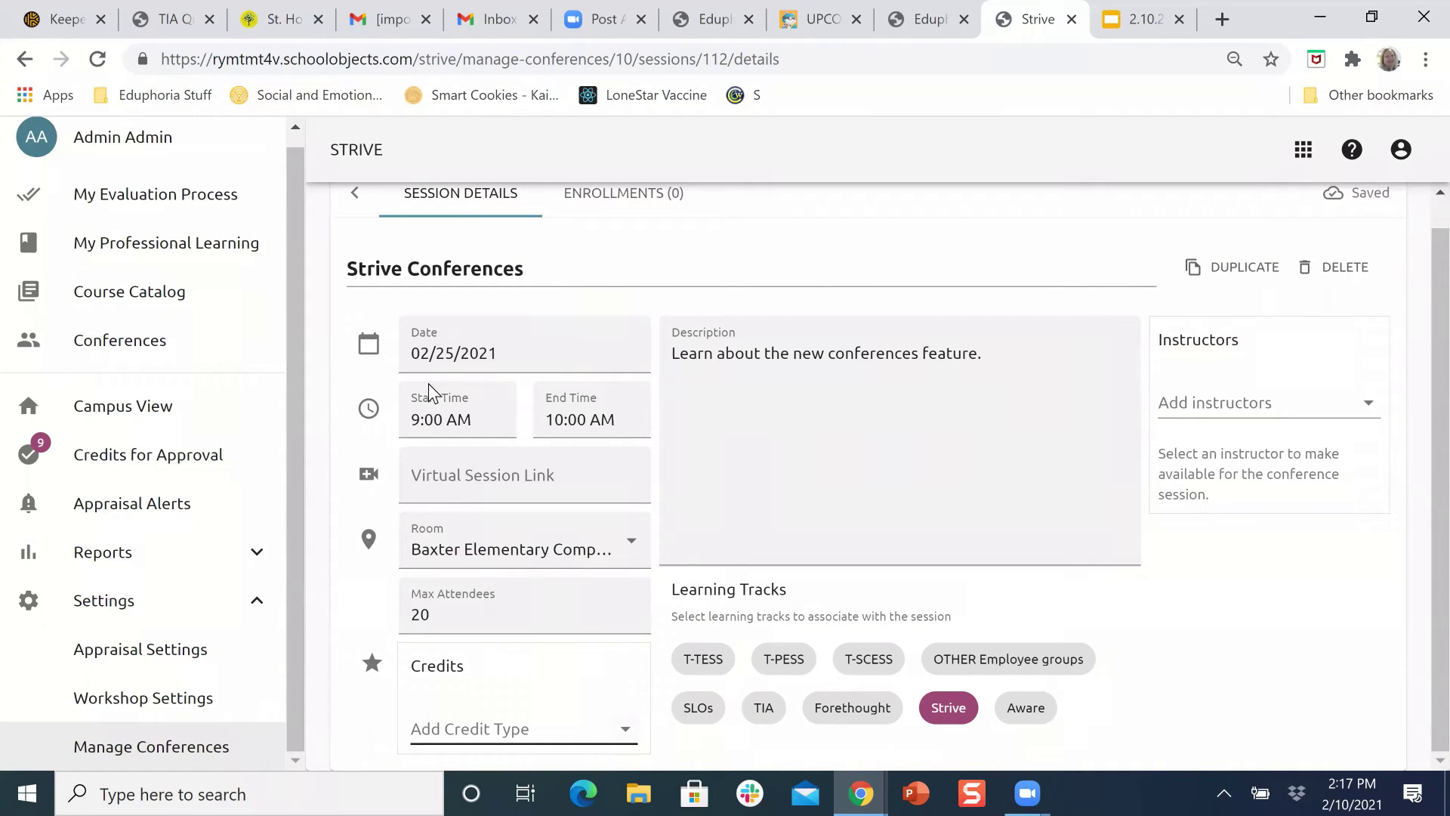
Step: Add the Texas SBEC credit type to the session with a value of 1
left_click(626, 731)
scroll(577, 605, "down", 10)
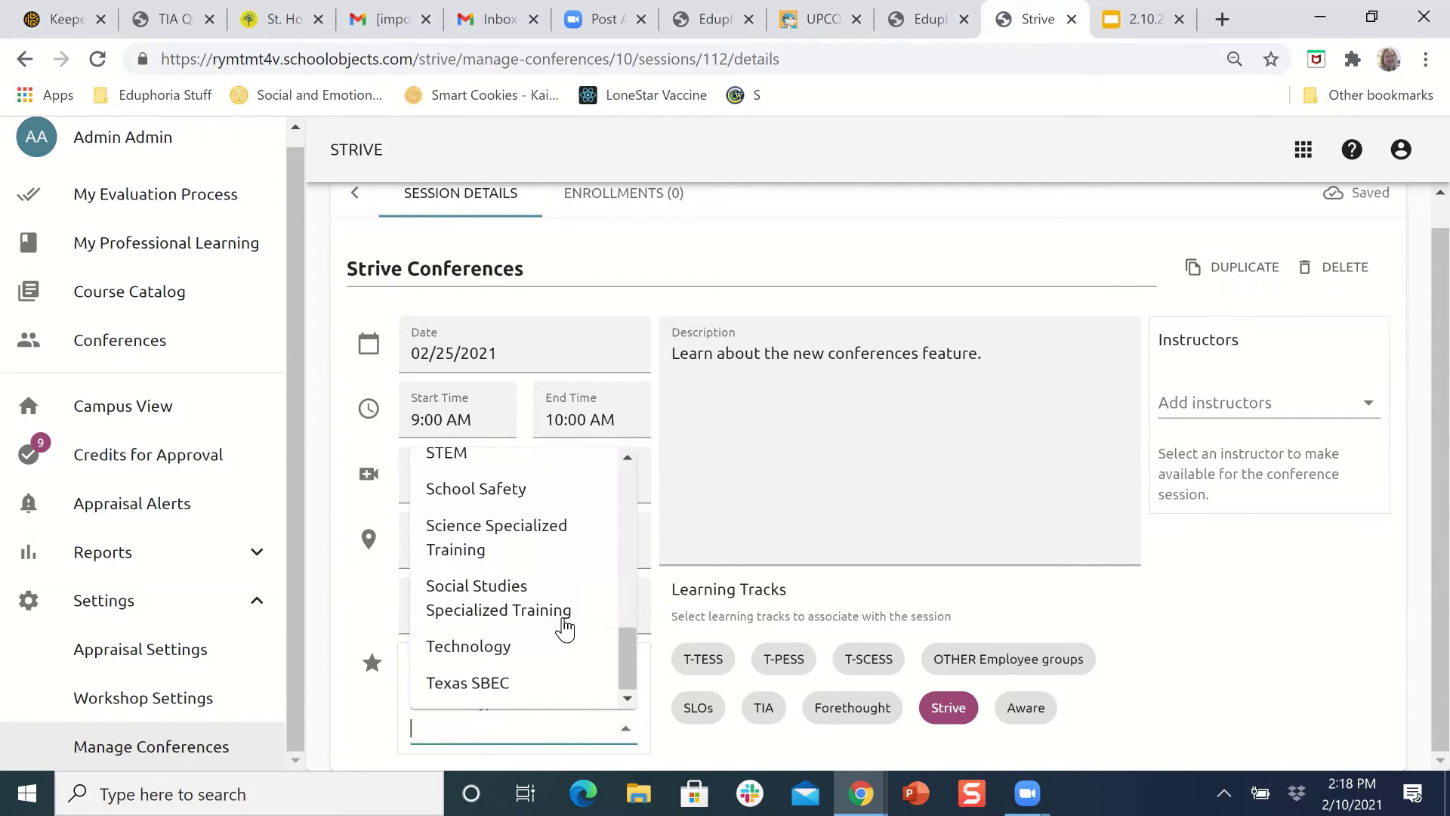
left_click(480, 687)
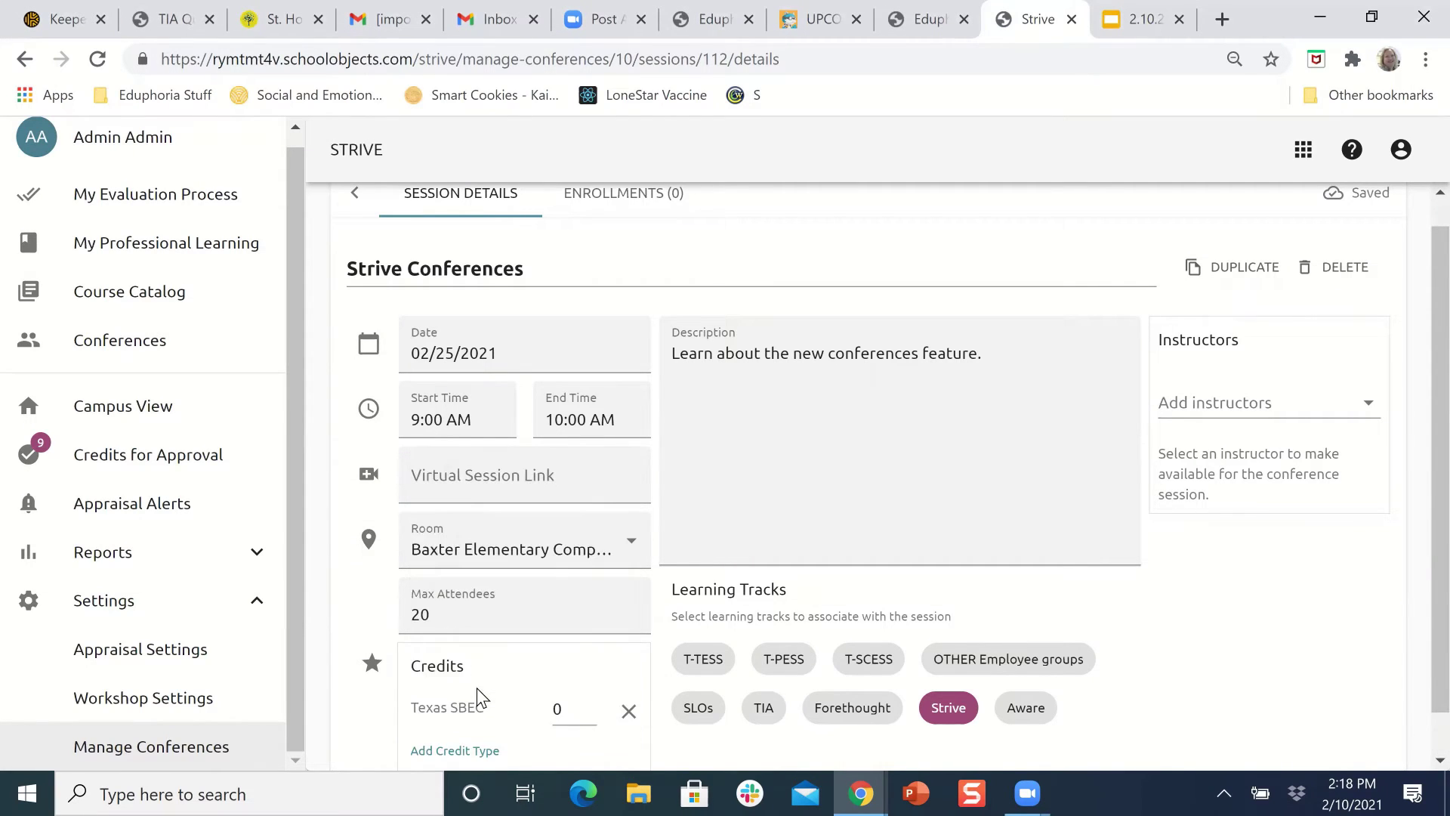
left_click(576, 708)
type("1")
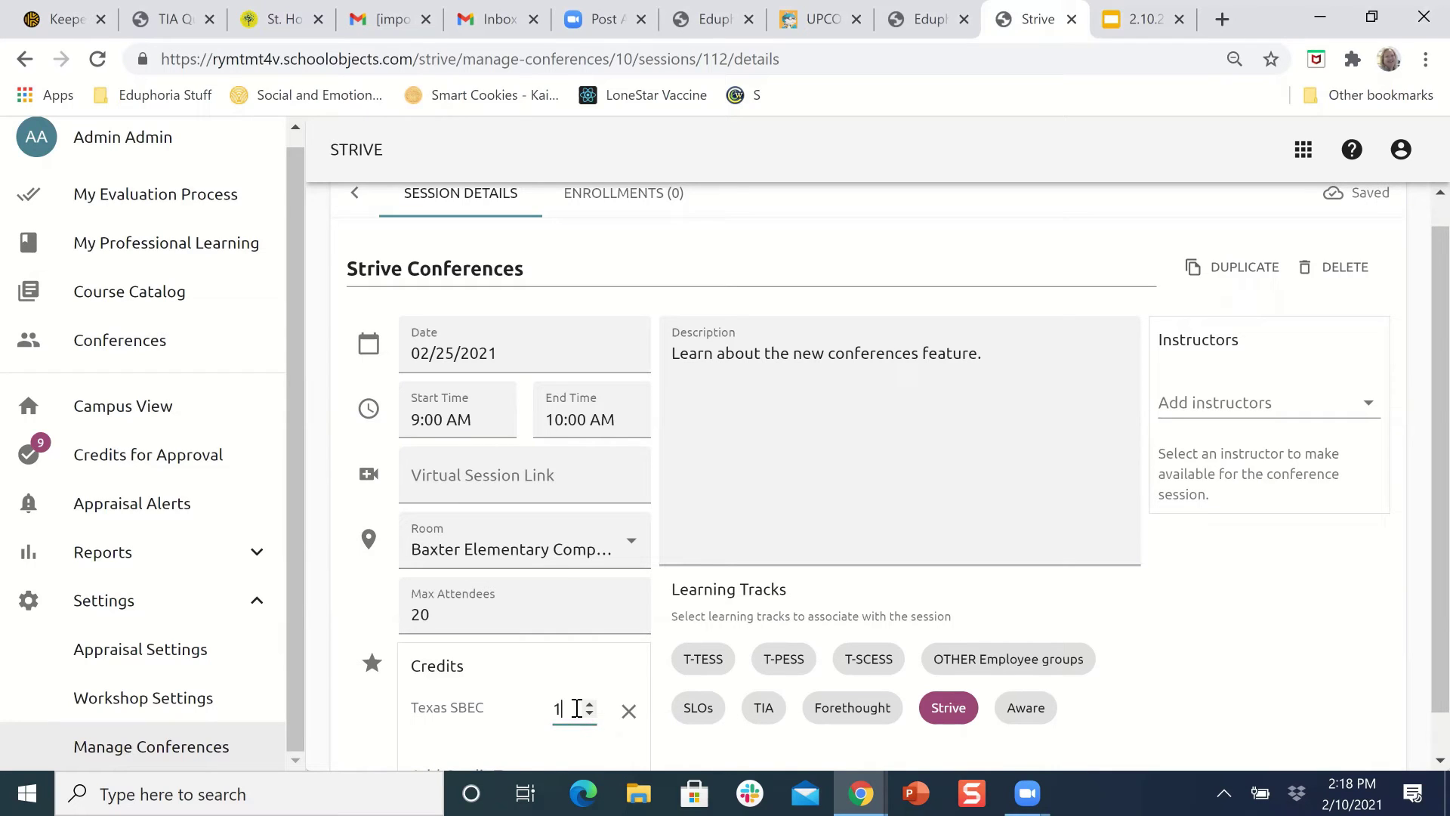
Step: Add GT Update Hours as a second credit type for the session with a value of 1
scroll(560, 686, "down", 1)
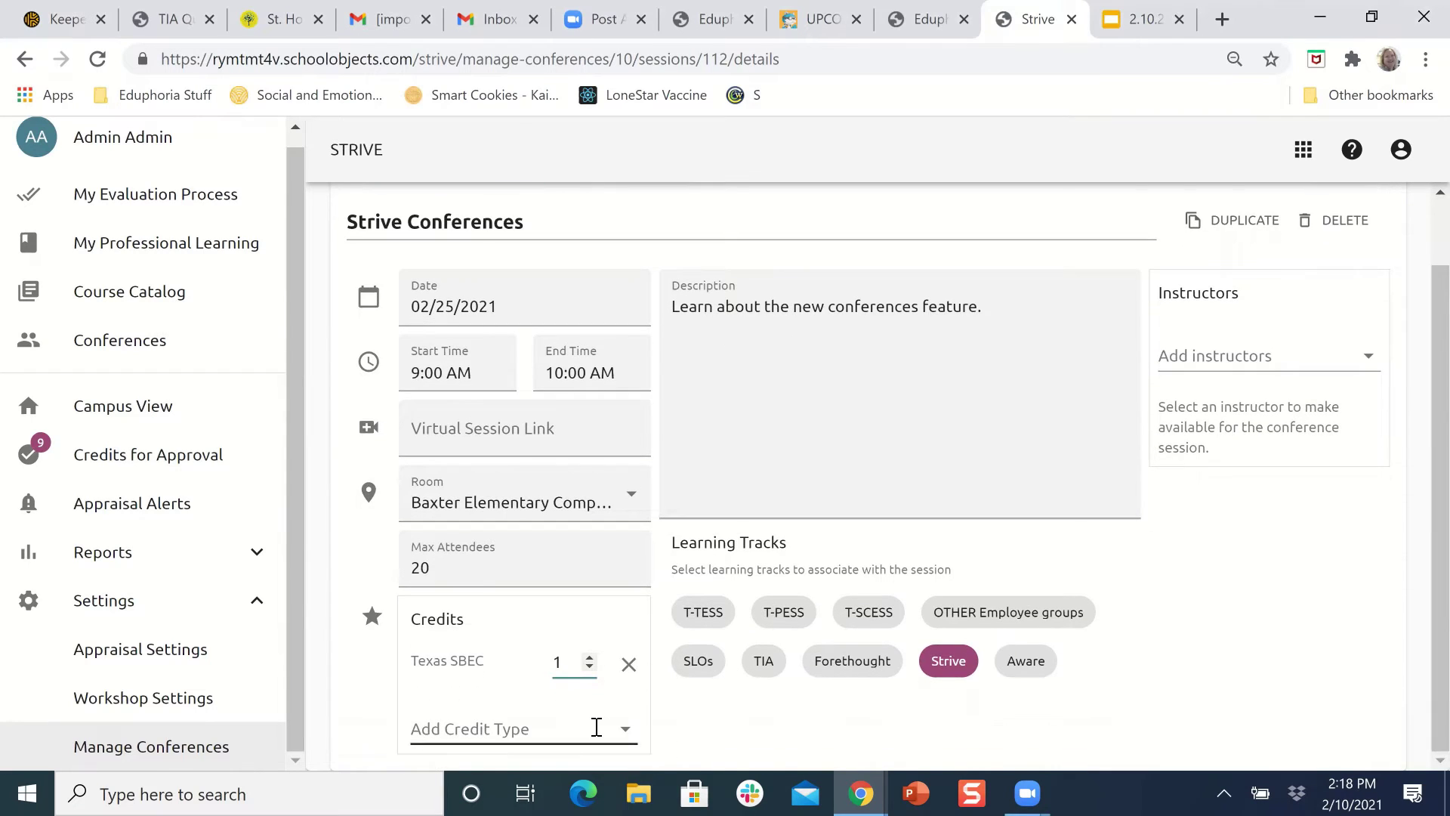
left_click(597, 727)
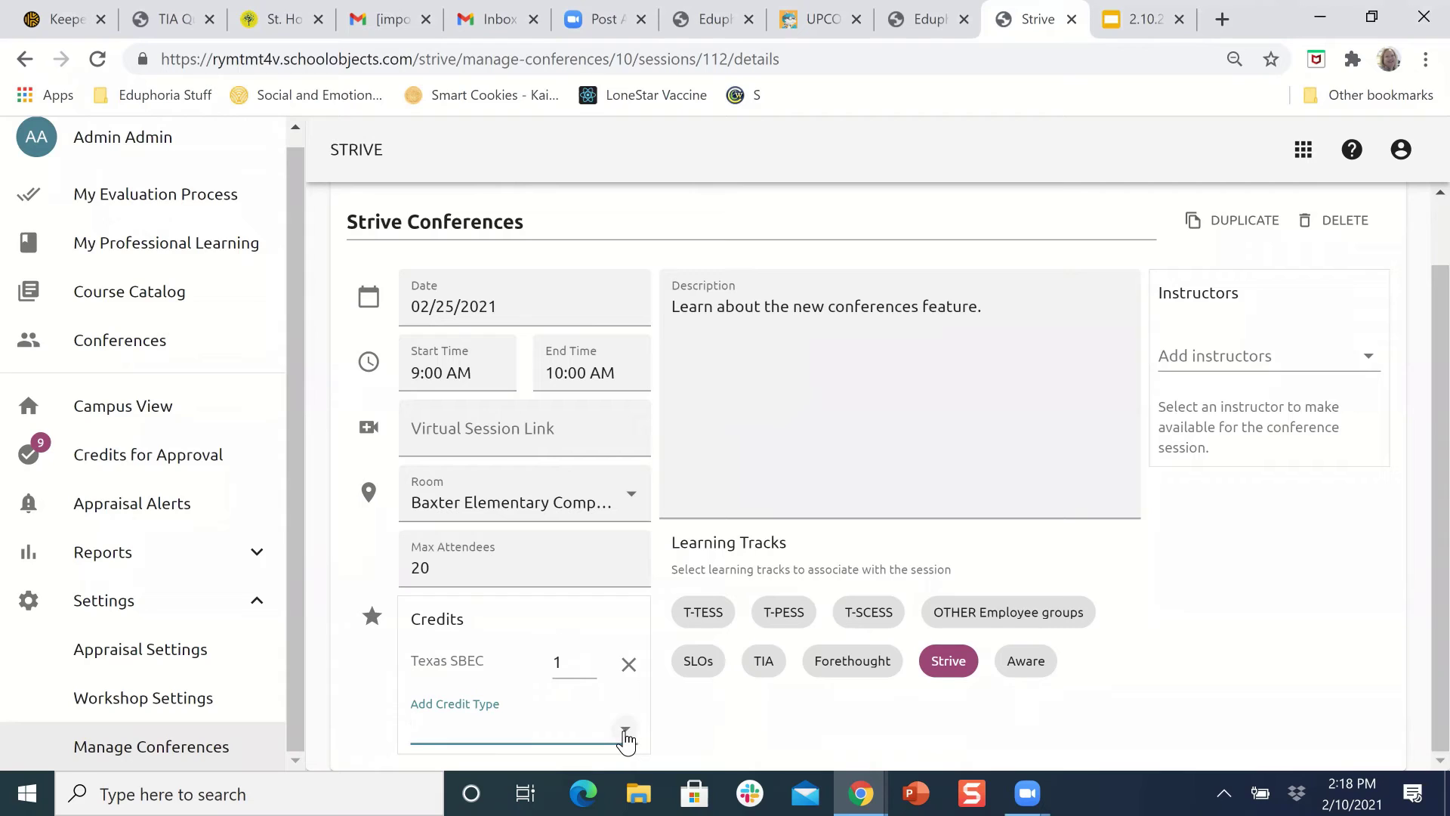
left_click(625, 732)
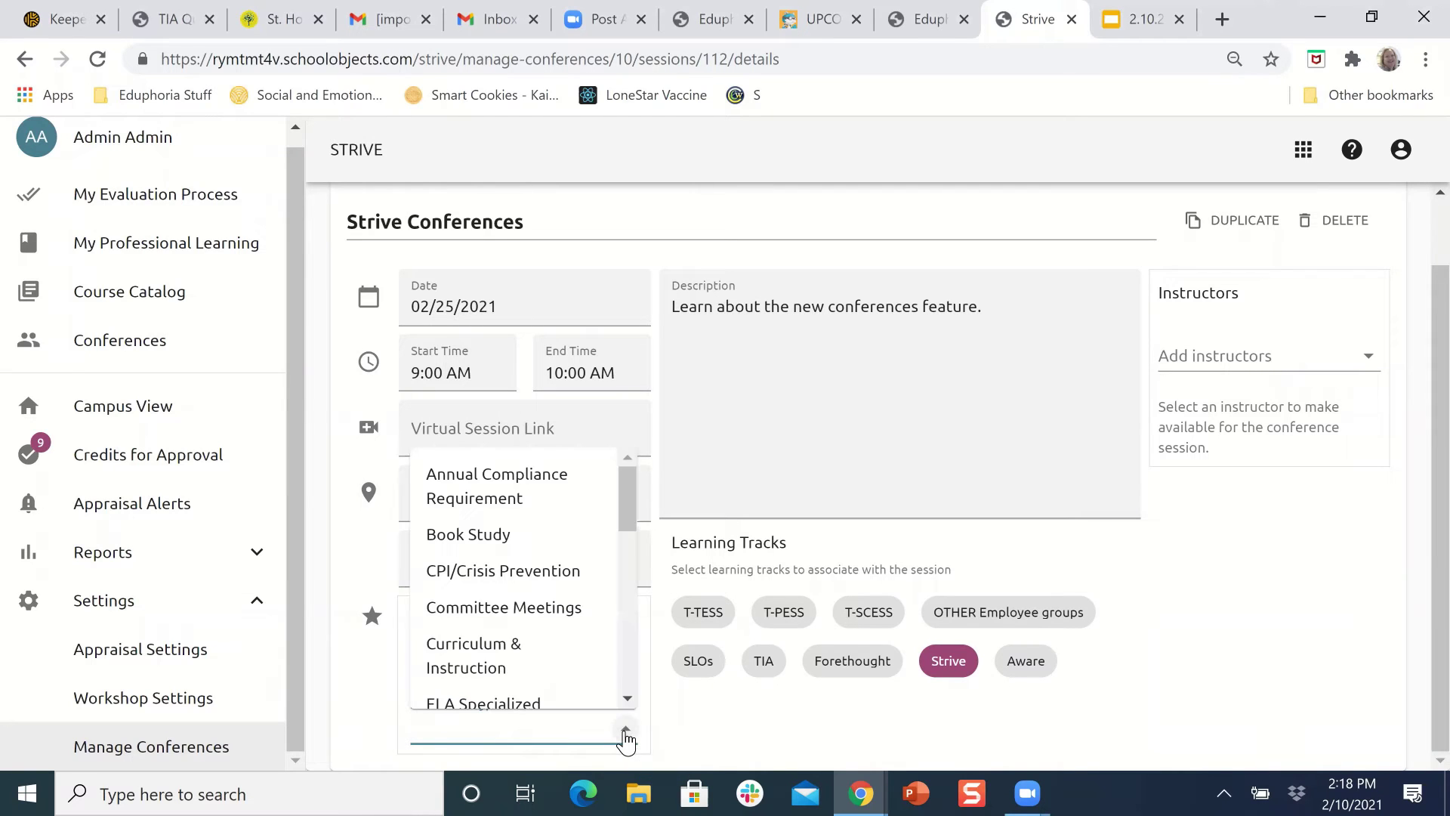
scroll(559, 641, "down", 3)
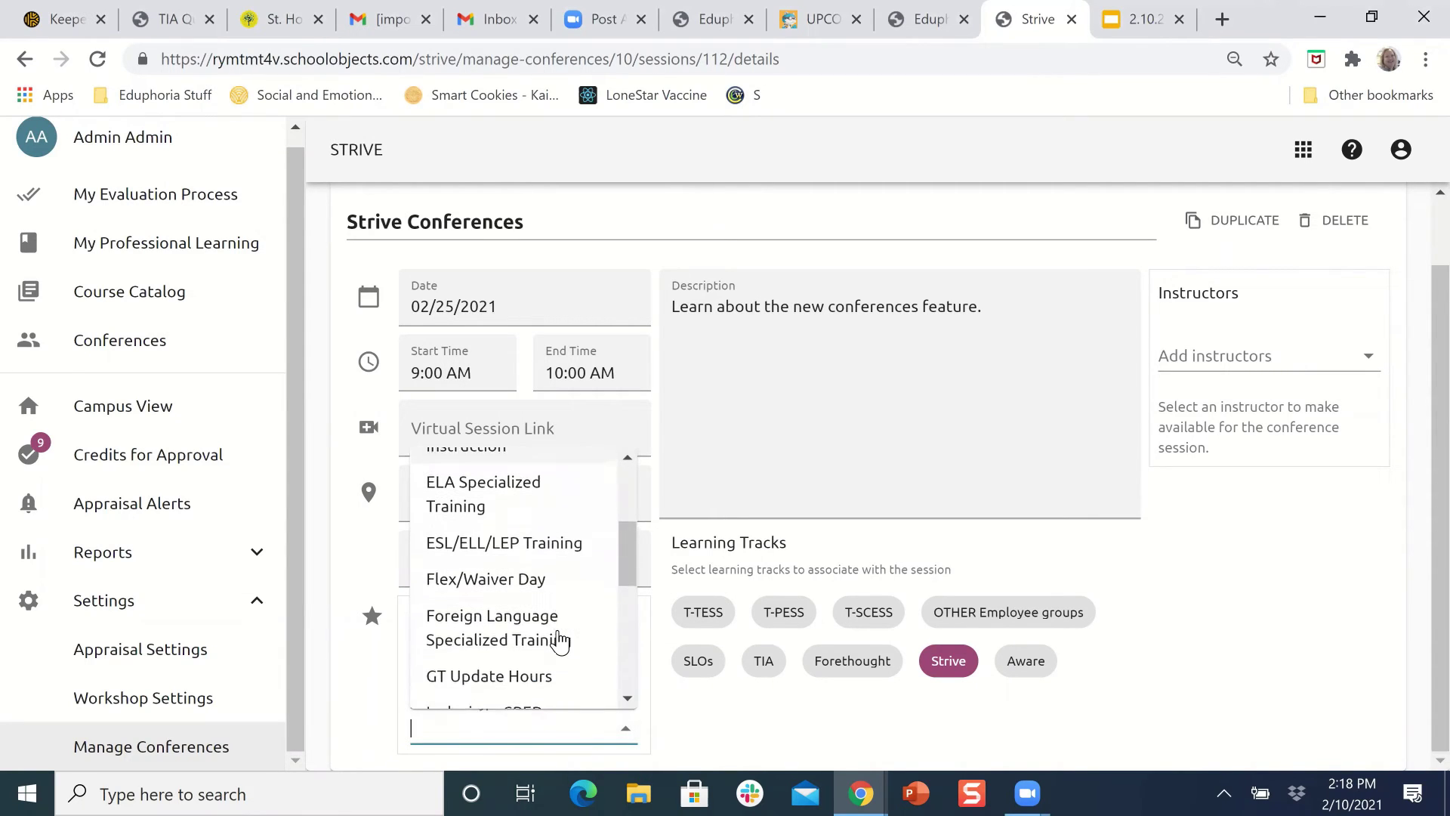
left_click(541, 668)
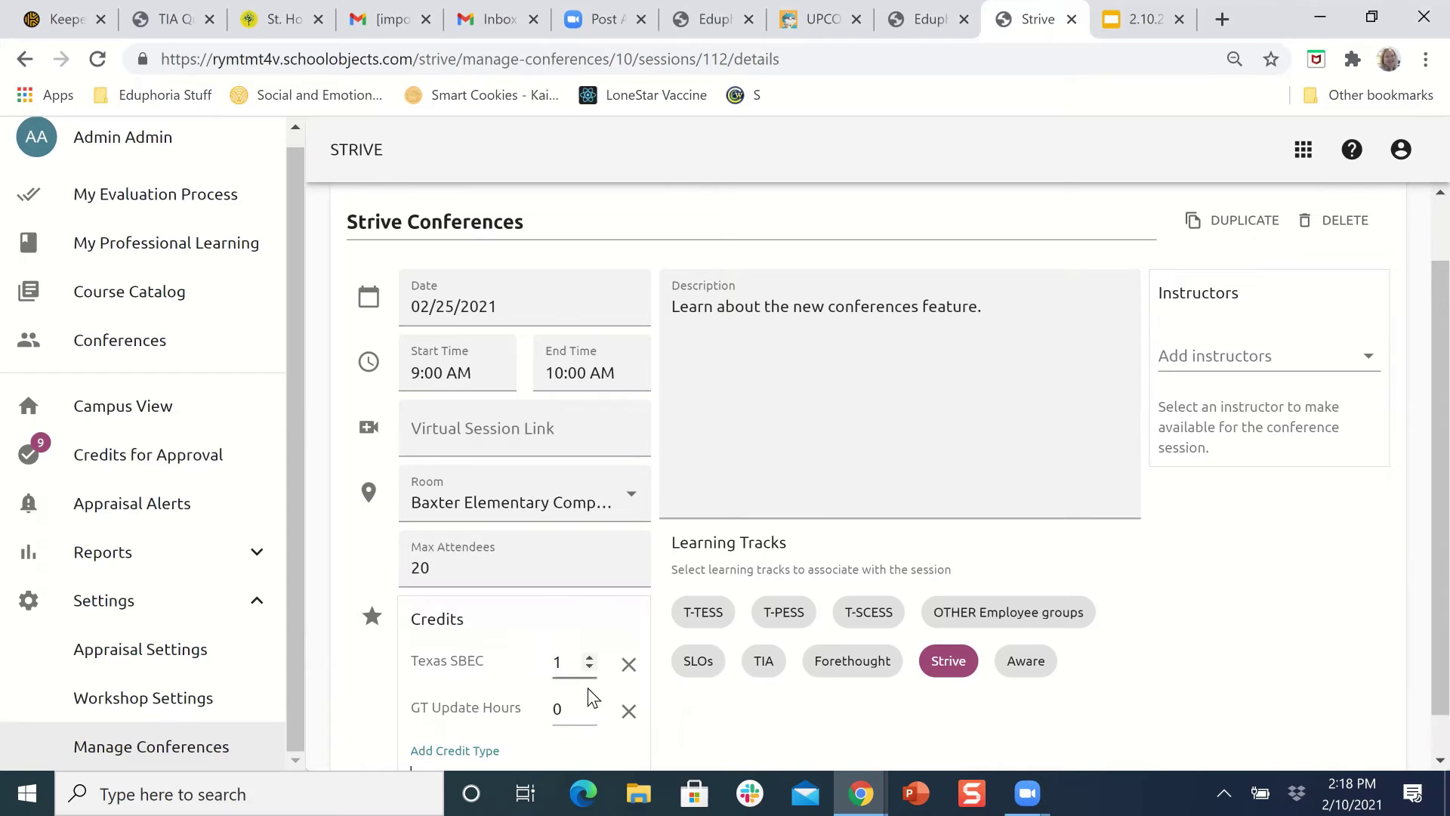
left_click(567, 702)
key("BackSpace")
type("1")
left_click(587, 749)
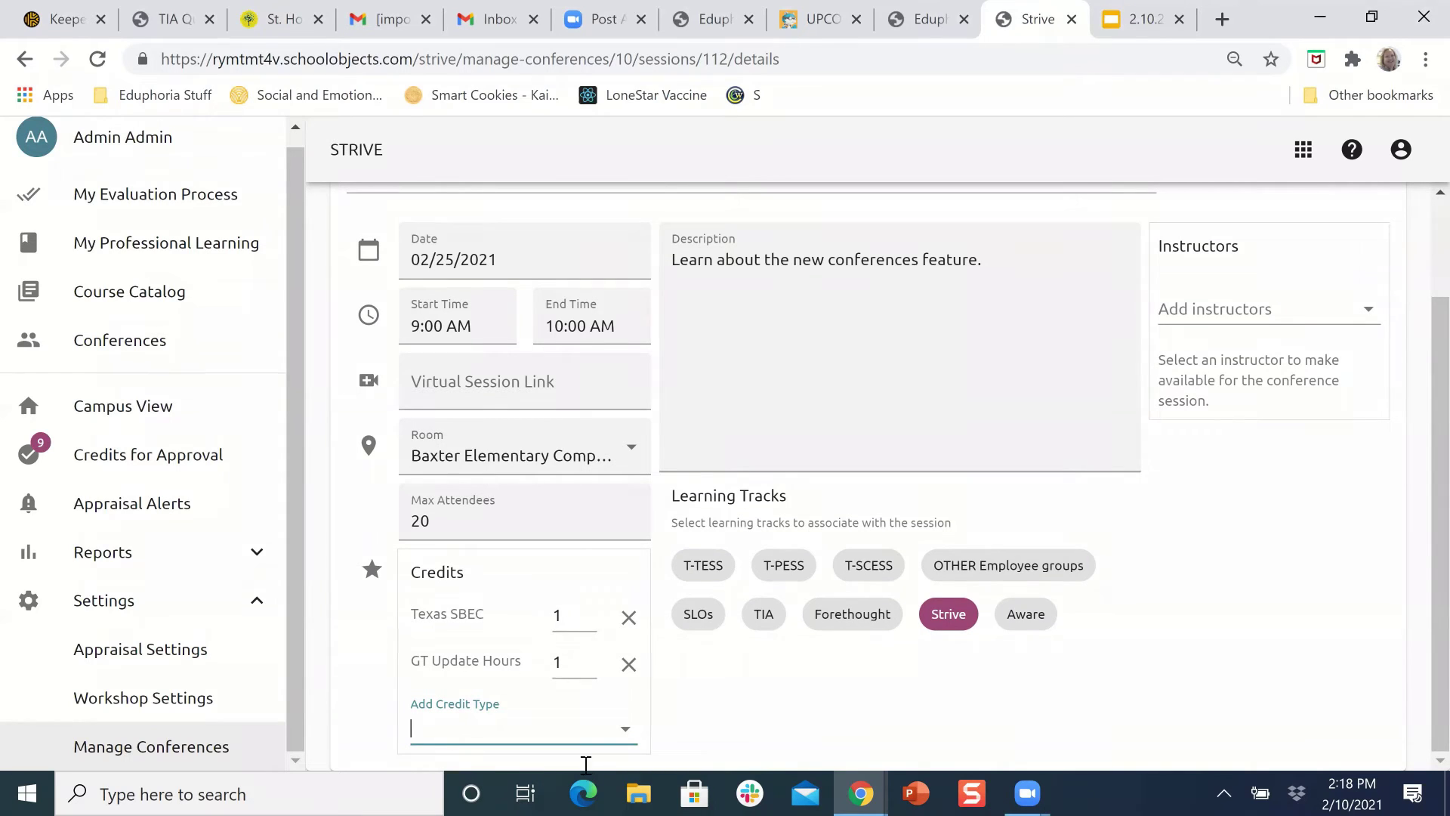
Step: Look through the instructors available for the session without selecting one
left_click(1369, 316)
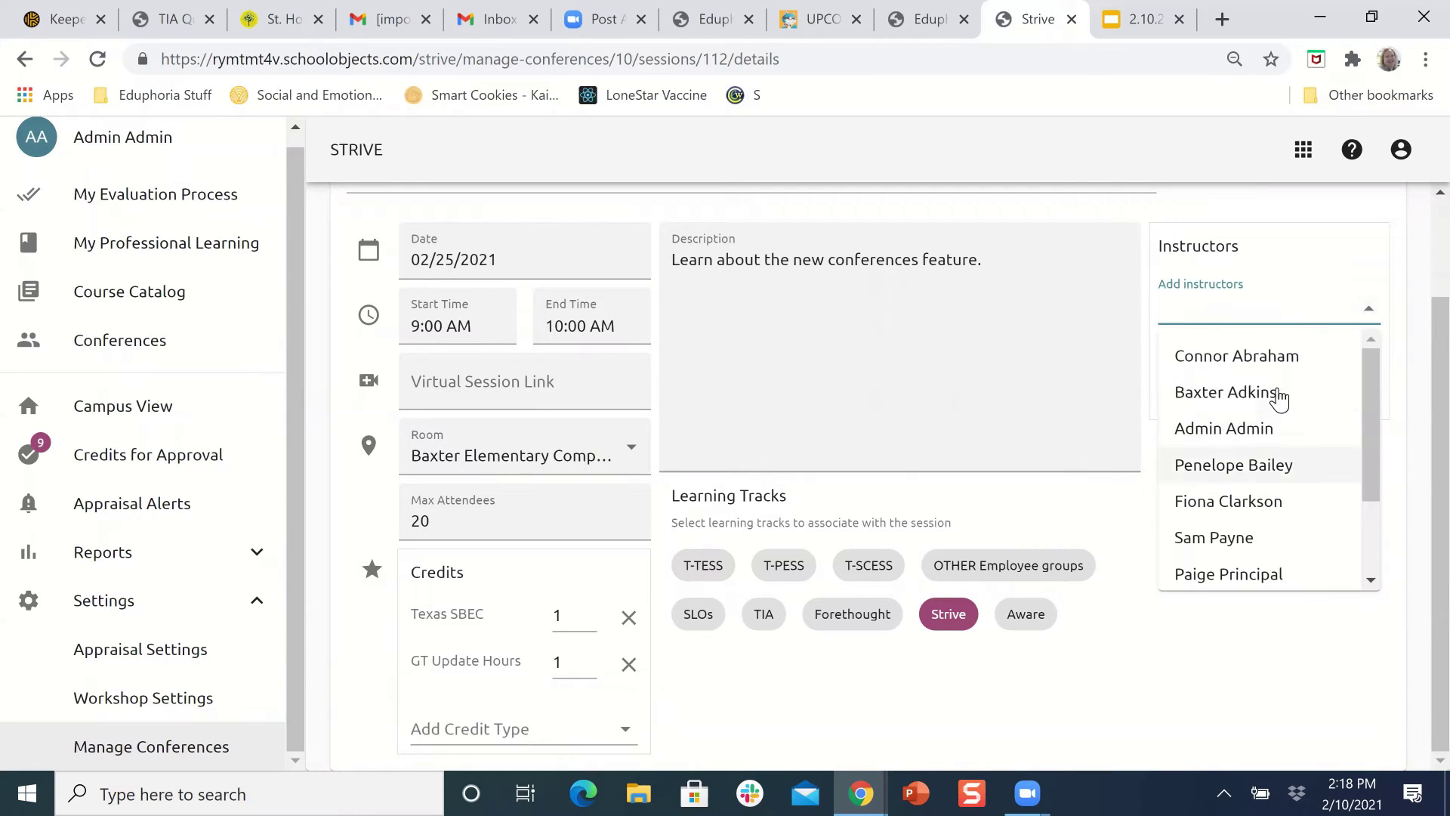
left_click_drag(1372, 402, 1371, 487)
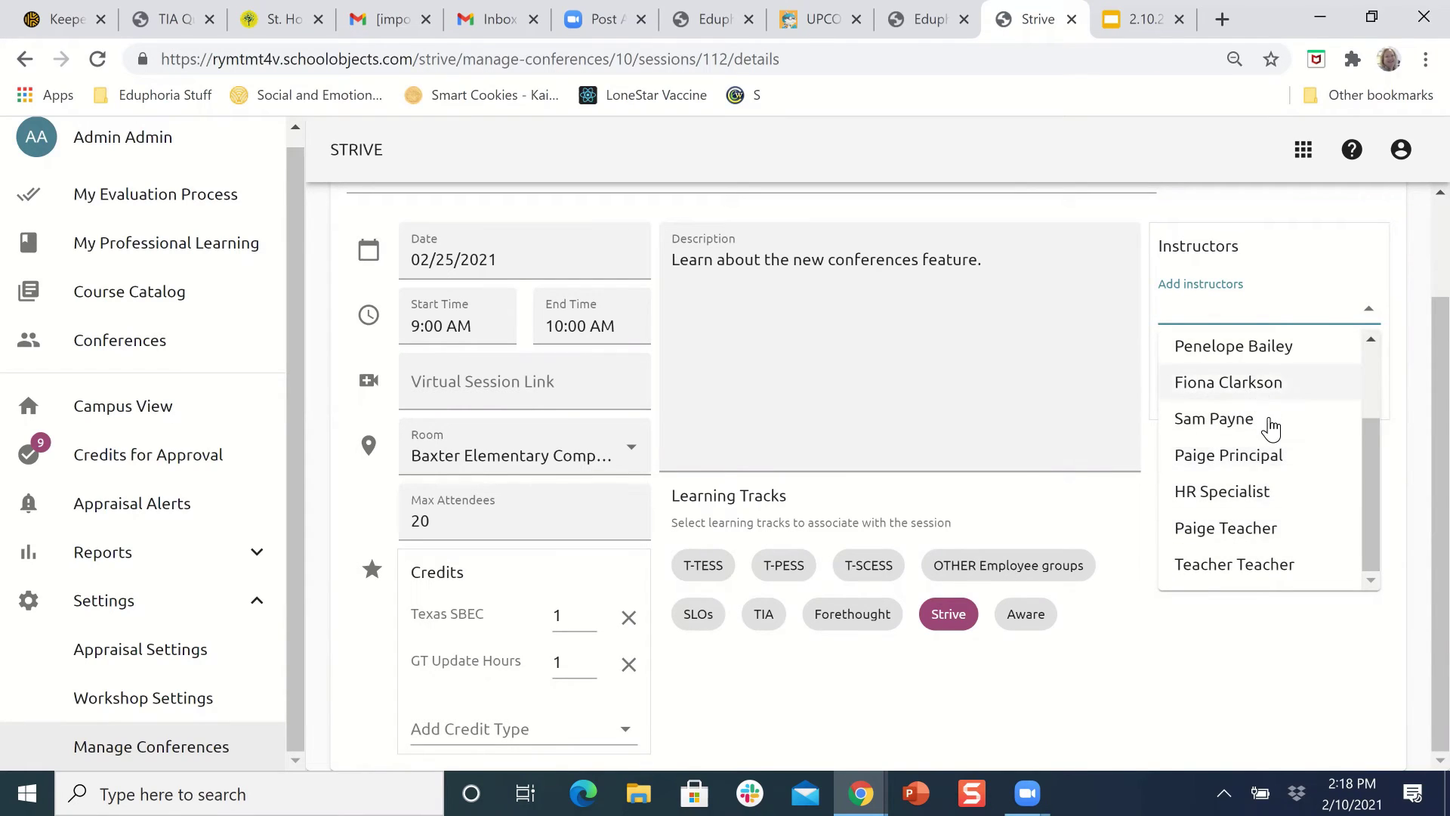
scroll(1271, 424, "up", 3)
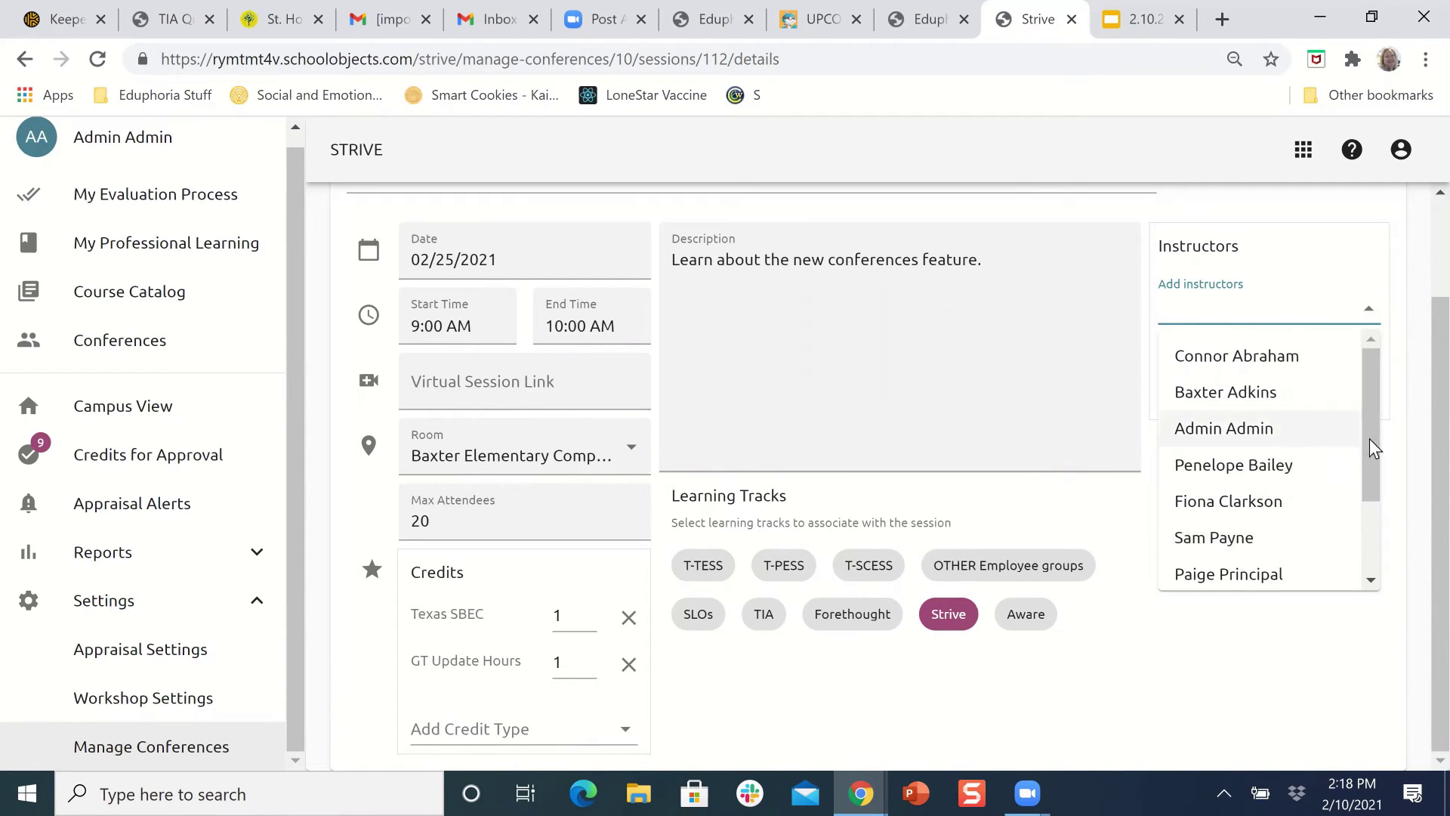
left_click(1273, 642)
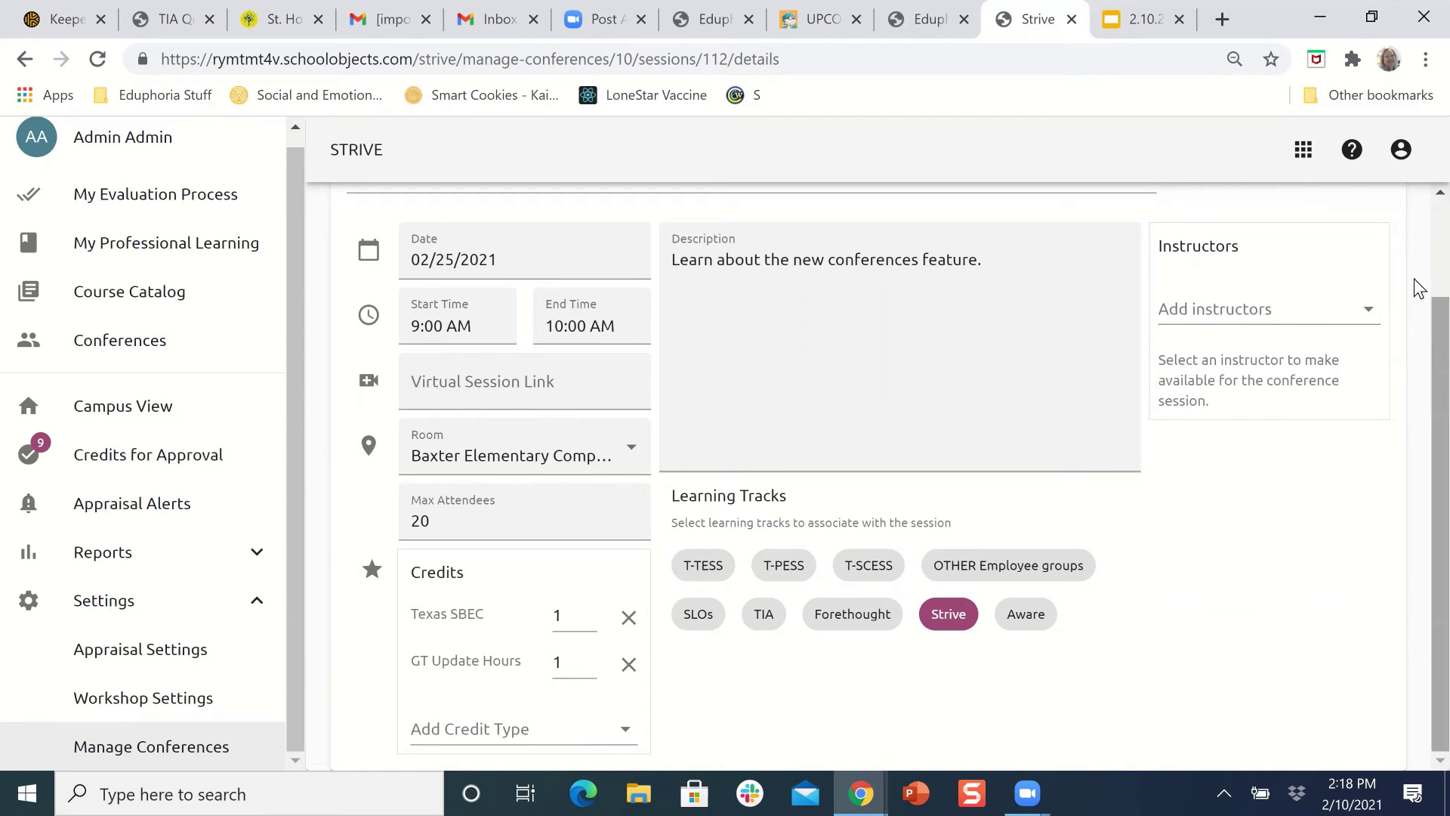
scroll(1418, 240, "up", 1)
scroll(1417, 239, "up", 1)
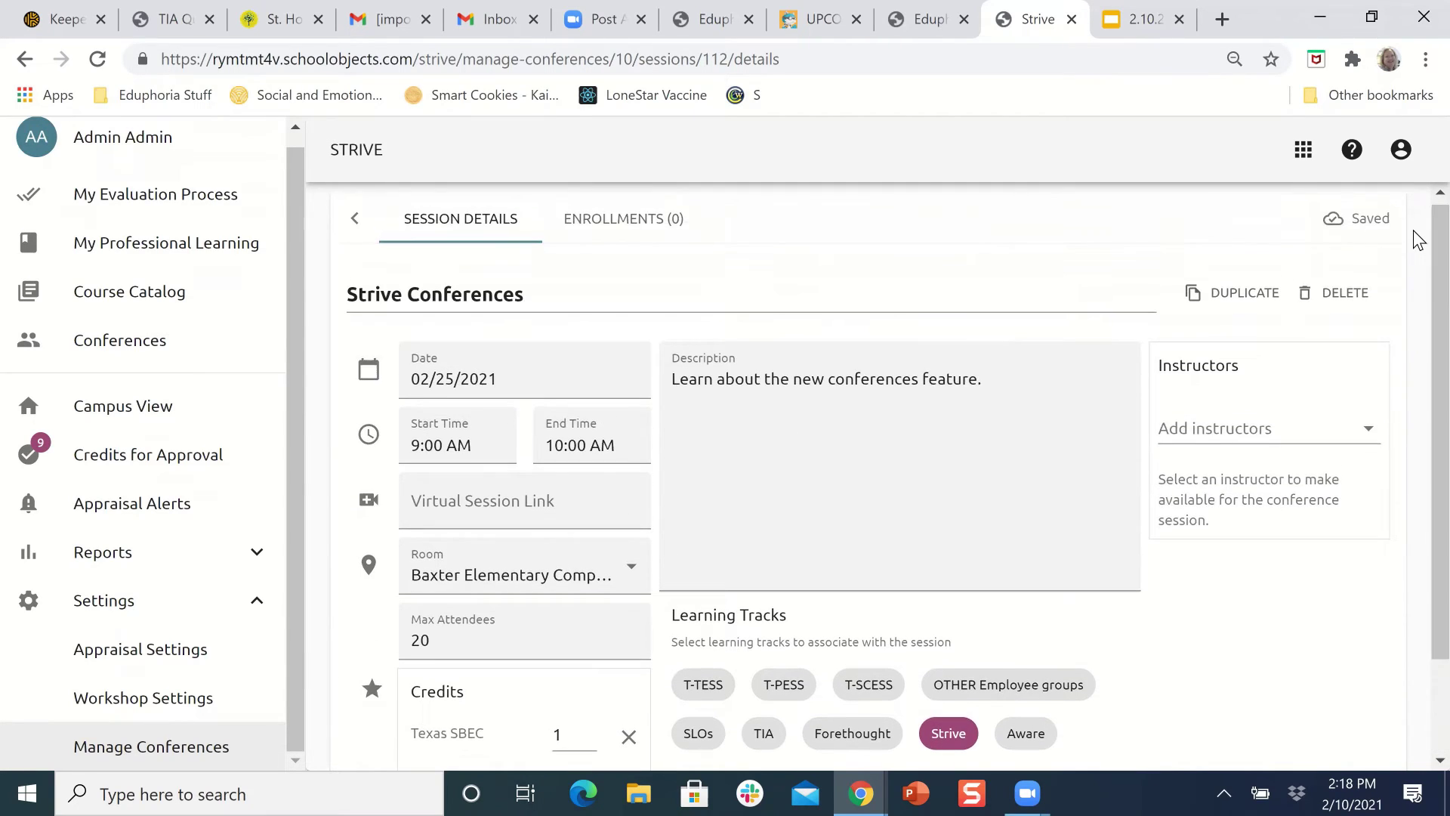
Step: Open the instructor list in the workshop setup and add a staff member as a new instructor
left_click(166, 703)
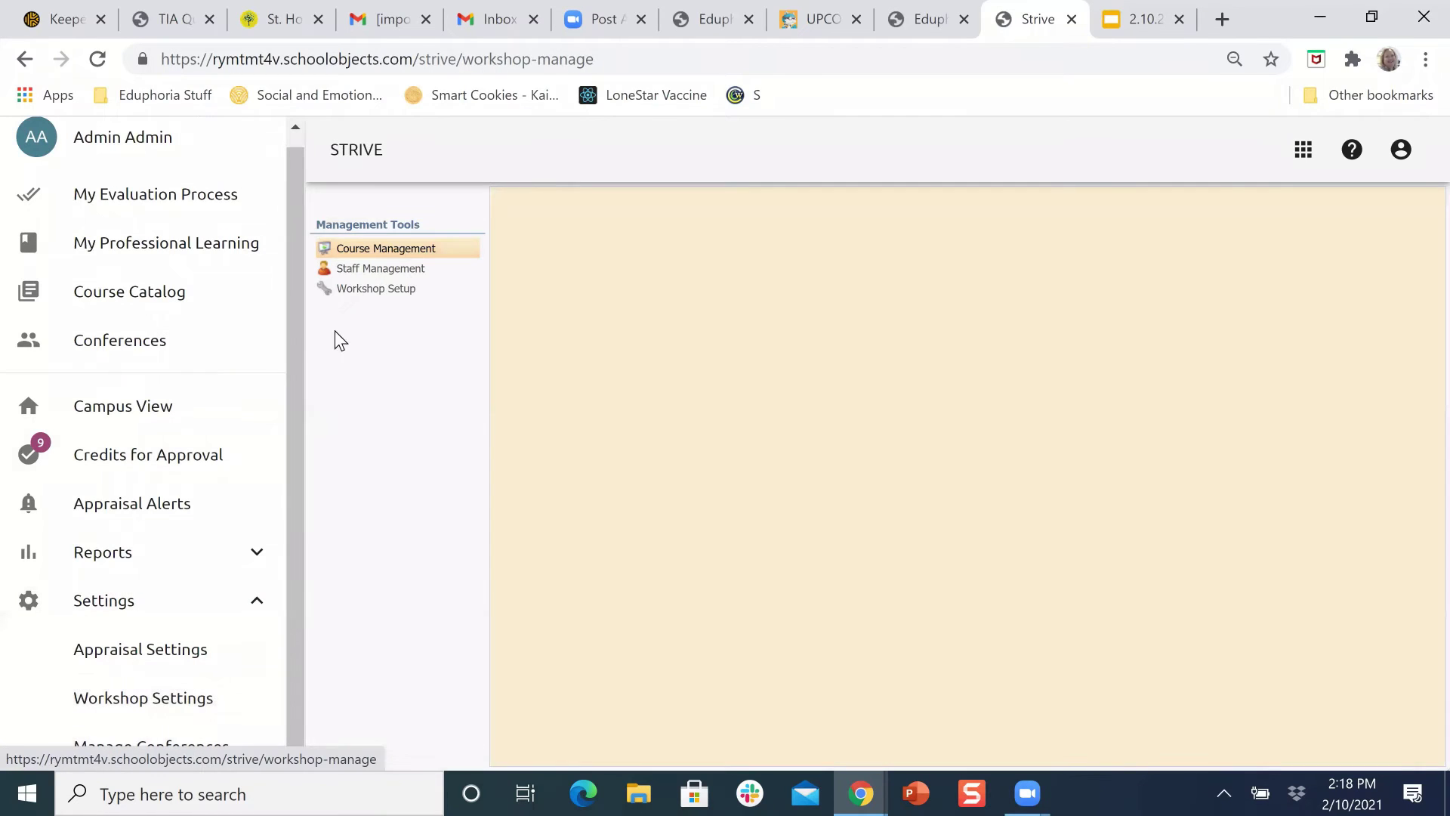
left_click(354, 295)
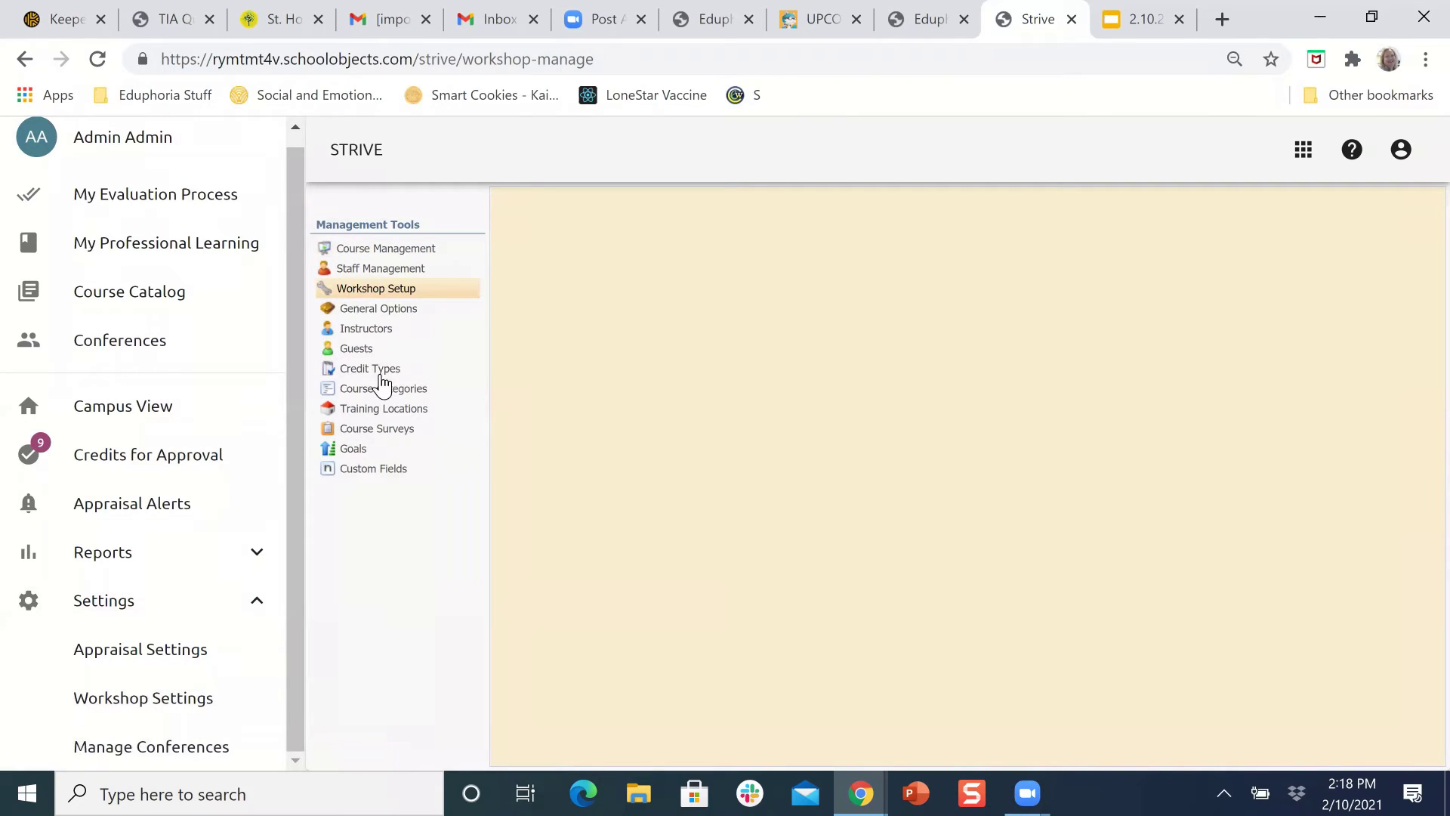
left_click(376, 332)
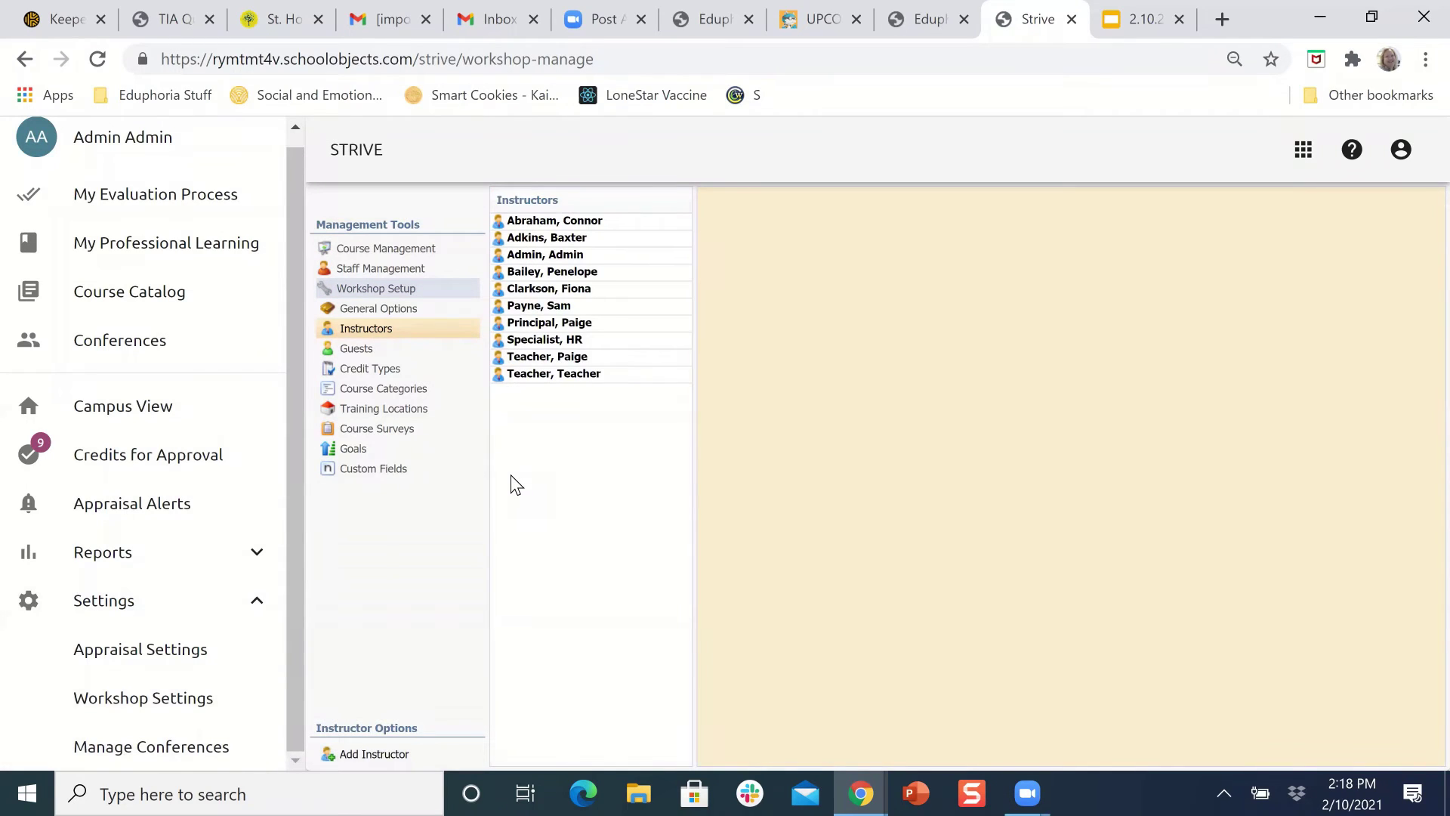
left_click(373, 755)
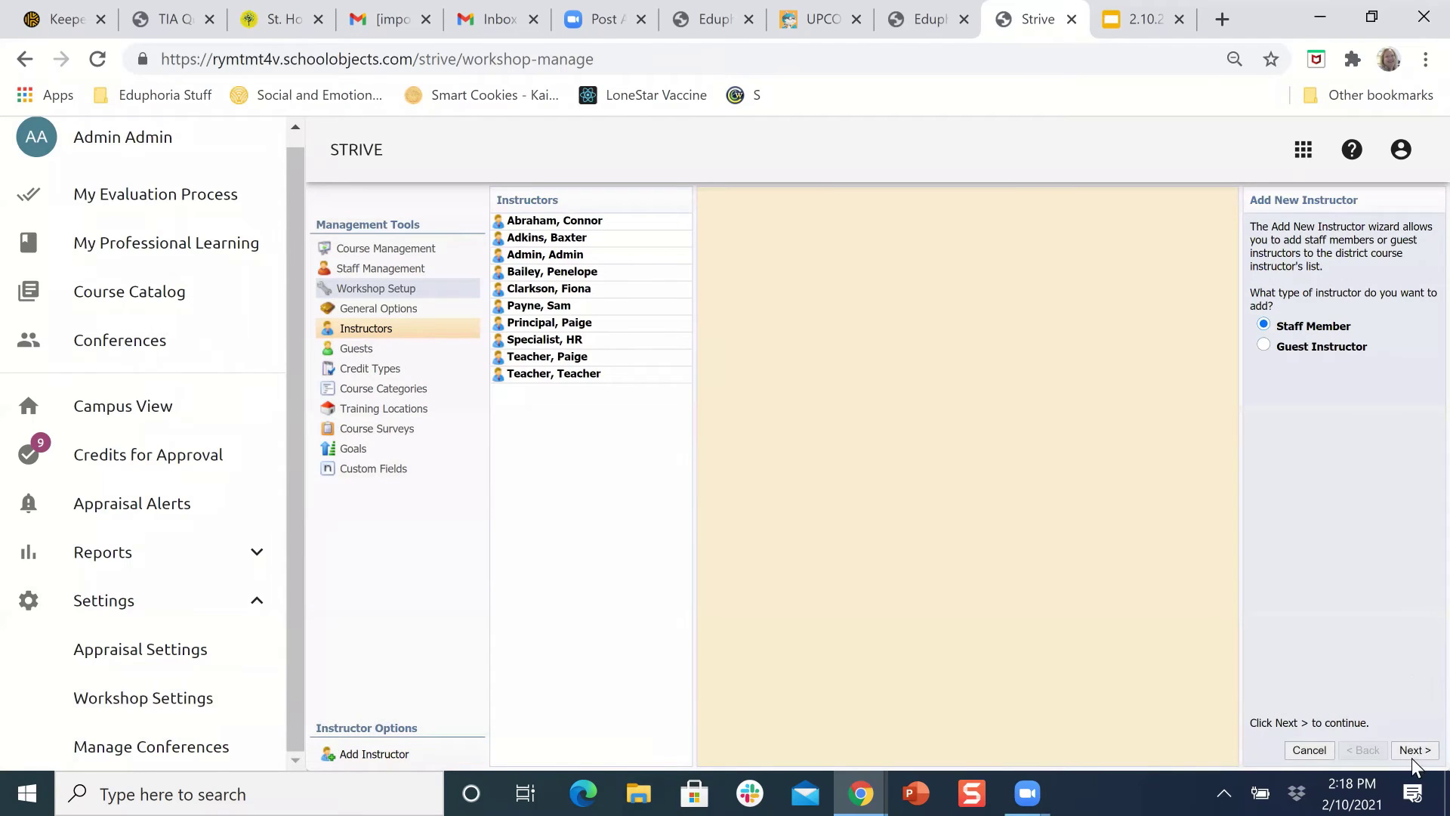
left_click(1413, 750)
type("smith")
left_click(1412, 749)
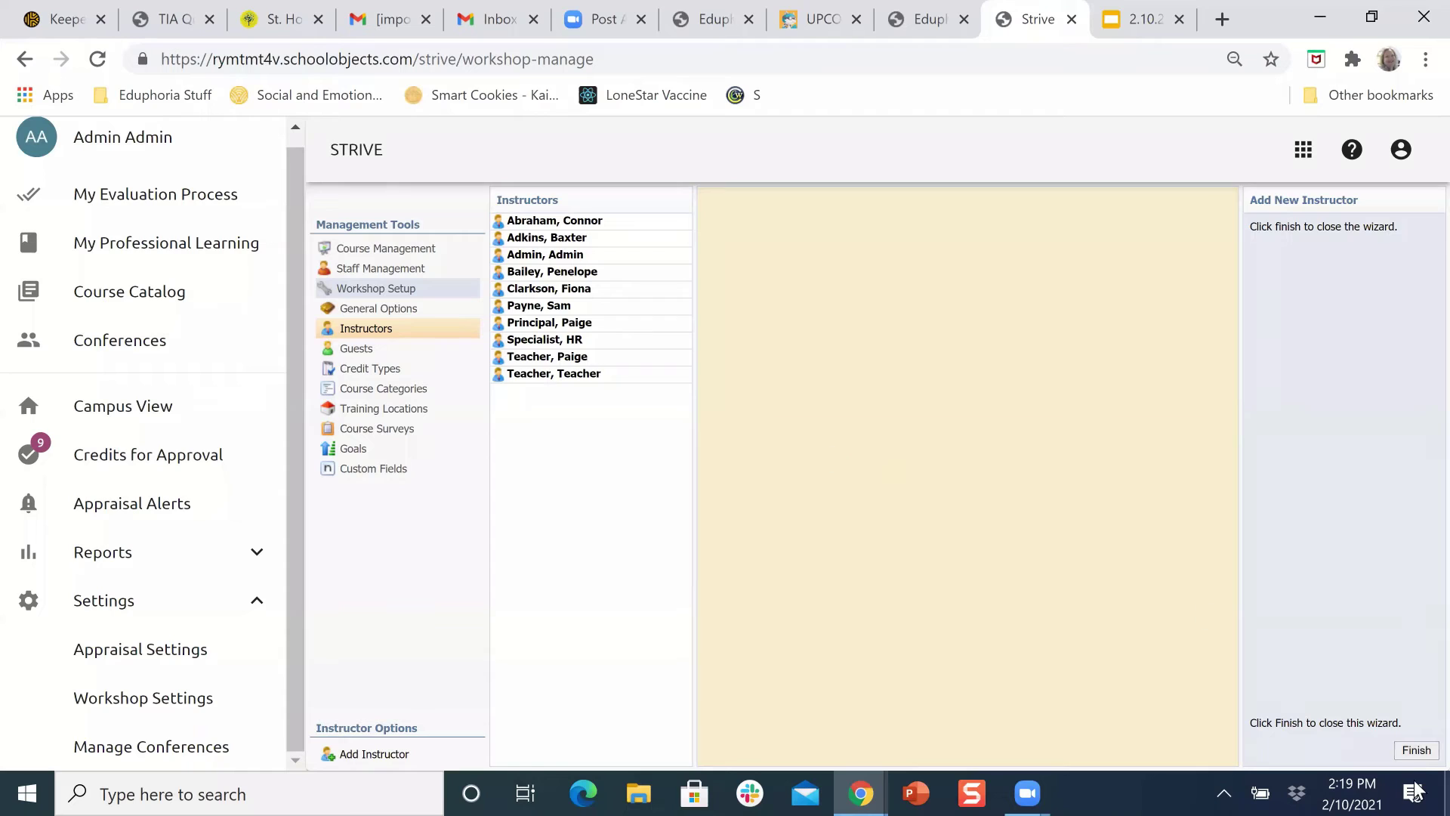
left_click(1416, 750)
left_click(1416, 750)
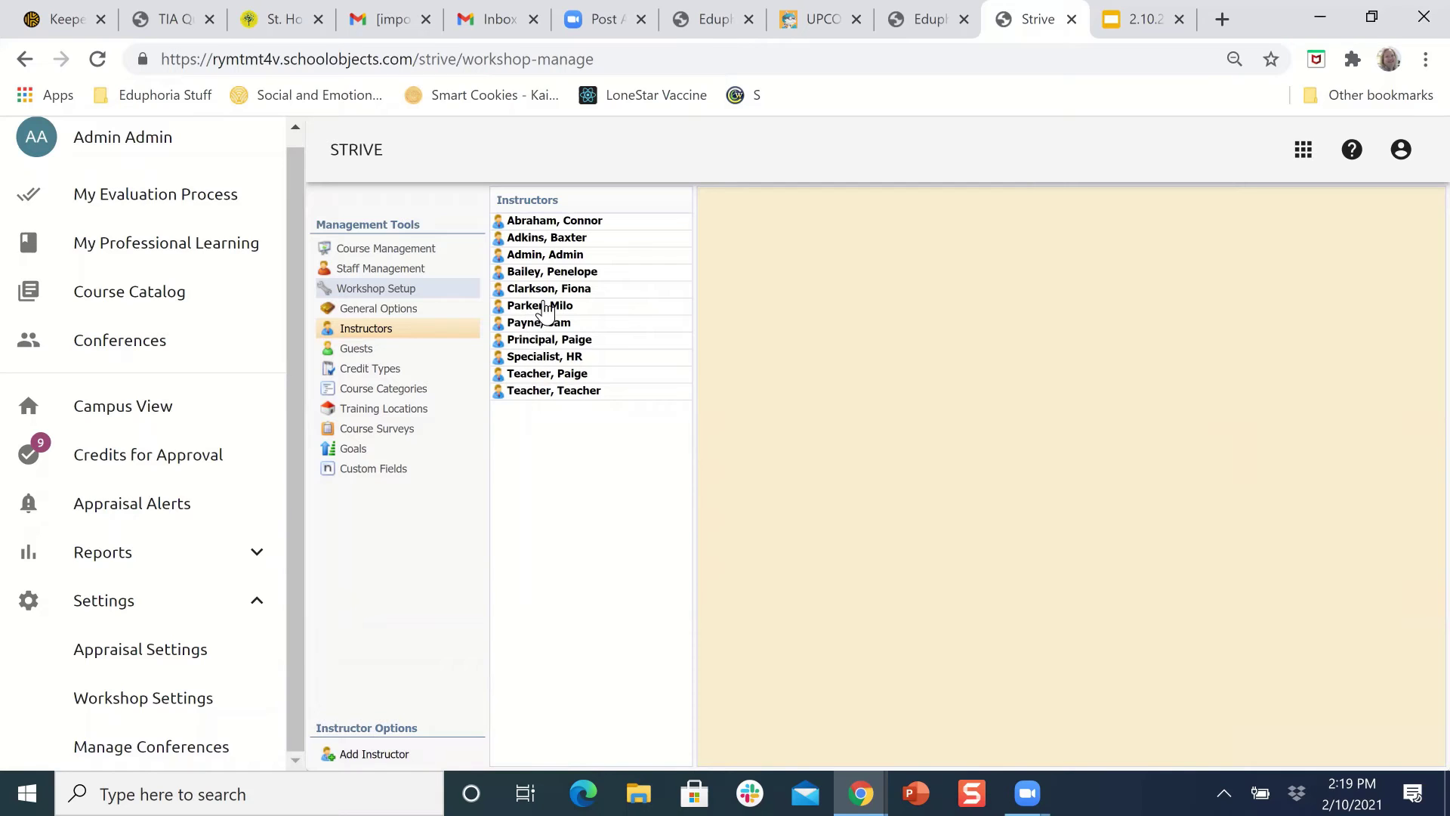
Step: Reopen the Strive Training for Appraisers conference and display its session schedule
left_click(138, 755)
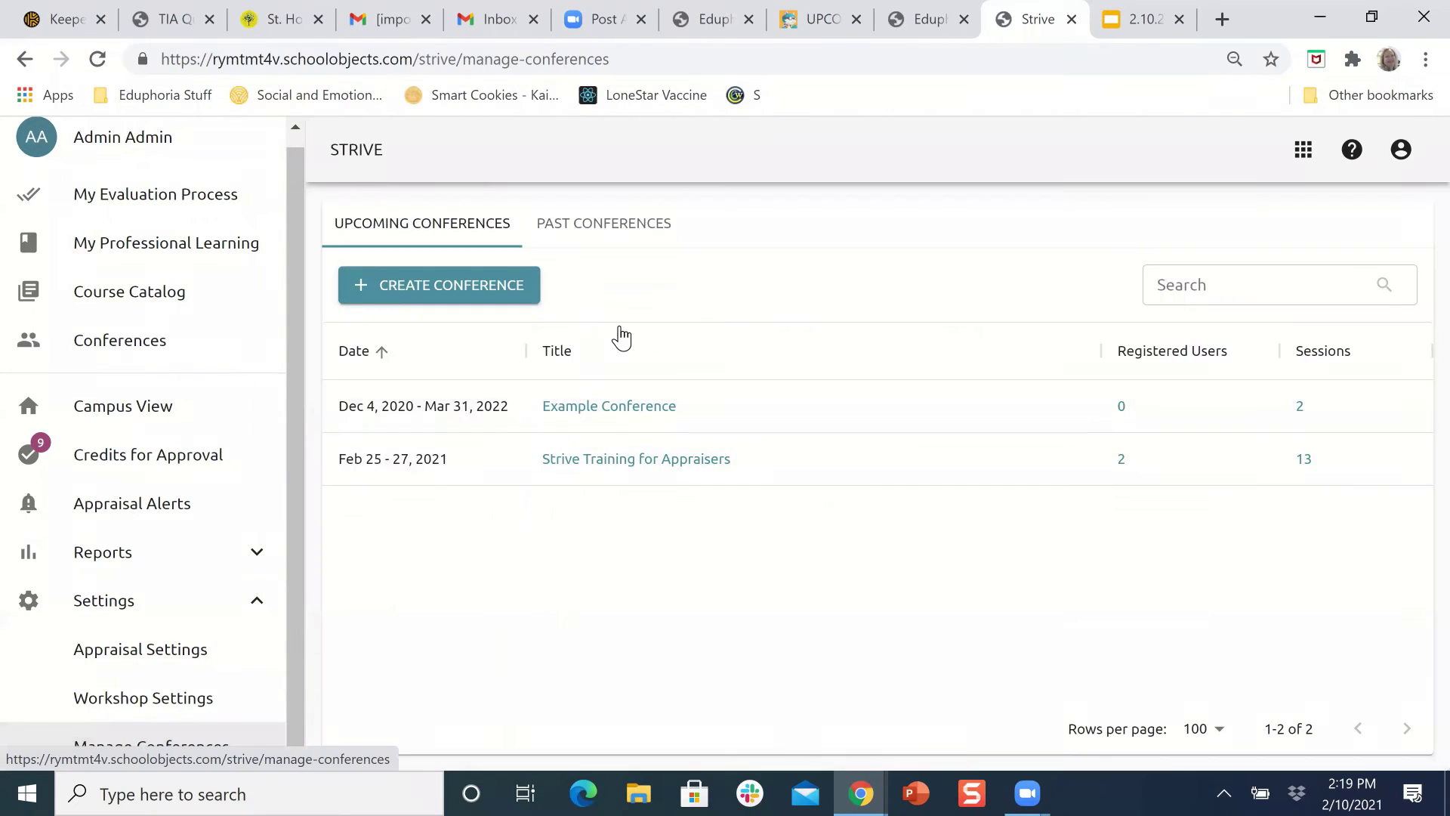
left_click(628, 447)
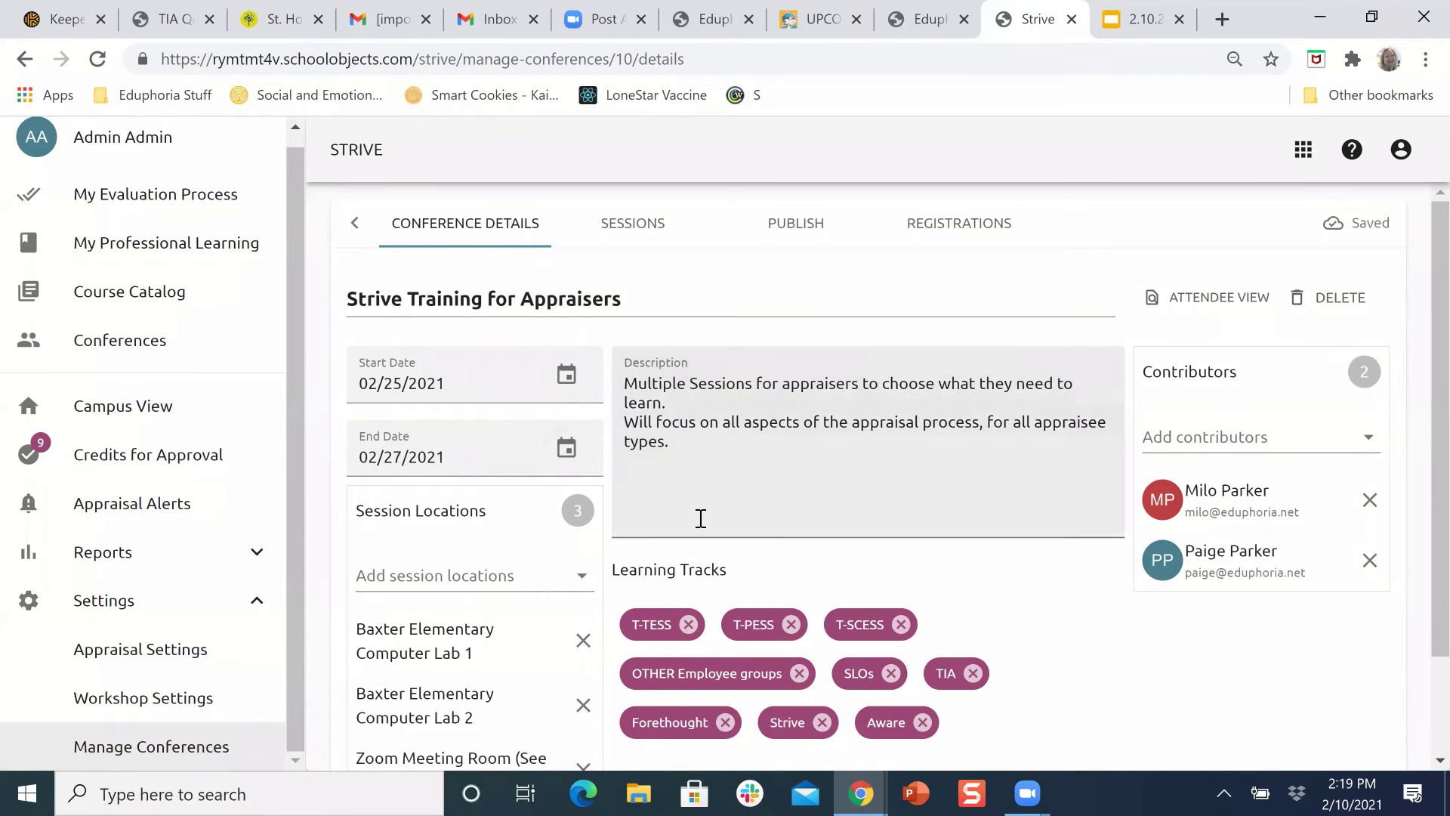
left_click(634, 231)
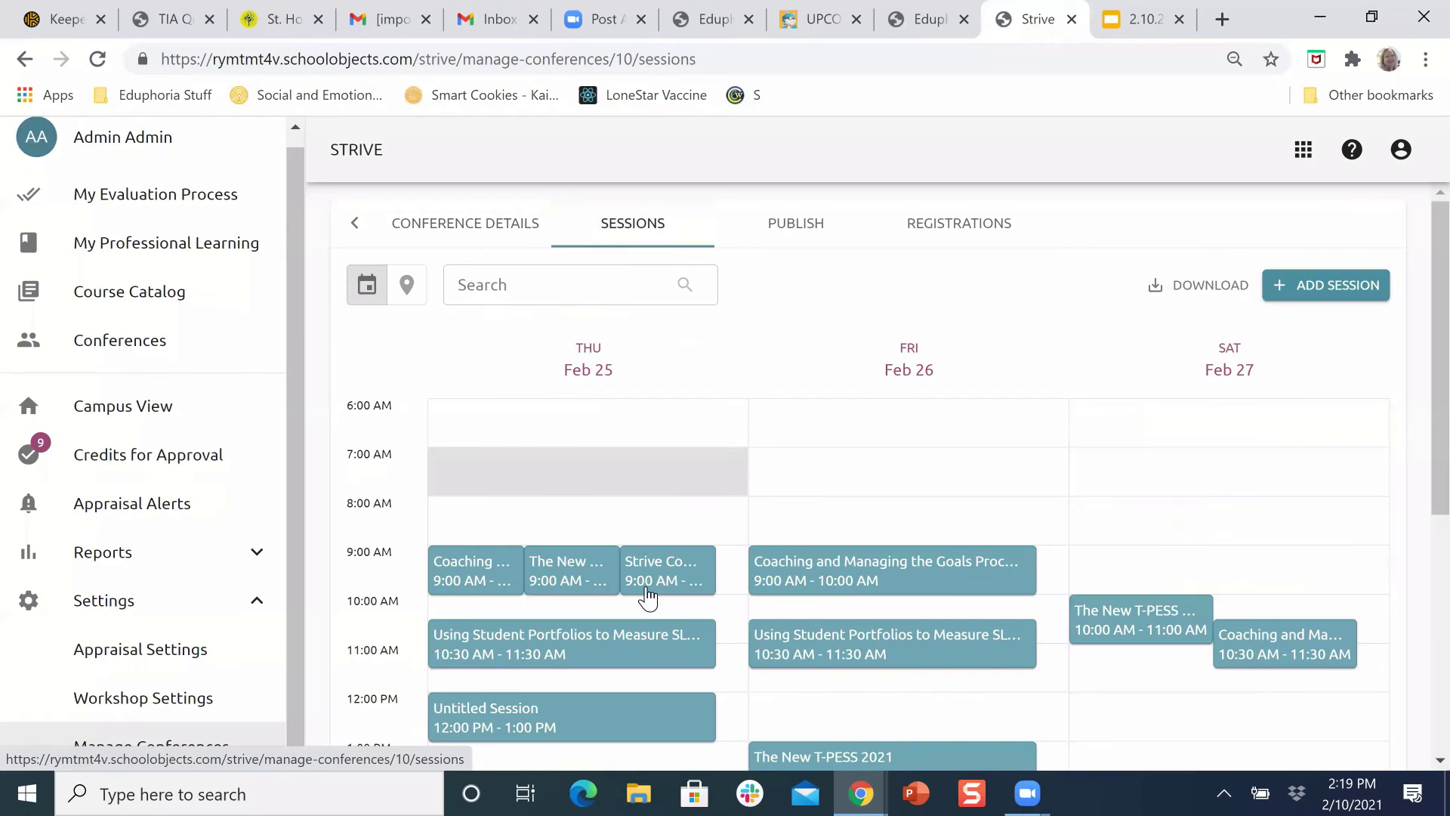
Step: Add an available staff member as instructor of the Feb 25 Strive Conferences session and check its enrollments
left_click(662, 581)
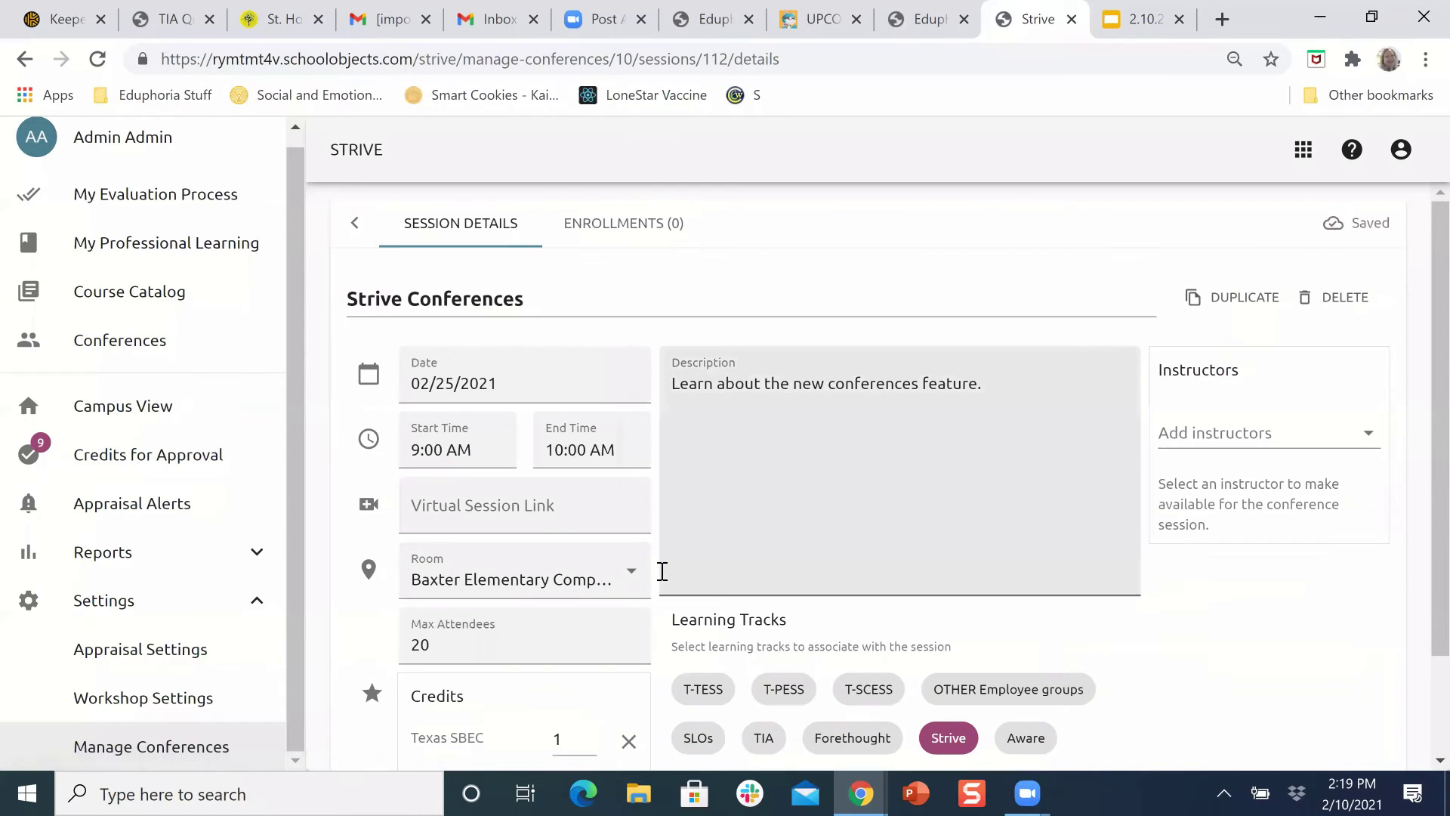
left_click(1366, 440)
scroll(1256, 647, "down", 3)
scroll(1272, 592, "up", 3)
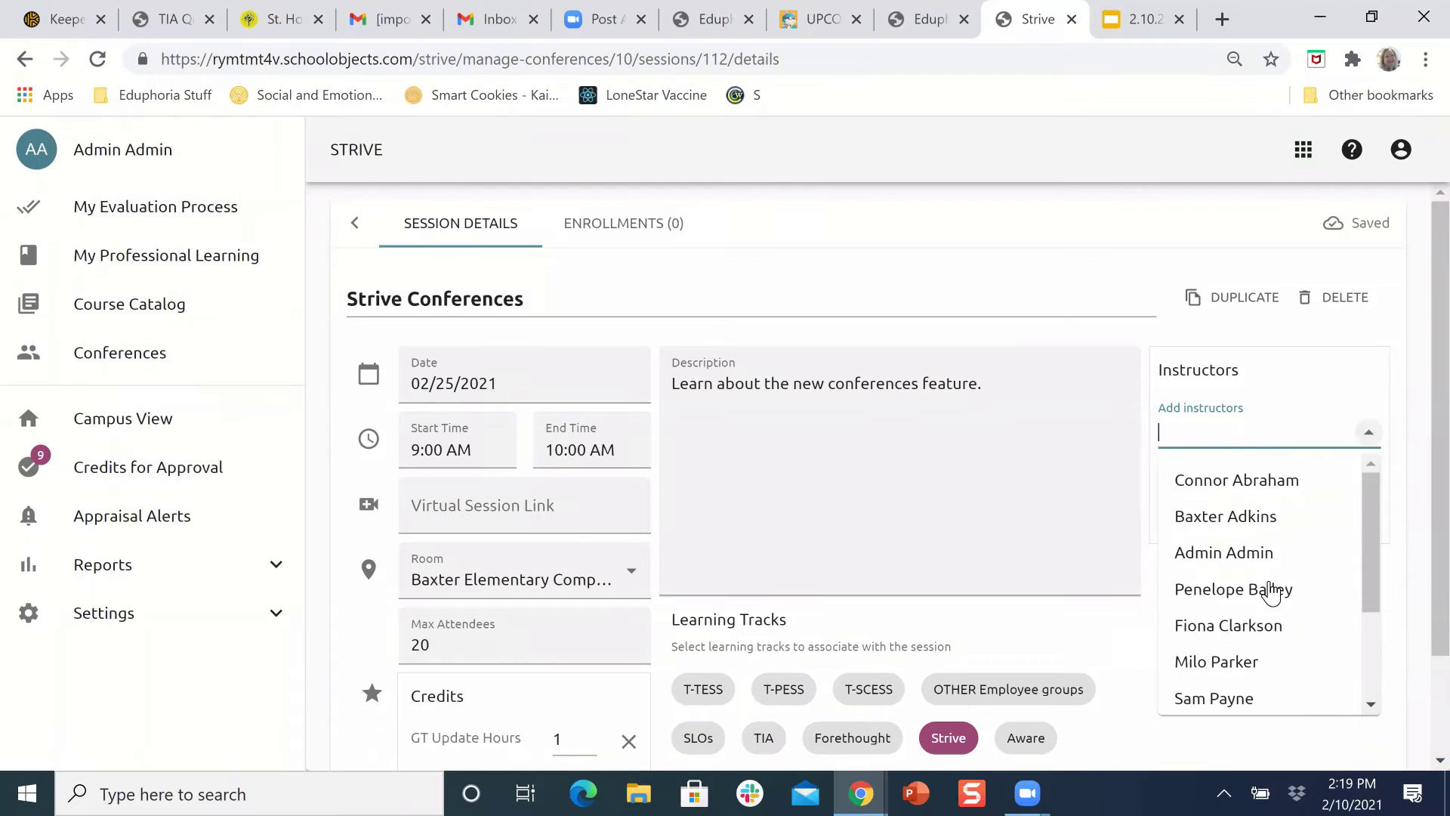
left_click(1215, 664)
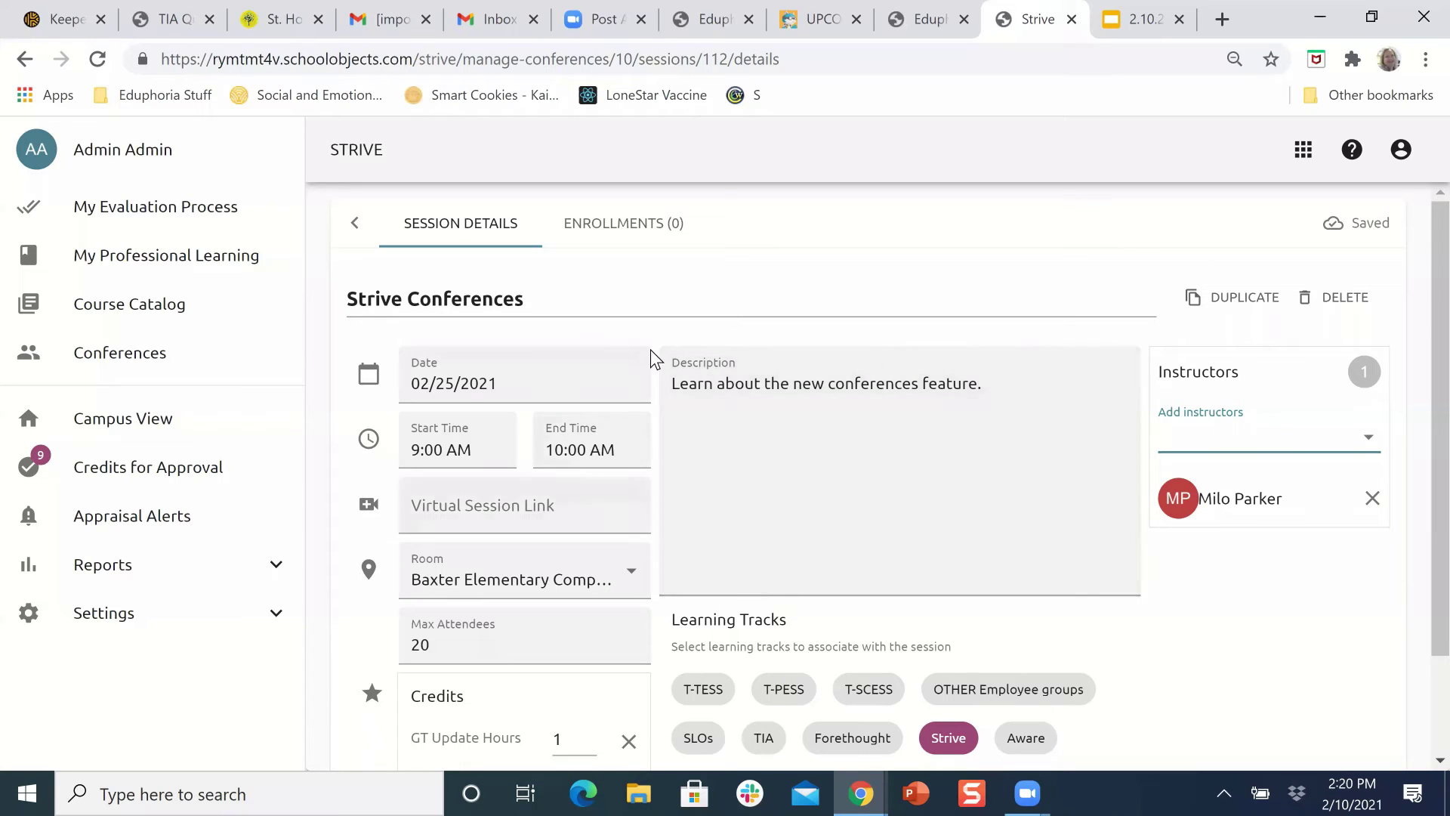
left_click(626, 225)
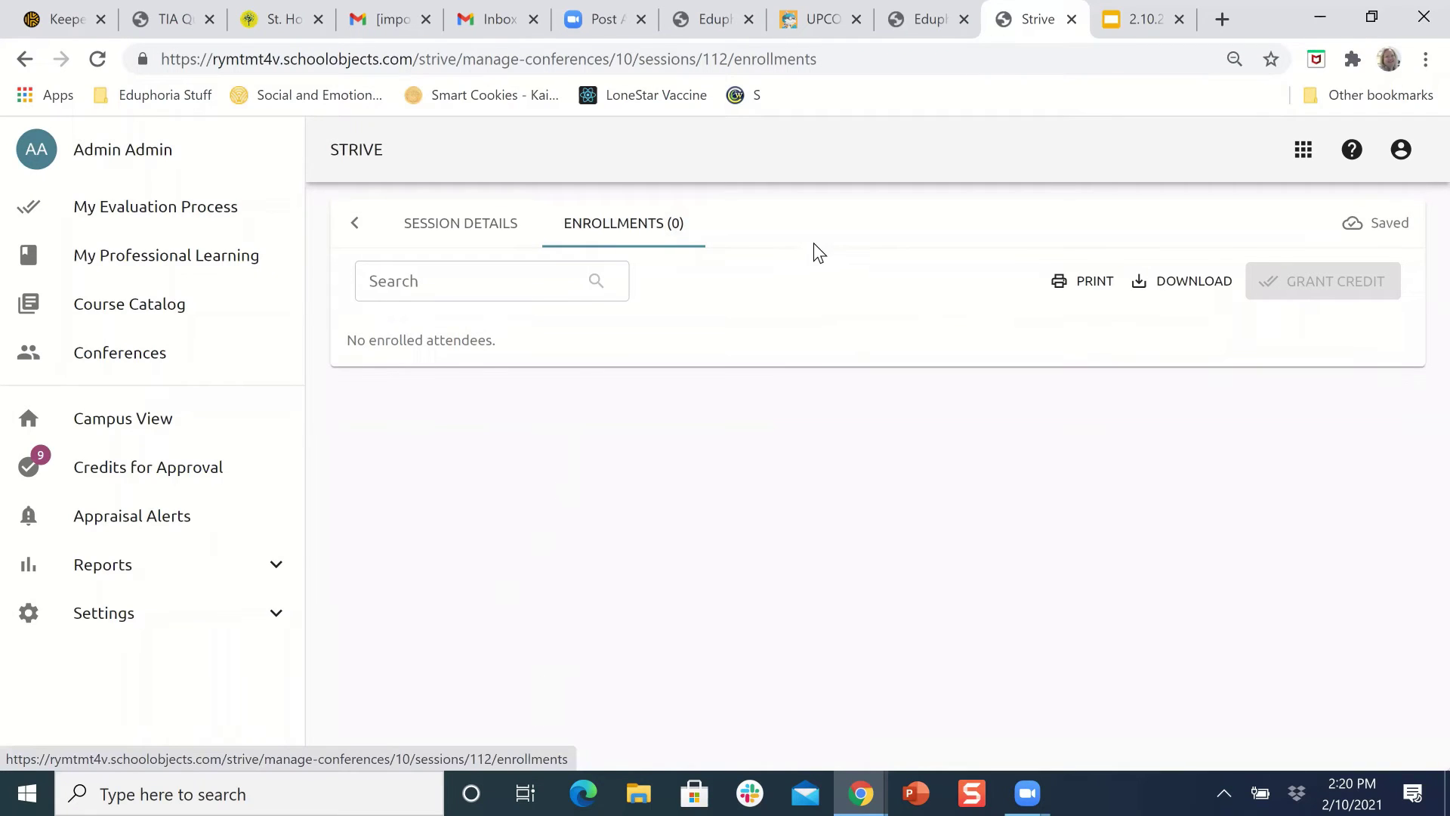
left_click(439, 237)
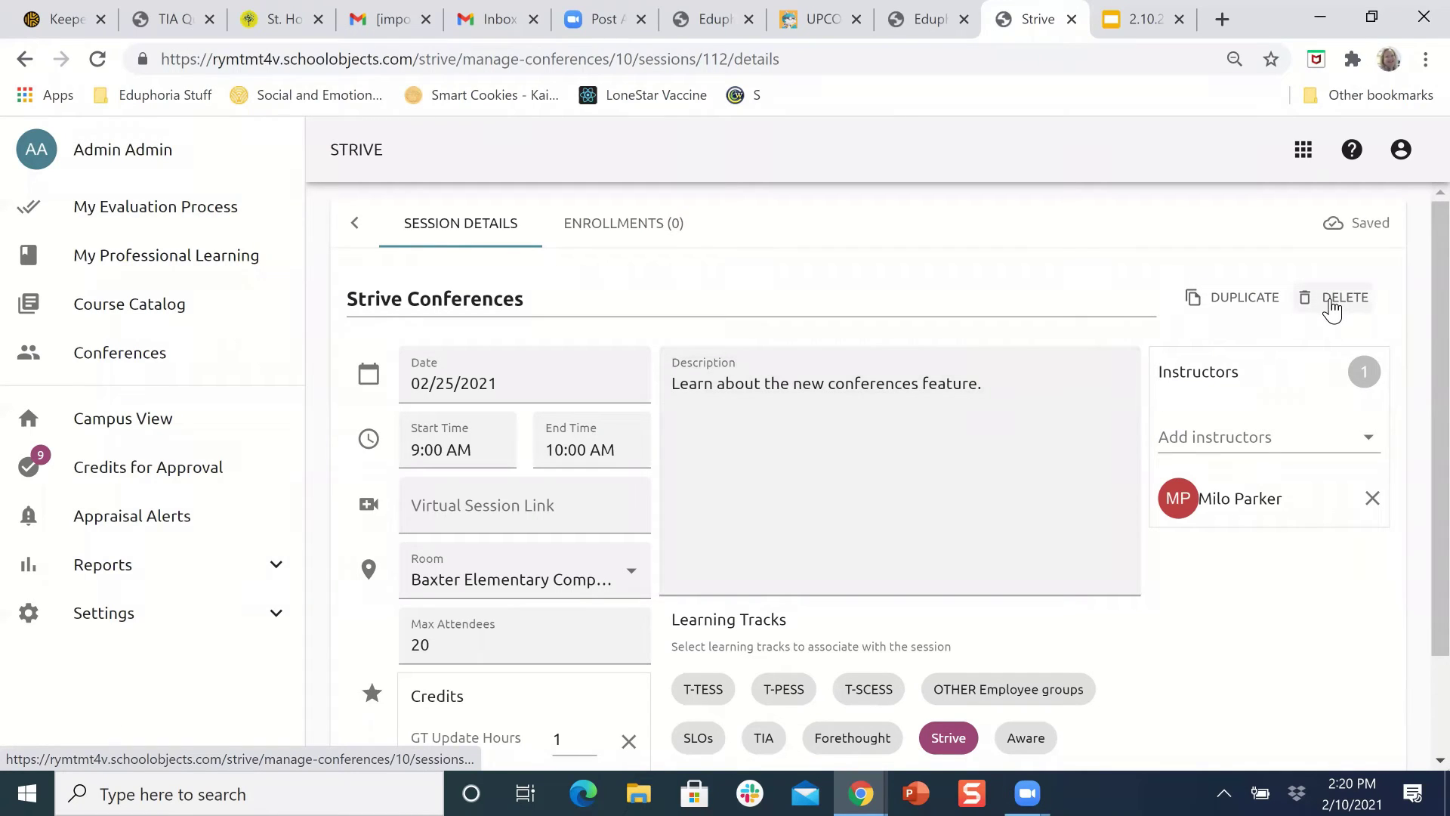
Step: Duplicate the Feb 25 Strive Conferences session and remove "Copy of" from the duplicate's title
left_click(1227, 305)
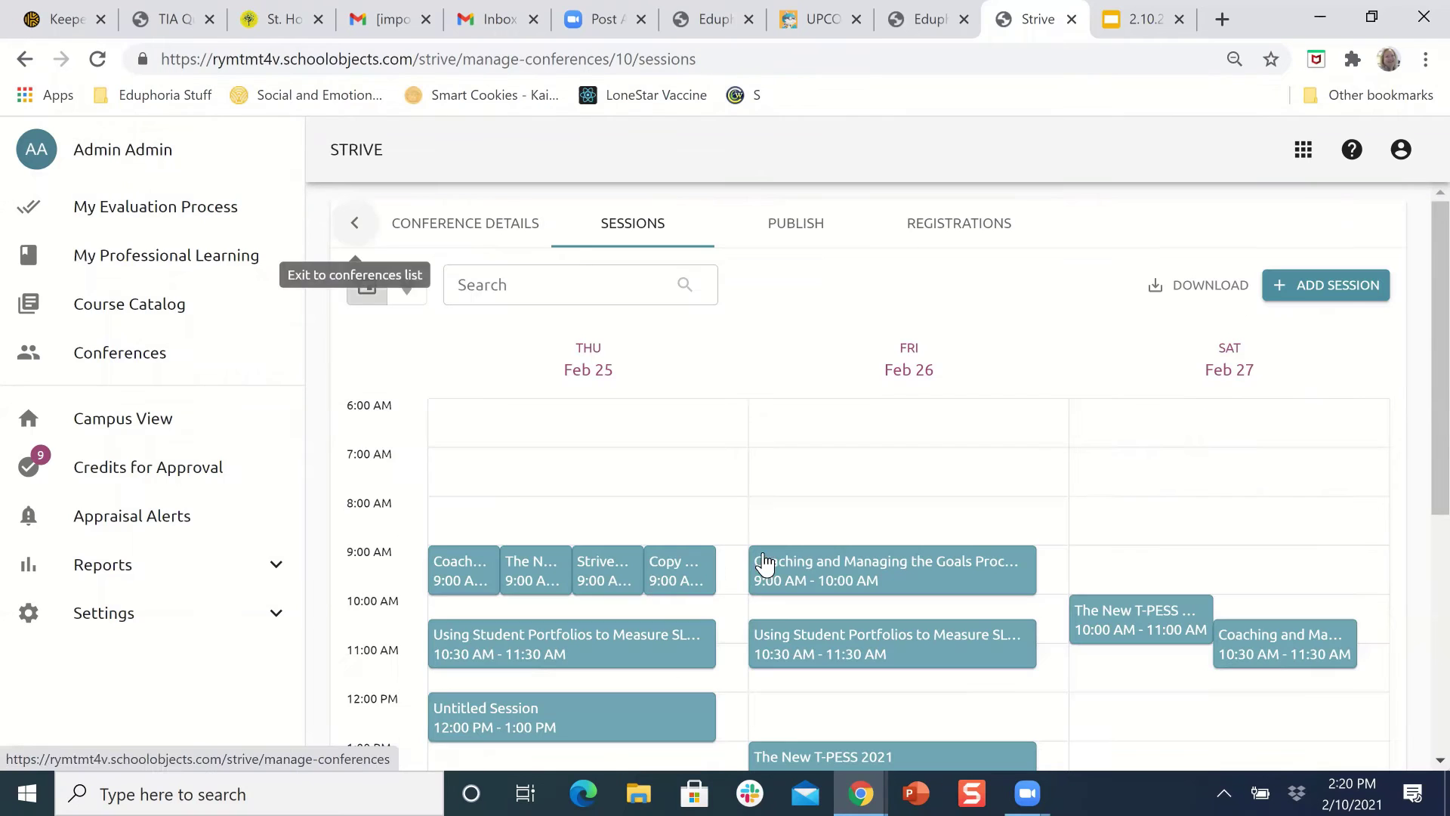
left_click(684, 576)
left_click(421, 290)
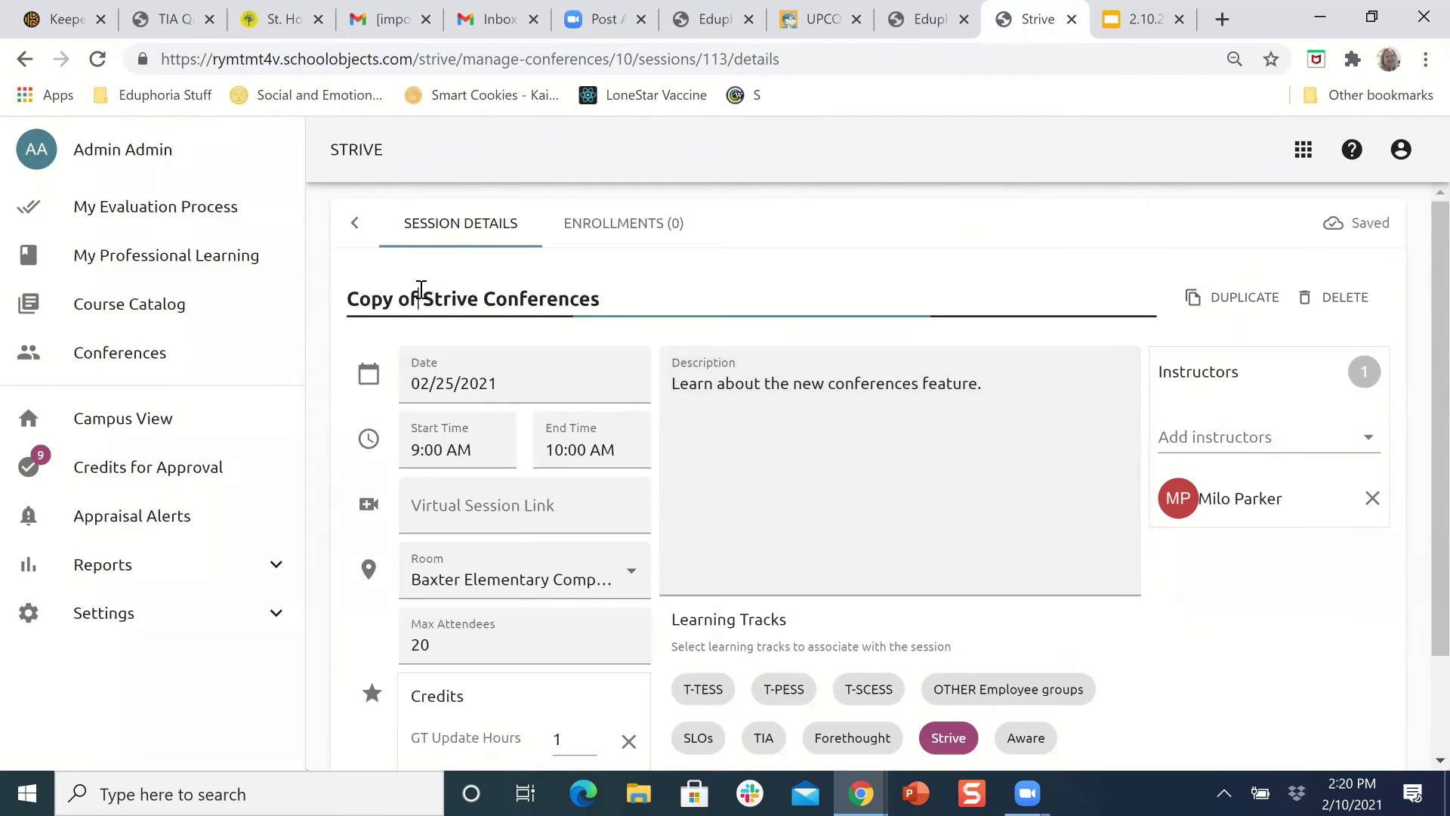
key("BackSpace")
key("BackSpace")
key("BackSpace")
key("BackSpace")
key("BackSpace")
key("BackSpace")
key("BackSpace")
key("BackSpace")
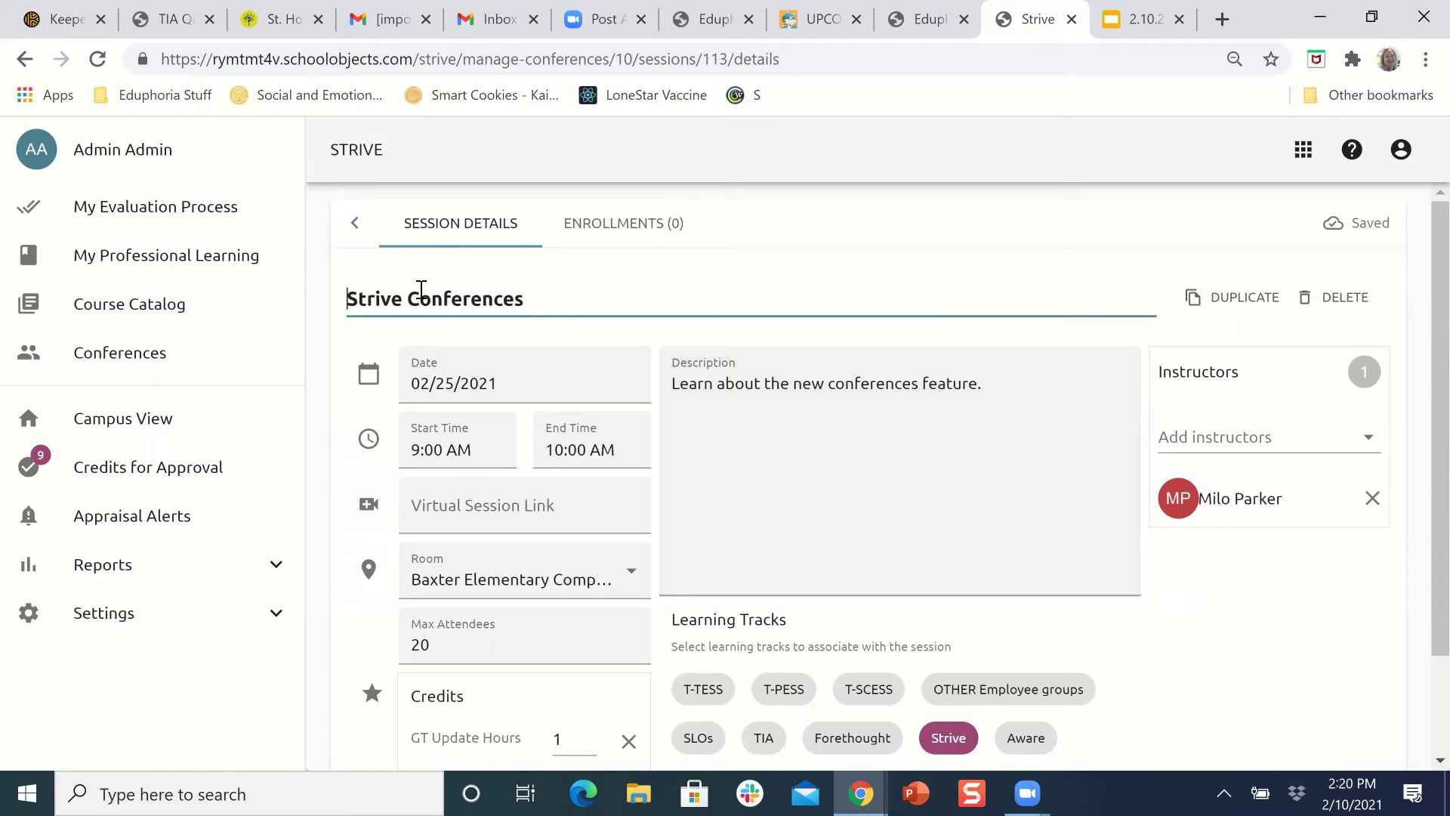
Step: Set the duplicated session's date to 02/26/2021 and return to the session schedule
left_click(479, 382)
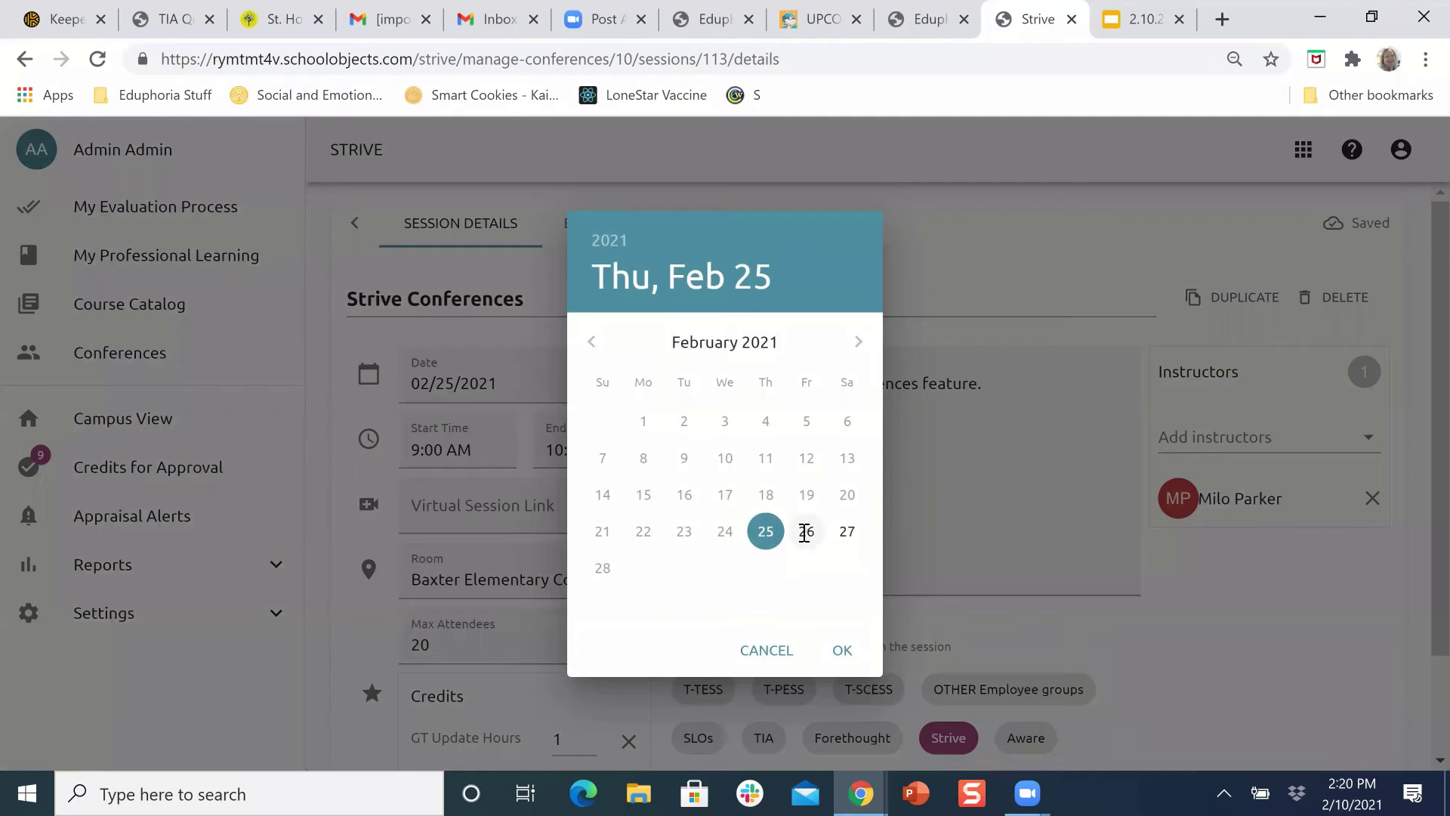
left_click(805, 532)
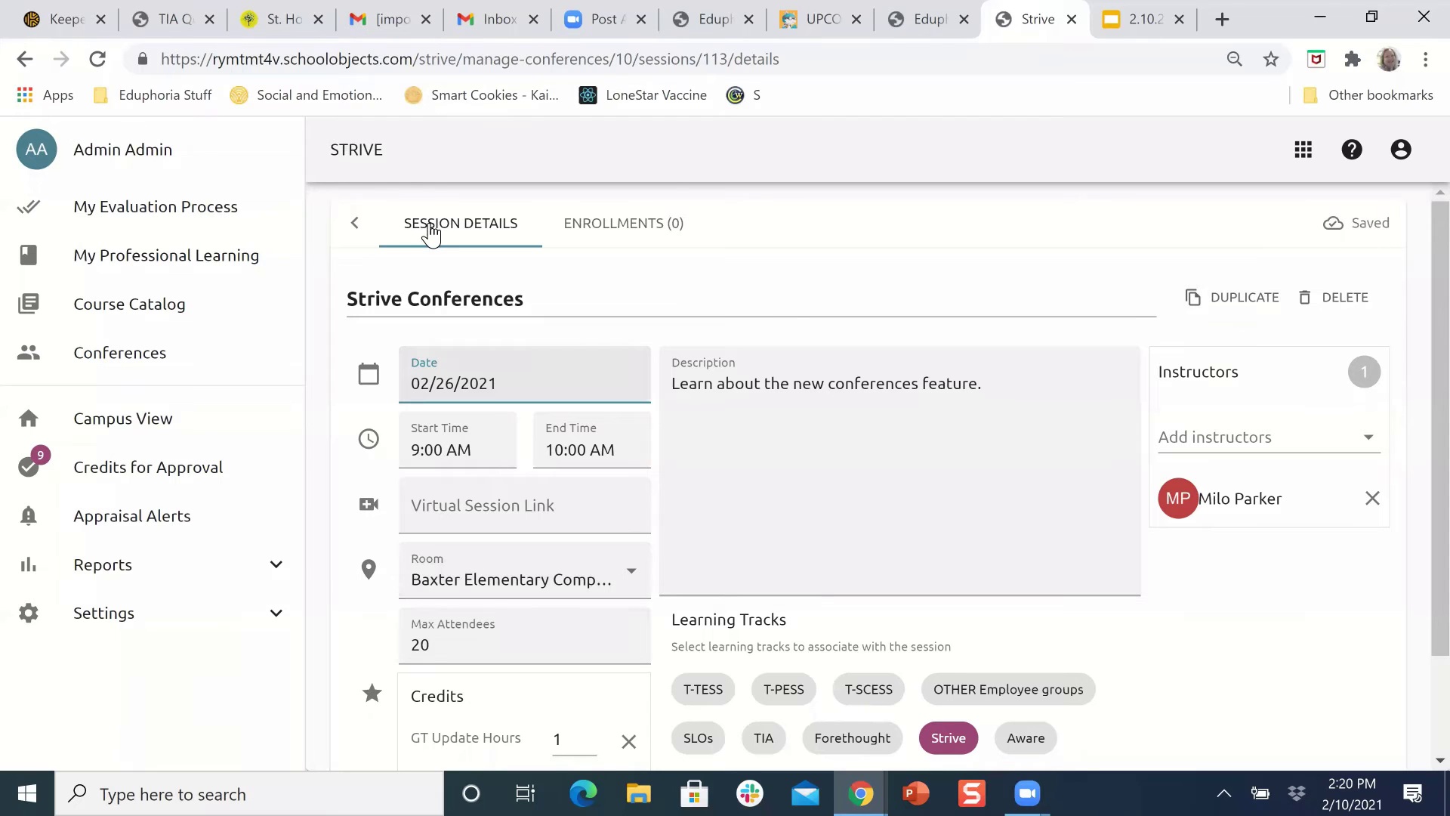
left_click(362, 233)
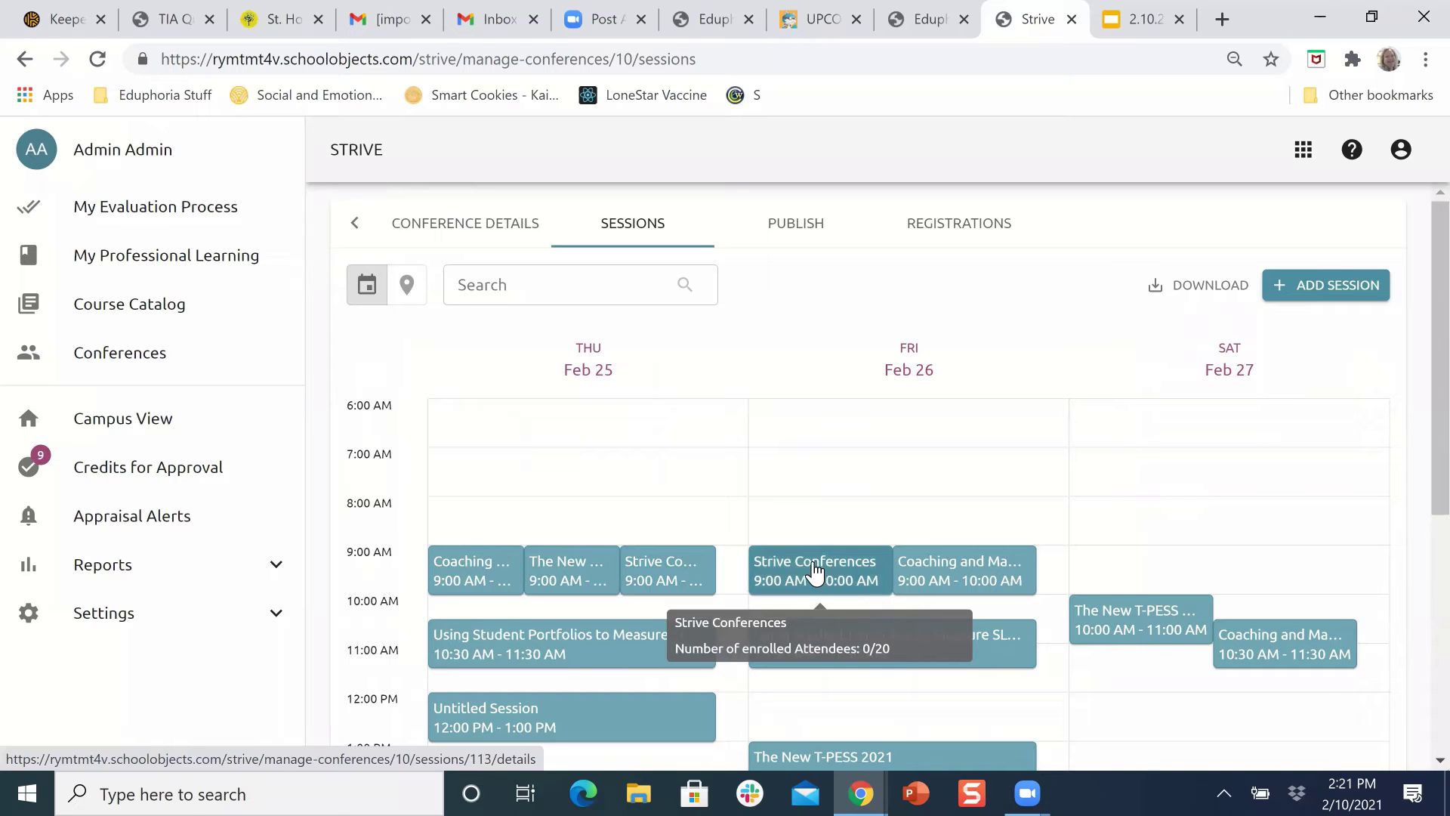
Step: Make another duplicate of the Feb 25 Strive Conferences session and title it Strive Conferences
left_click(665, 574)
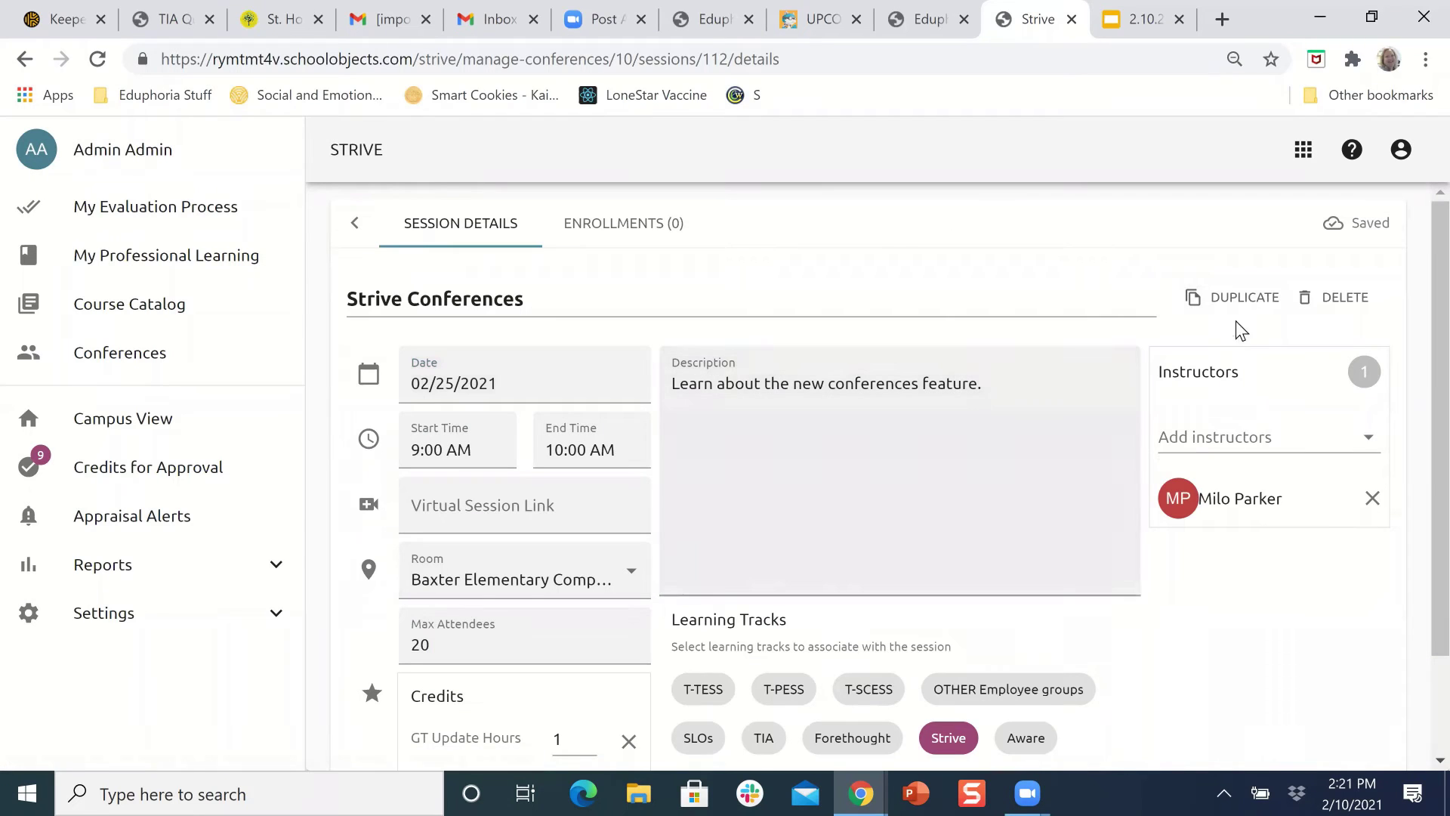
left_click(1233, 306)
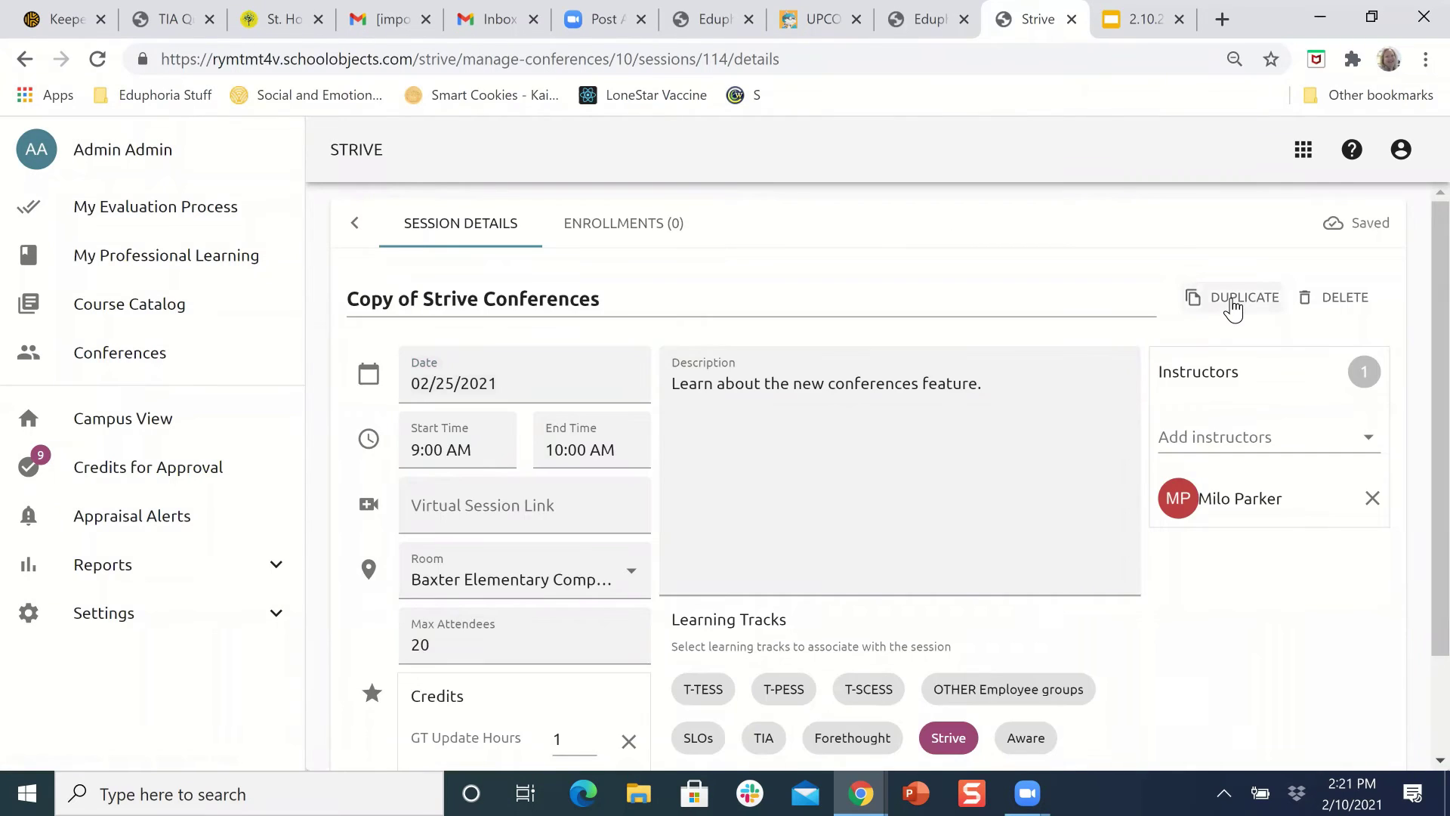
left_click(426, 298)
key("BackSpace")
key("BackSpace")
key("BackSpace")
key("BackSpace")
key("BackSpace")
key("BackSpace")
key("BackSpace")
key("BackSpace")
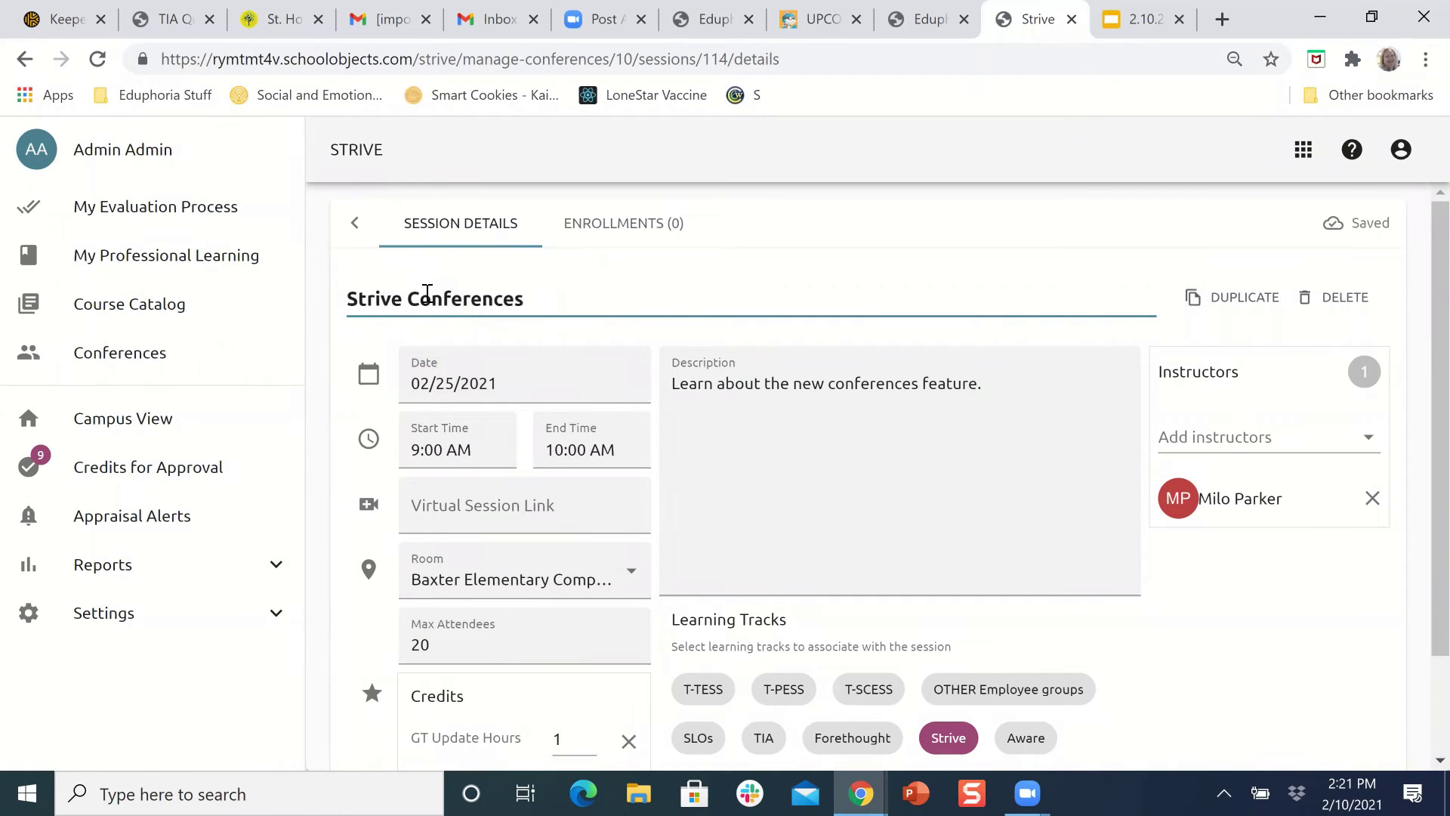
Step: Set this second duplicate's date to 02/27/2021 and review the conference's session schedule
left_click(447, 383)
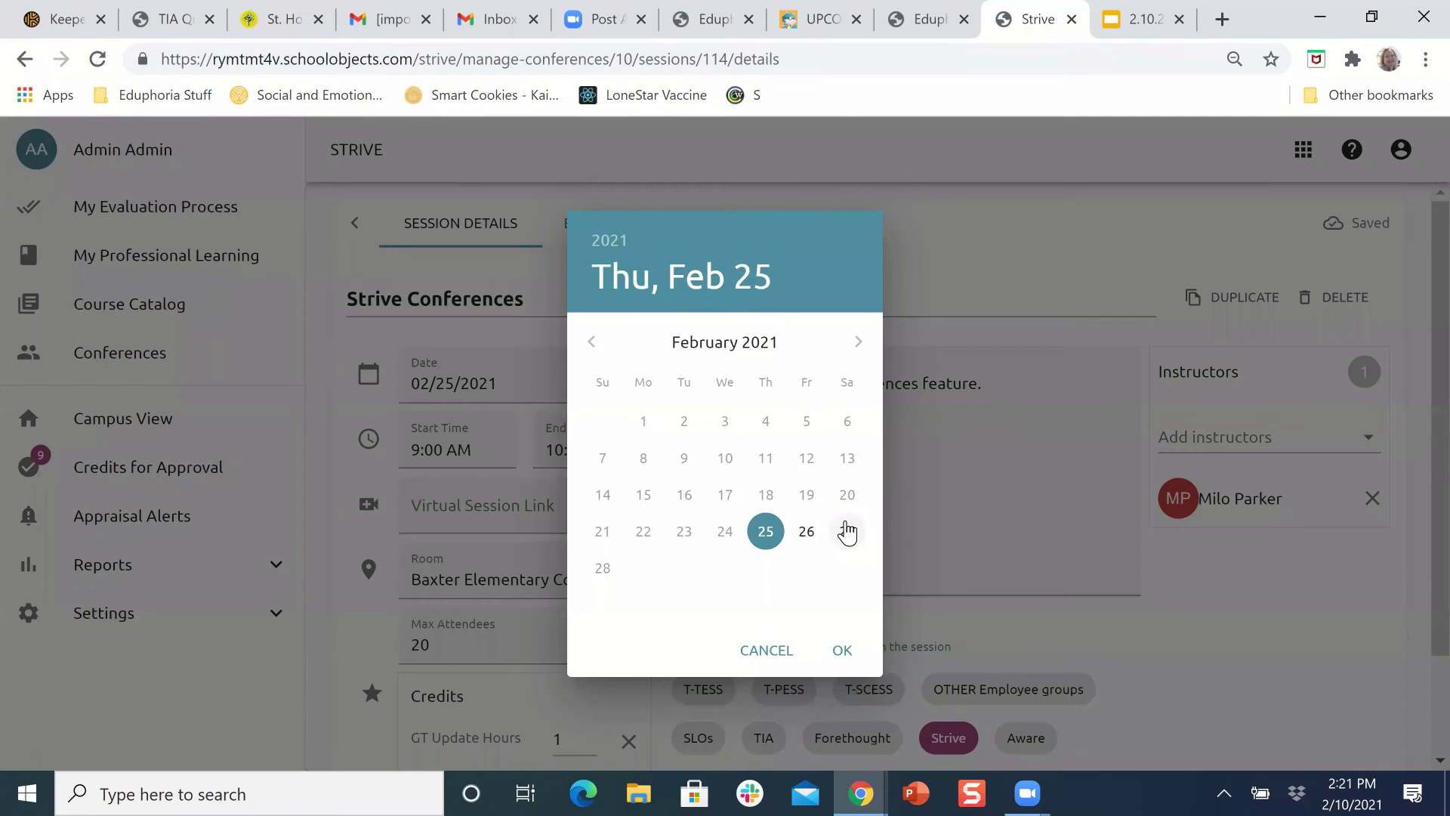
left_click(847, 528)
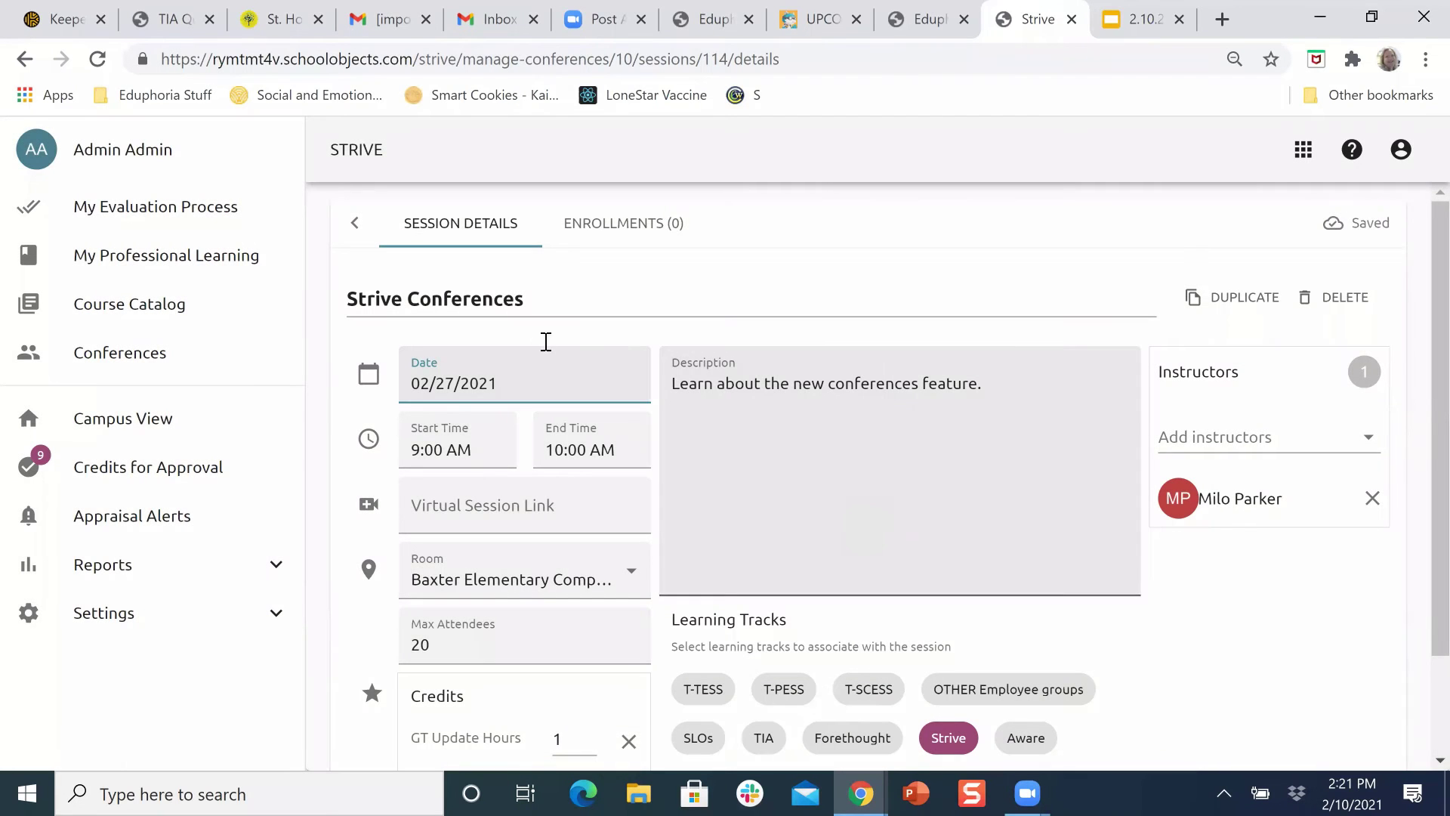
left_click(360, 231)
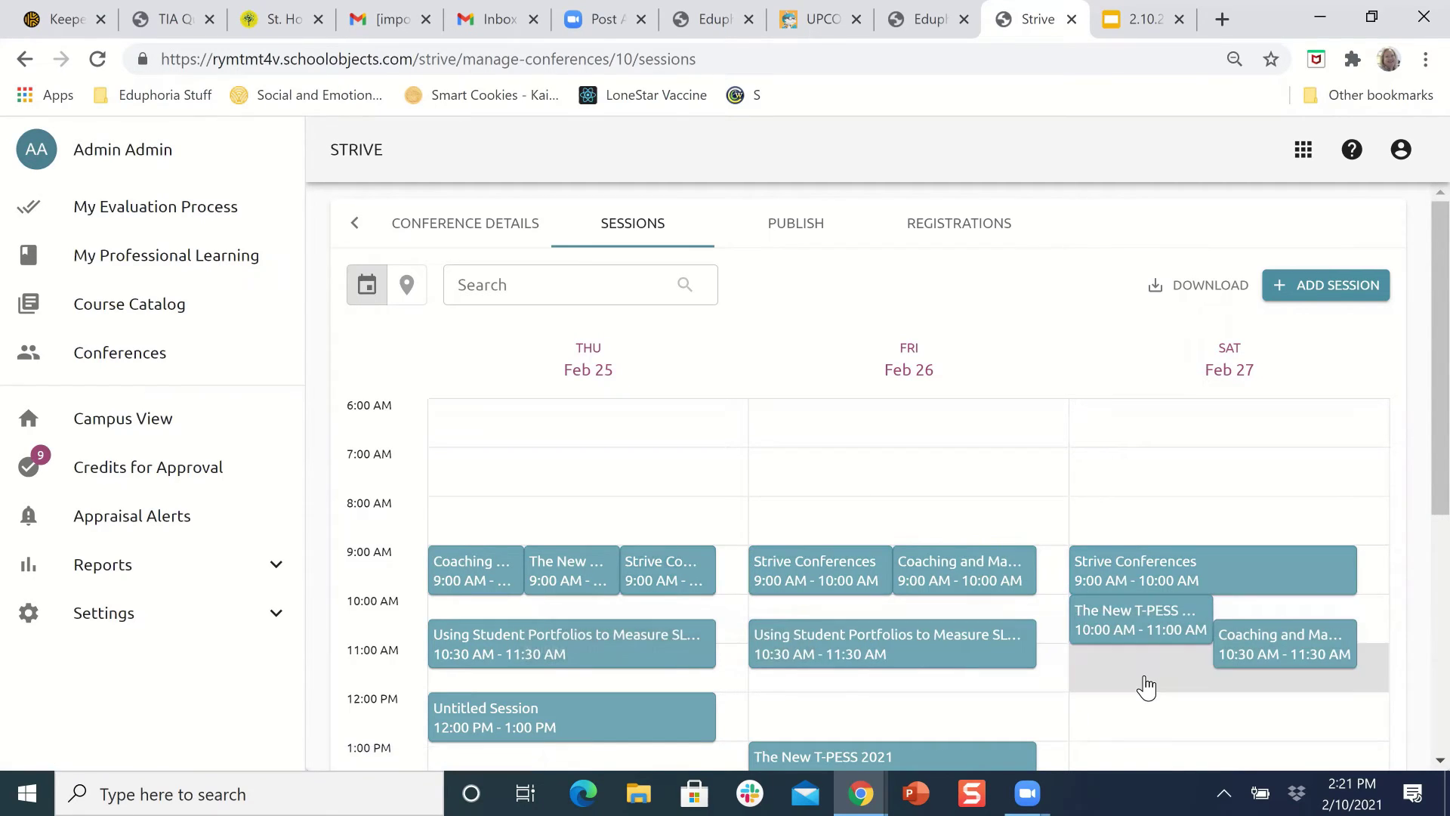
scroll(1146, 687, "down", 1)
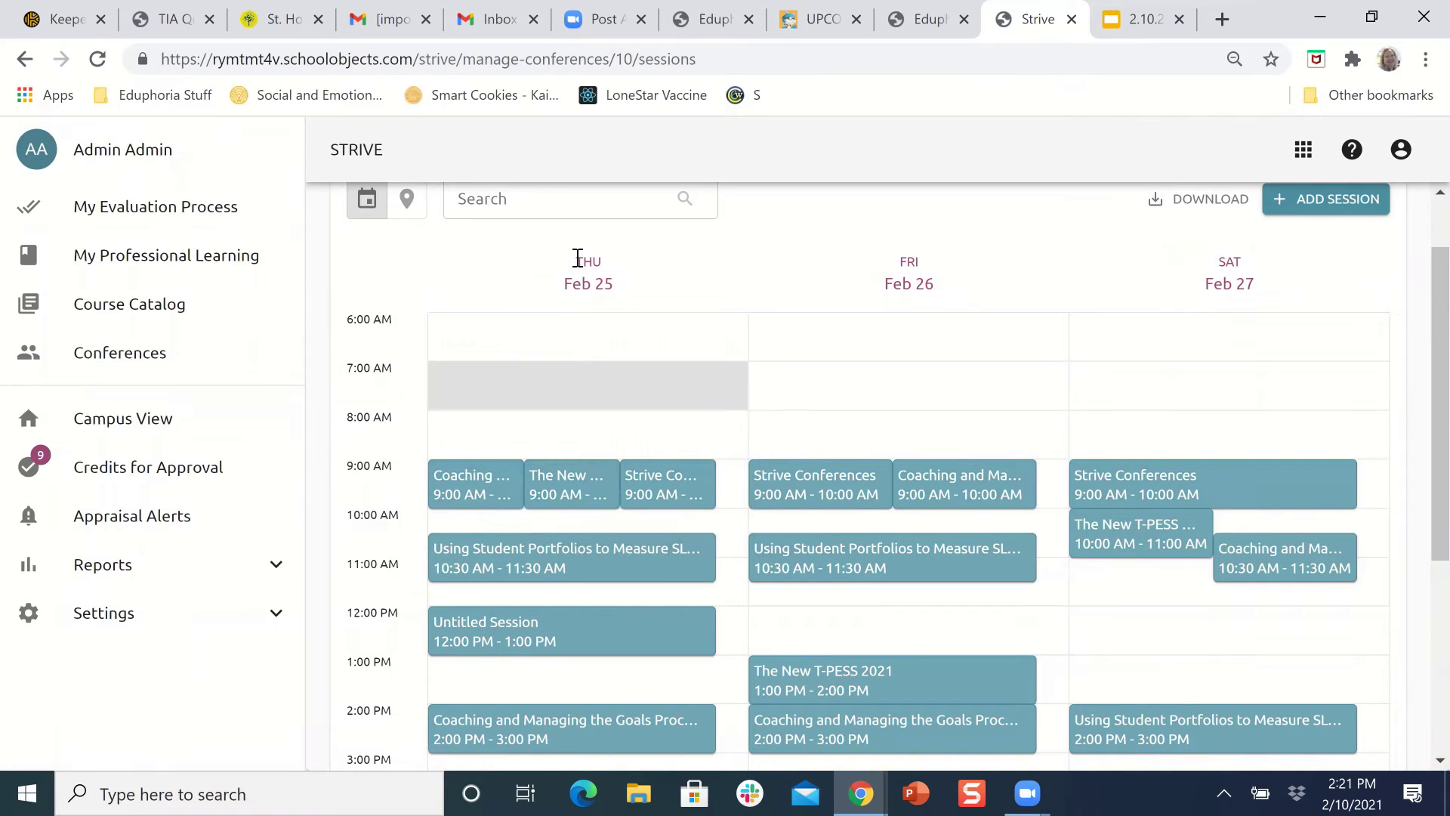
scroll(933, 337, "up", 2)
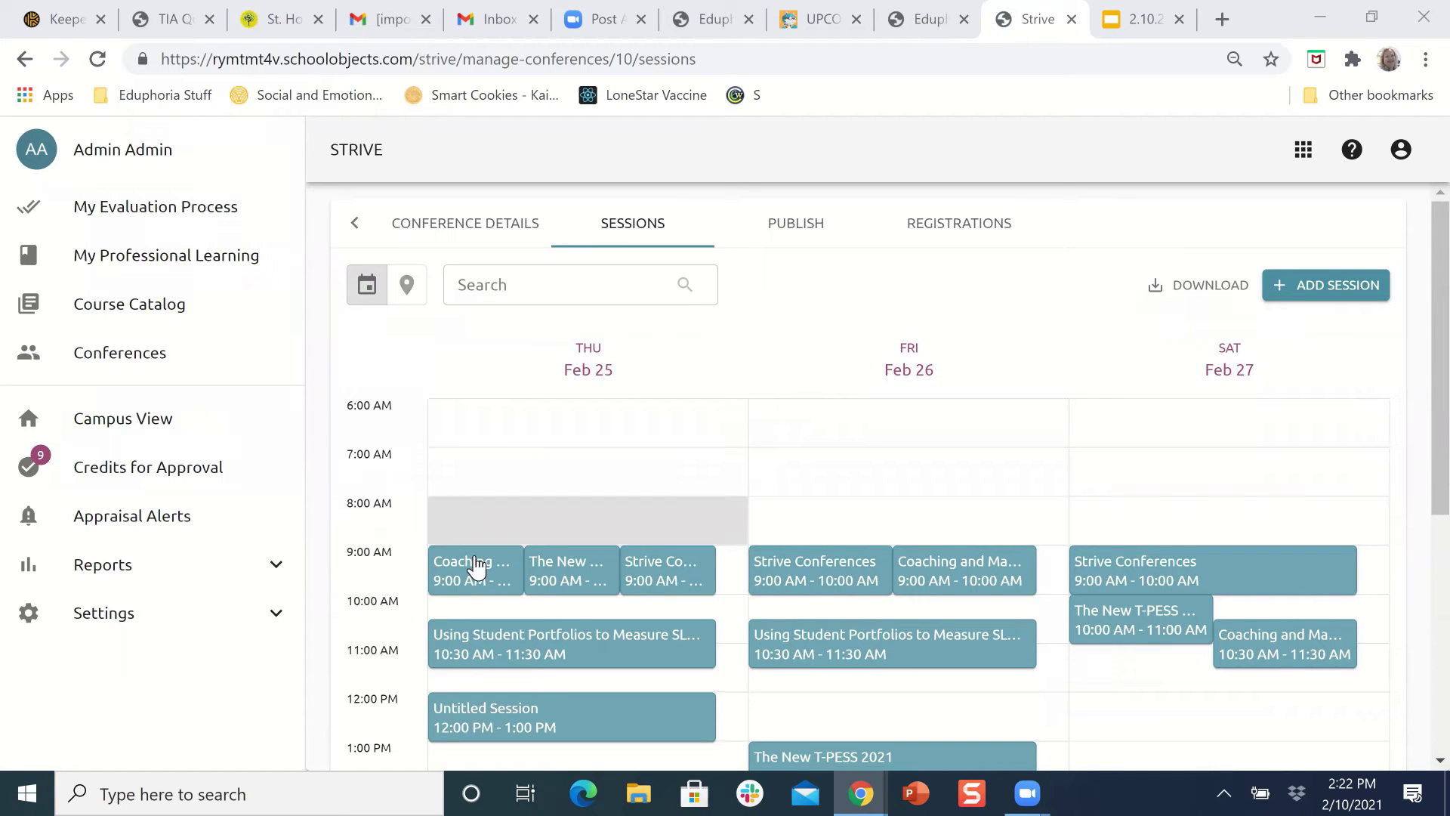
Step: In the location view, move the Feb 25 Strive Conferences session to 10:00 AM in Baxter Elementary Computer Lab 1 and check its details
left_click(406, 295)
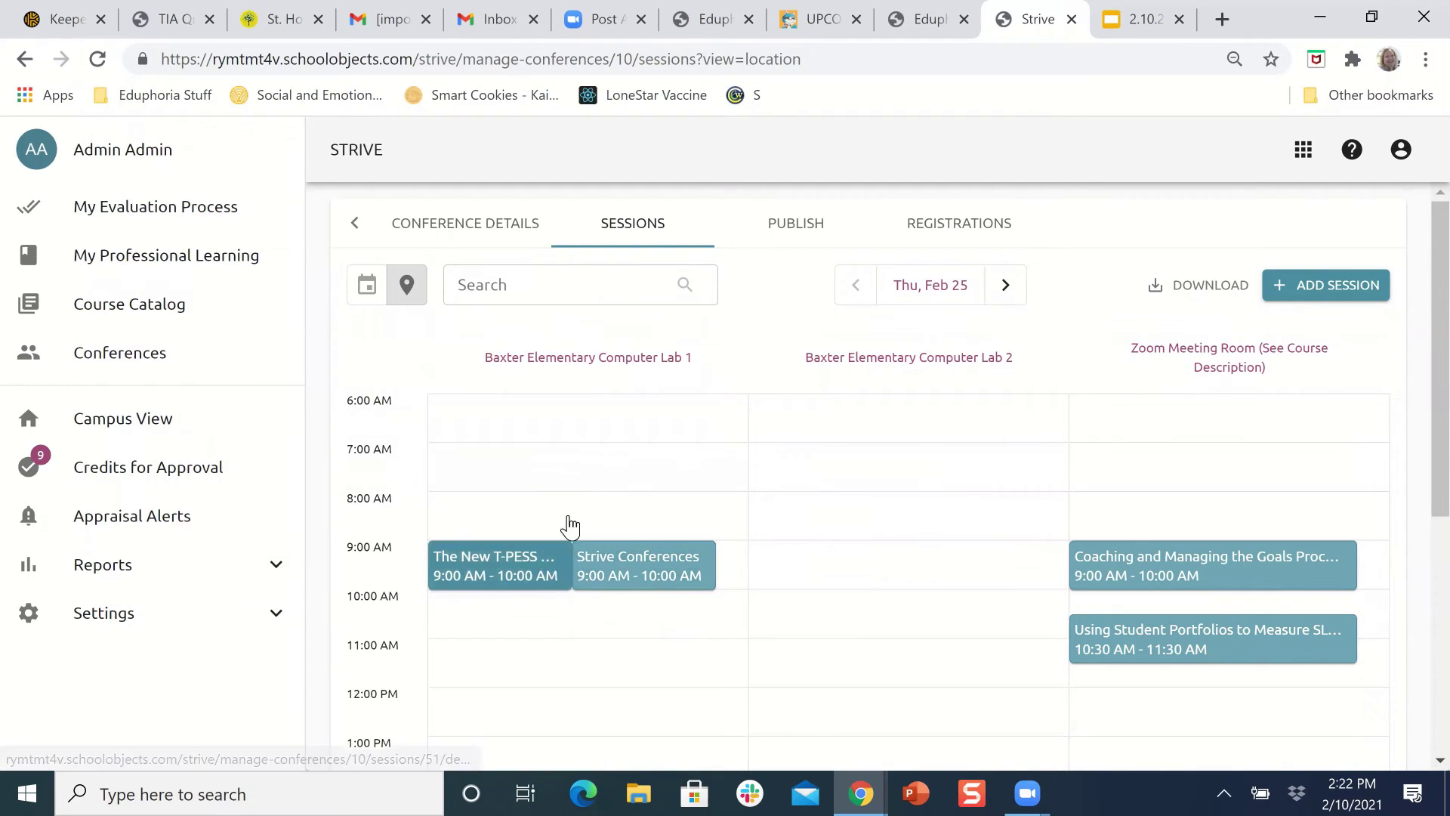
mouse_move(626, 575)
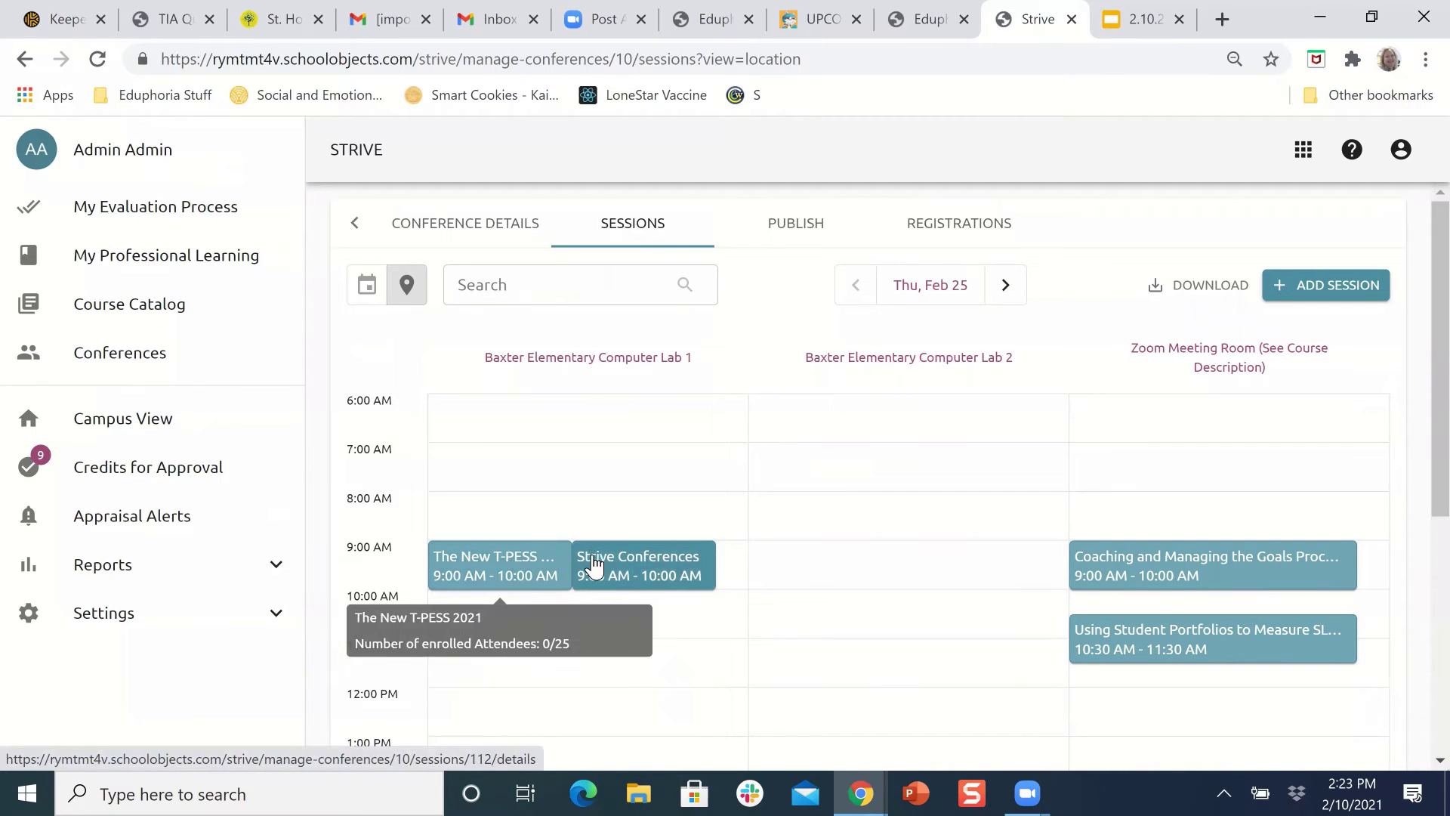
left_click_drag(611, 558, 571, 618)
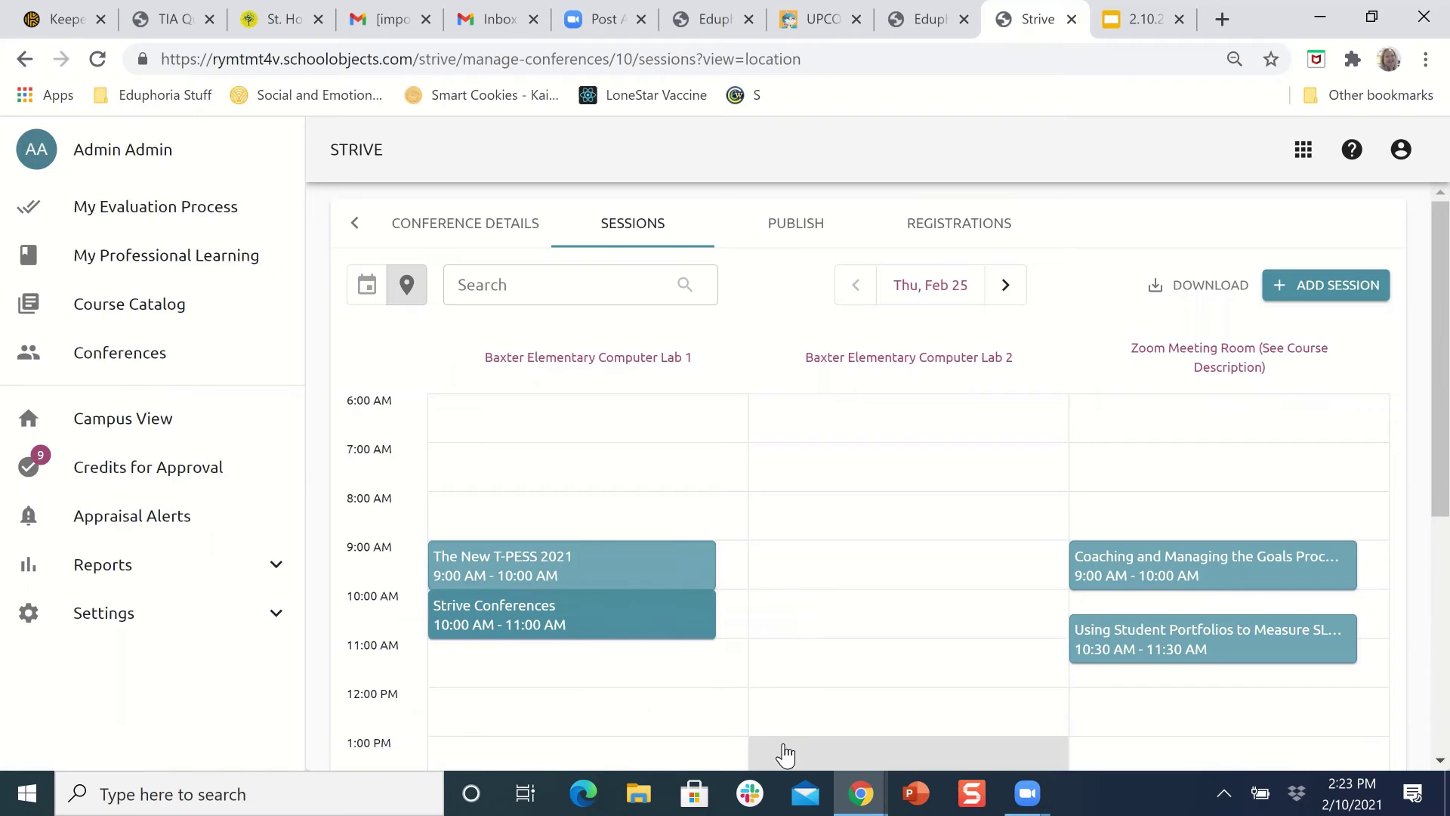
left_click(566, 623)
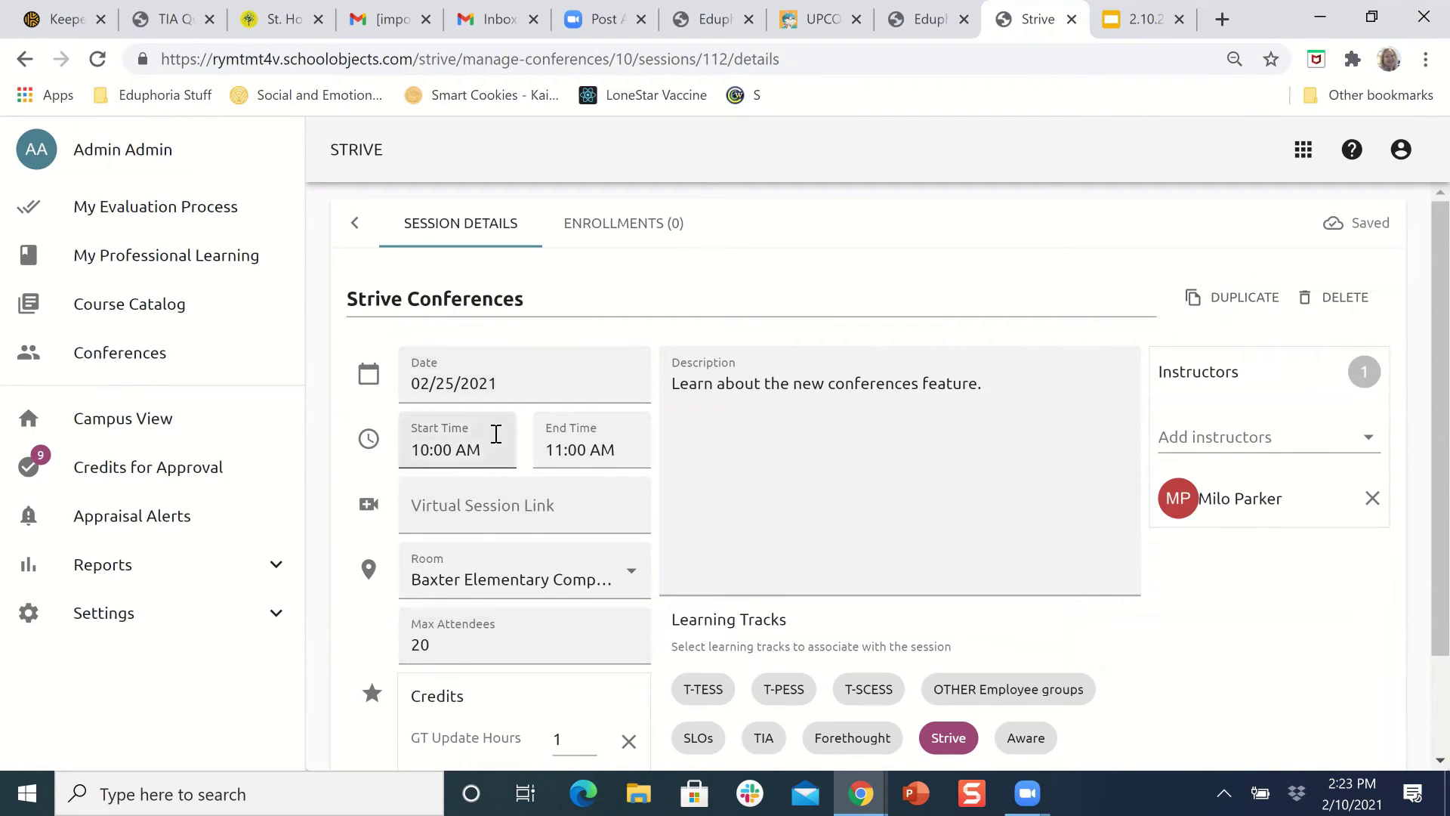
left_click(354, 224)
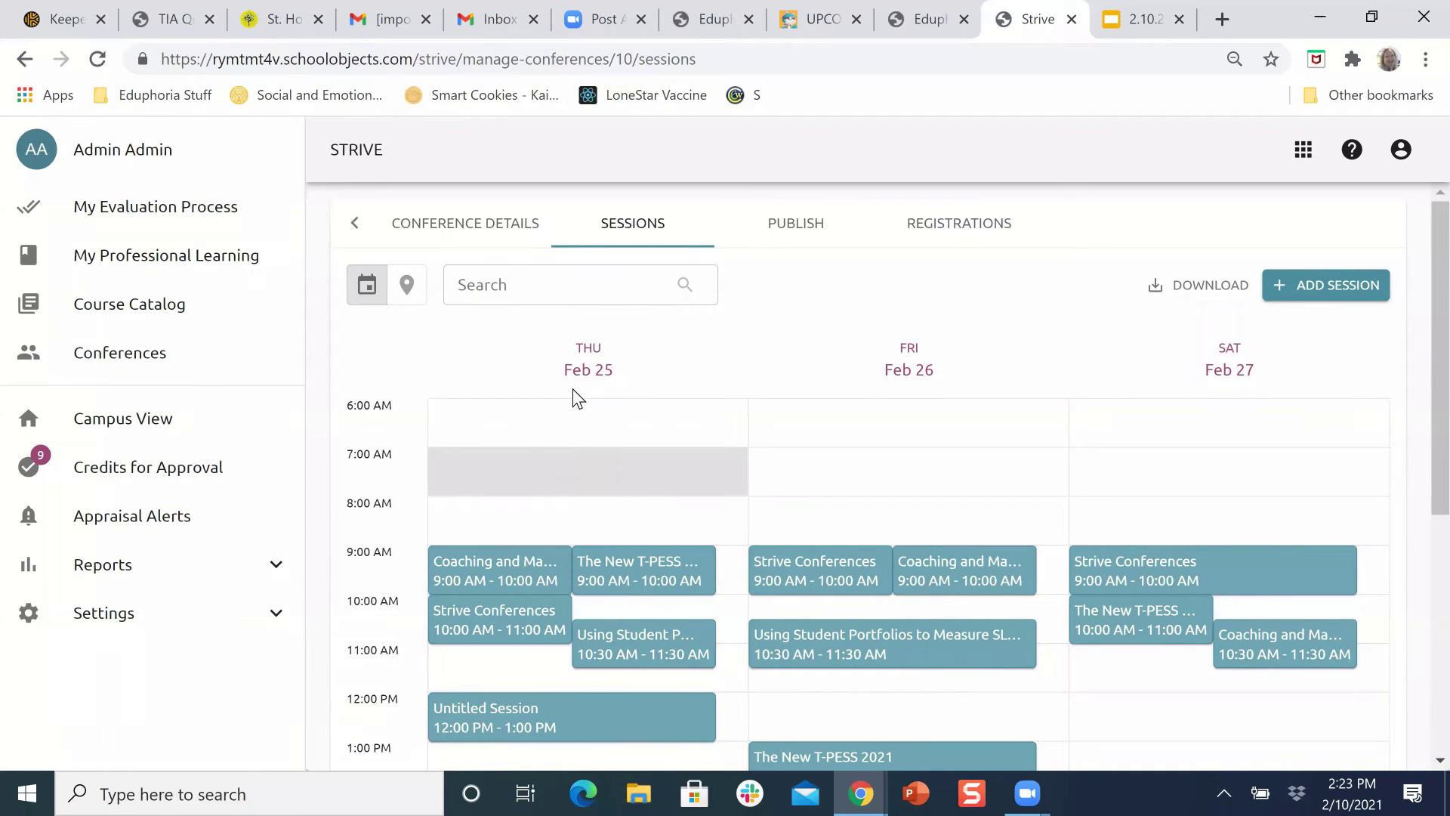
Step: Review the sessions by location for Feb 25, 26 and 27, and return to the calendar view of the schedule
left_click(409, 287)
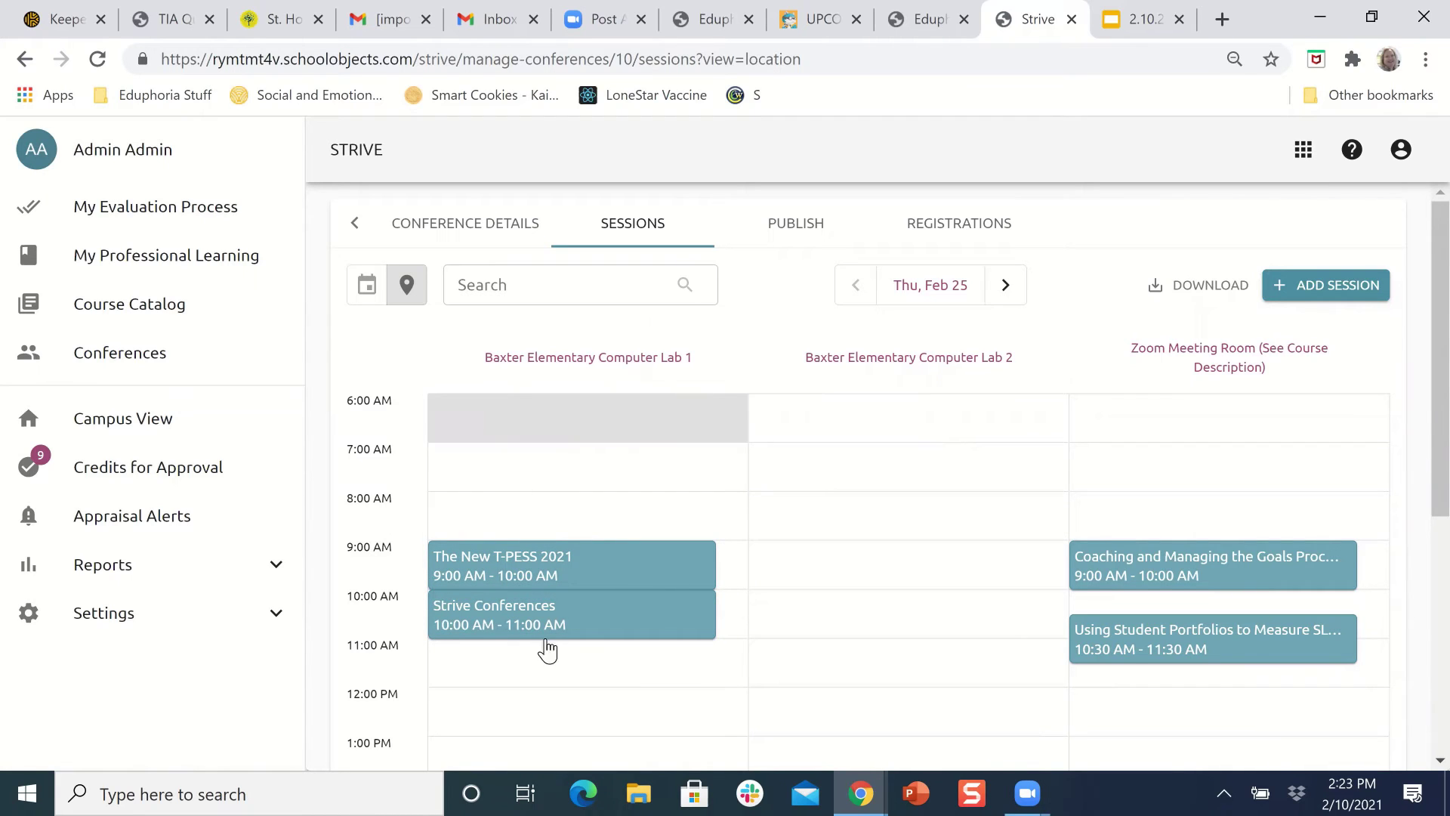
left_click(1009, 285)
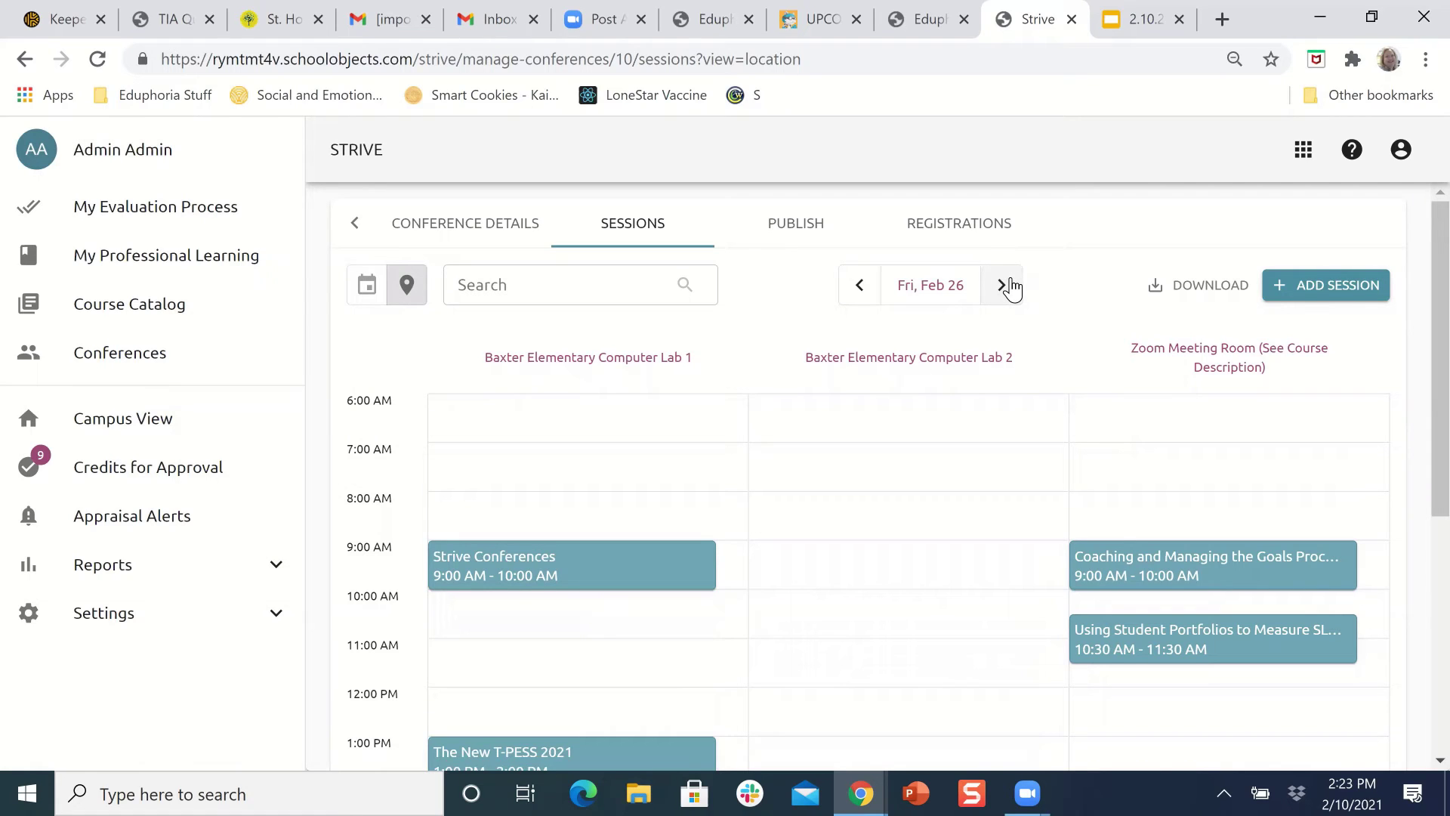
left_click(1009, 285)
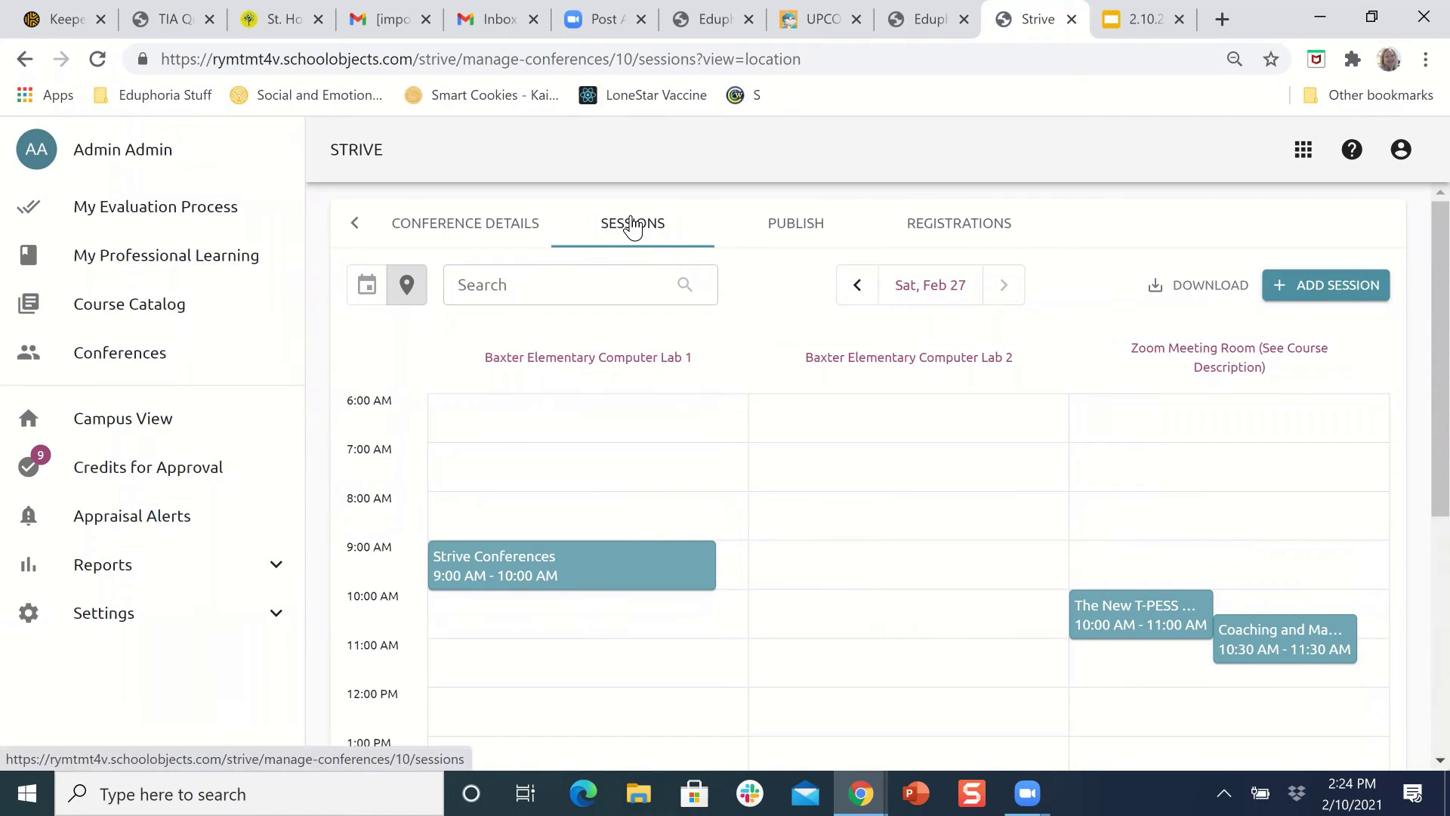
left_click(366, 288)
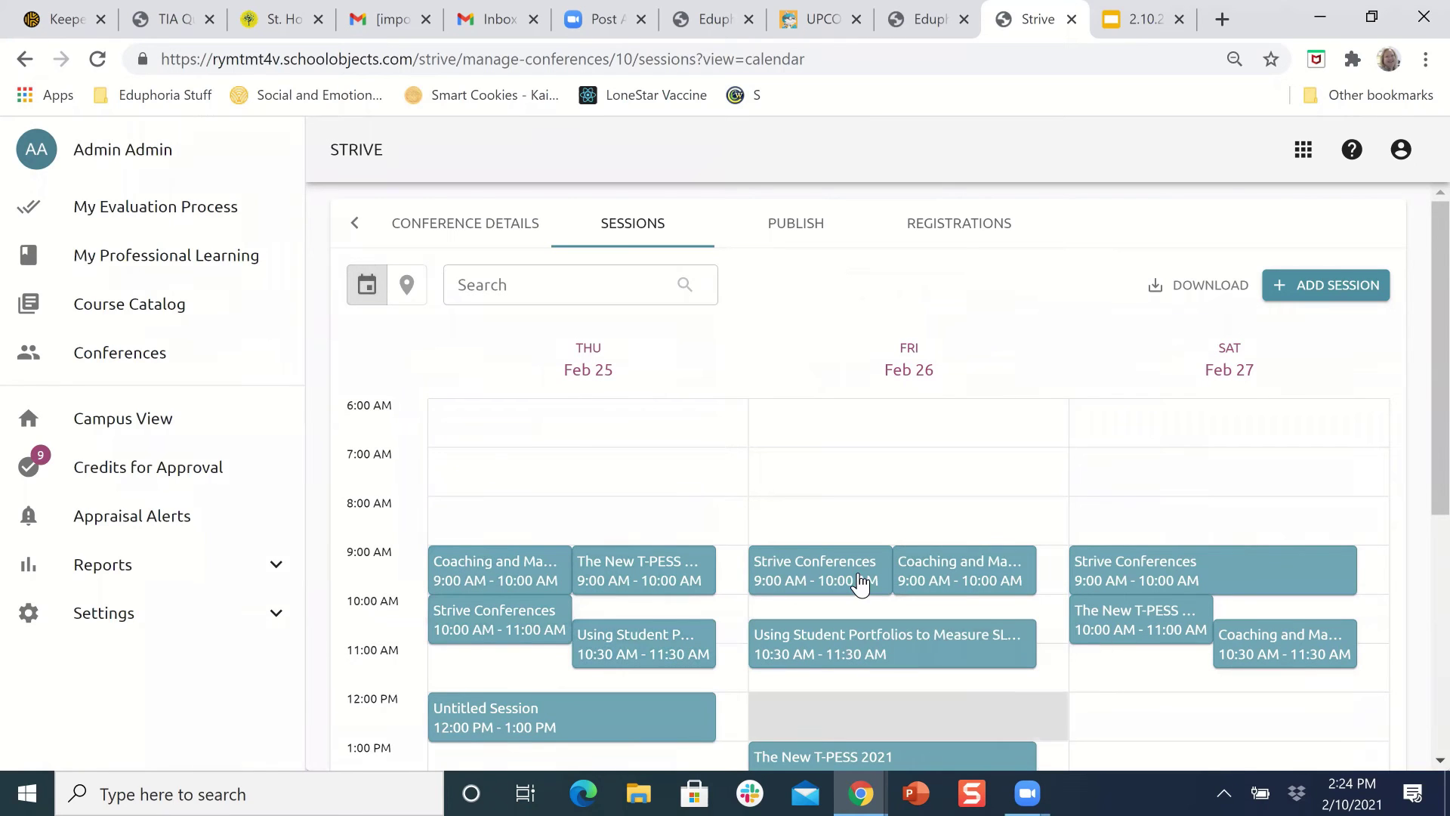
scroll(1013, 524, "down", 3)
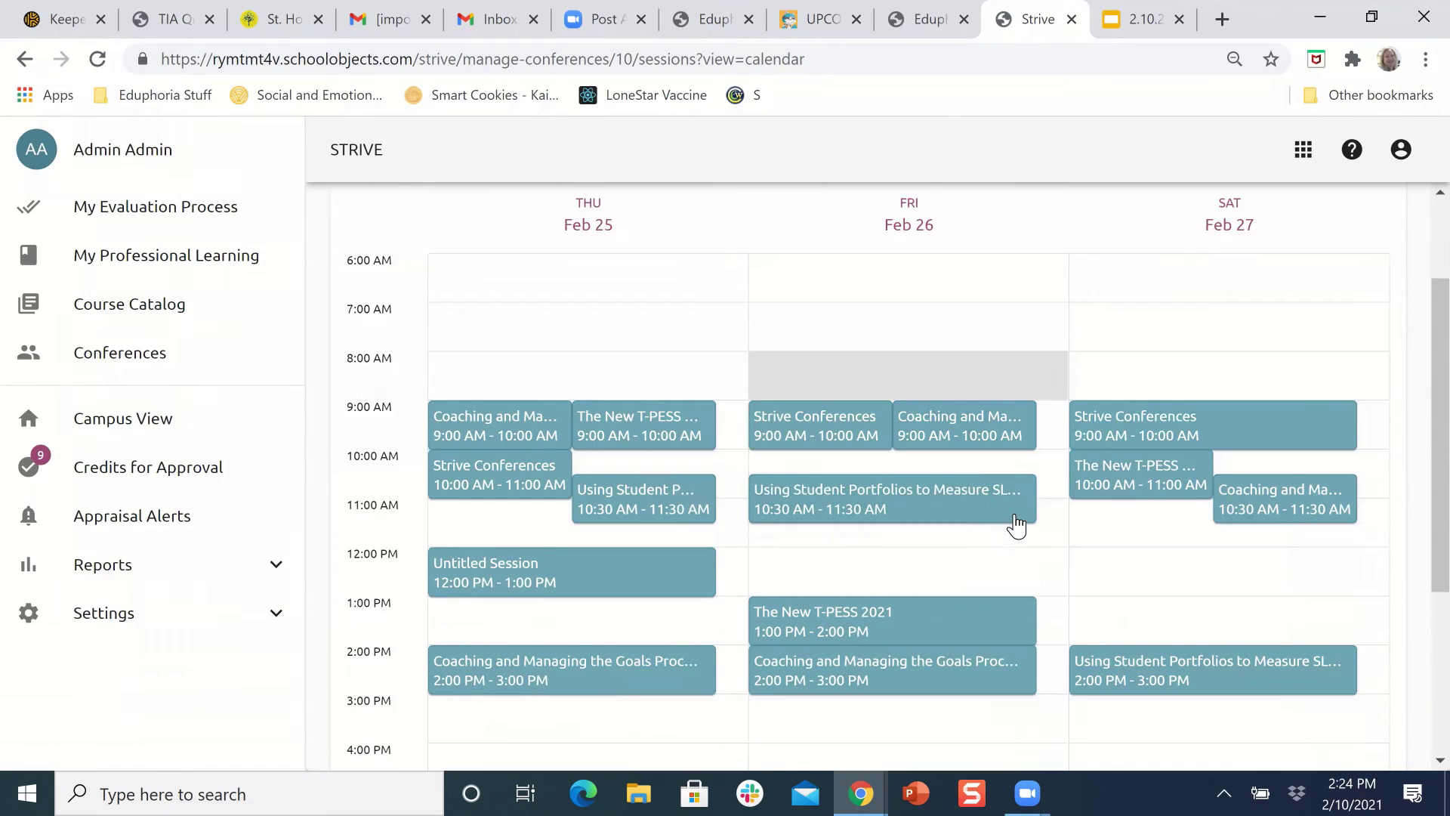
scroll(1038, 679, "up", 2)
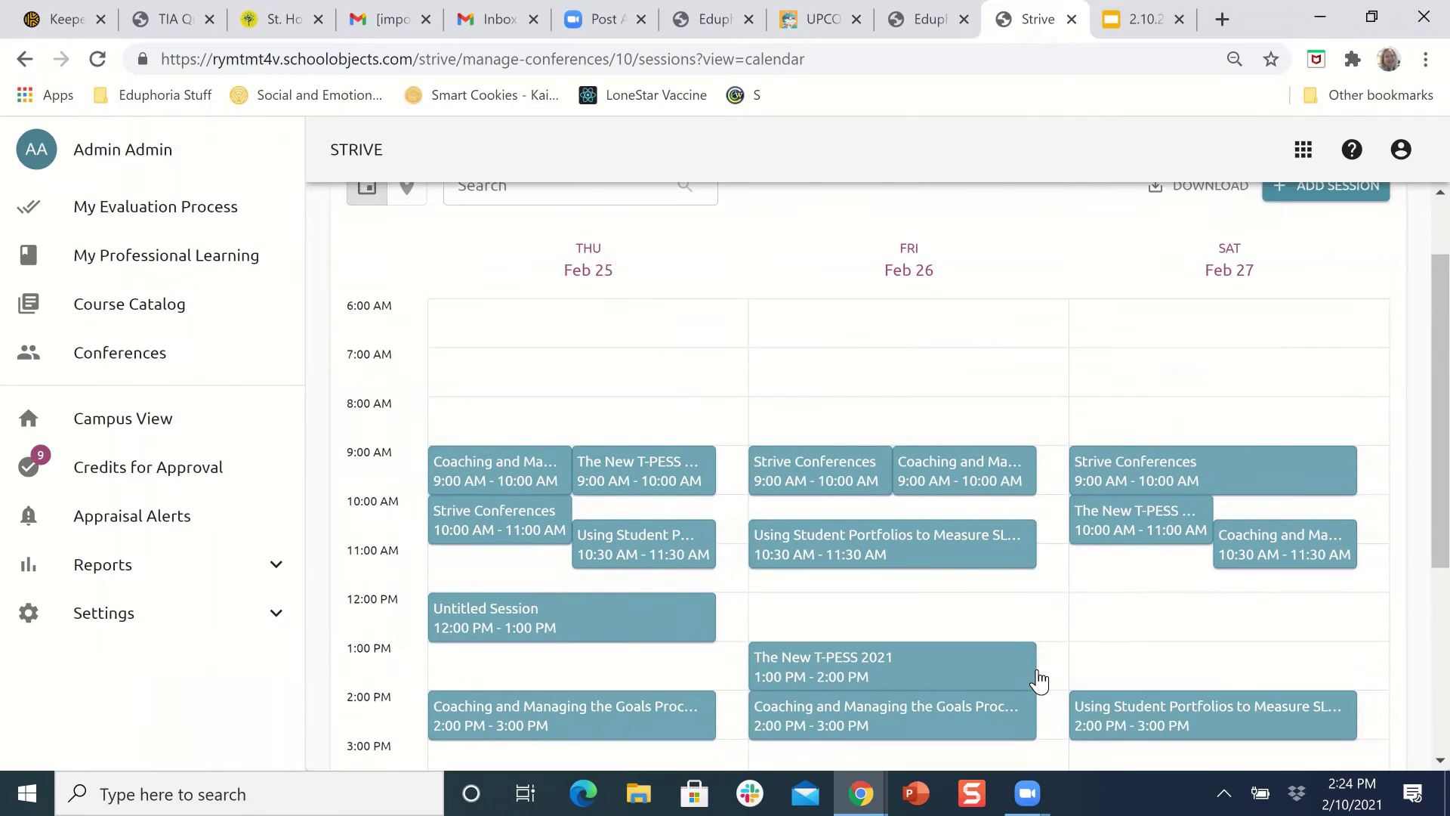
scroll(1038, 680, "up", 1)
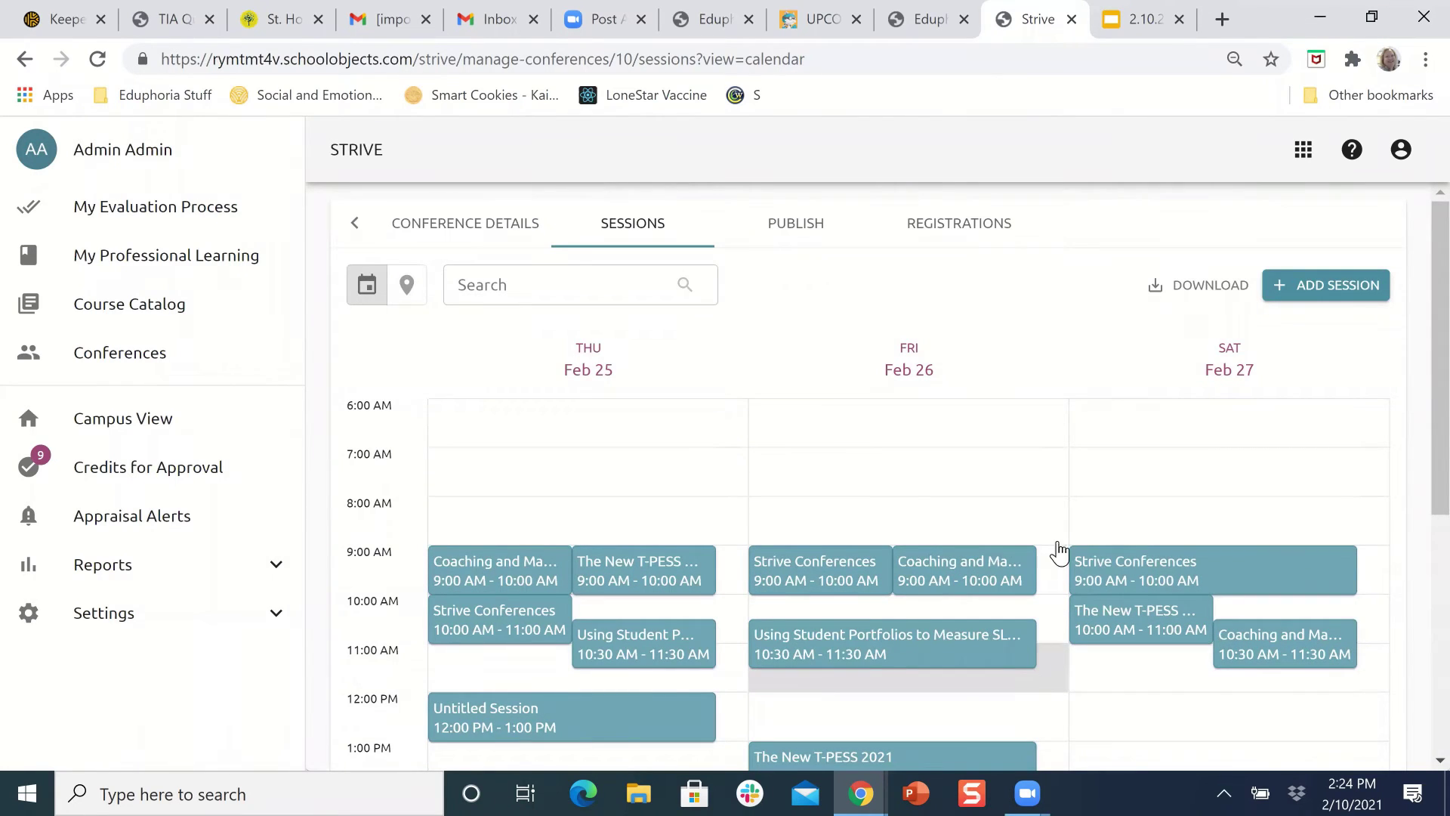
Step: Examine the conference's publish date and registration start and end dates, and return to its sessions
left_click(792, 236)
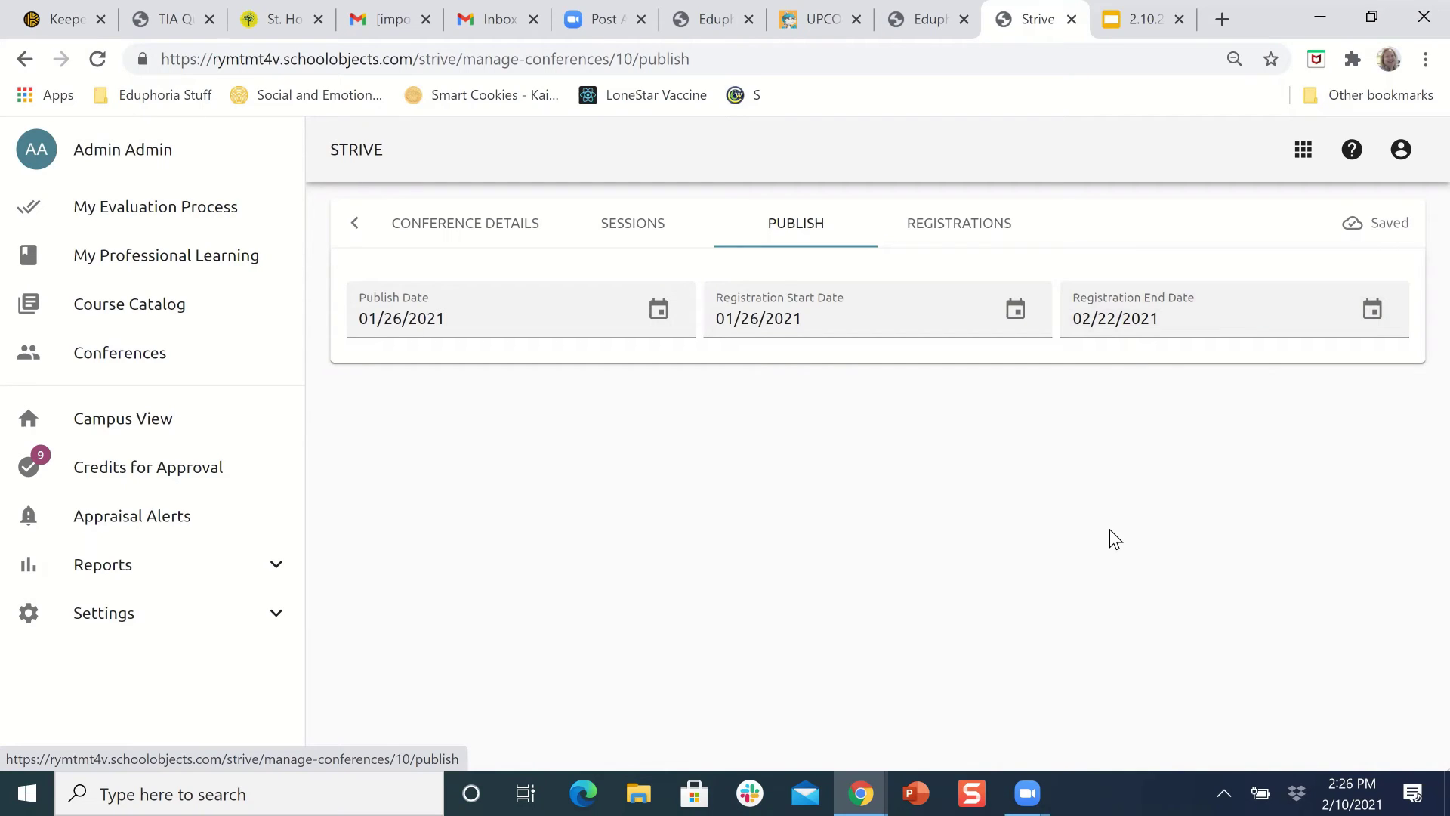
left_click(617, 234)
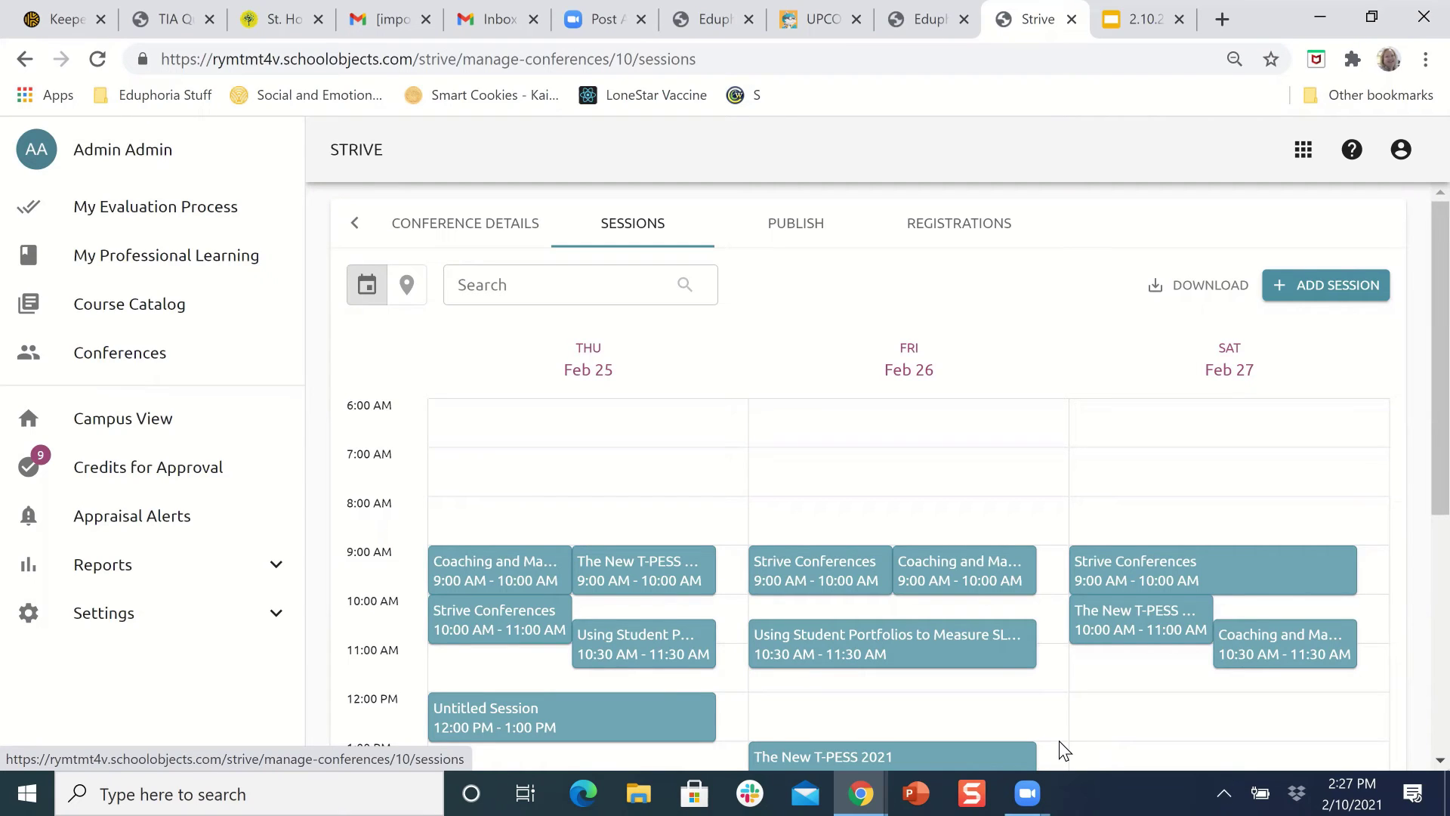
Step: Open the Feb 27 Strive Conferences session and switch to the browser page listing the Eduphoria applications
left_click(1108, 573)
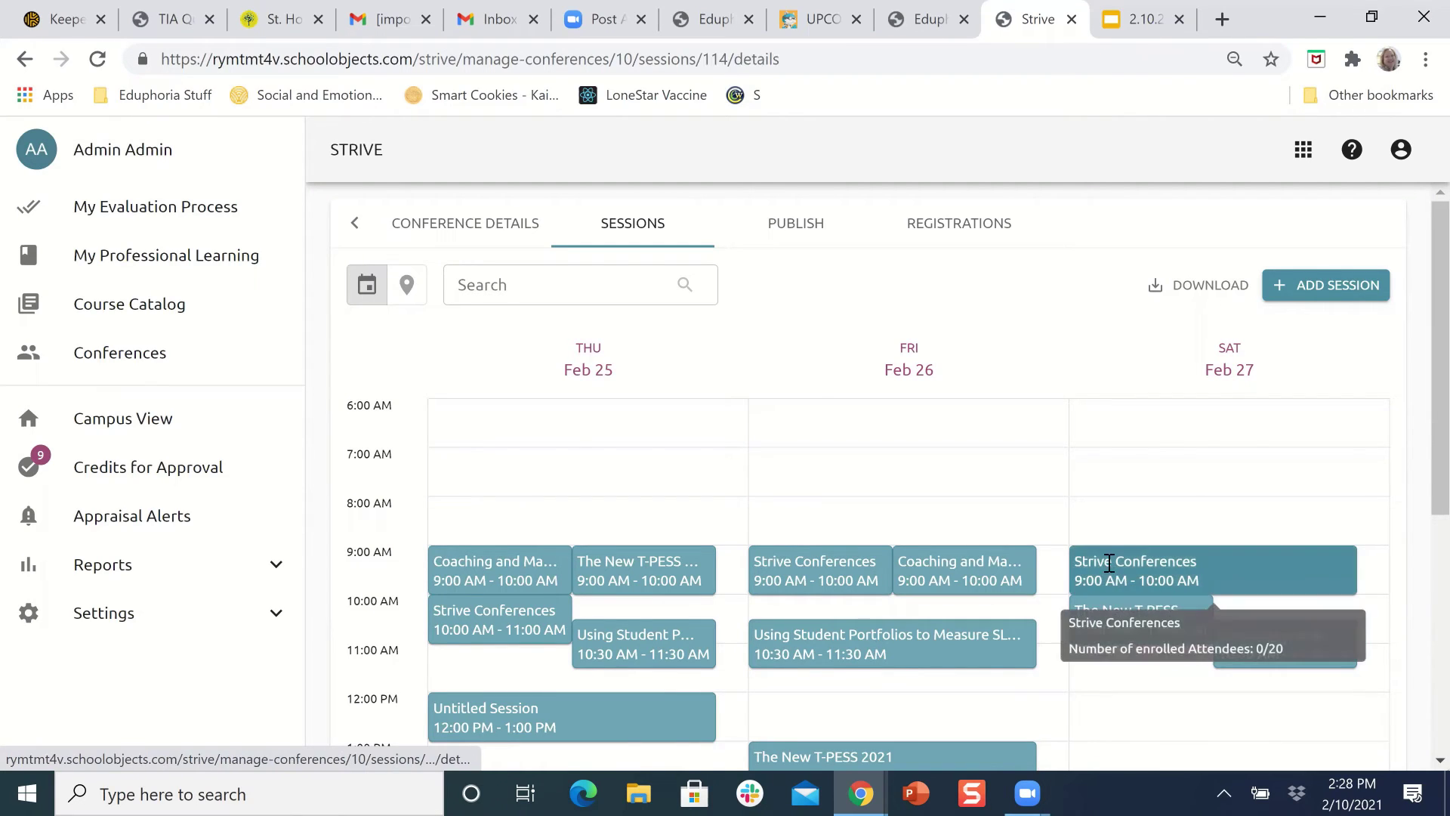
left_click(936, 21)
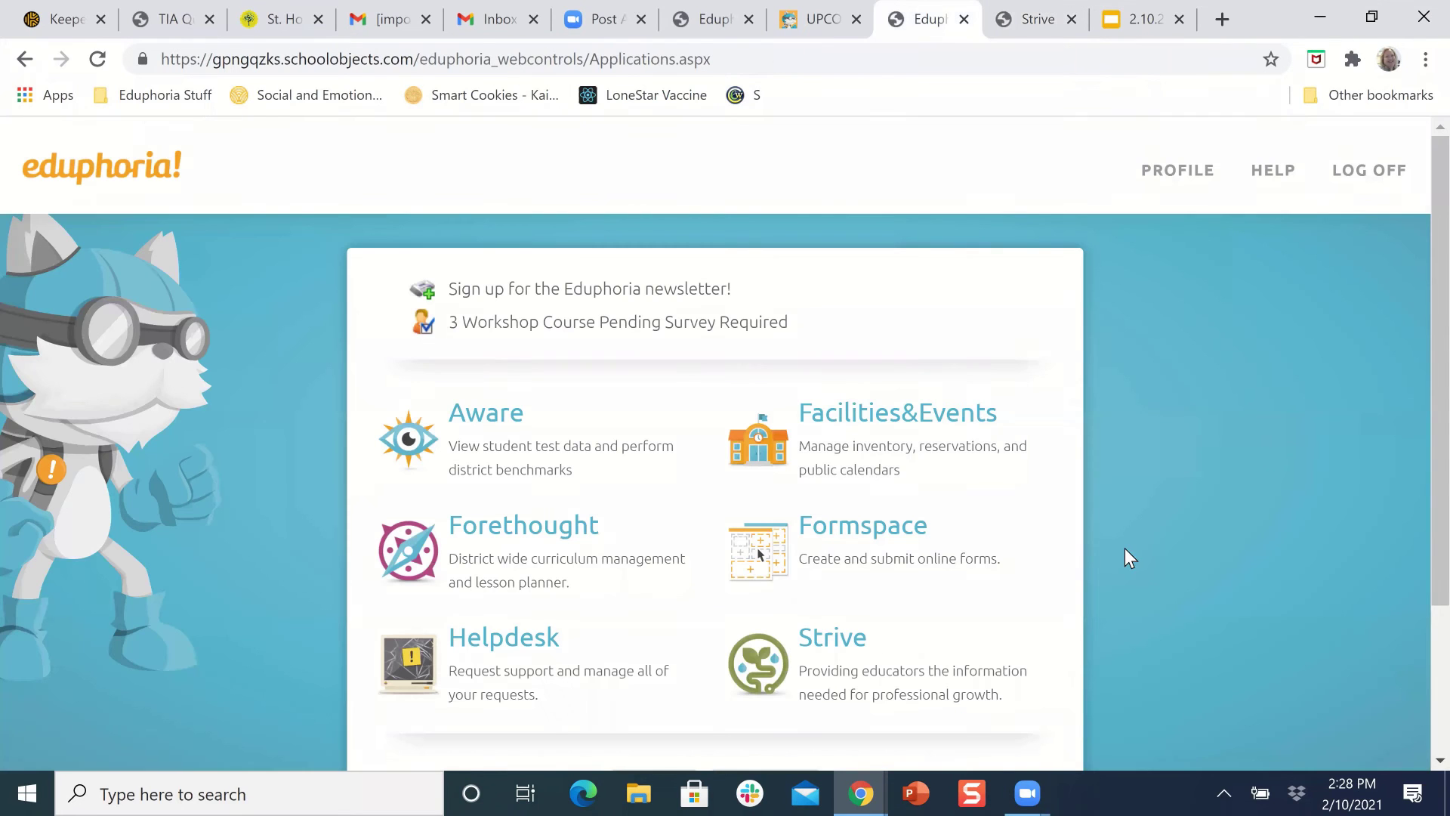
Step: Launch Strive and open the upcoming Strive Training for Appraisers conference from the conference list
left_click(828, 644)
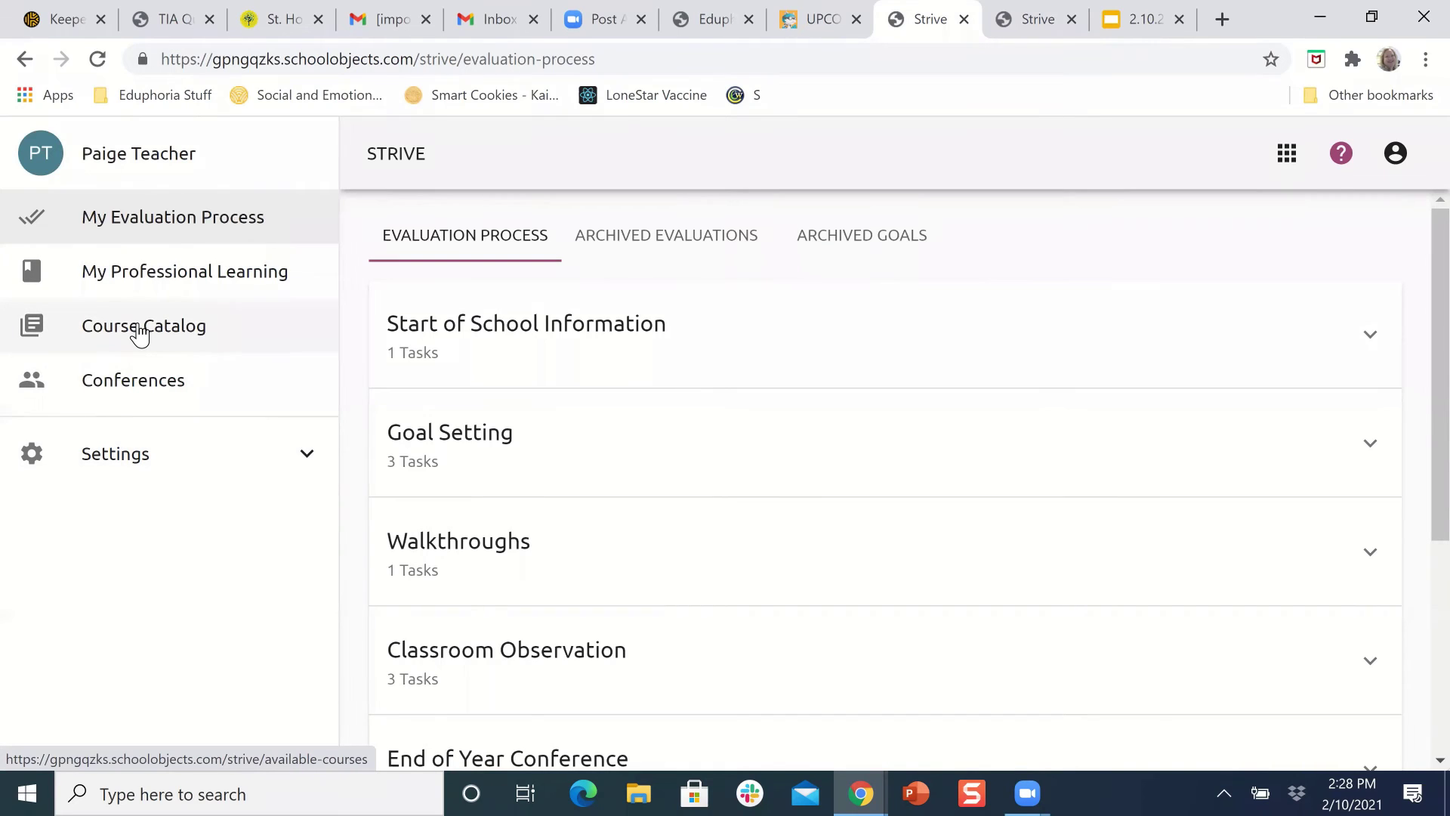
left_click(127, 378)
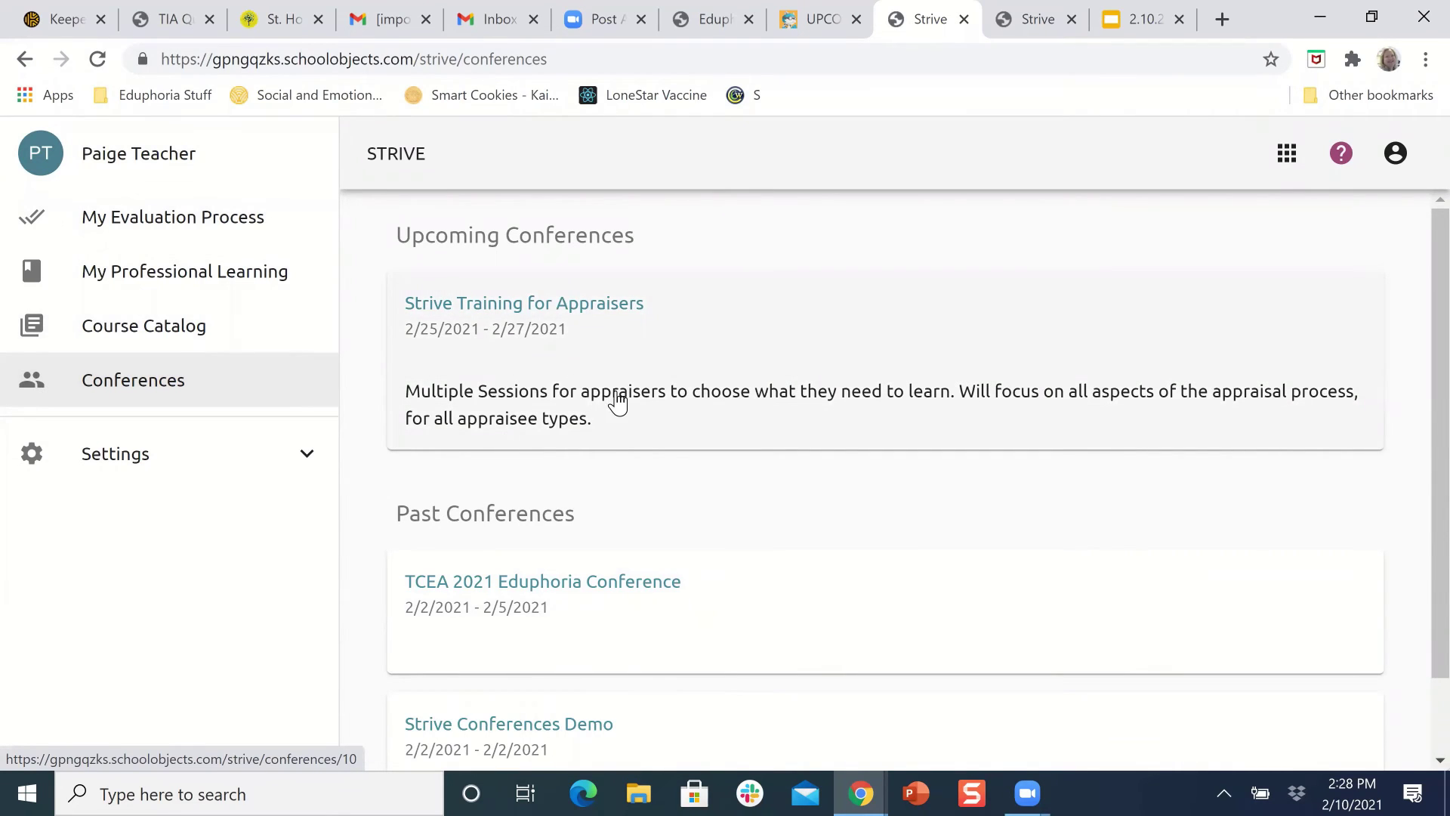
left_click(514, 316)
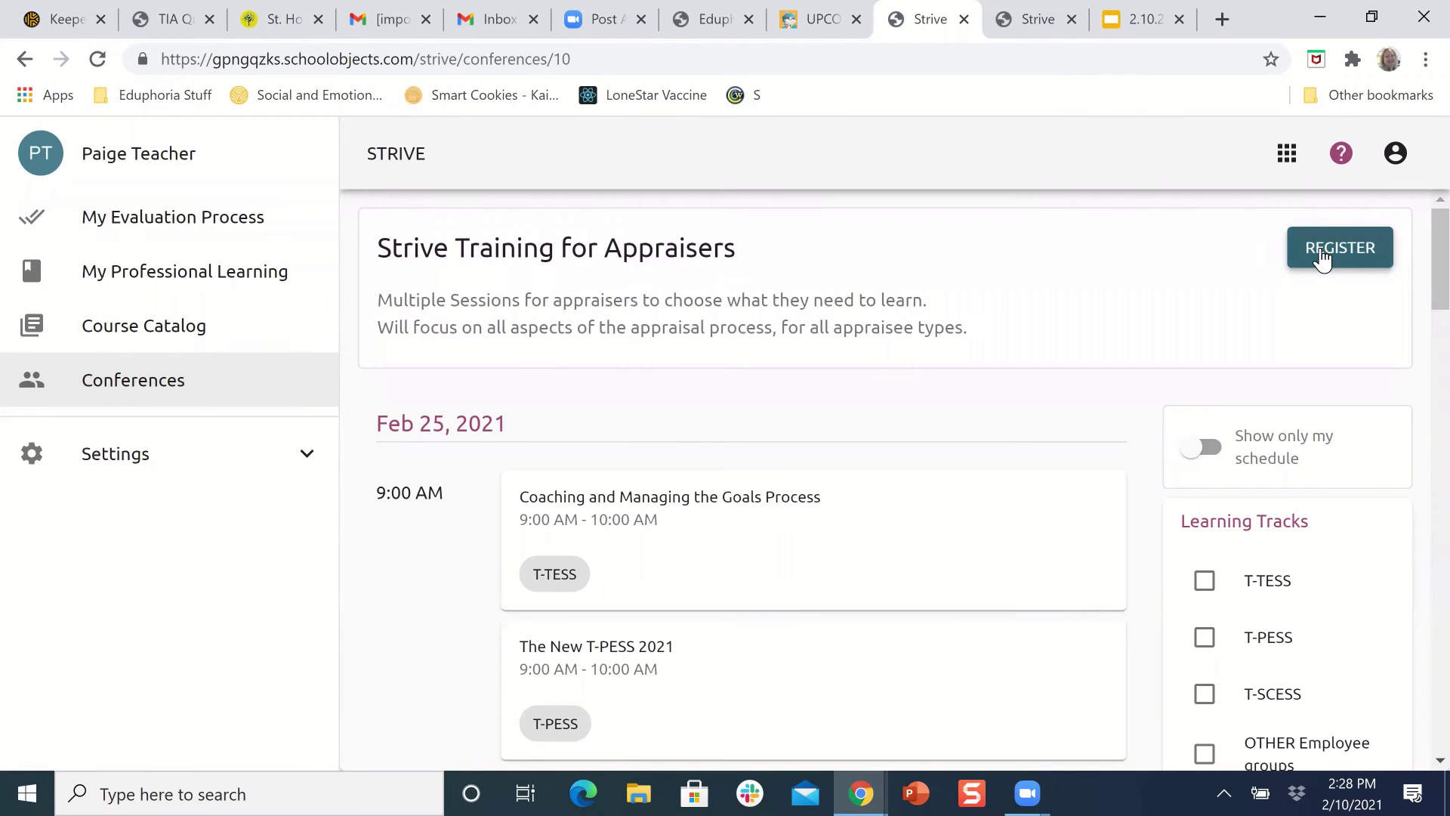
Step: Register for the Strive Training for Appraisers conference and confirm the registration
left_click(1321, 257)
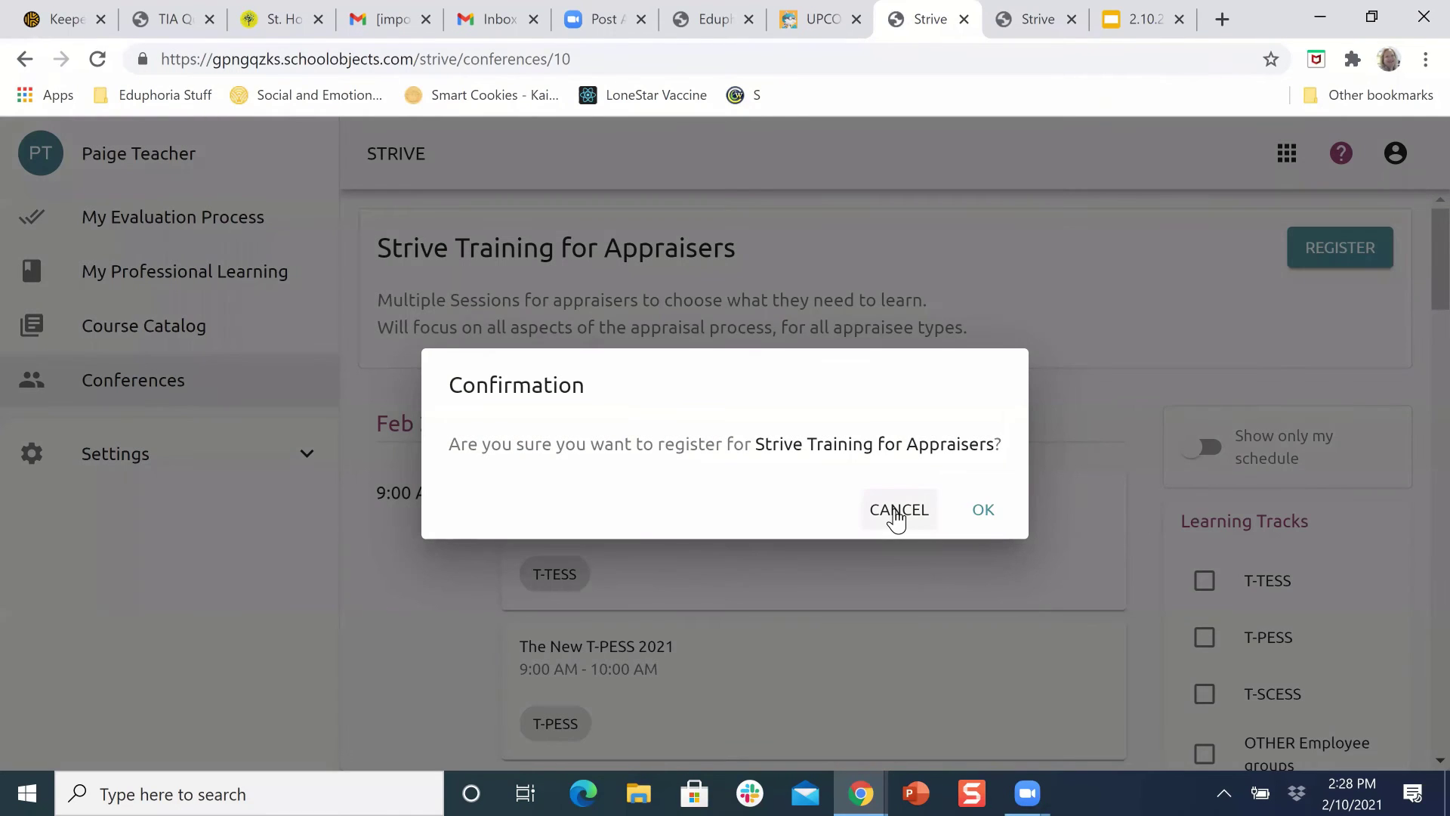
left_click(896, 511)
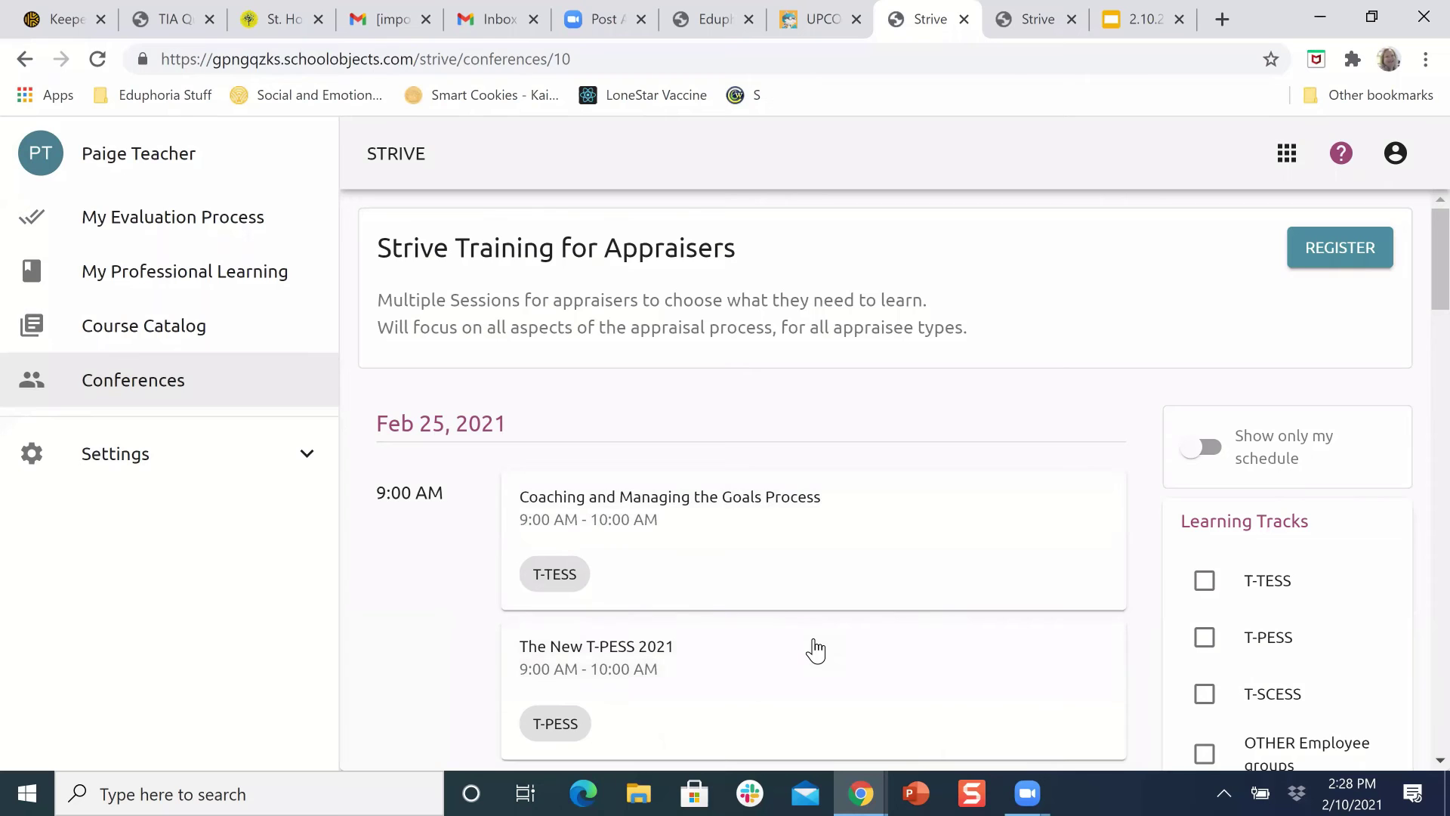
scroll(815, 650, "down", 12)
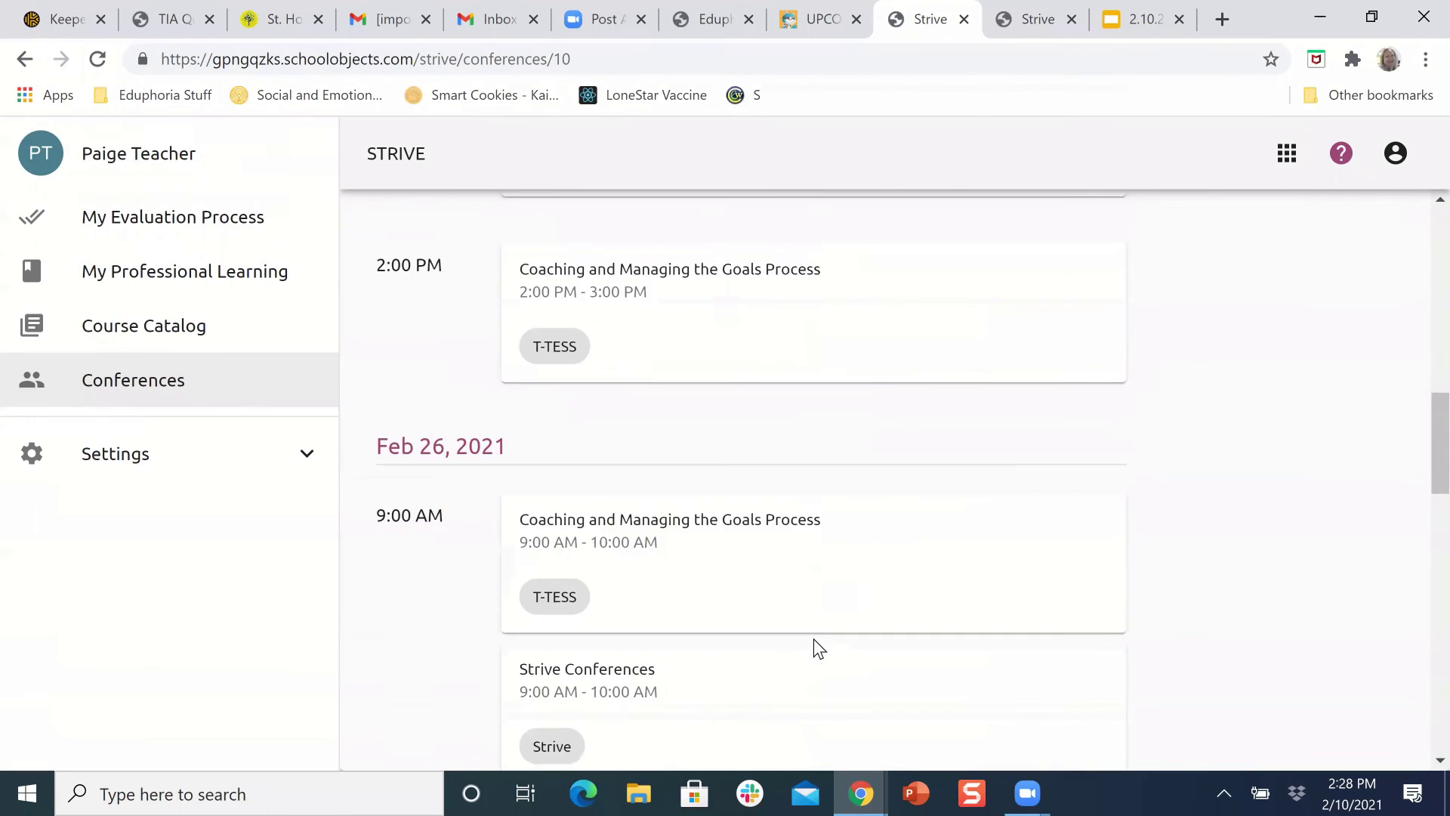
scroll(813, 638, "up", 15)
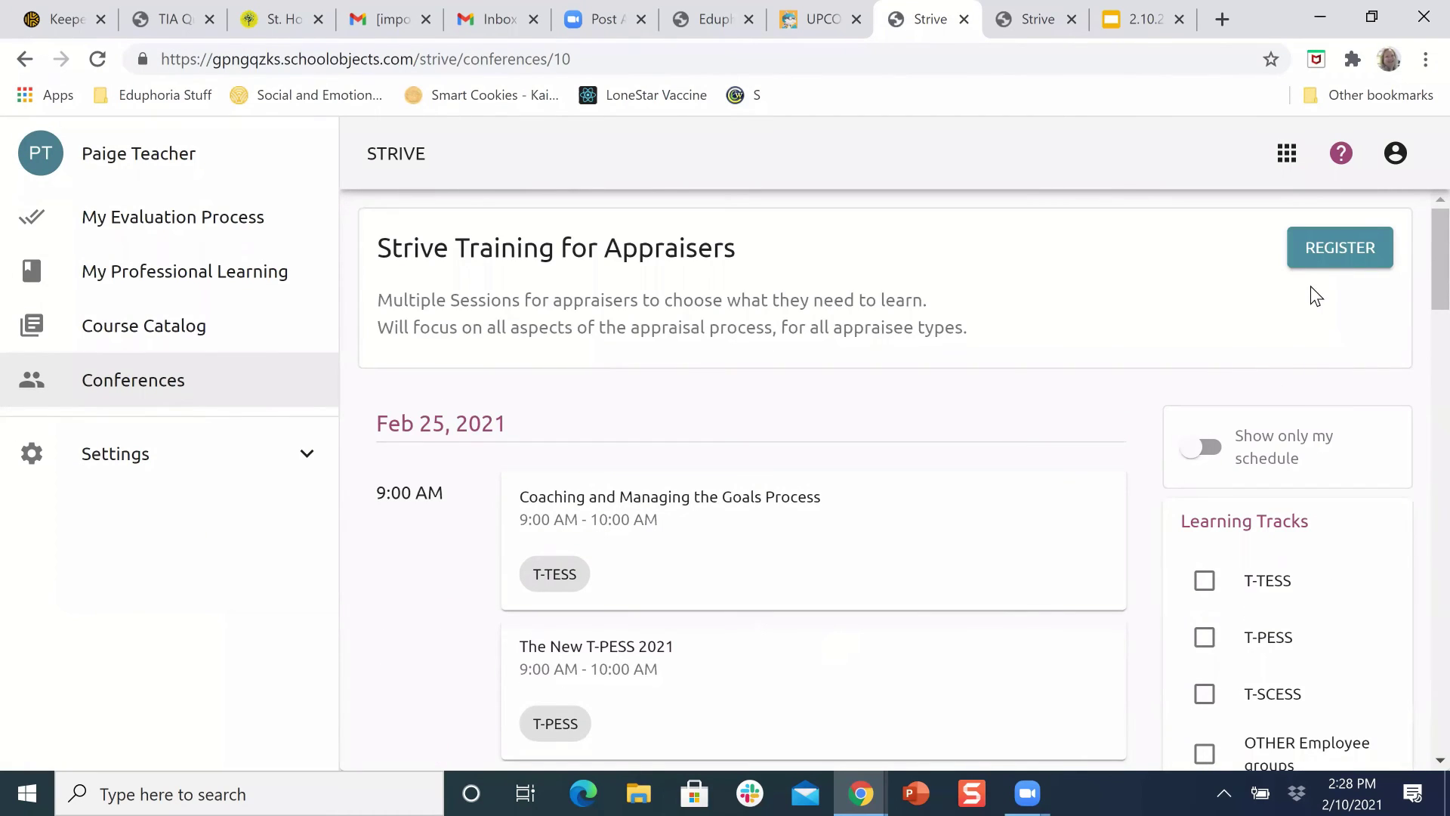
left_click(1329, 249)
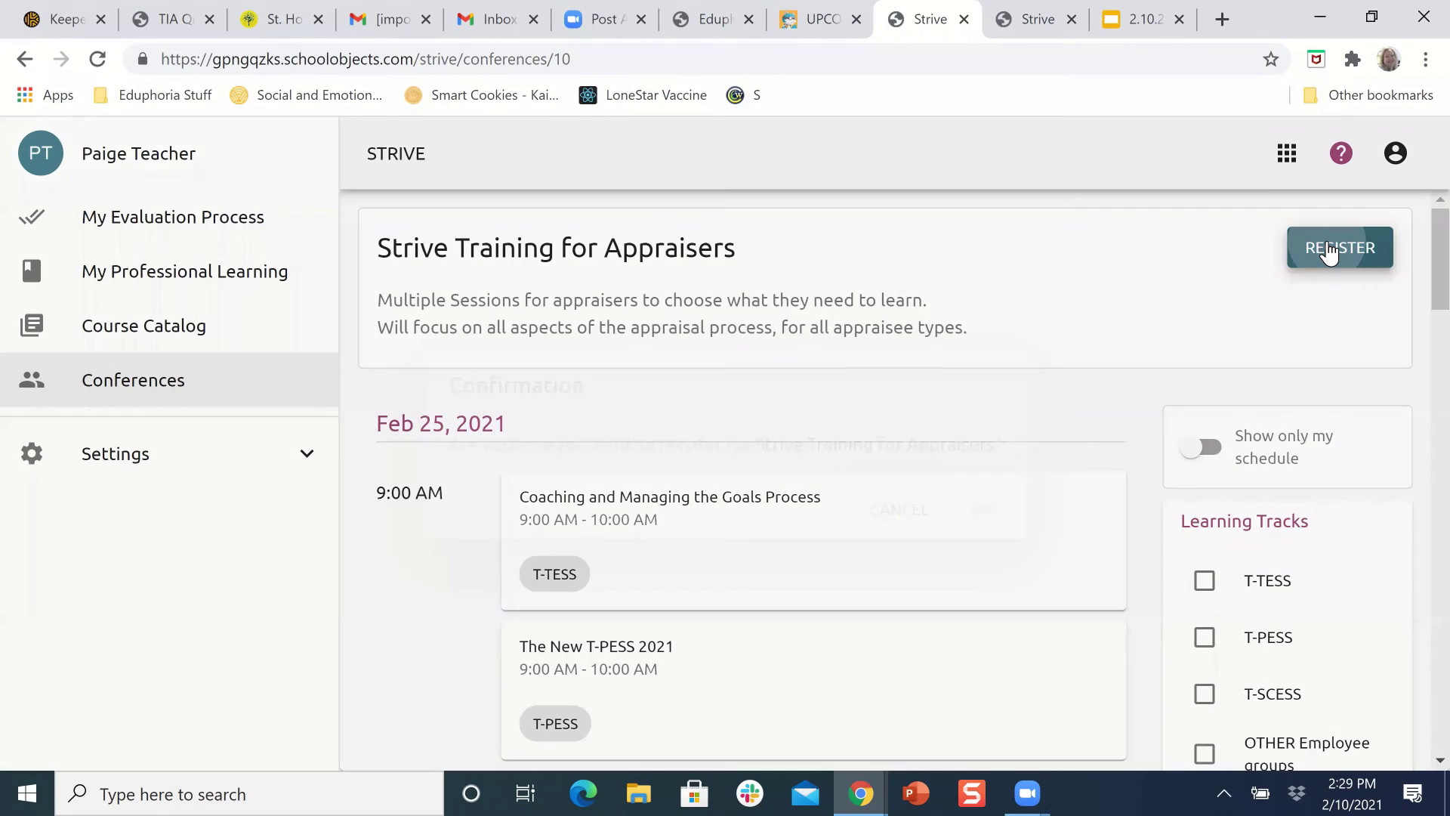
left_click(984, 512)
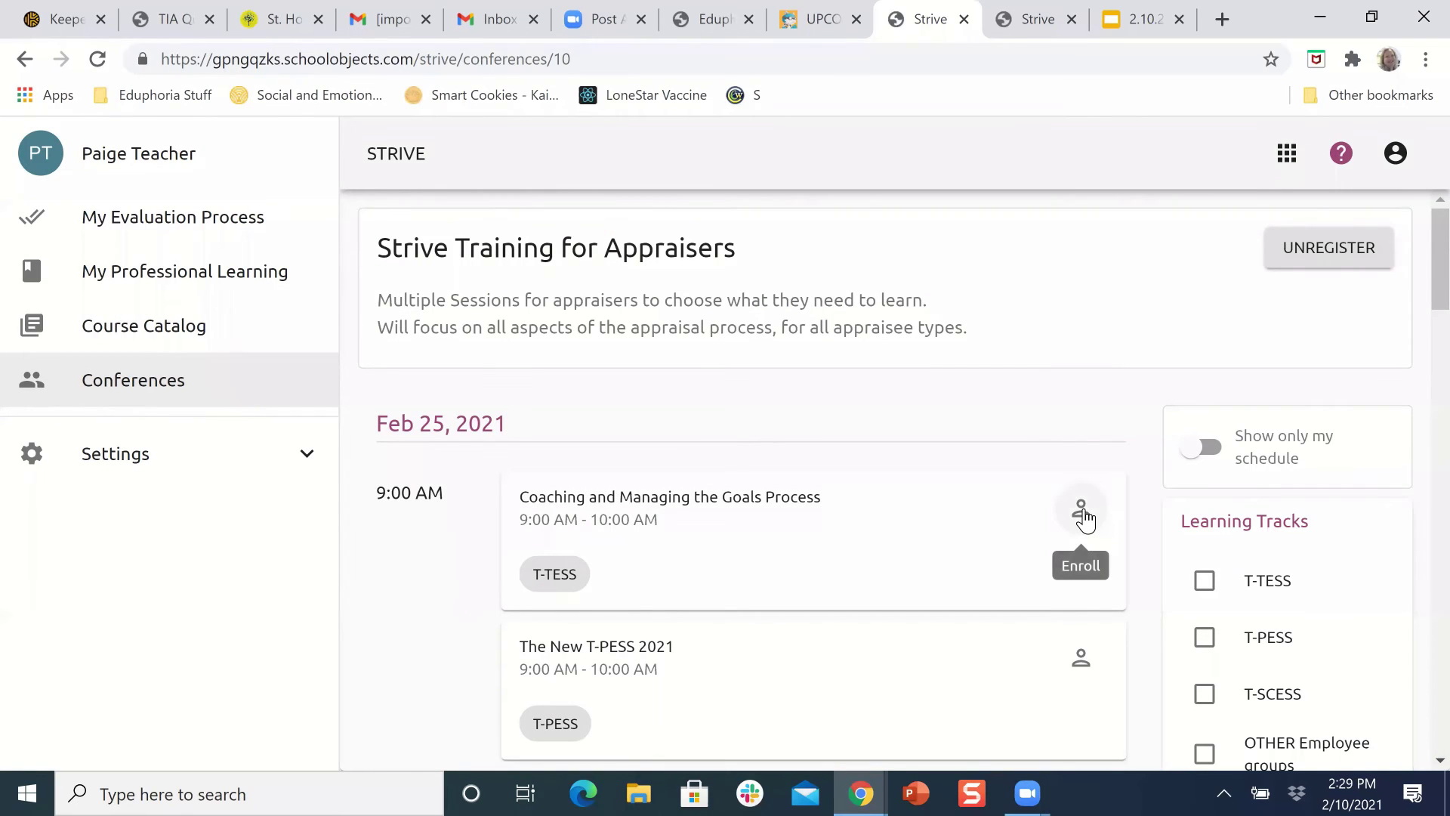
Step: Enroll in the Feb 25 sessions Coaching and Managing the Goals Process at 9:00 AM and Strive Conferences at 10:00 AM
scroll(959, 385, "down", 3)
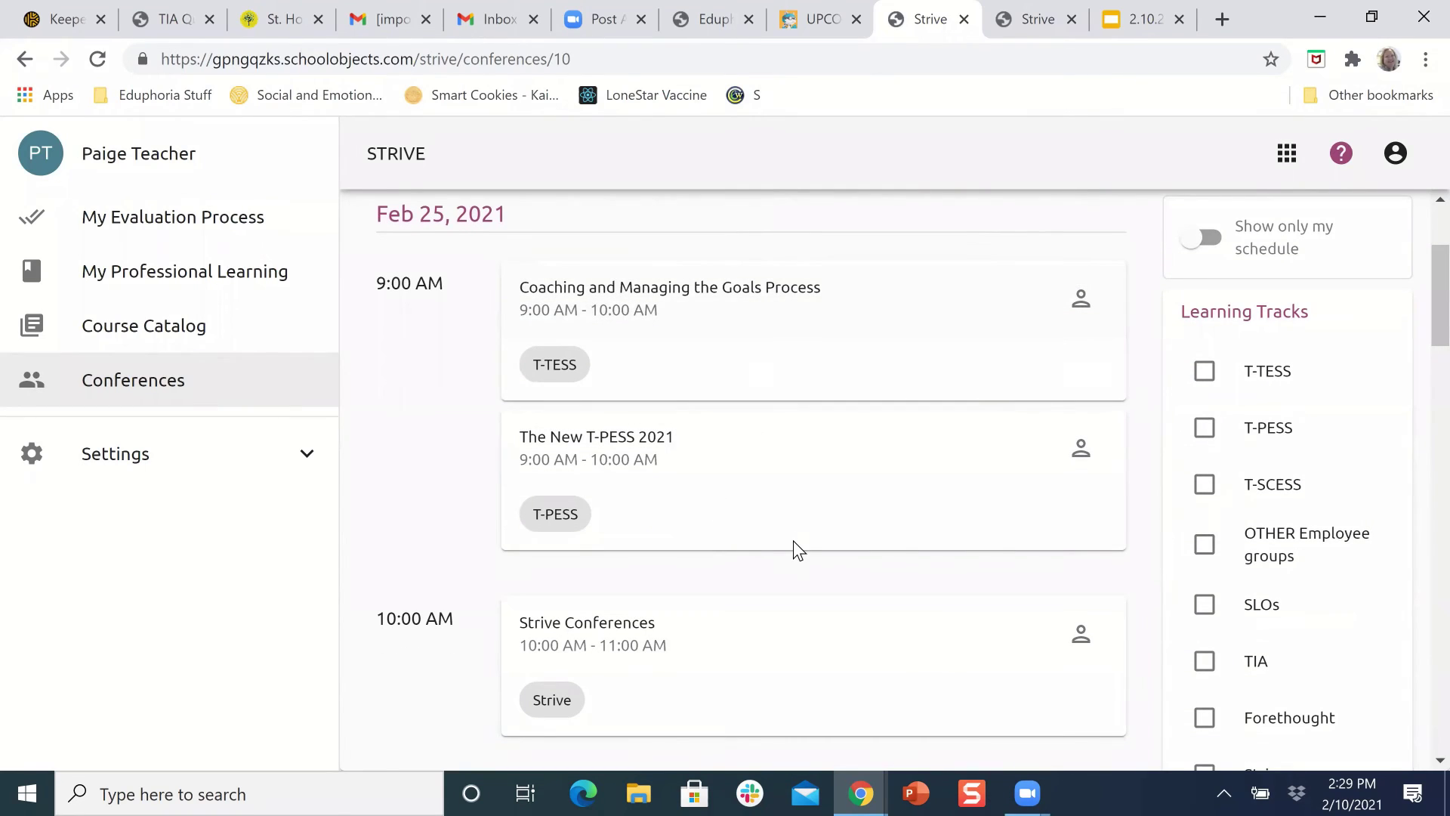
left_click(1082, 307)
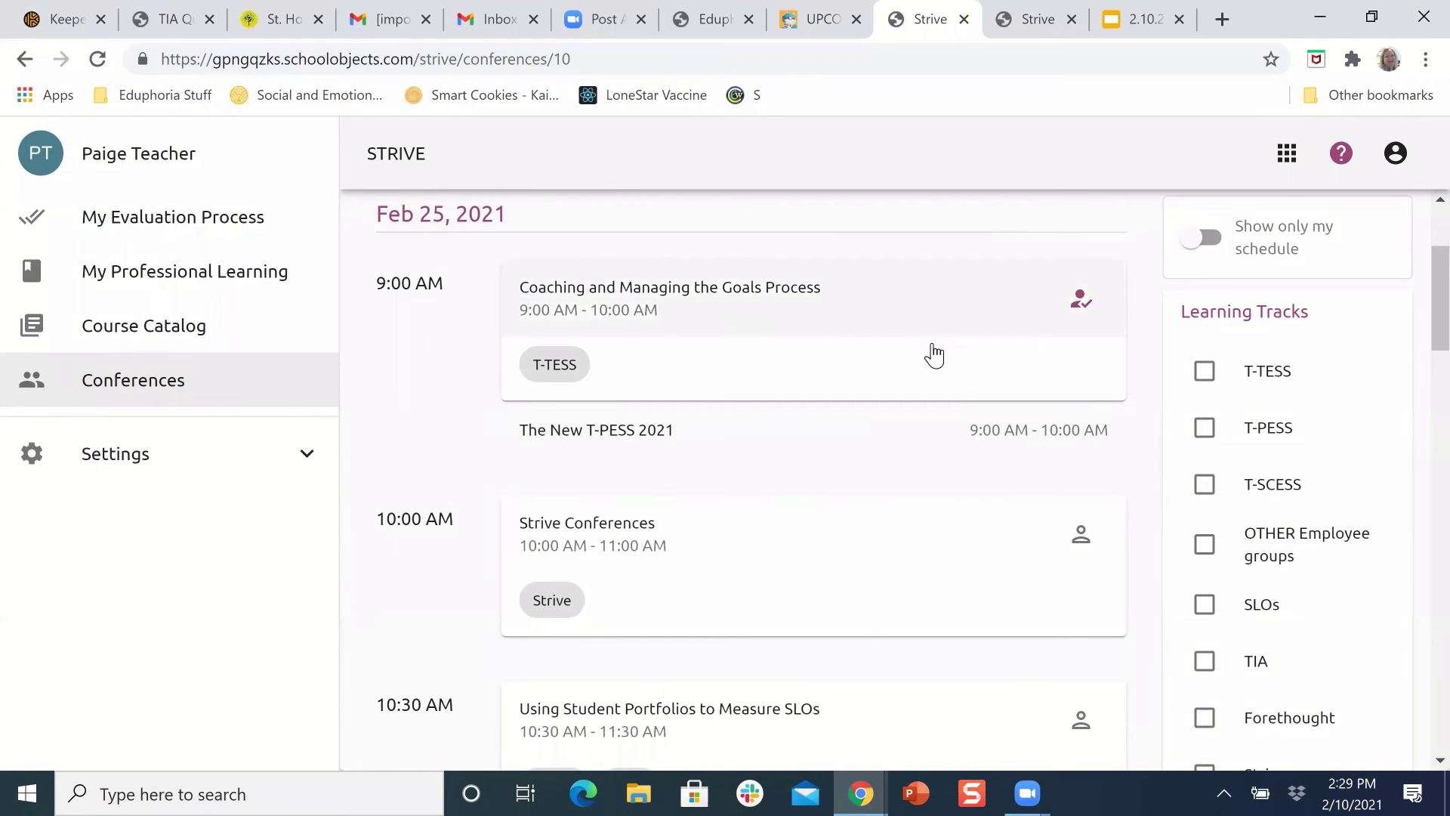
scroll(944, 370, "down", 1)
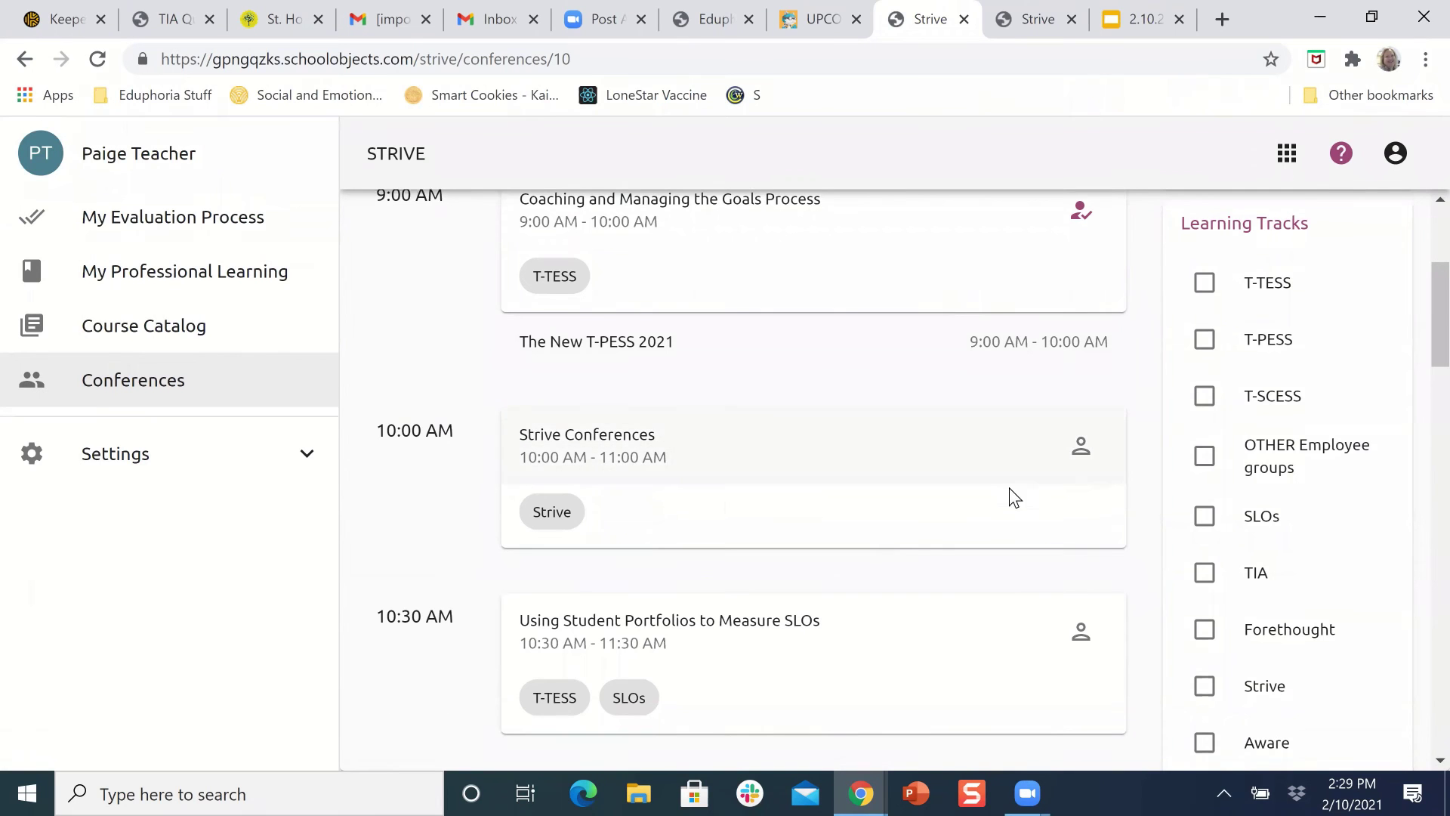
scroll(992, 509, "down", 2)
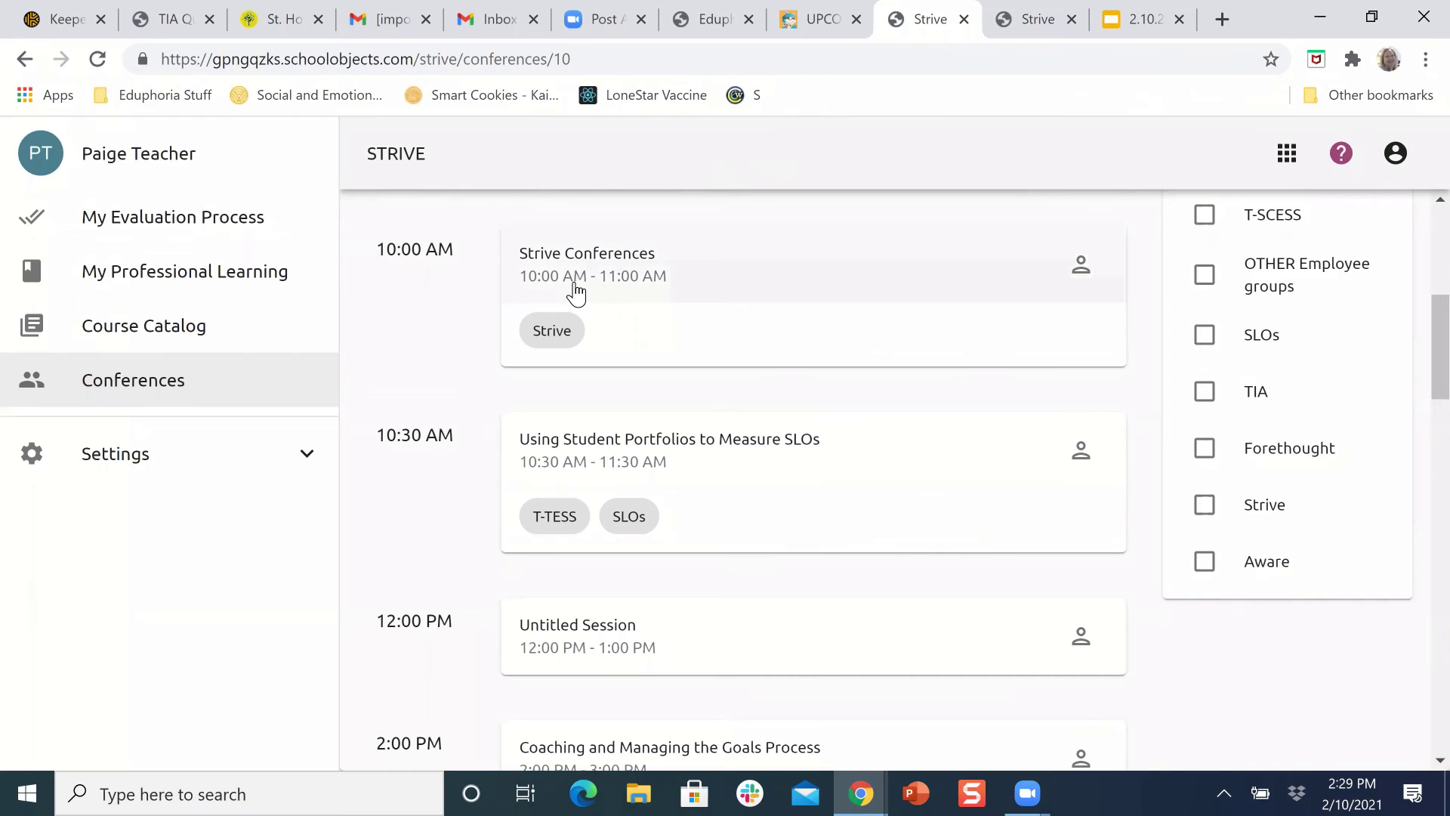
left_click(1081, 279)
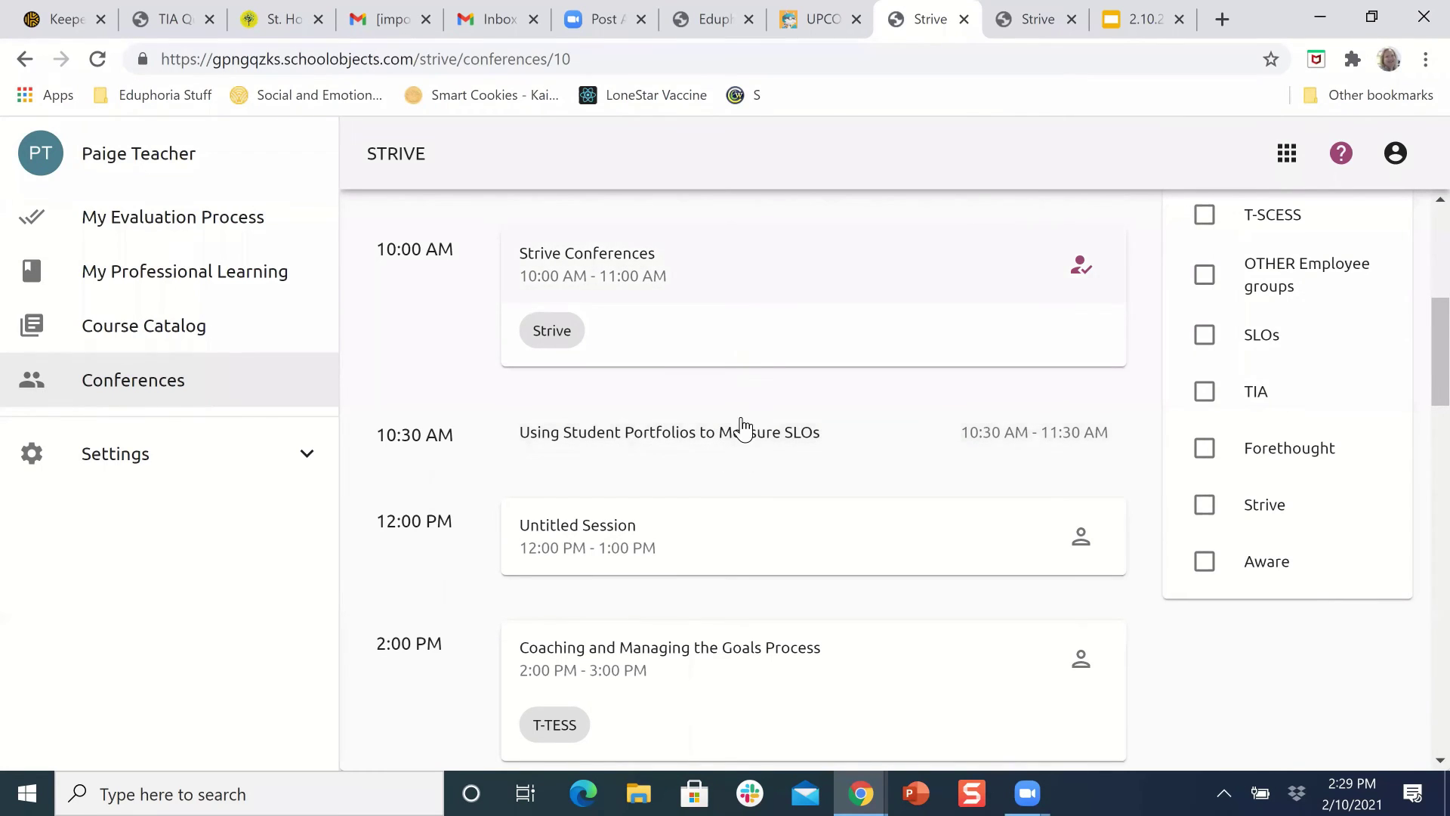
Step: Filter the conference sessions by the Forethought learning track and look through all conference days
scroll(795, 408, "up", 5)
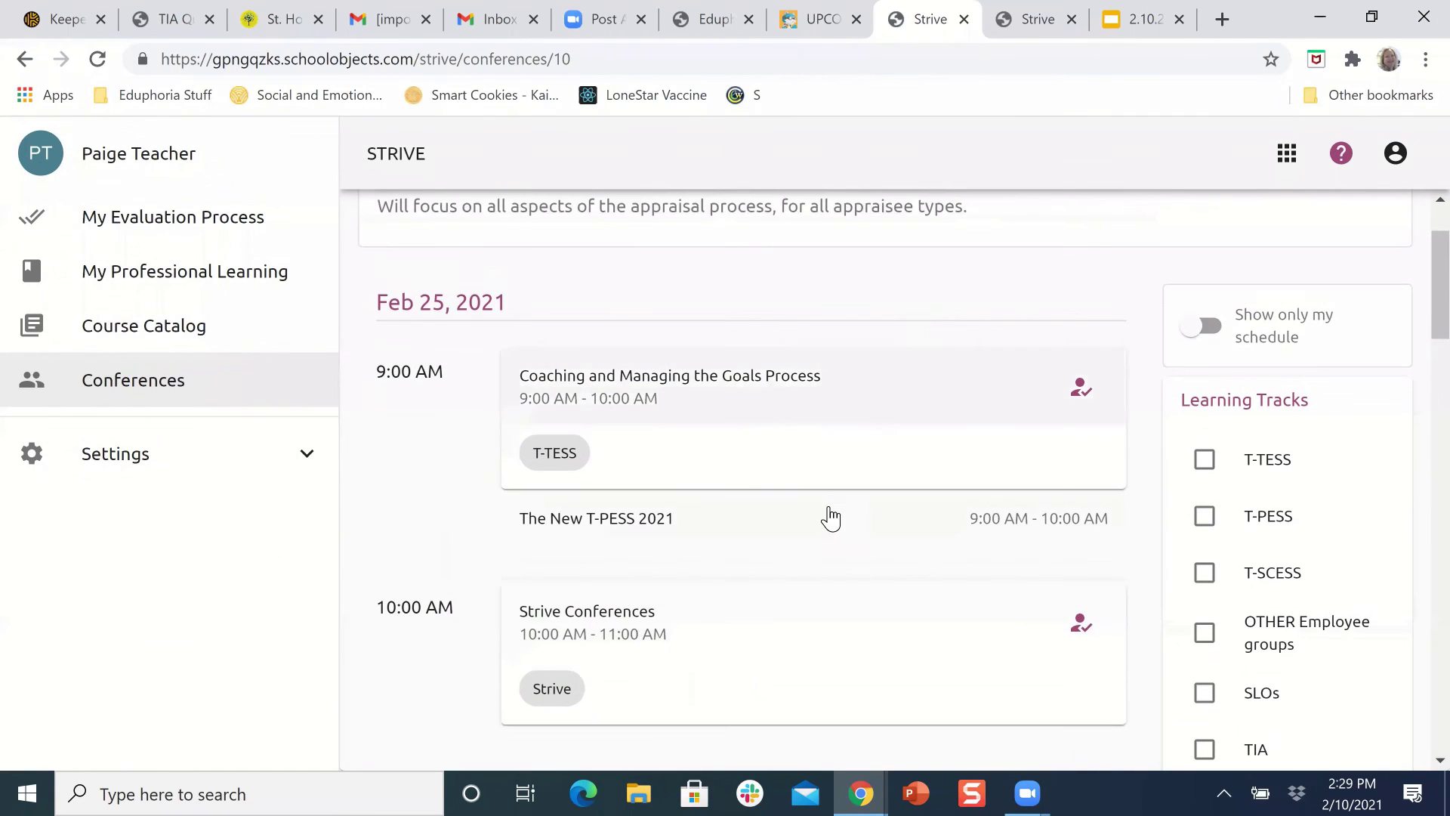
scroll(828, 525, "down", 2)
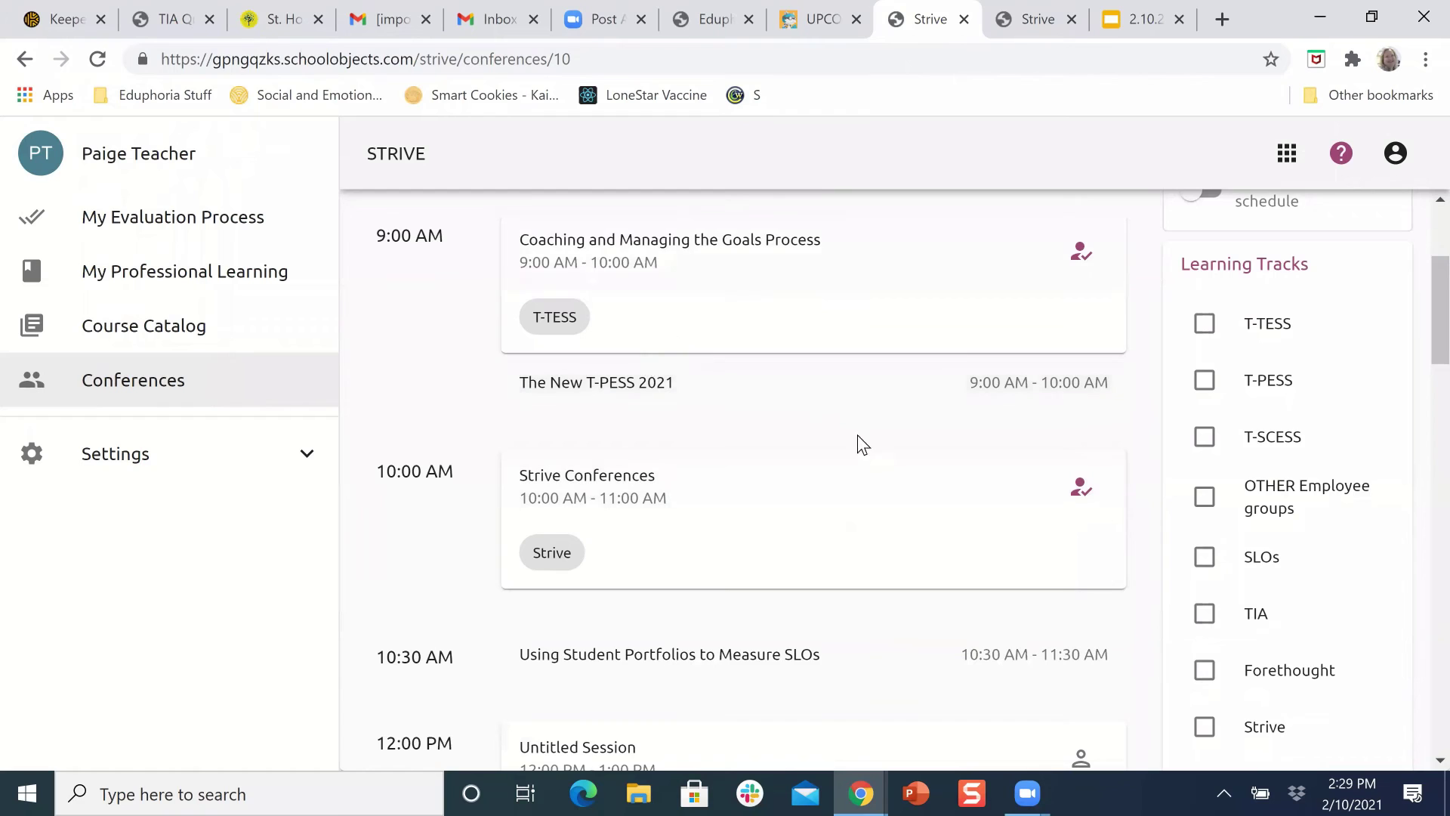
scroll(848, 486, "up", 1)
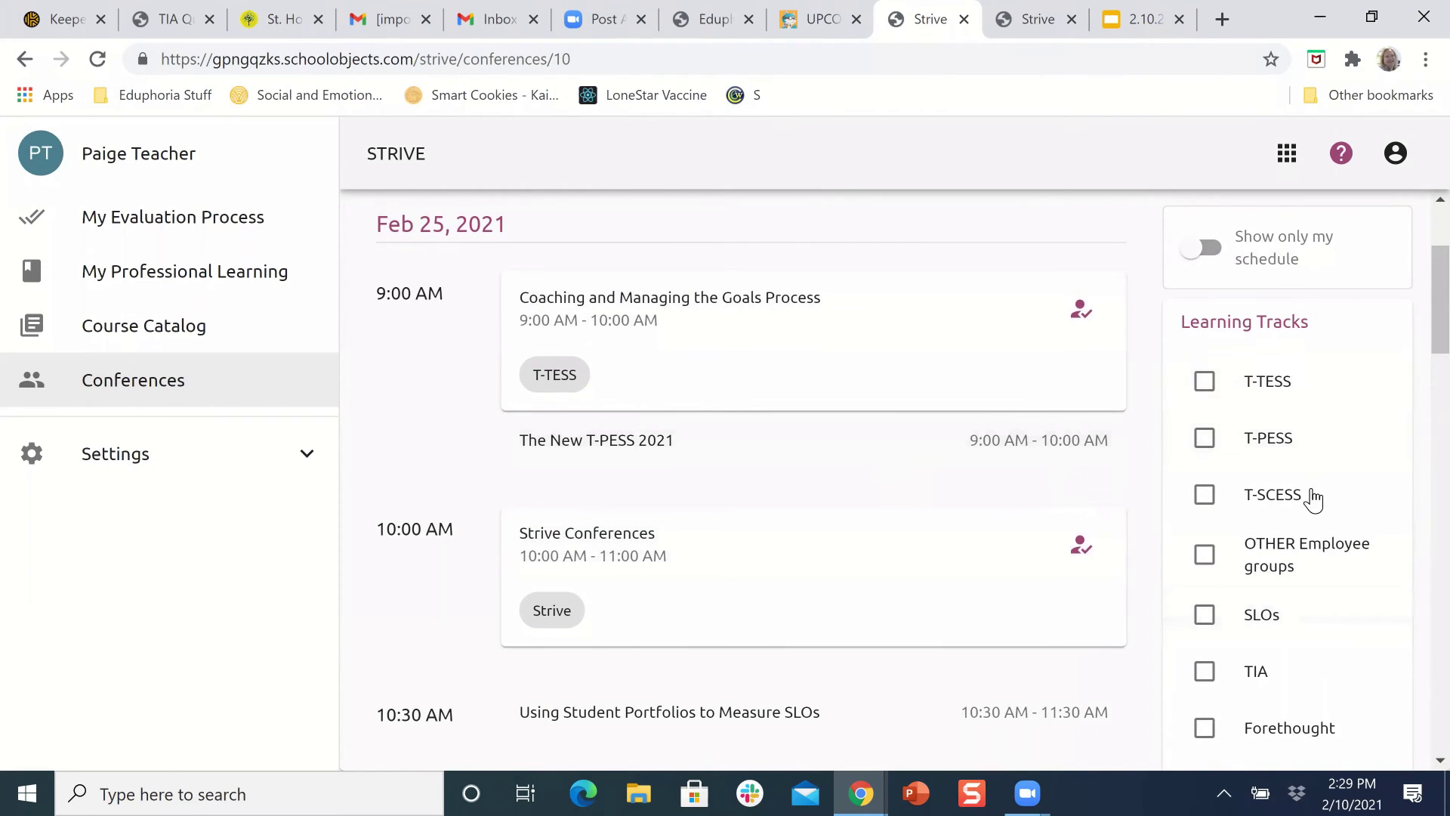
scroll(1253, 702, "down", 1)
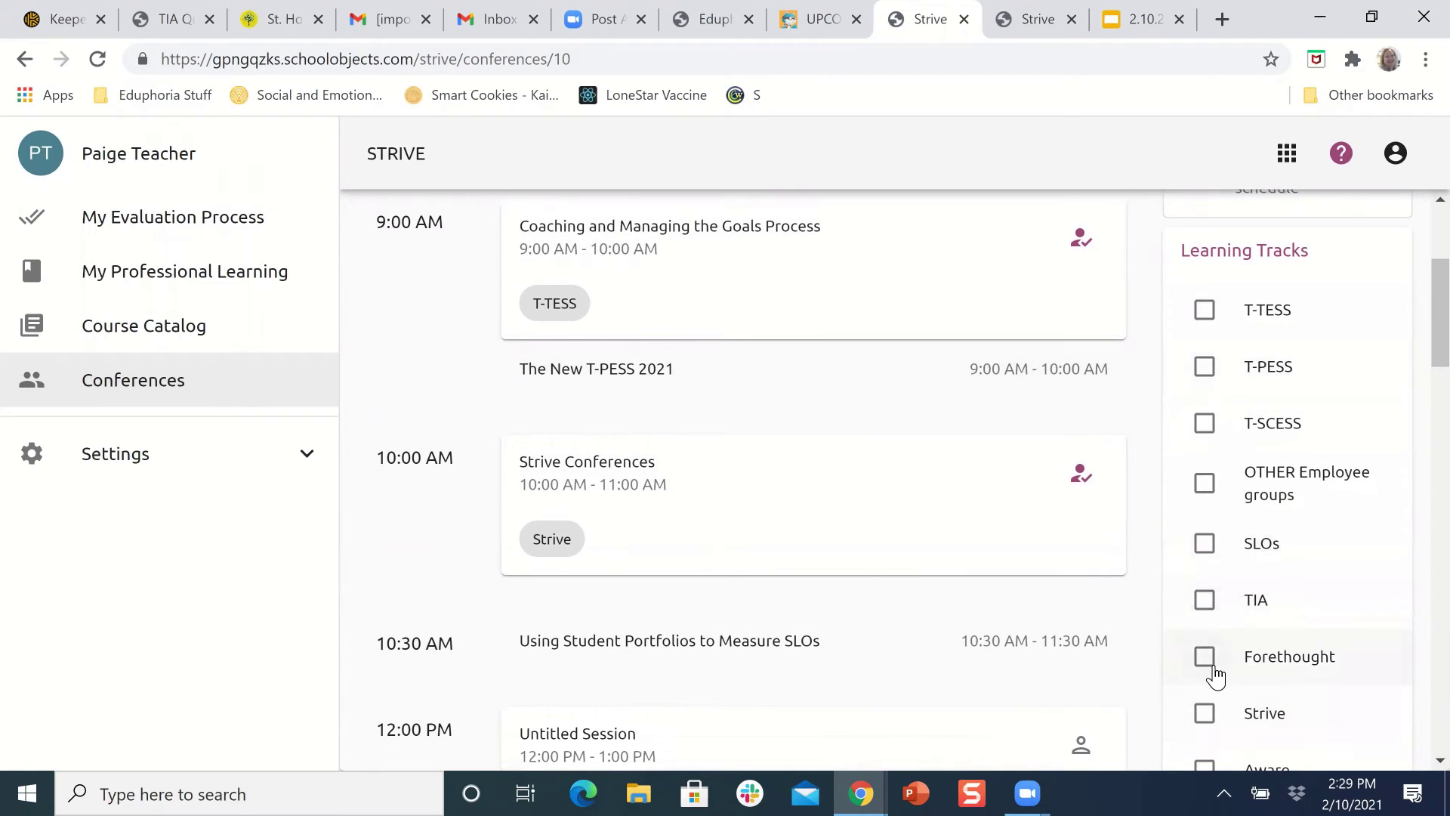
left_click(1209, 668)
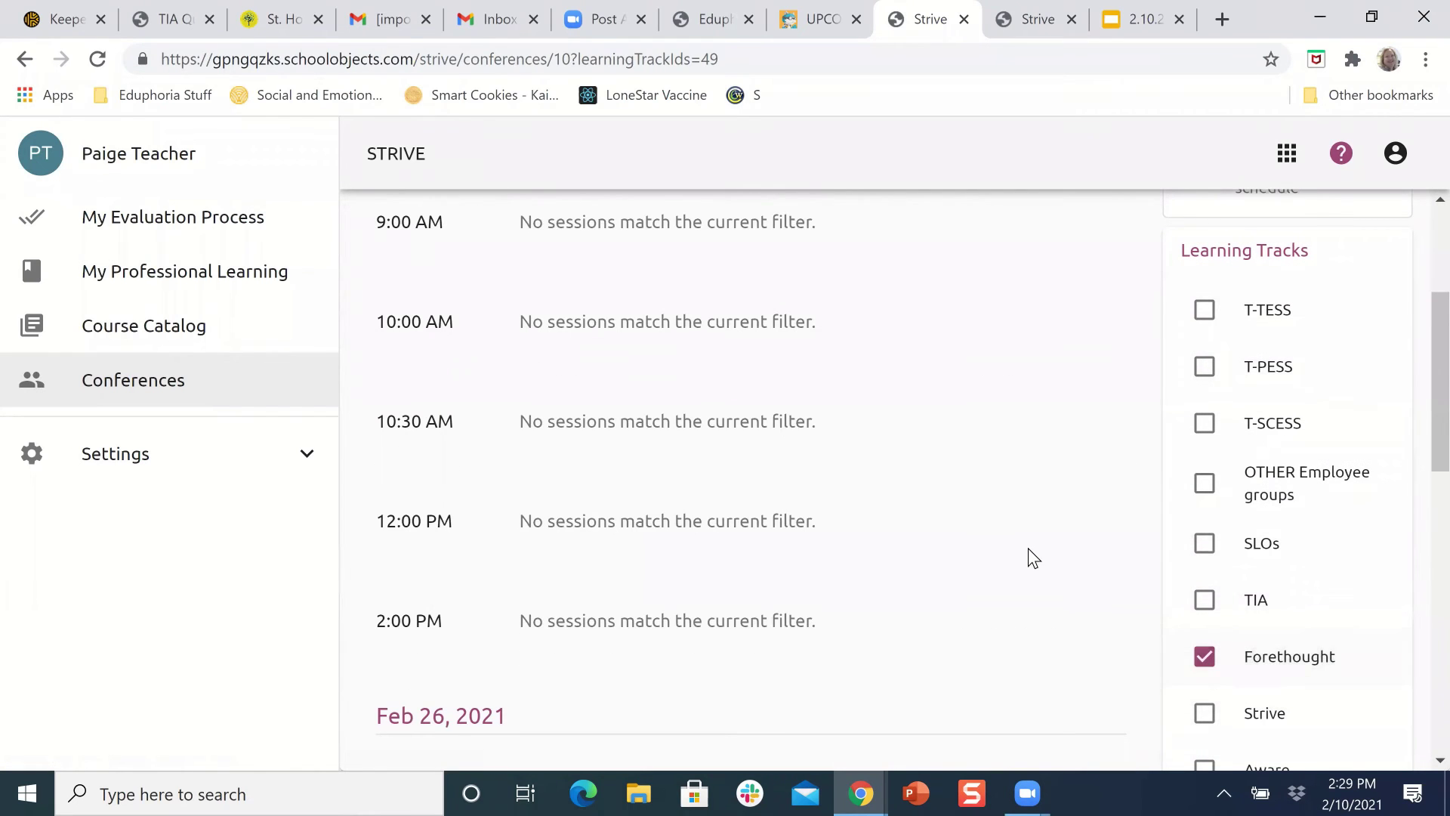
scroll(1029, 557, "up", 3)
scroll(1030, 558, "down", 8)
scroll(1029, 557, "down", 6)
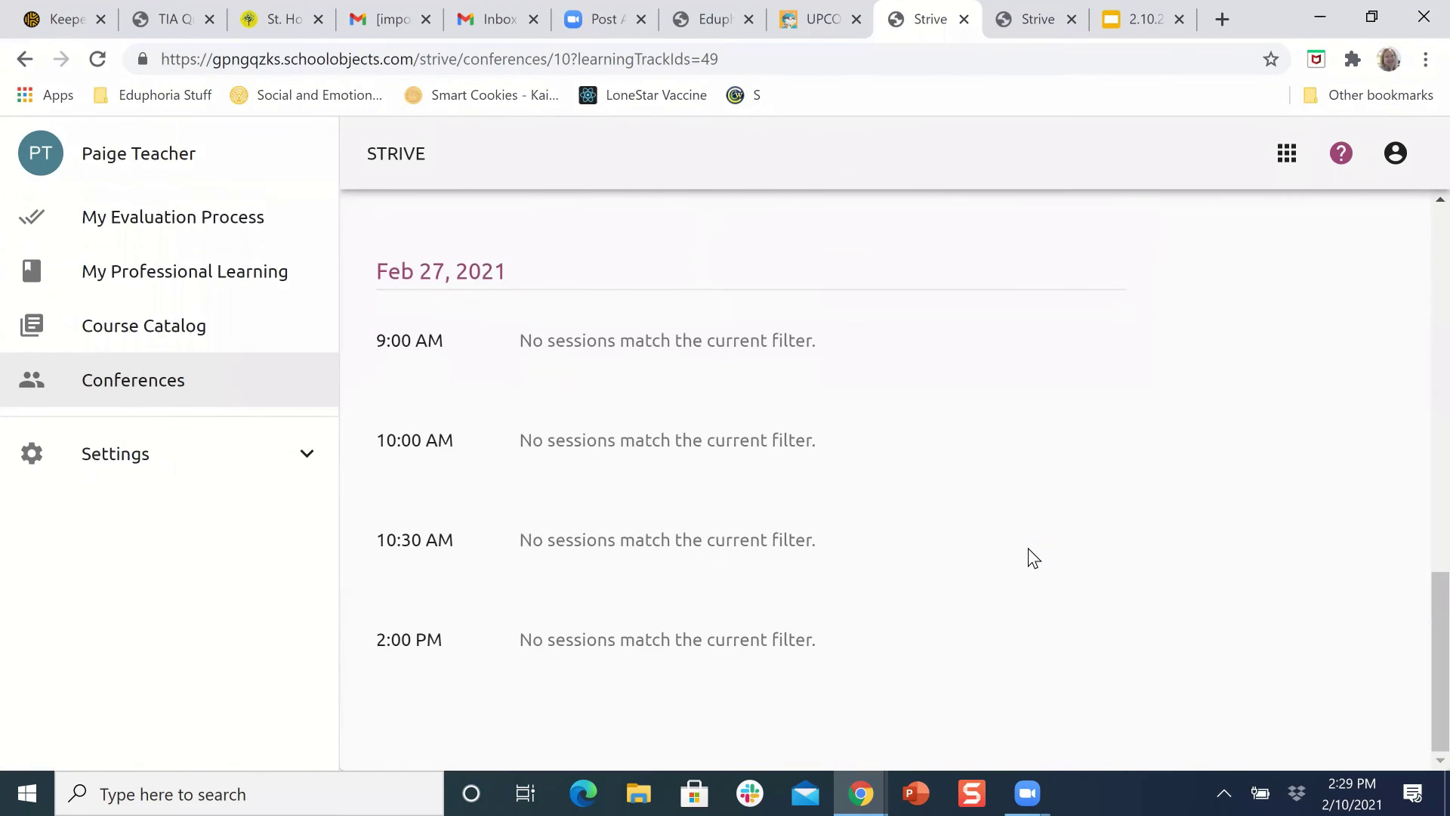
scroll(1029, 557, "up", 12)
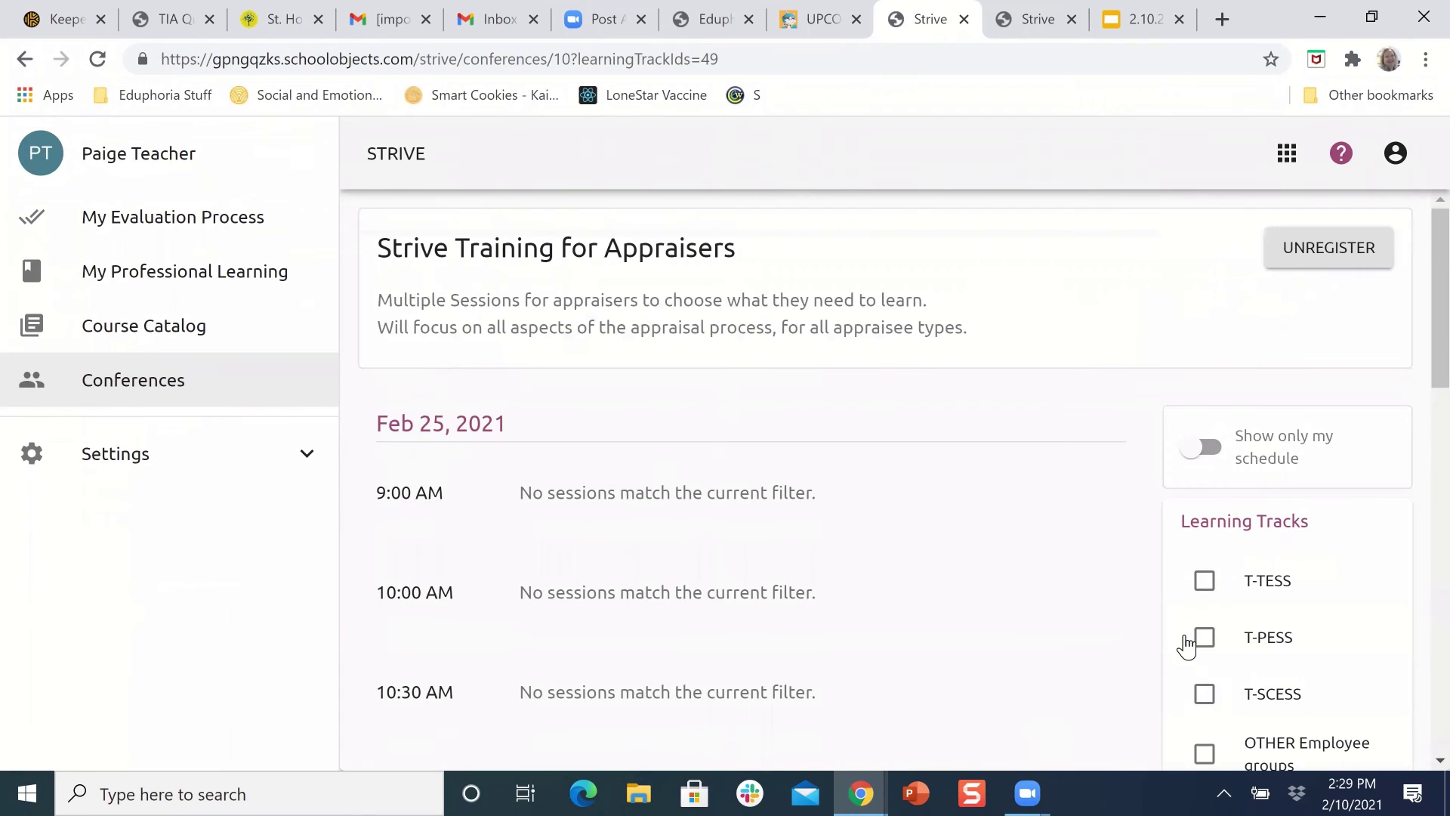
scroll(1182, 642, "down", 3)
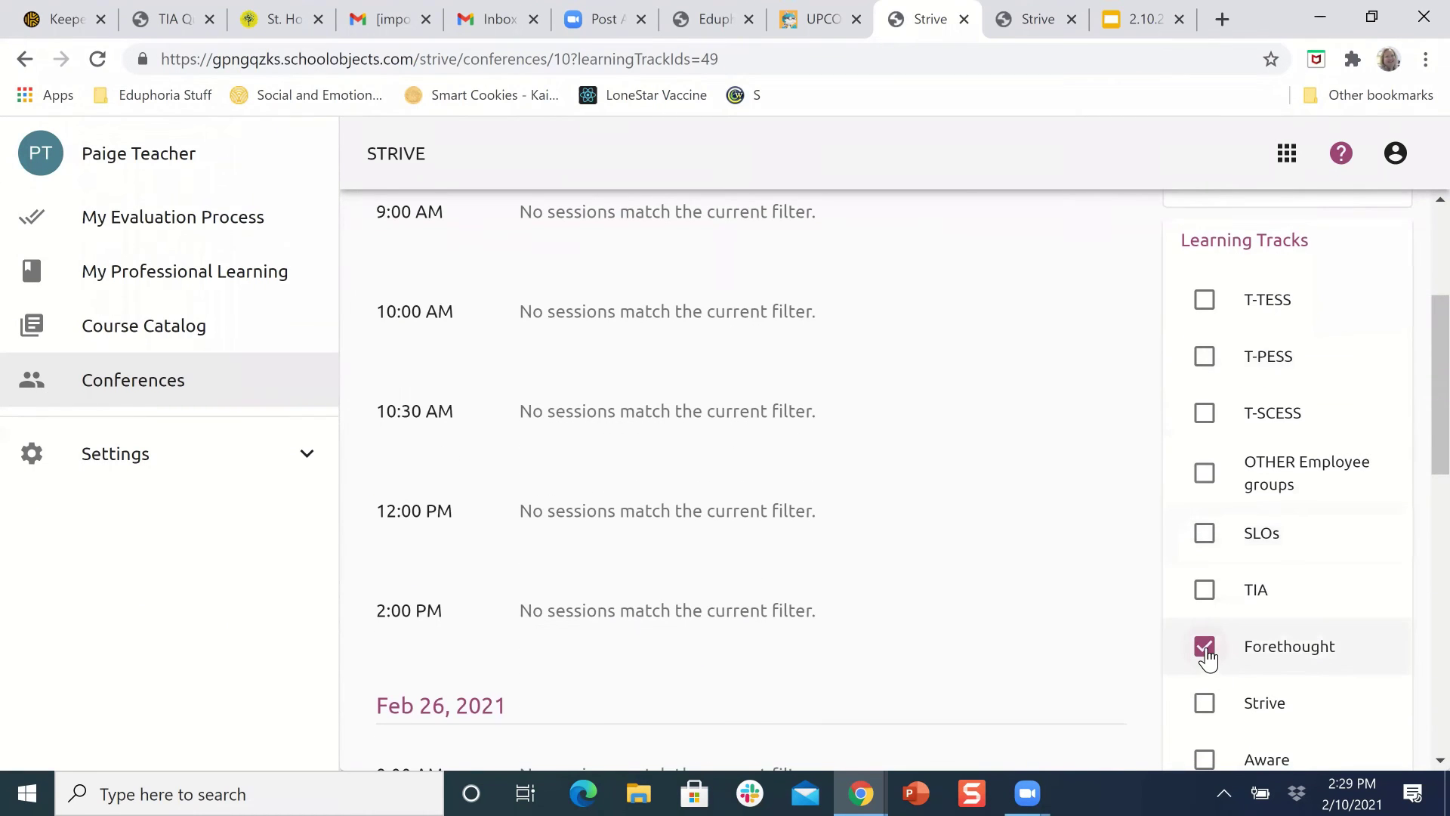
Step: Replace the Forethought learning track filter with the Strive learning track
left_click(1204, 647)
left_click(1204, 707)
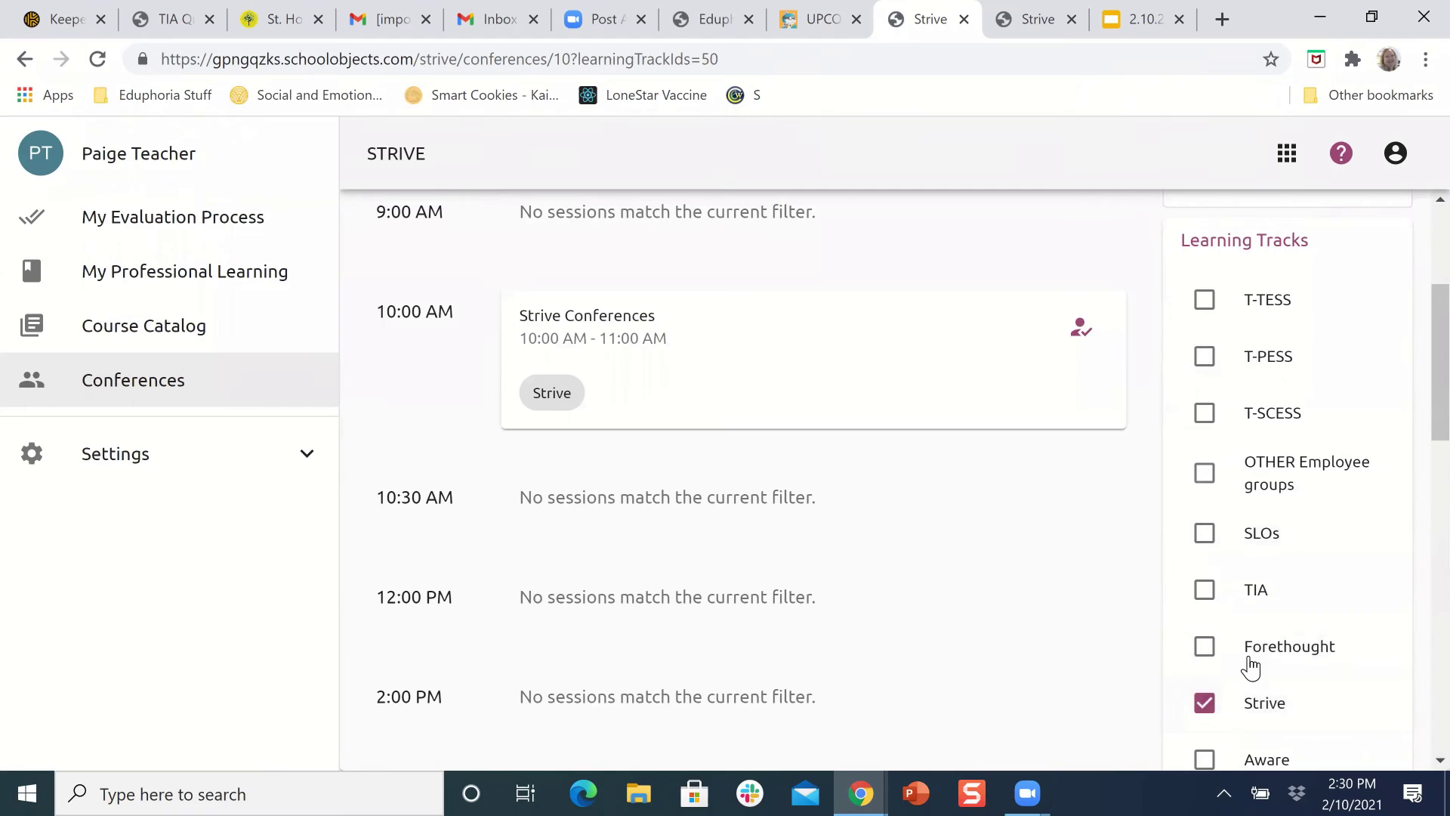
scroll(923, 495, "up", 3)
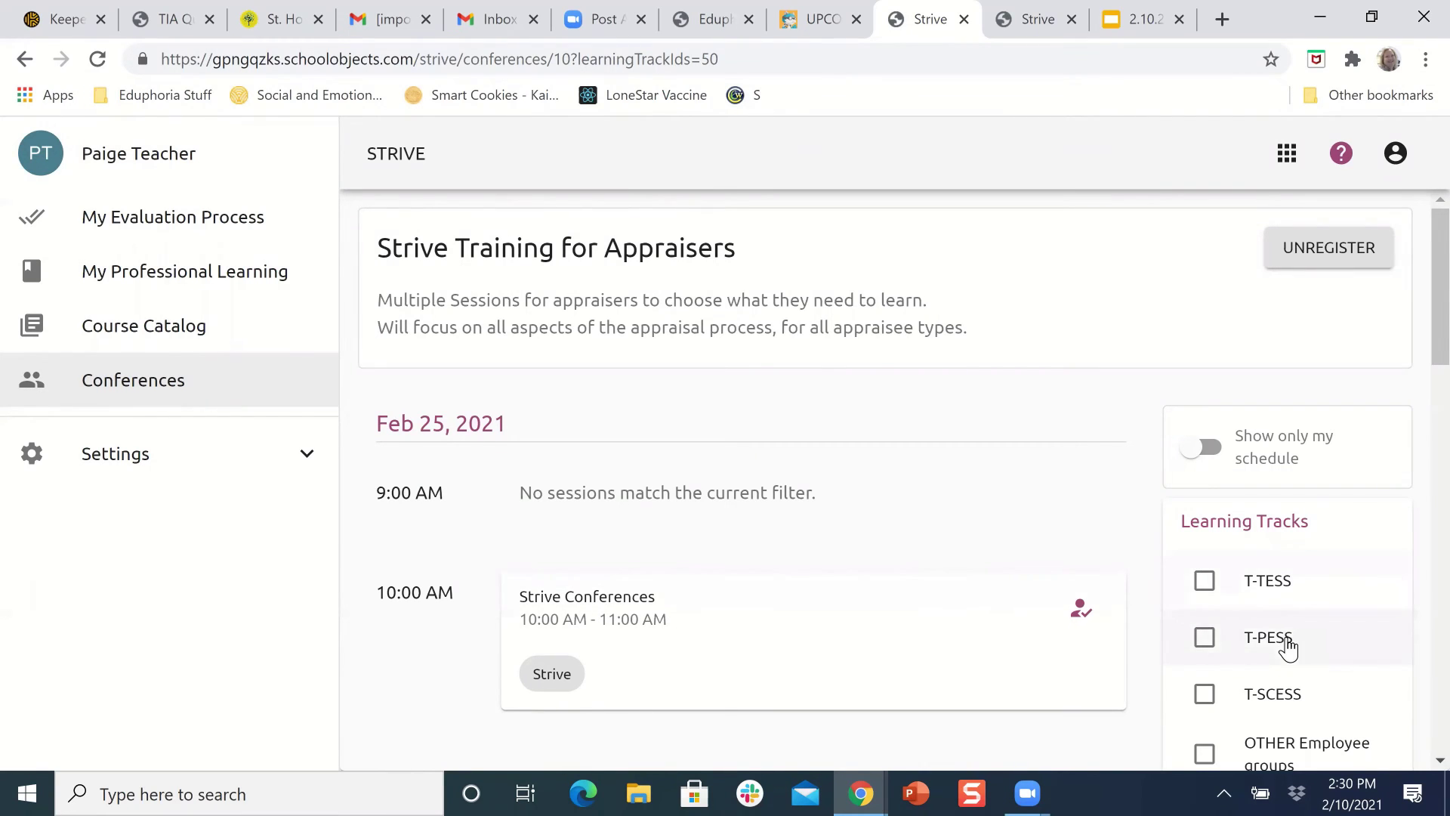
Step: Enroll in the Feb 26 Strive Conferences session at 9:00 AM
scroll(1286, 647, "down", 3)
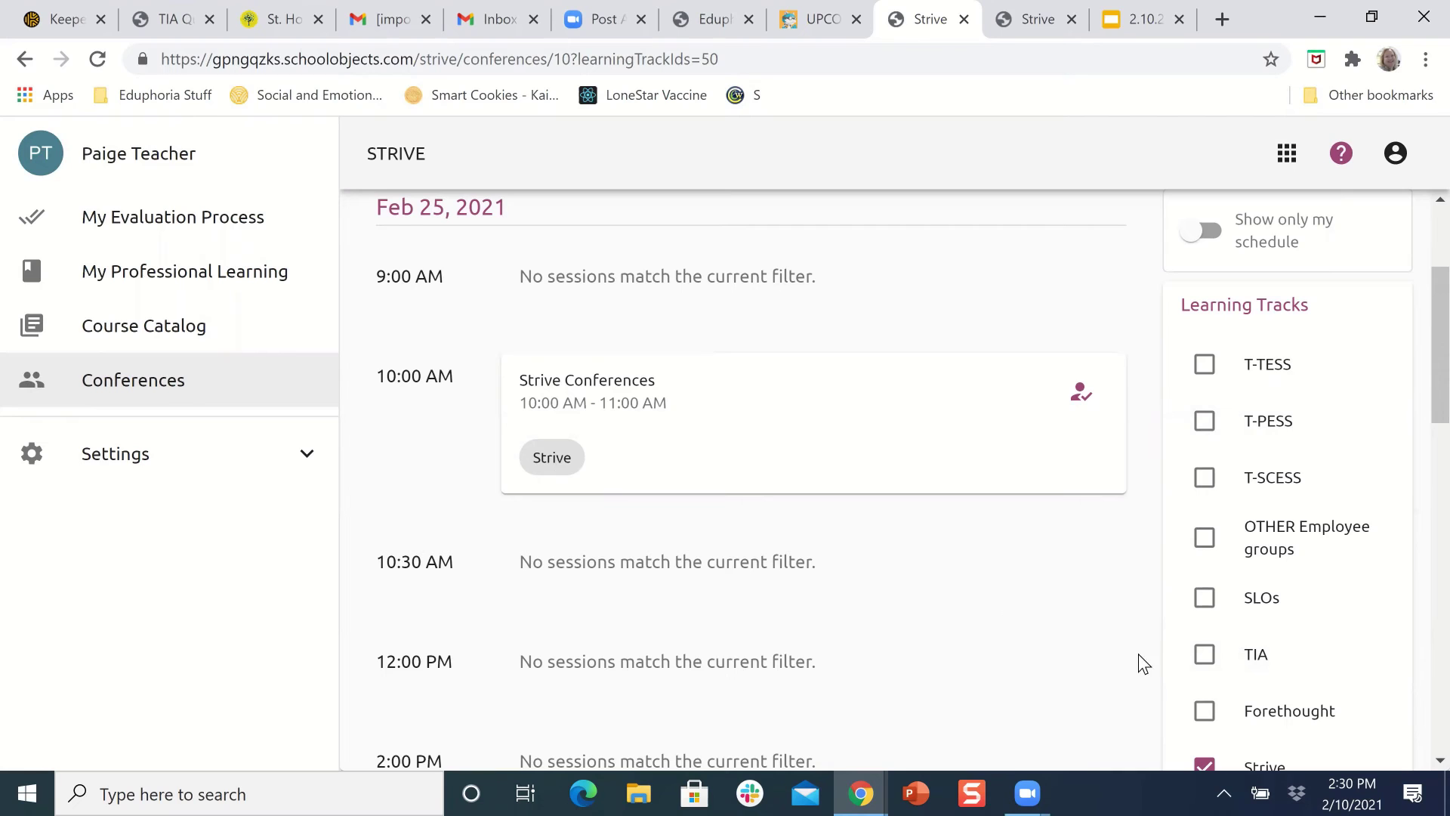
scroll(1242, 637, "down", 2)
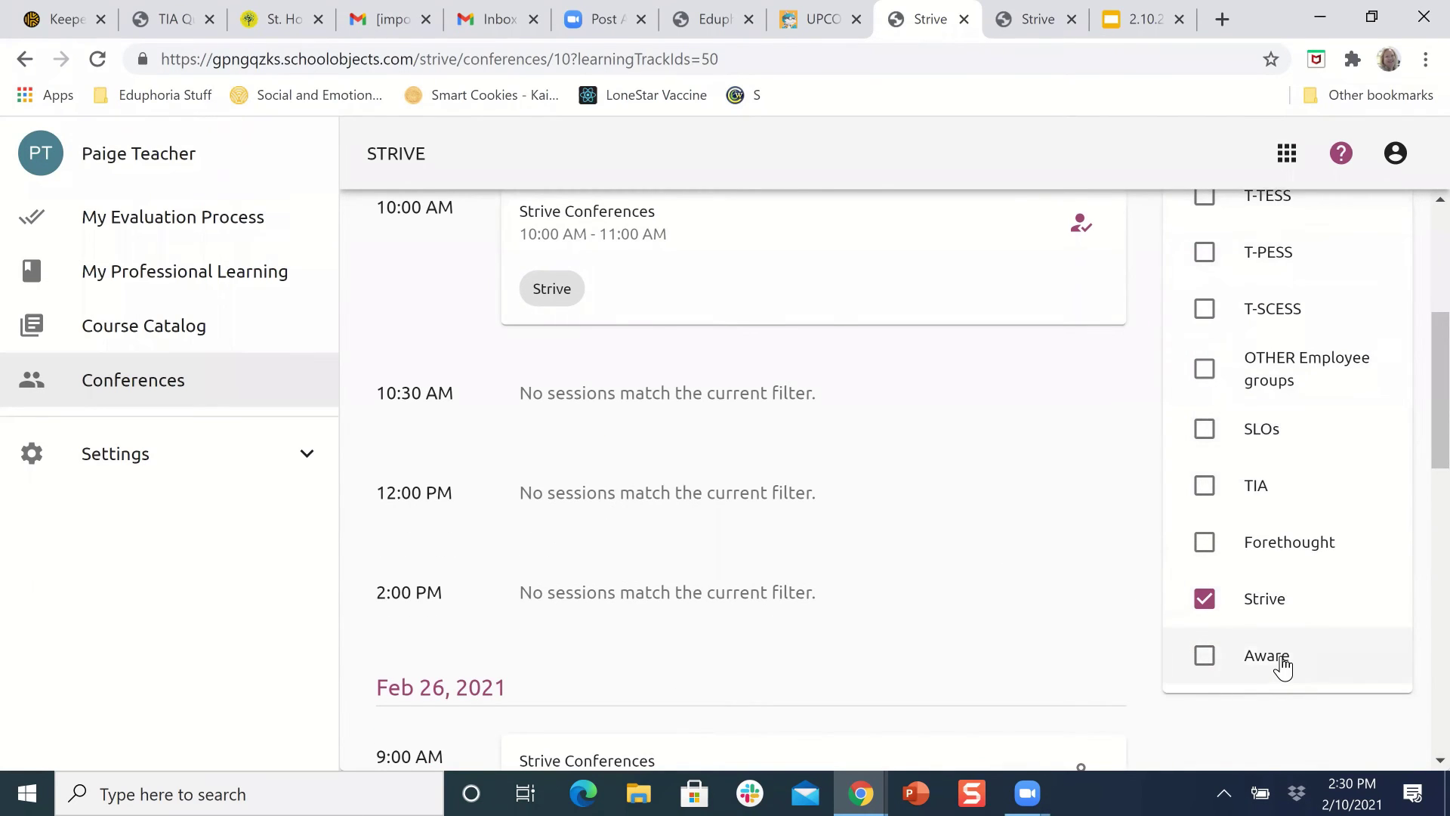
scroll(1282, 667, "up", 3)
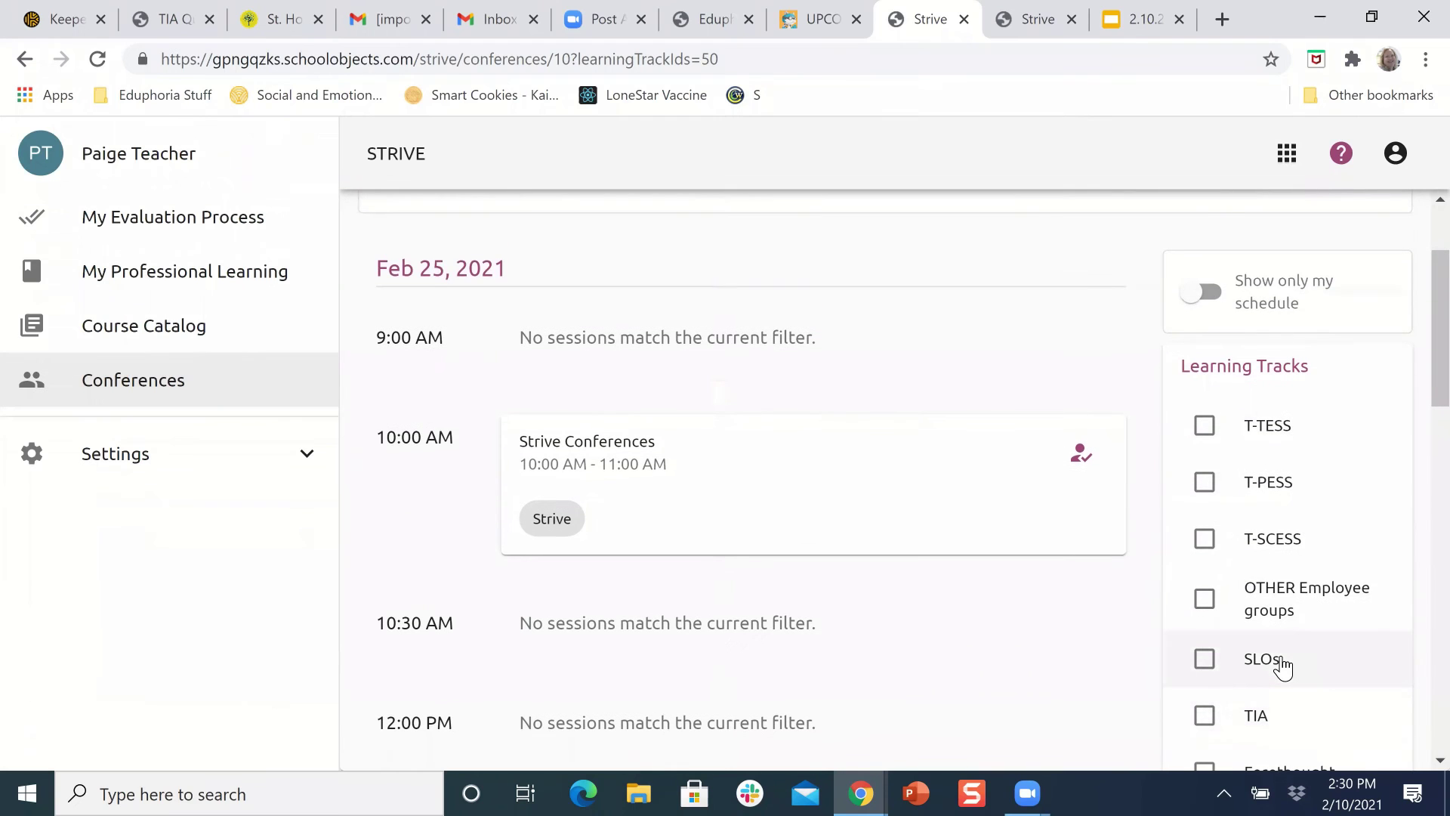
scroll(1284, 663, "up", 2)
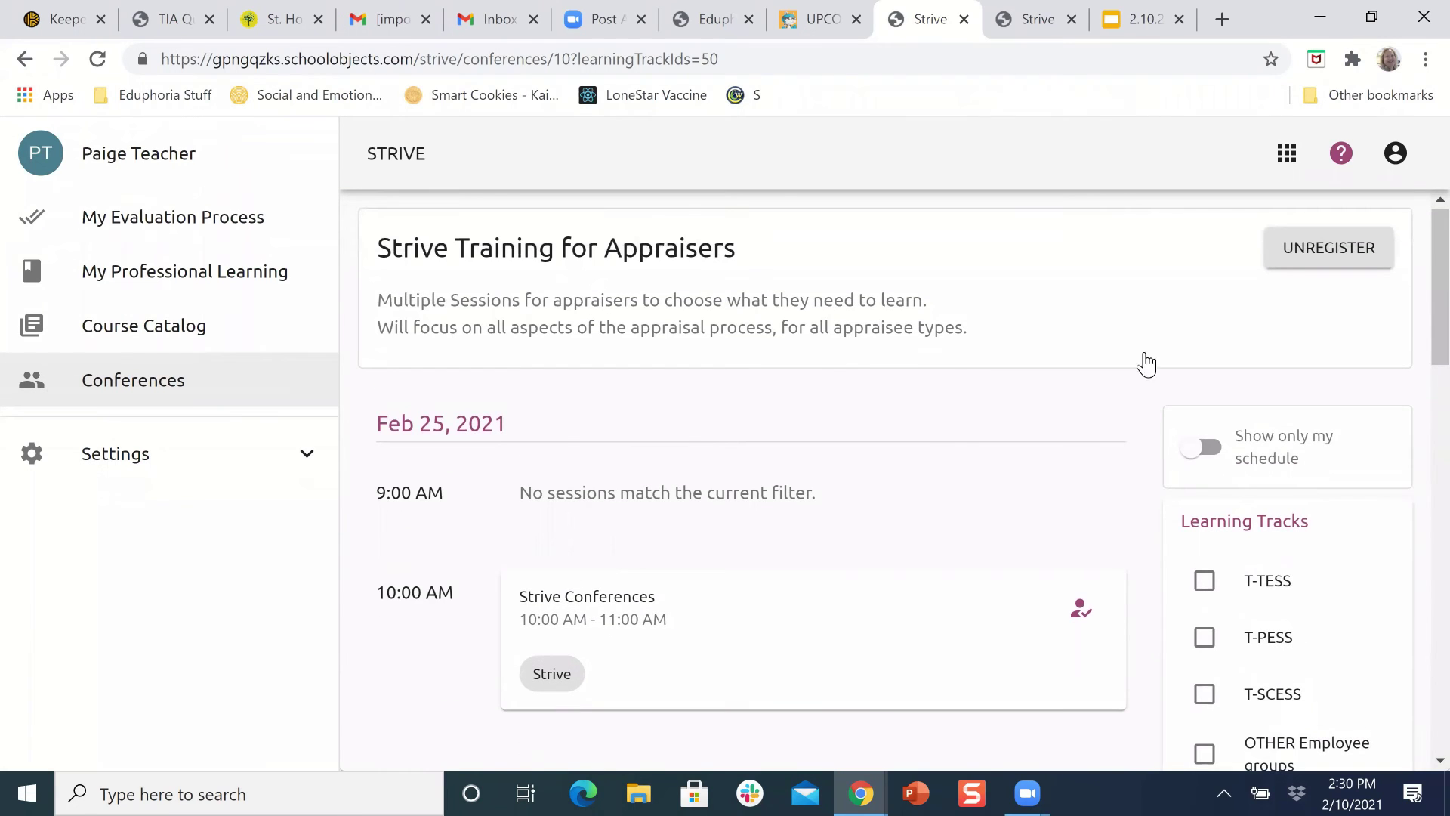
scroll(951, 436, "down", 10)
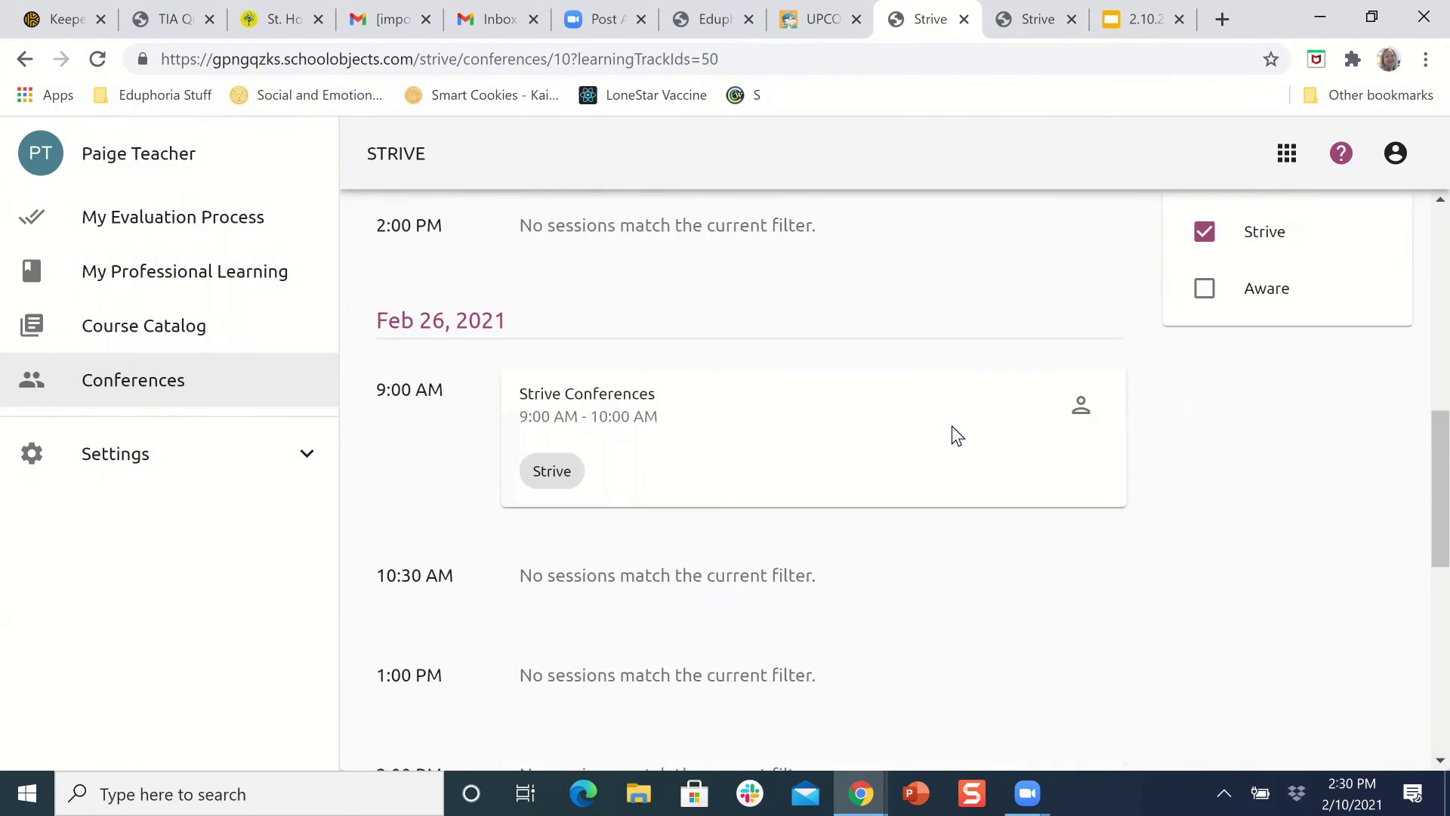
left_click(1082, 355)
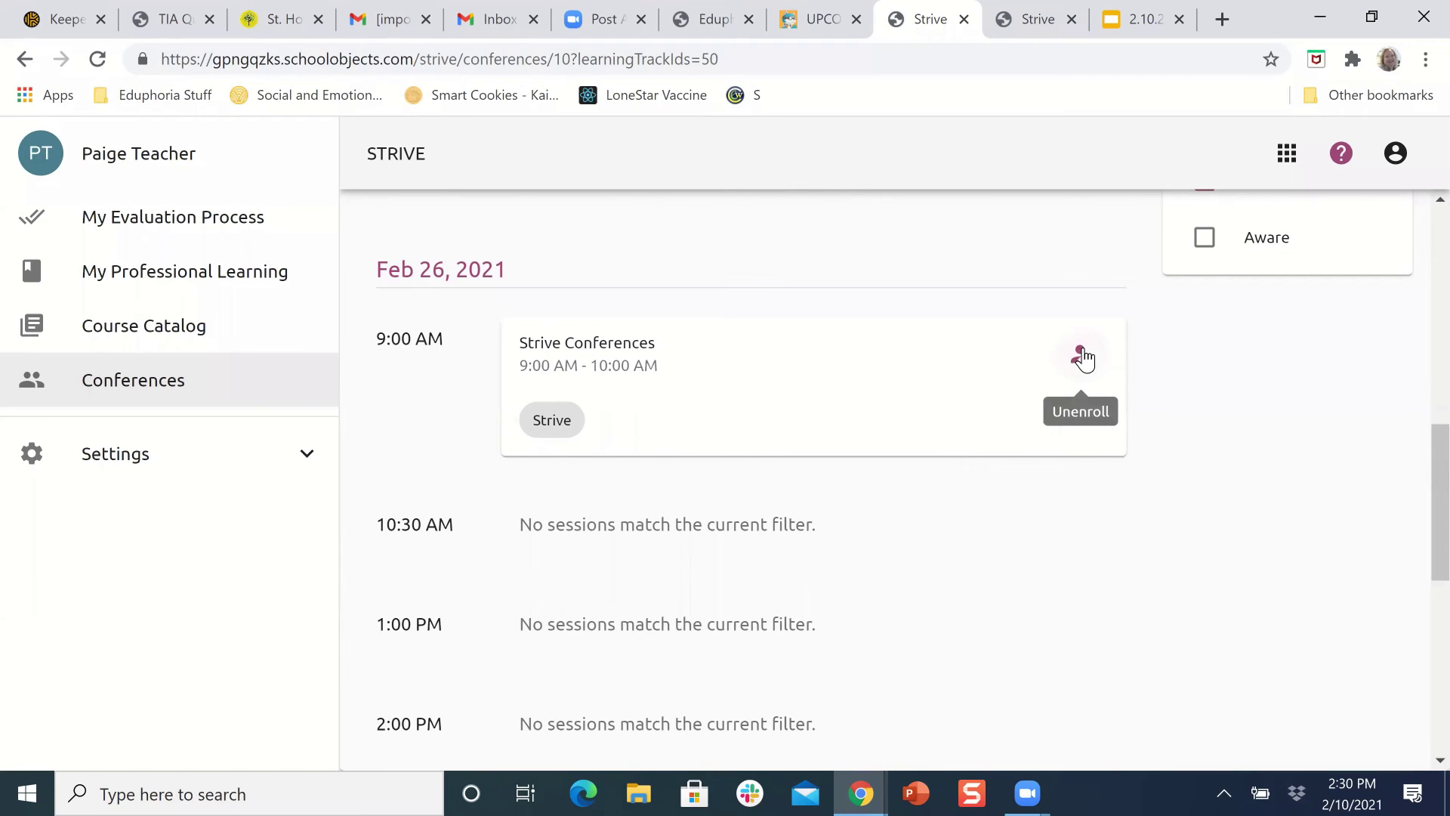
Step: Show only the personal schedule and review the enrolled Strive track sessions
scroll(996, 521, "up", 10)
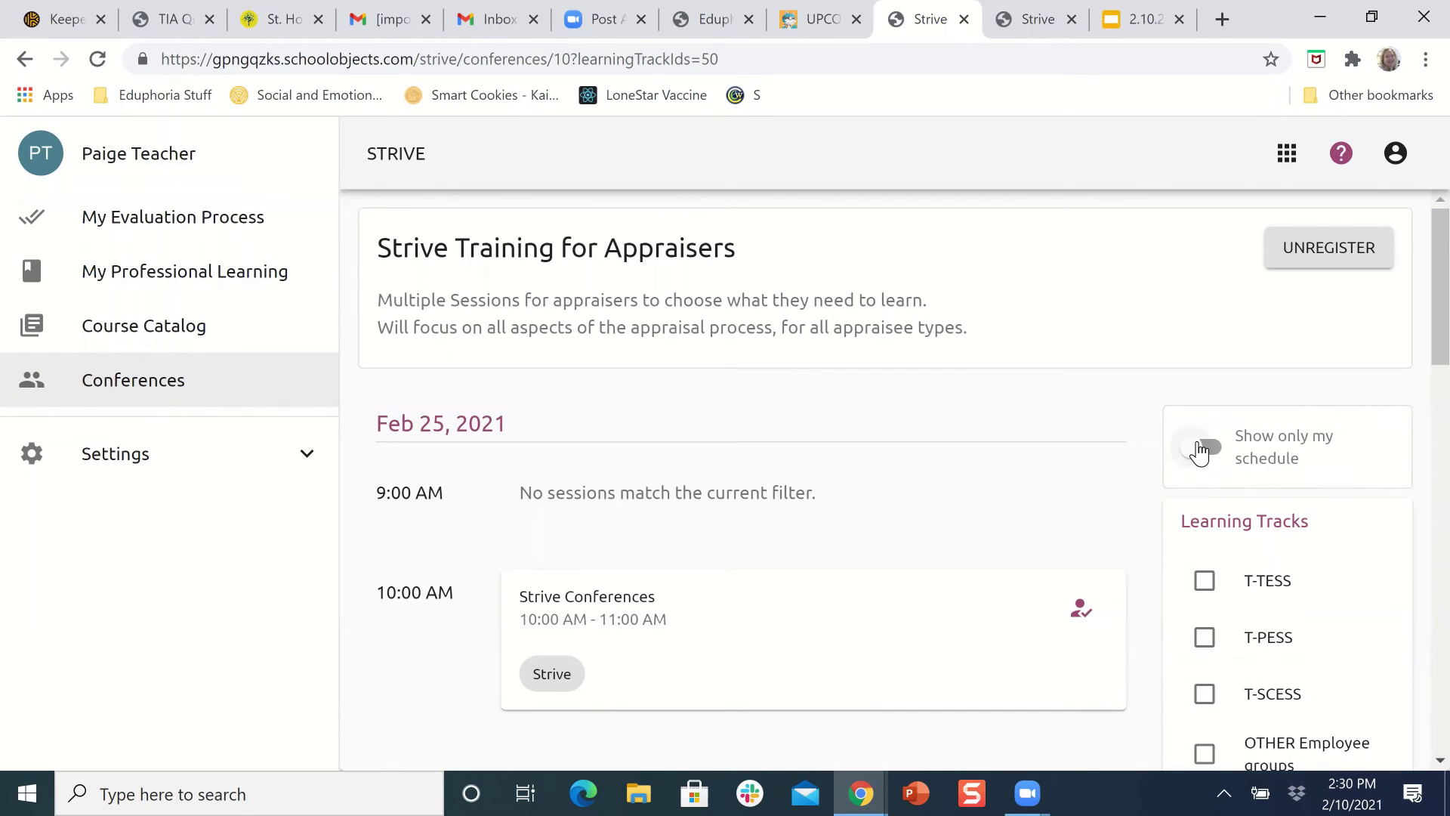
left_click(1201, 452)
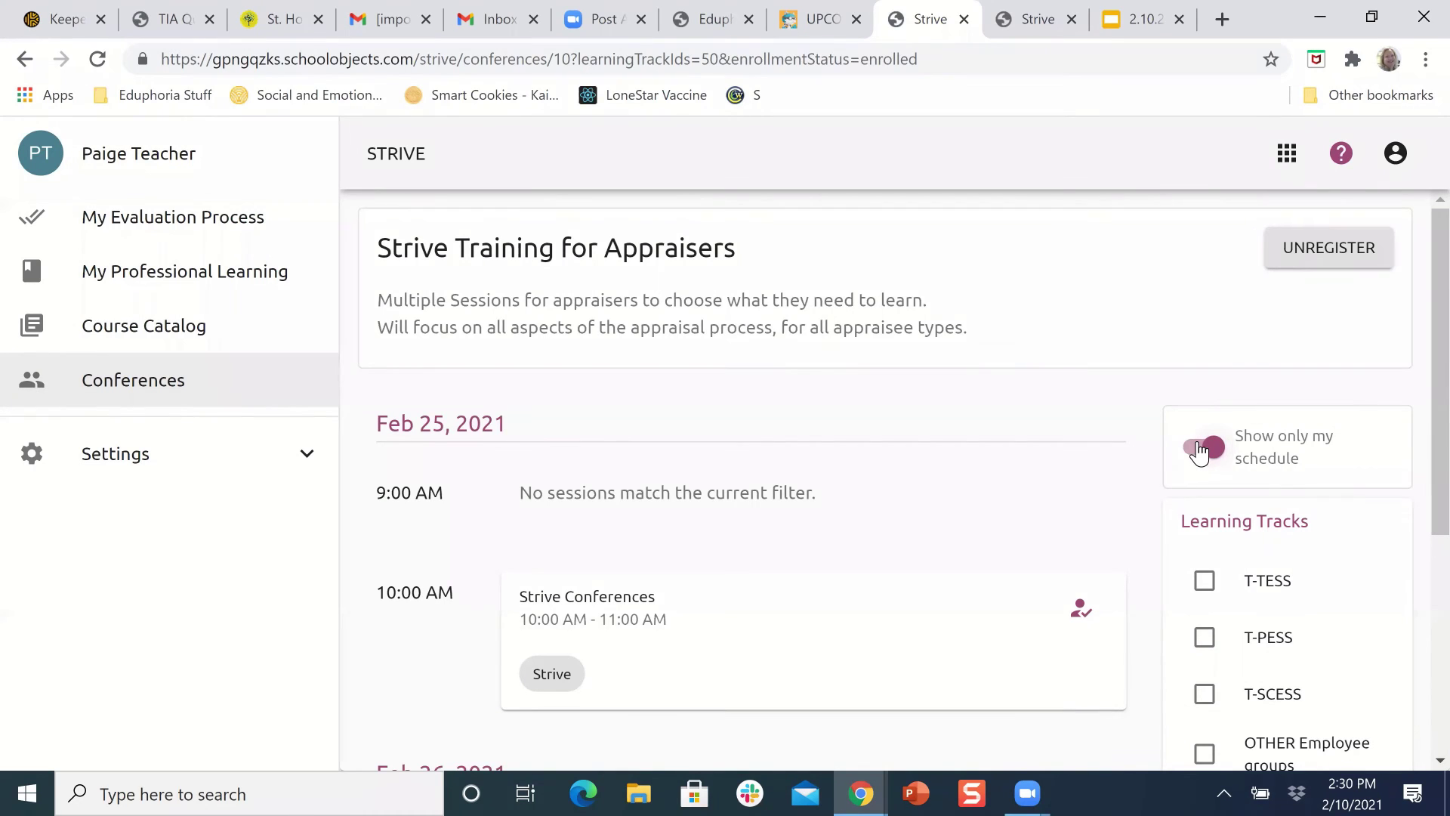
scroll(949, 655, "down", 3)
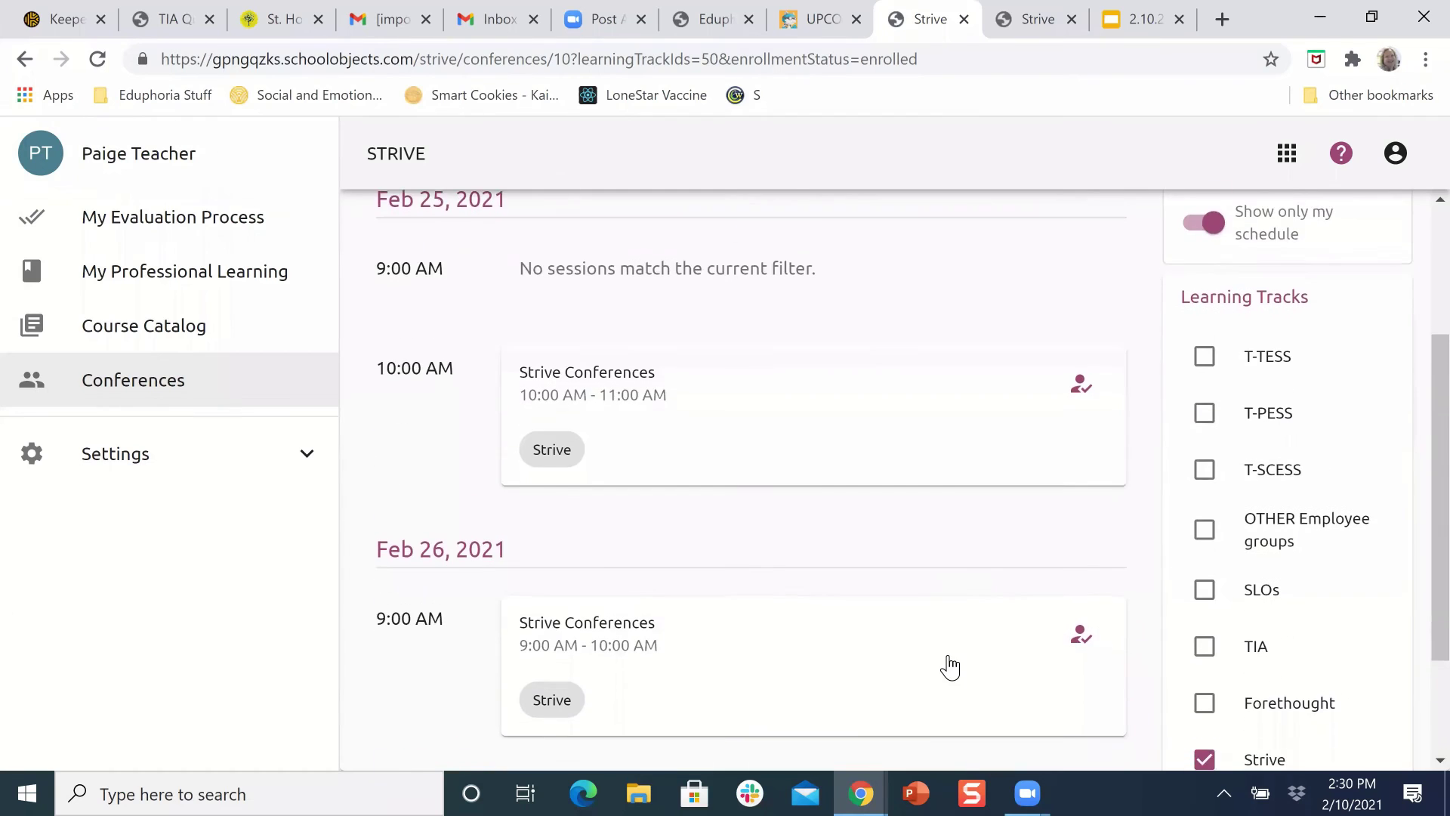
scroll(949, 667, "down", 2)
scroll(948, 666, "up", 3)
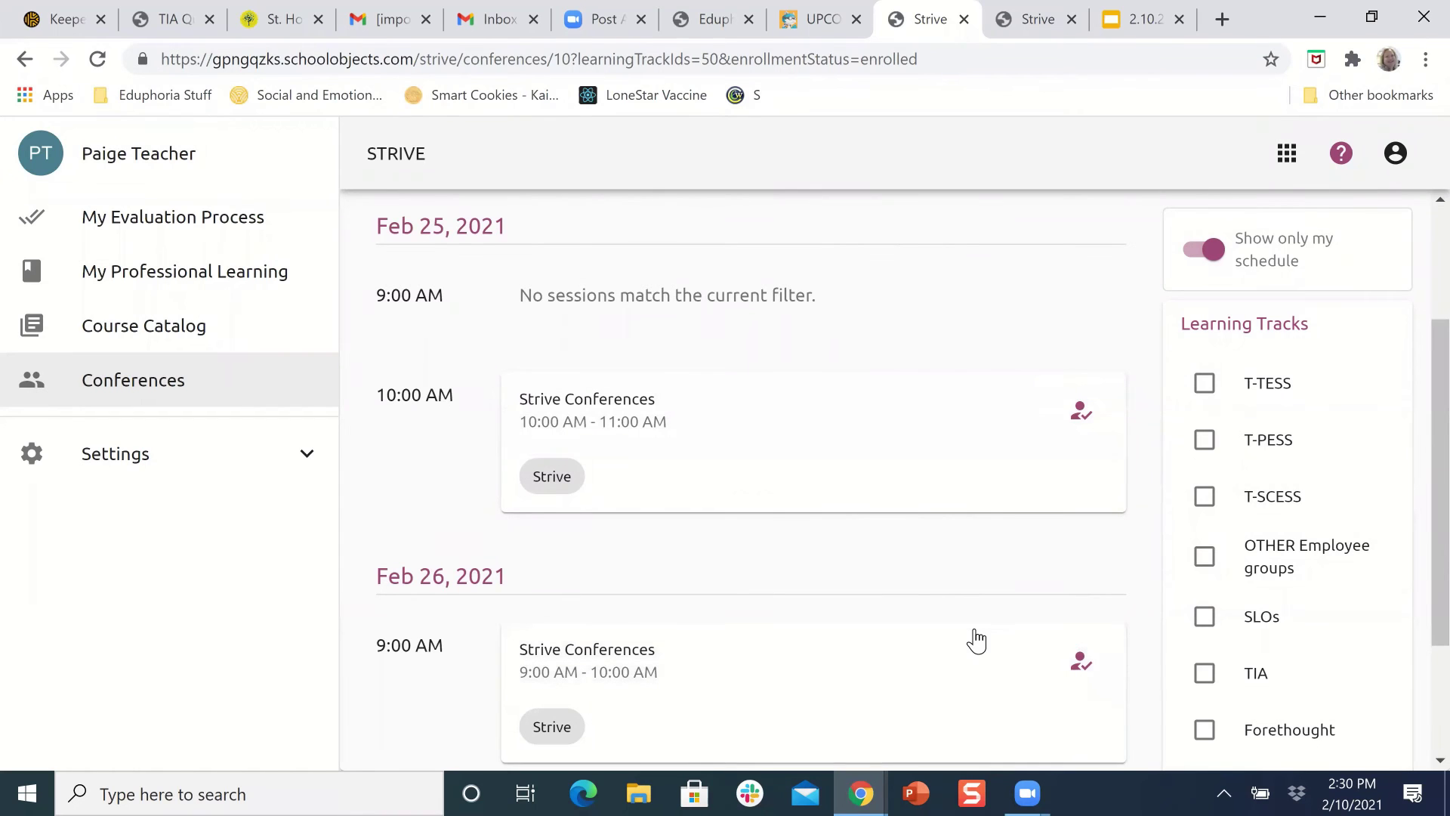
scroll(1006, 385, "down", 2)
scroll(1162, 387, "up", 4)
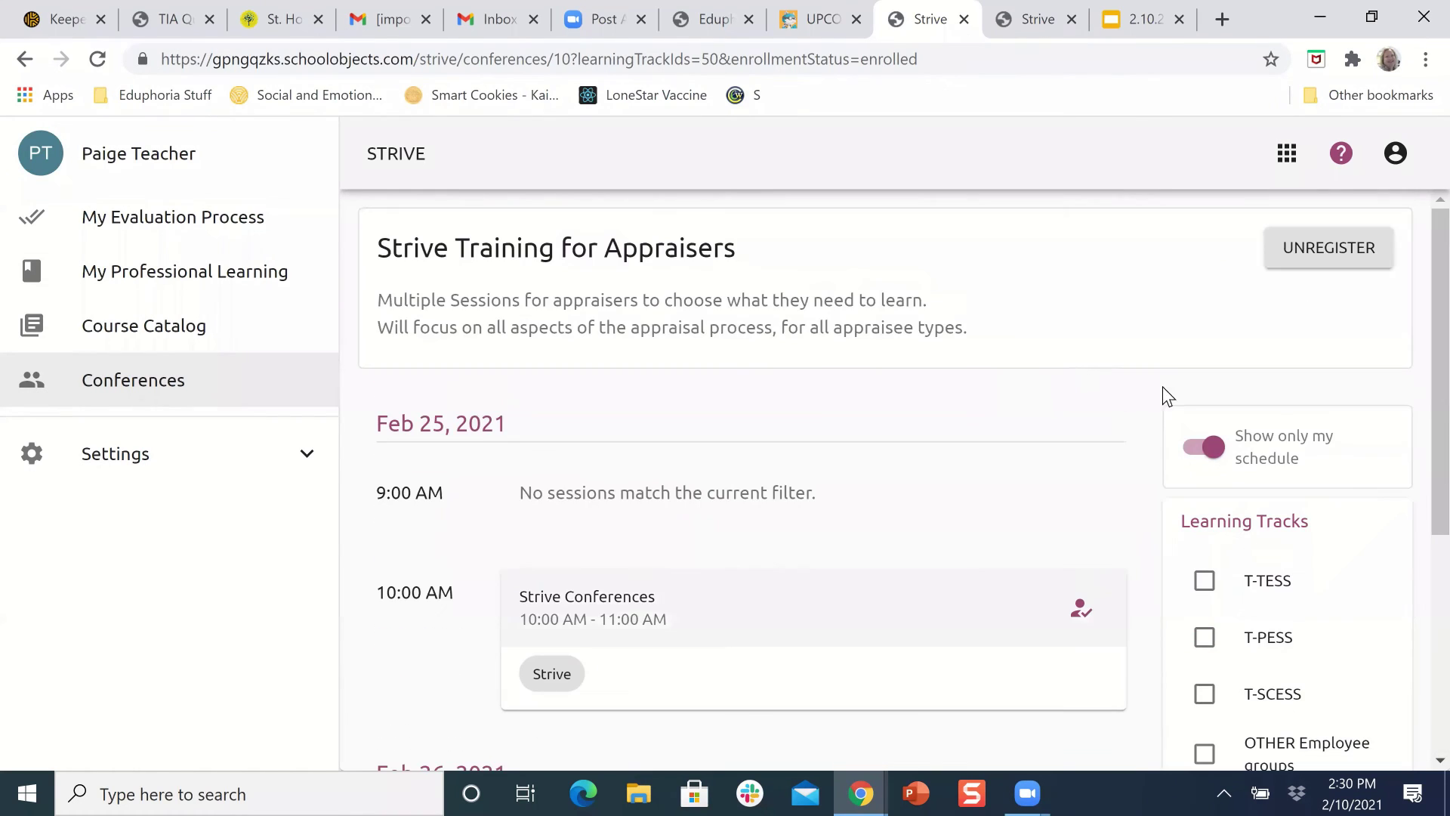
Step: Turn off the personal schedule view, clear the Strive learning track filter, and look over the full list of conference sessions
left_click(1200, 458)
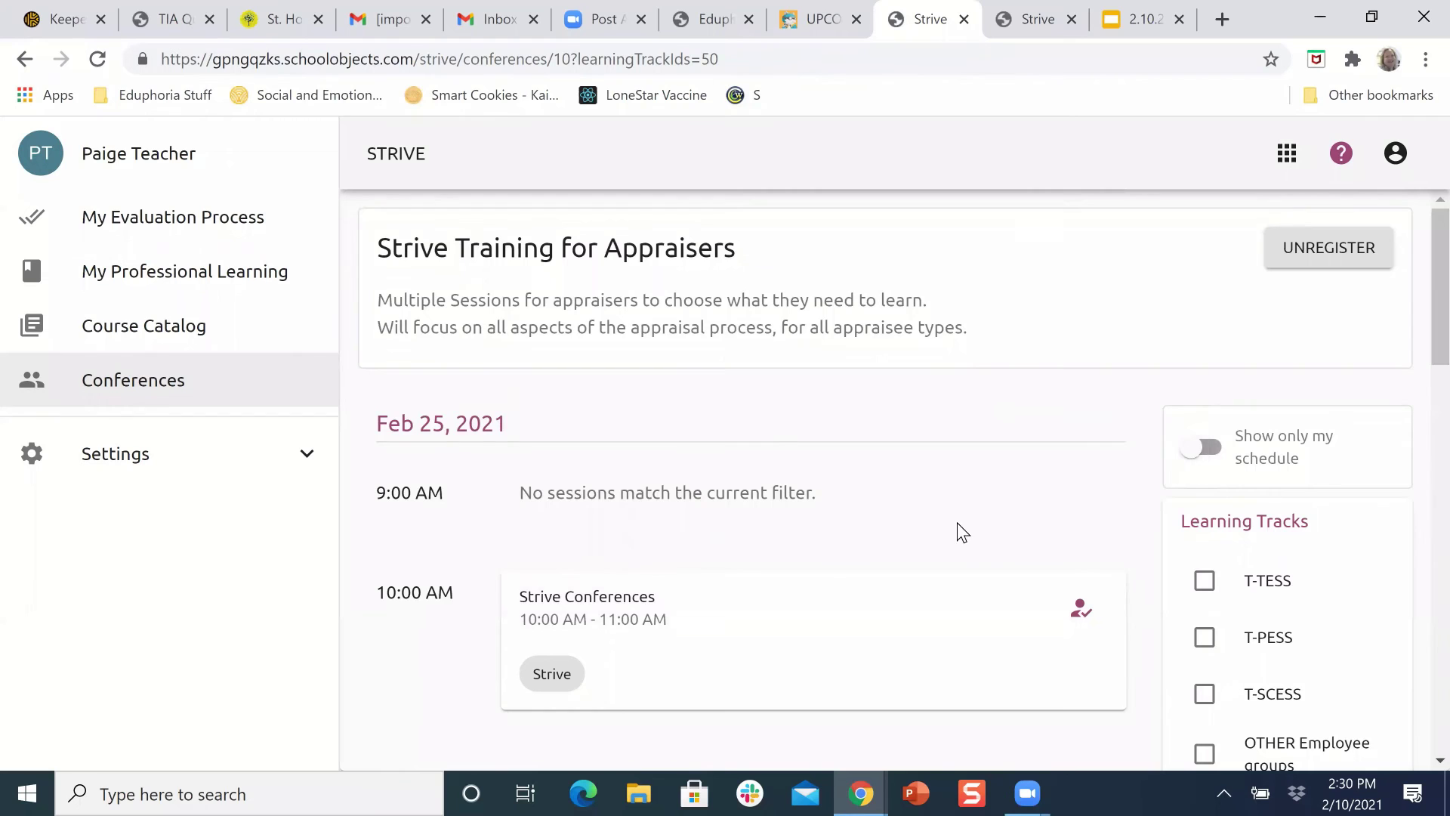
scroll(613, 393, "down", 5)
scroll(613, 396, "down", 4)
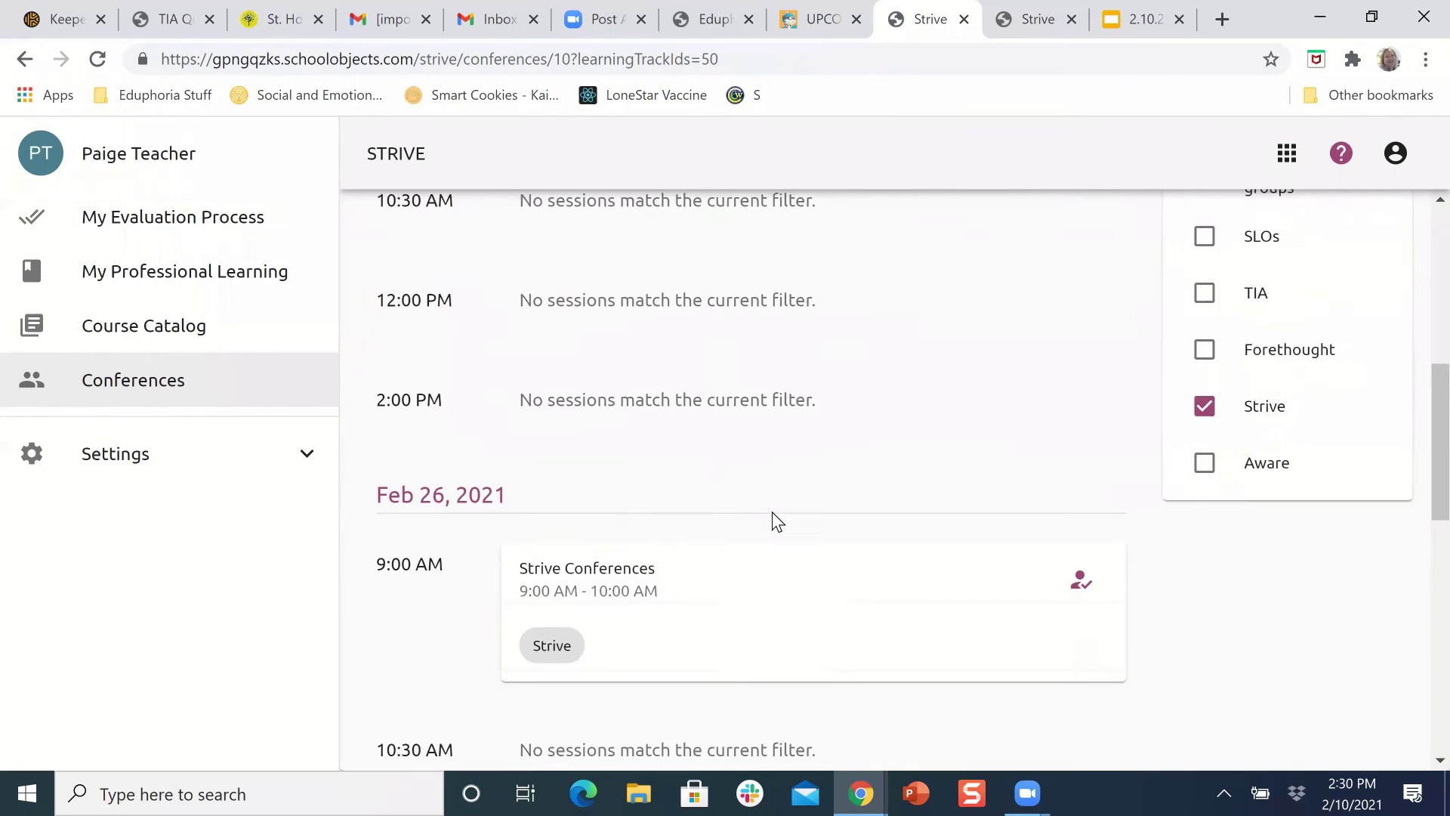
scroll(787, 651, "up", 3)
scroll(791, 639, "up", 2)
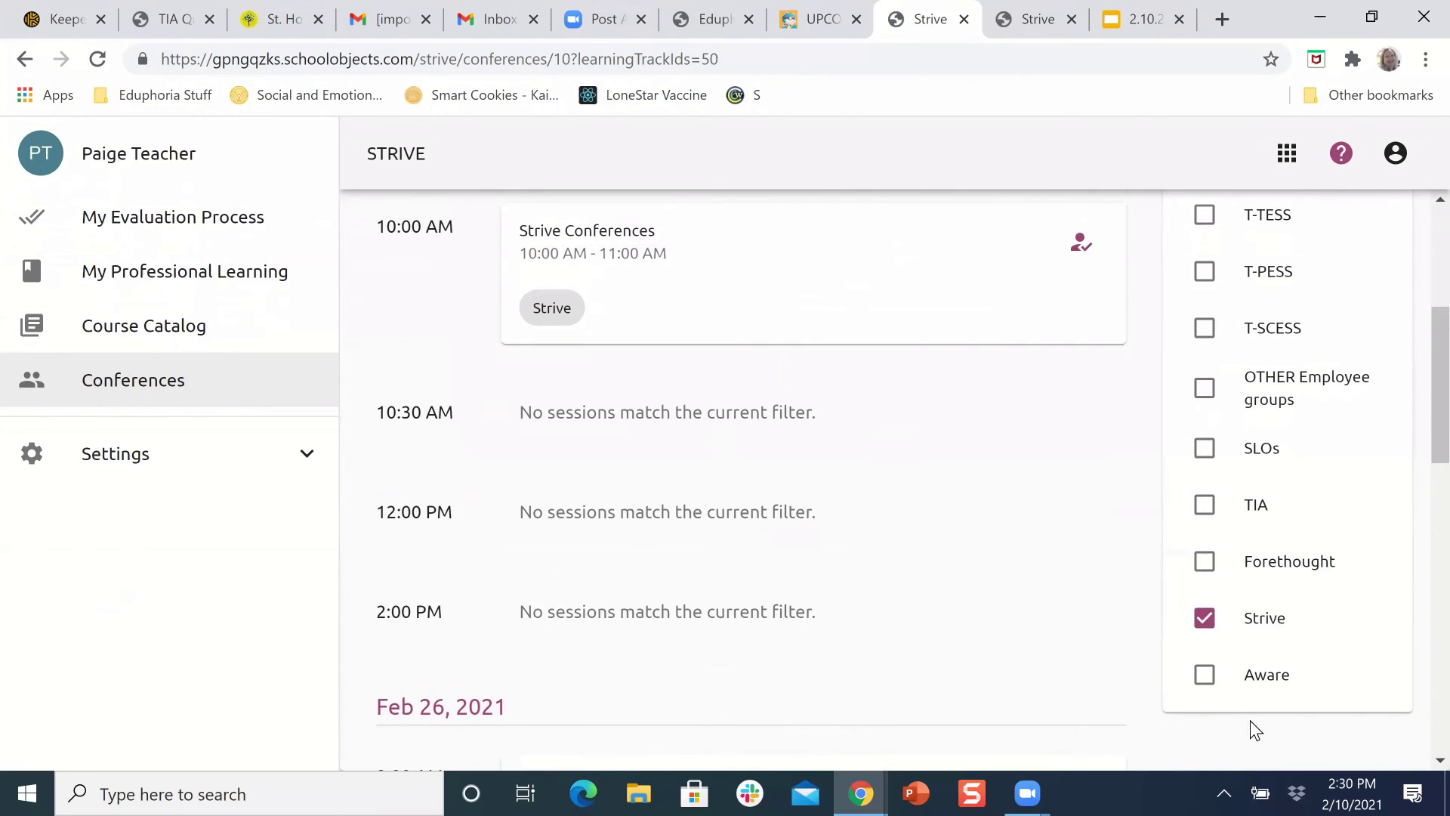
left_click(1205, 614)
scroll(1171, 437, "up", 6)
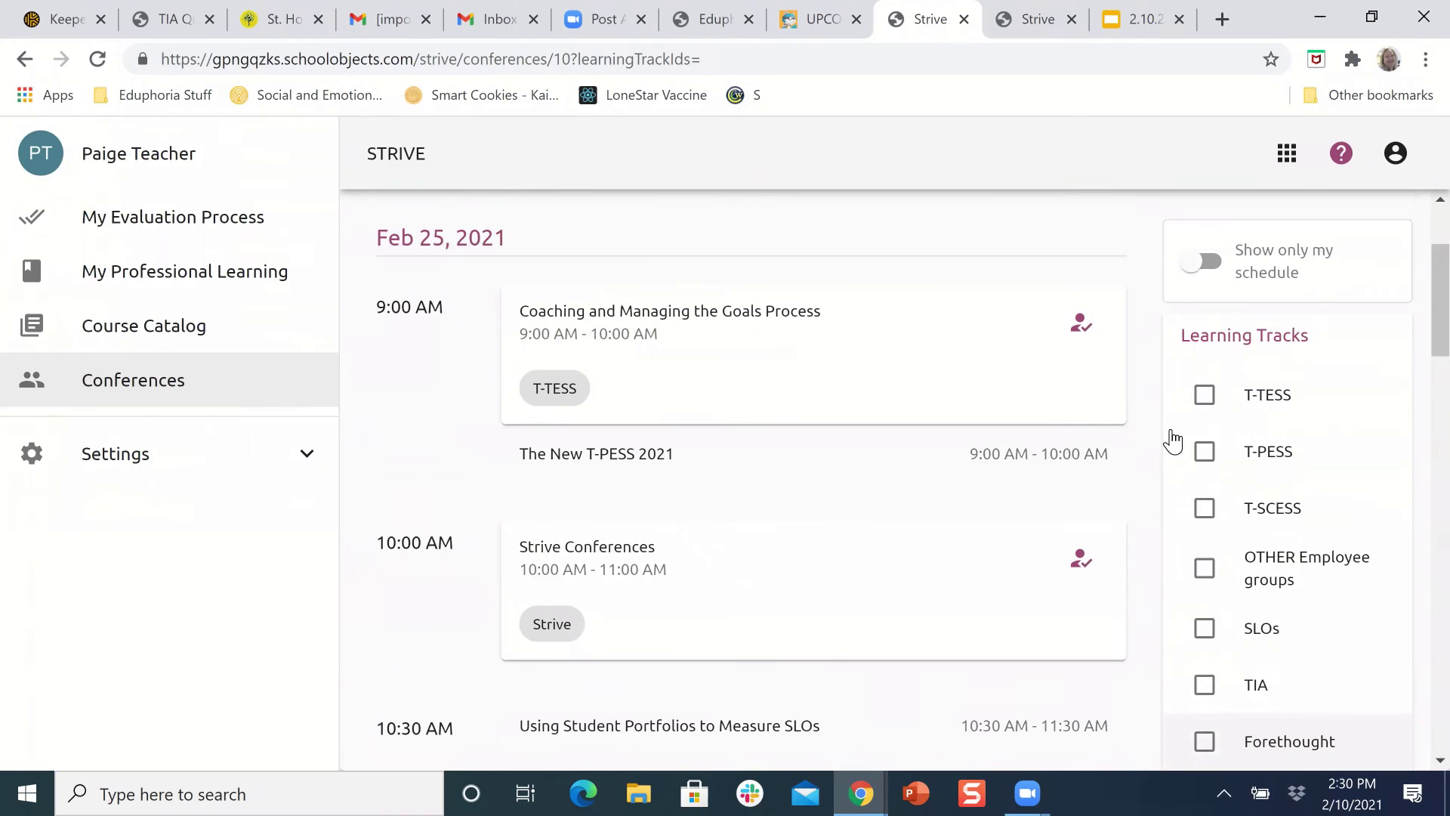
scroll(908, 422, "down", 5)
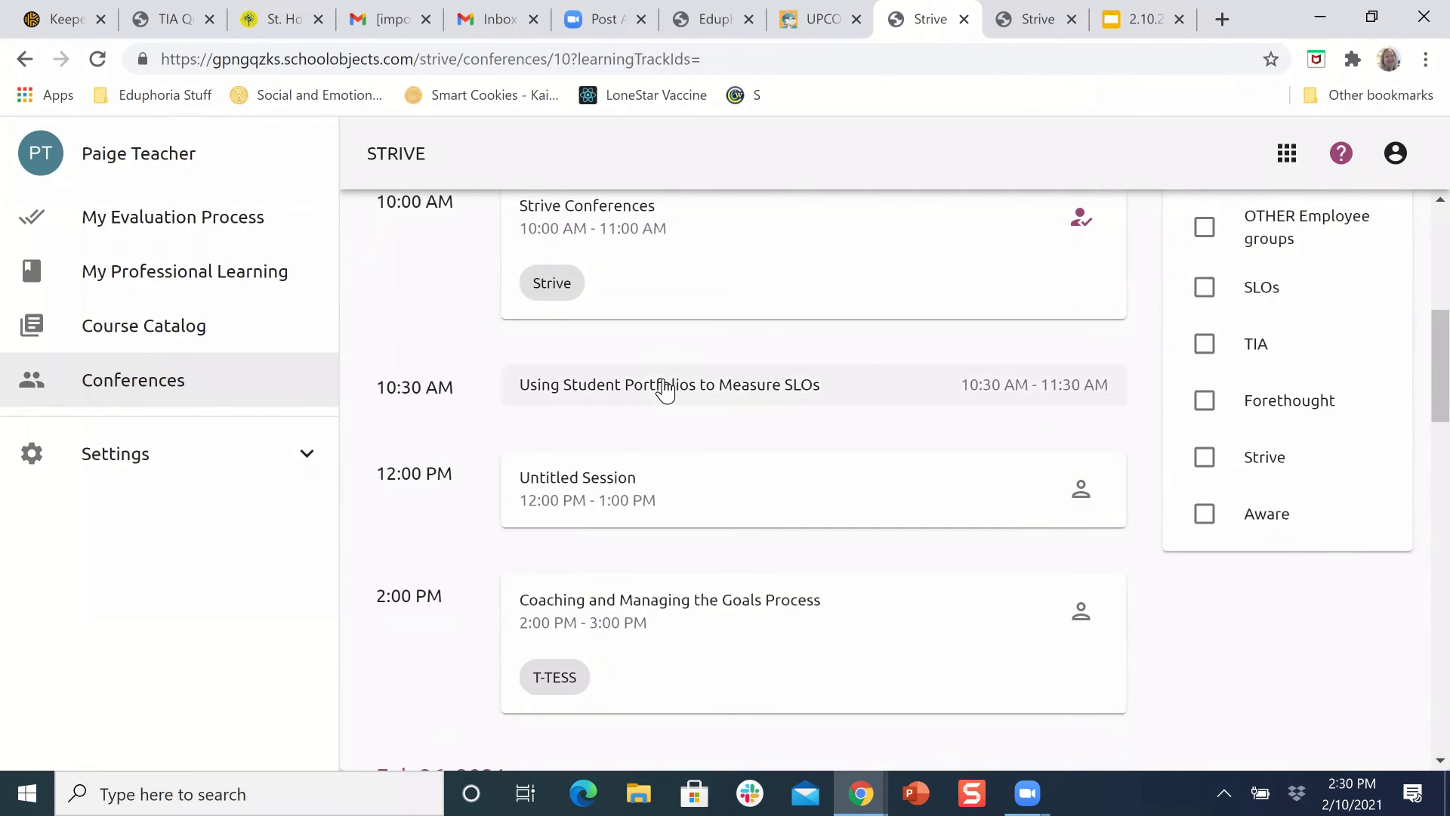
scroll(1078, 508, "up", 6)
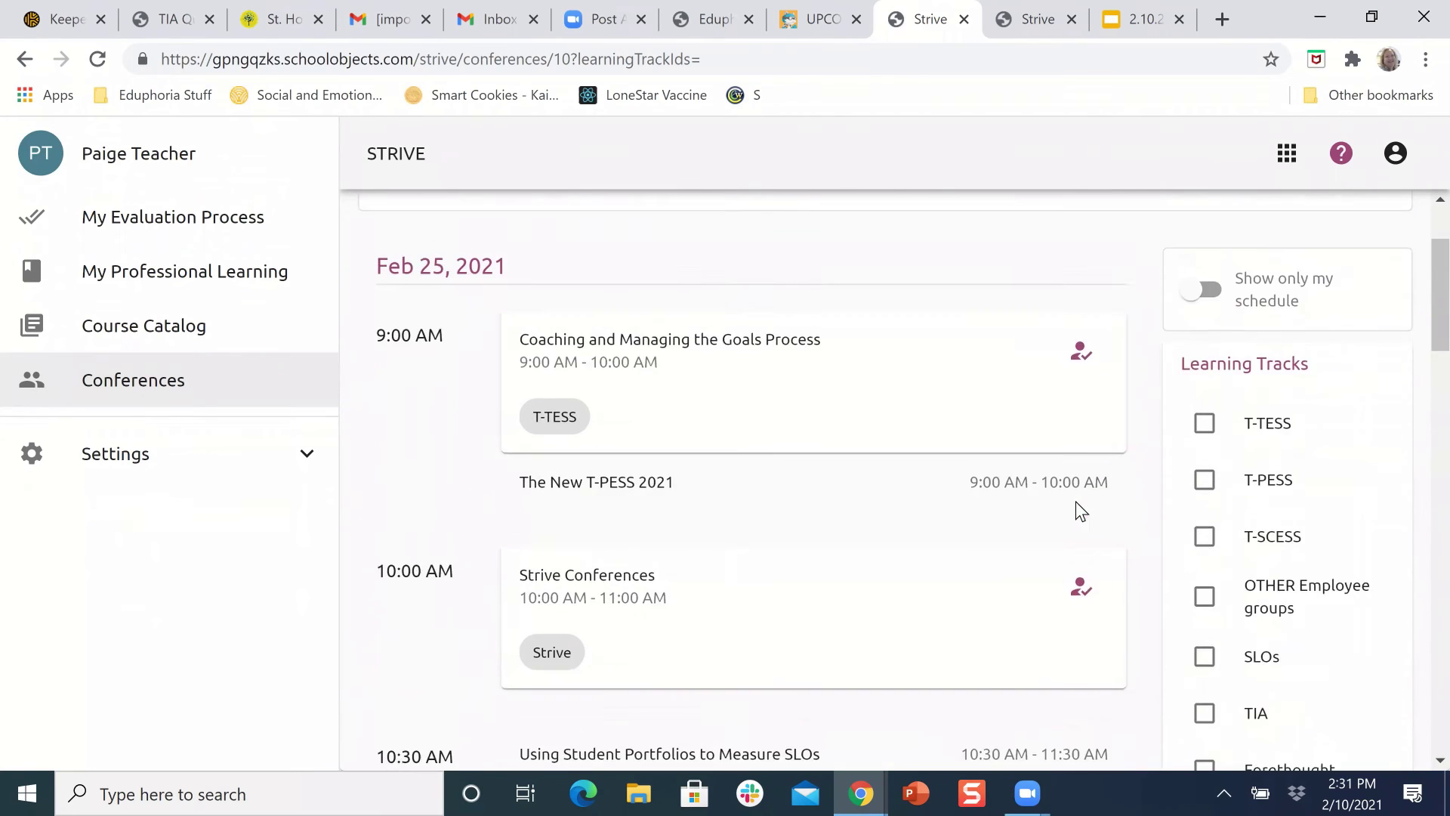
Step: Limit the unfiltered conference to the personal schedule and review the enrolled sessions for Feb 25 to Feb 27
left_click(1202, 365)
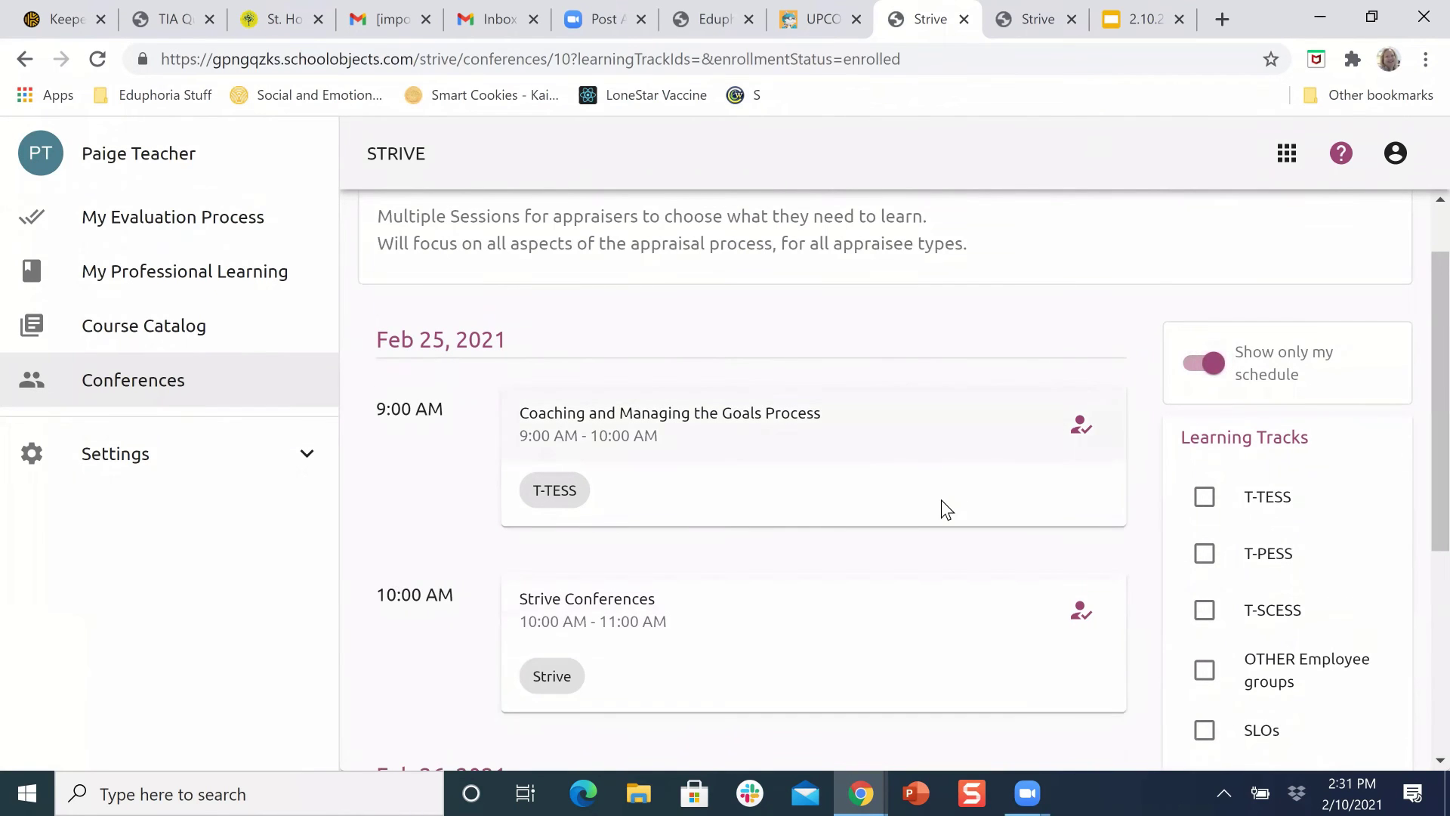
scroll(941, 500, "down", 4)
scroll(941, 500, "down", 1)
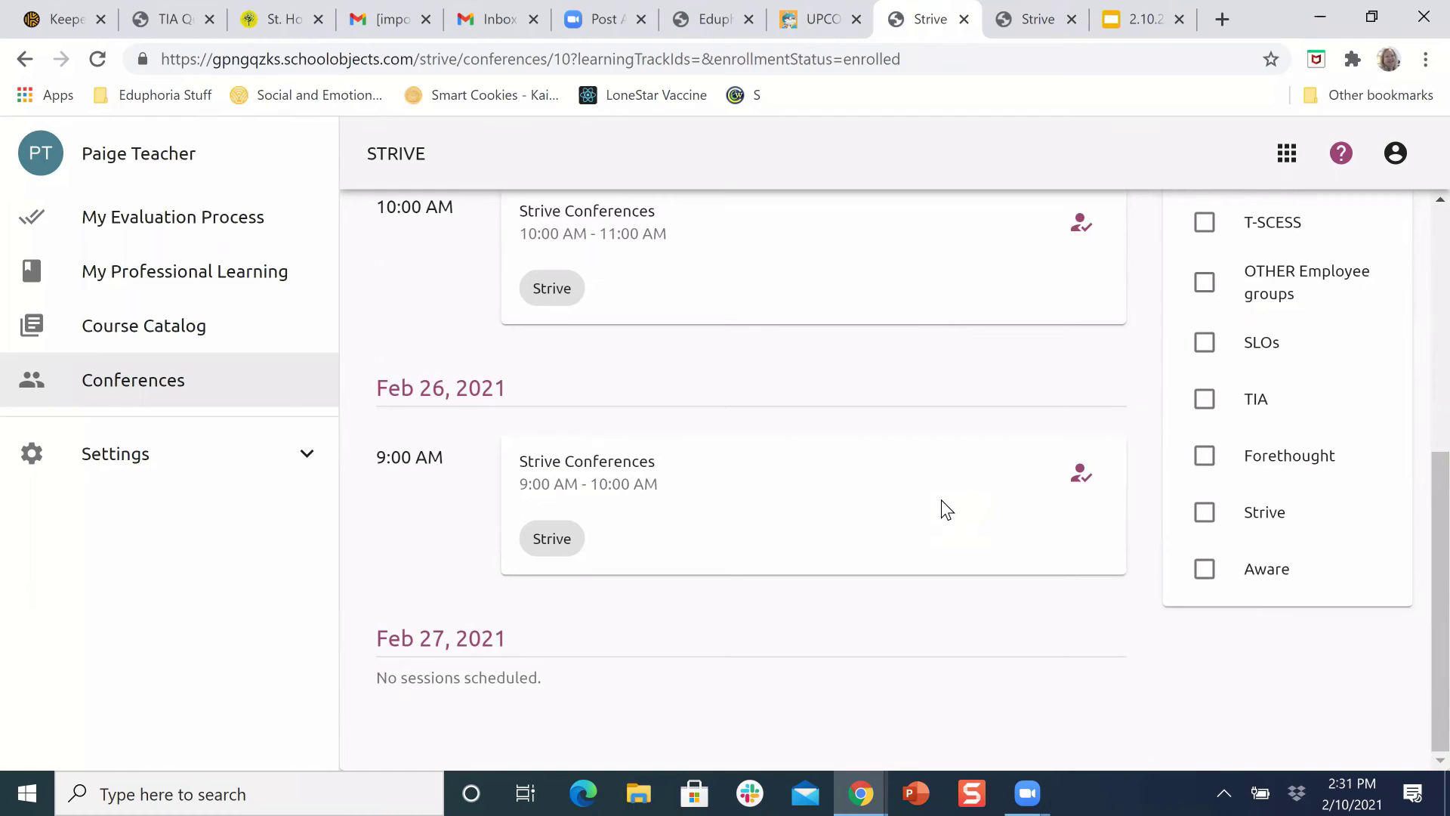
scroll(941, 500, "up", 3)
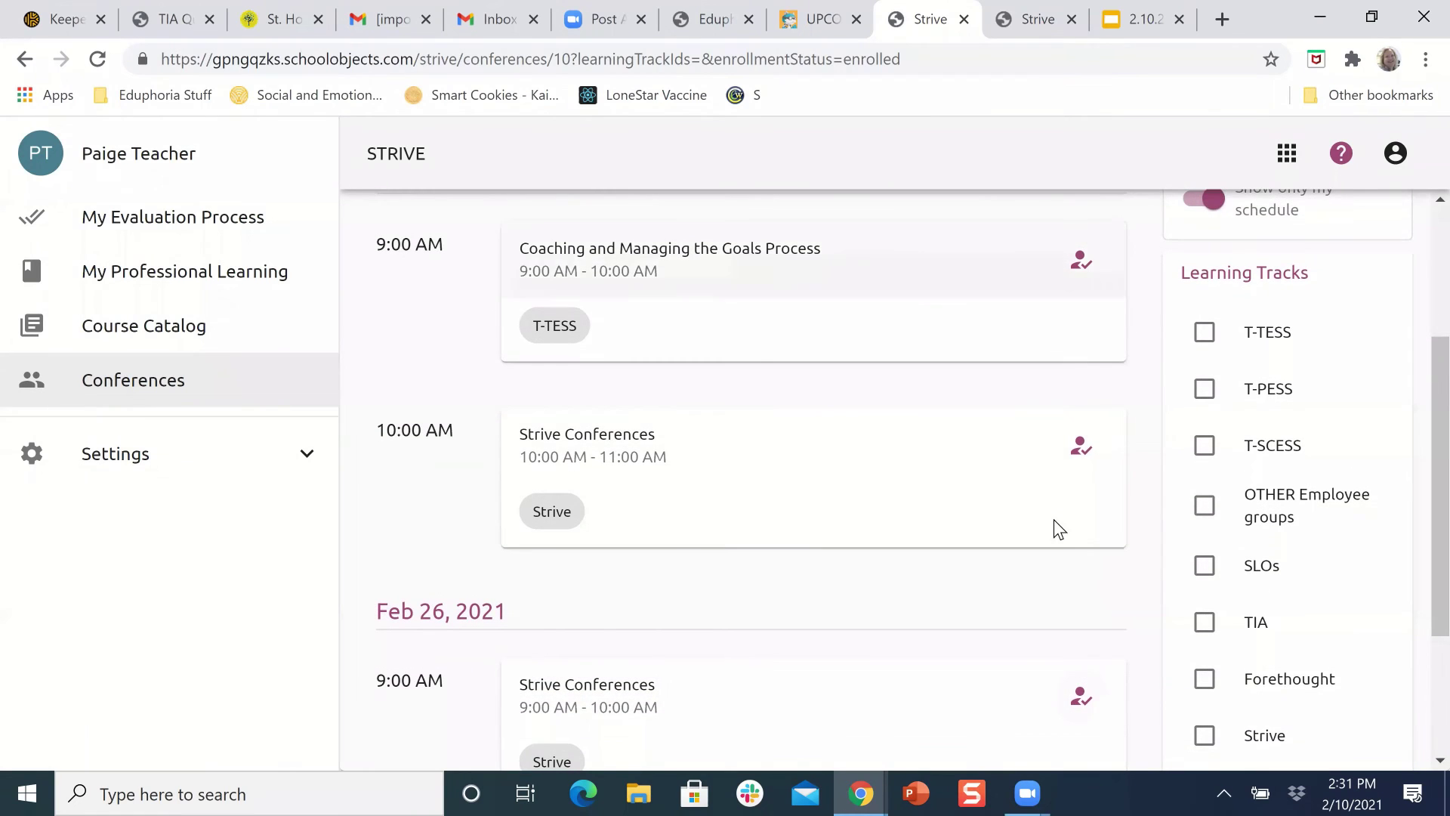
scroll(898, 495, "up", 1)
scroll(891, 491, "up", 2)
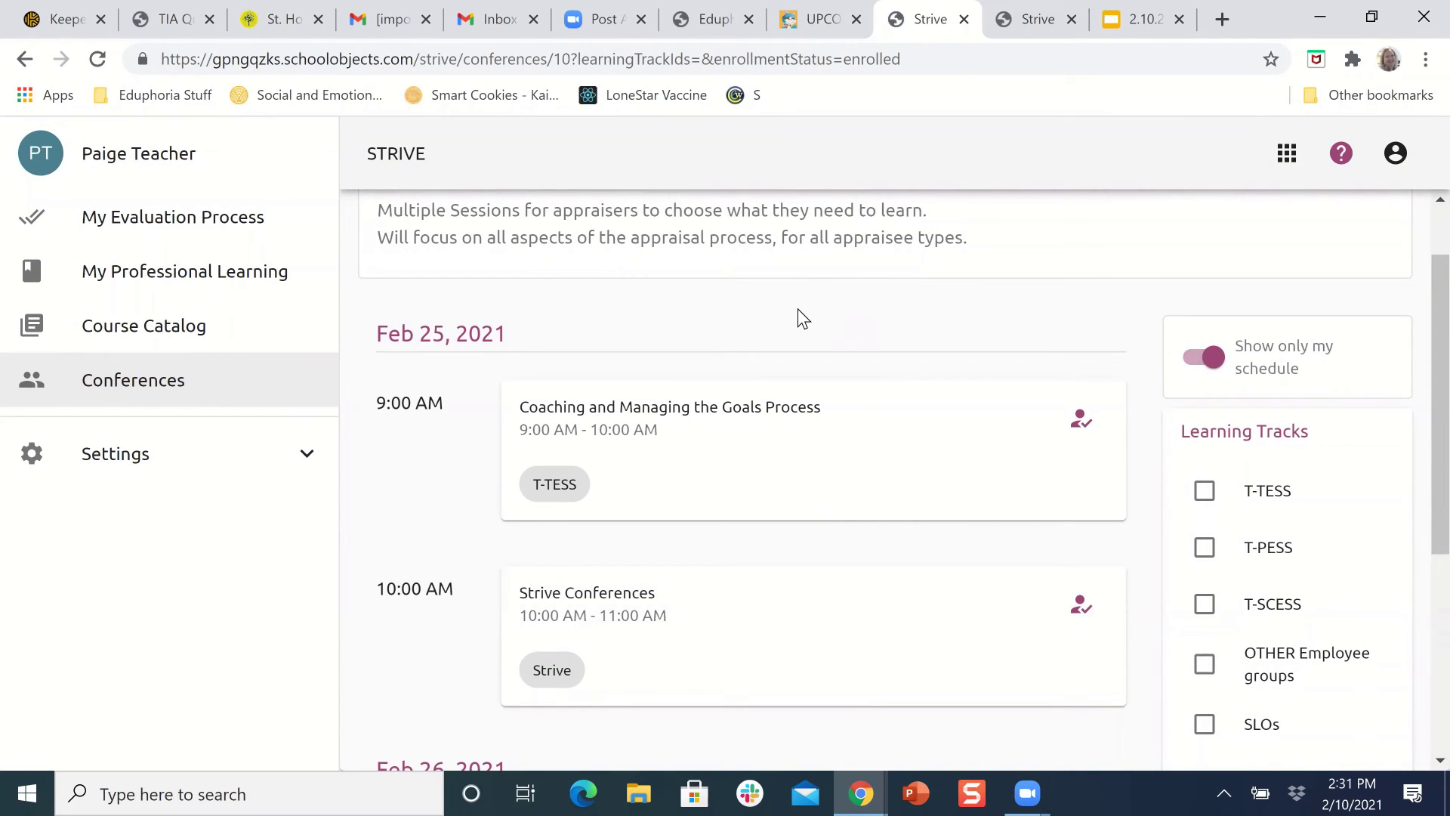
scroll(798, 308, "up", 2)
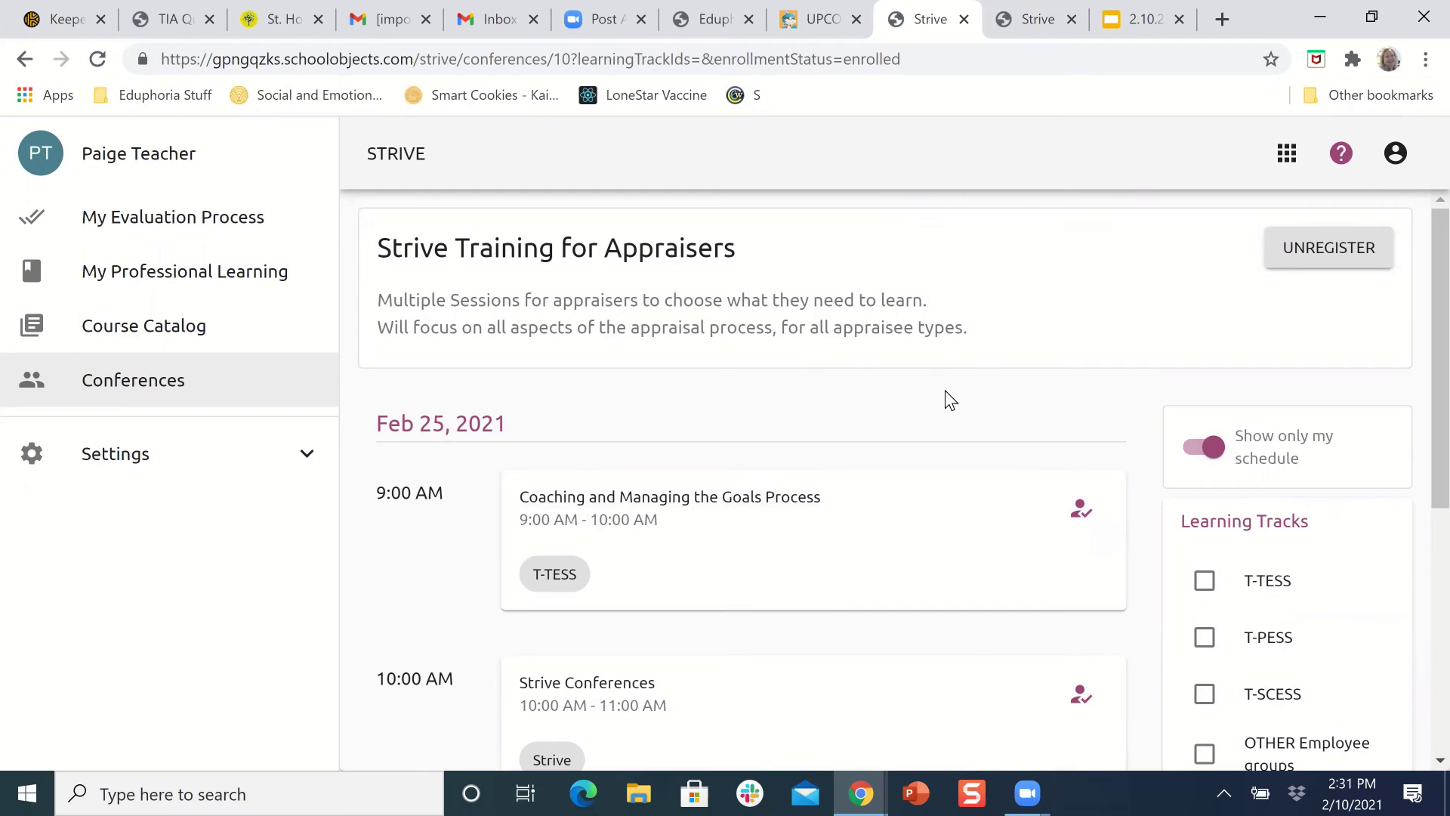
scroll(945, 389, "down", 3)
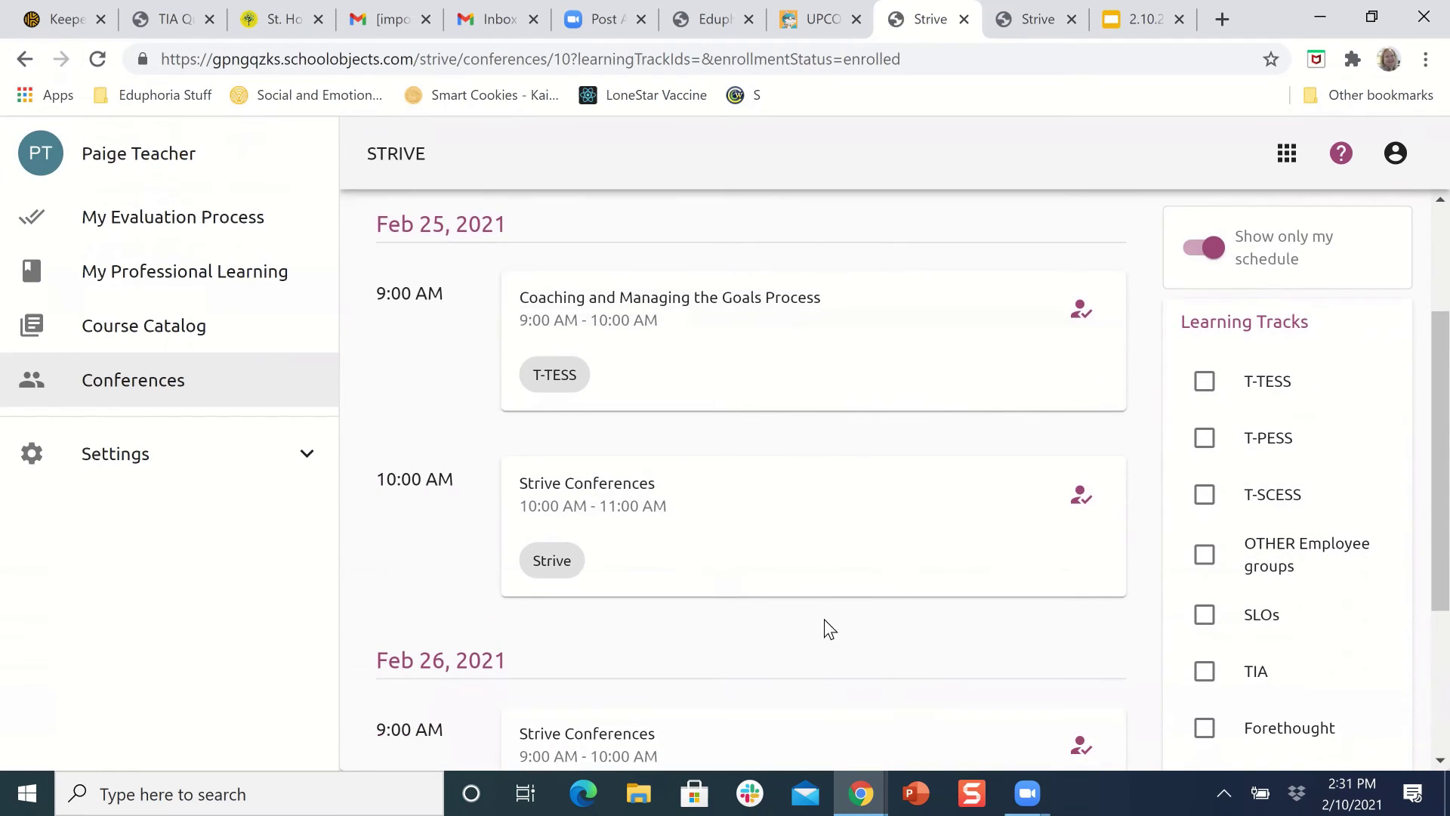
scroll(813, 672, "down", 3)
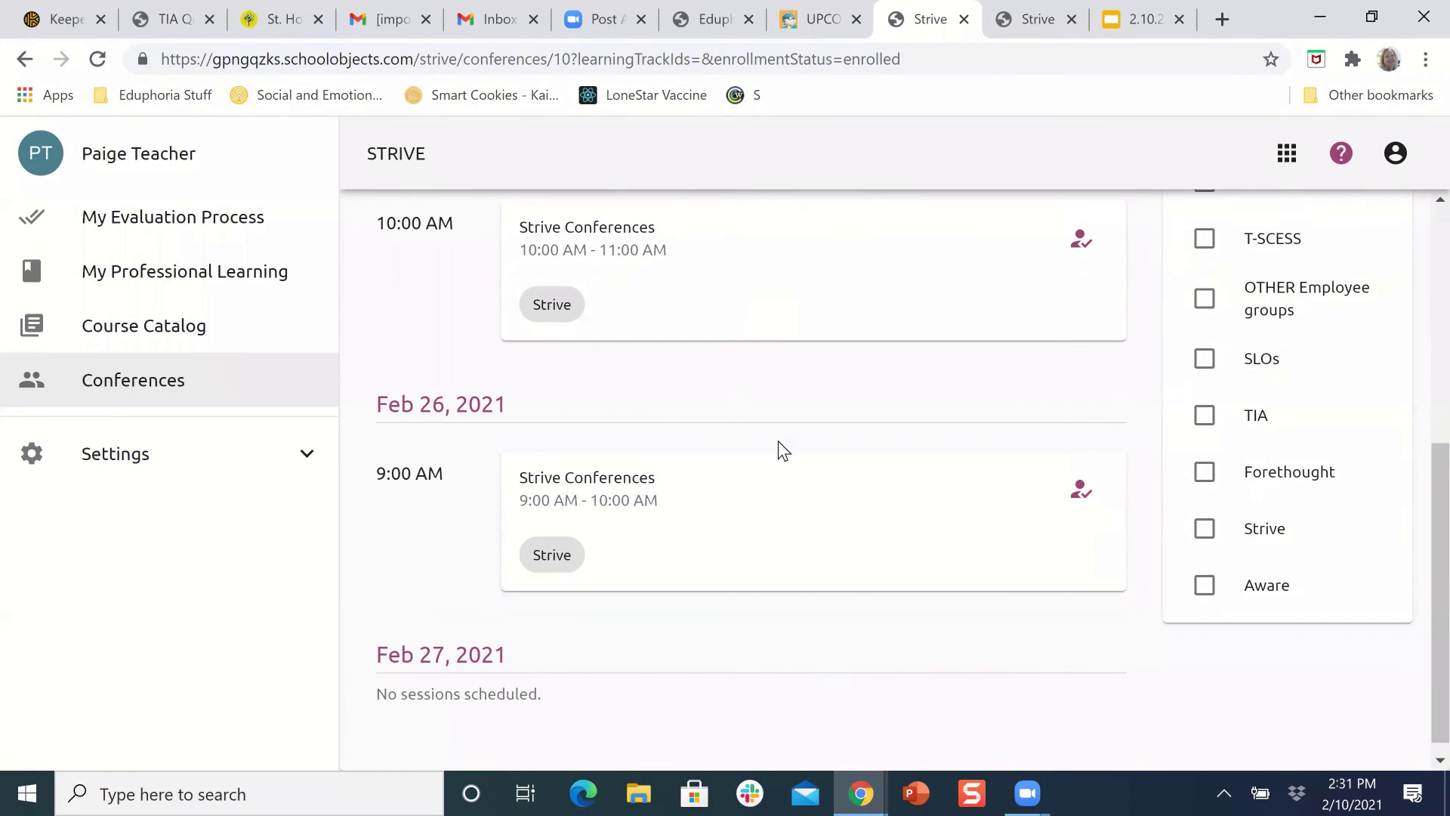
scroll(877, 687, "up", 6)
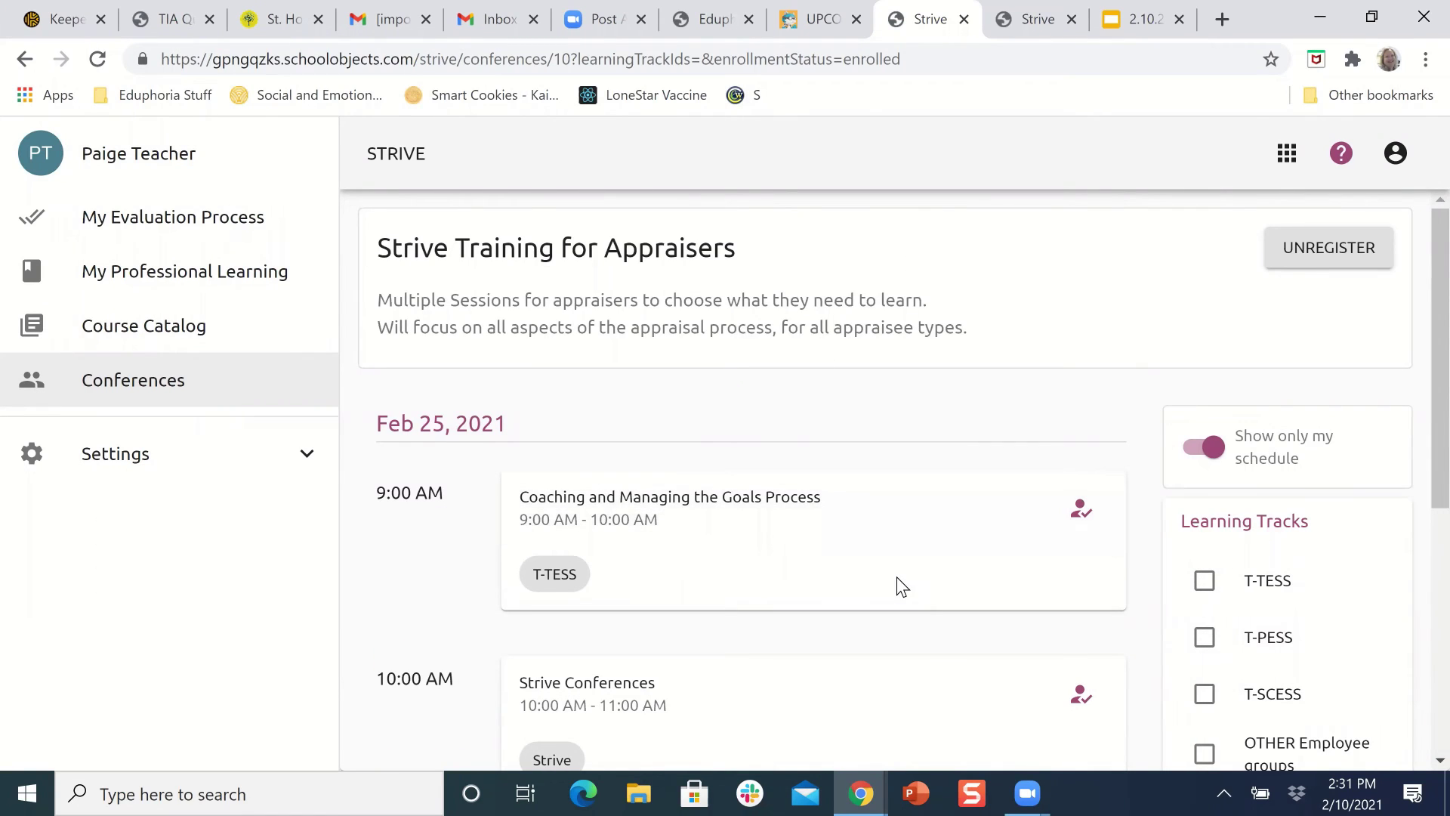
Step: Switch to the admin's Strive session and view the registrations for the Strive Training for Appraisers conference
left_click(1015, 18)
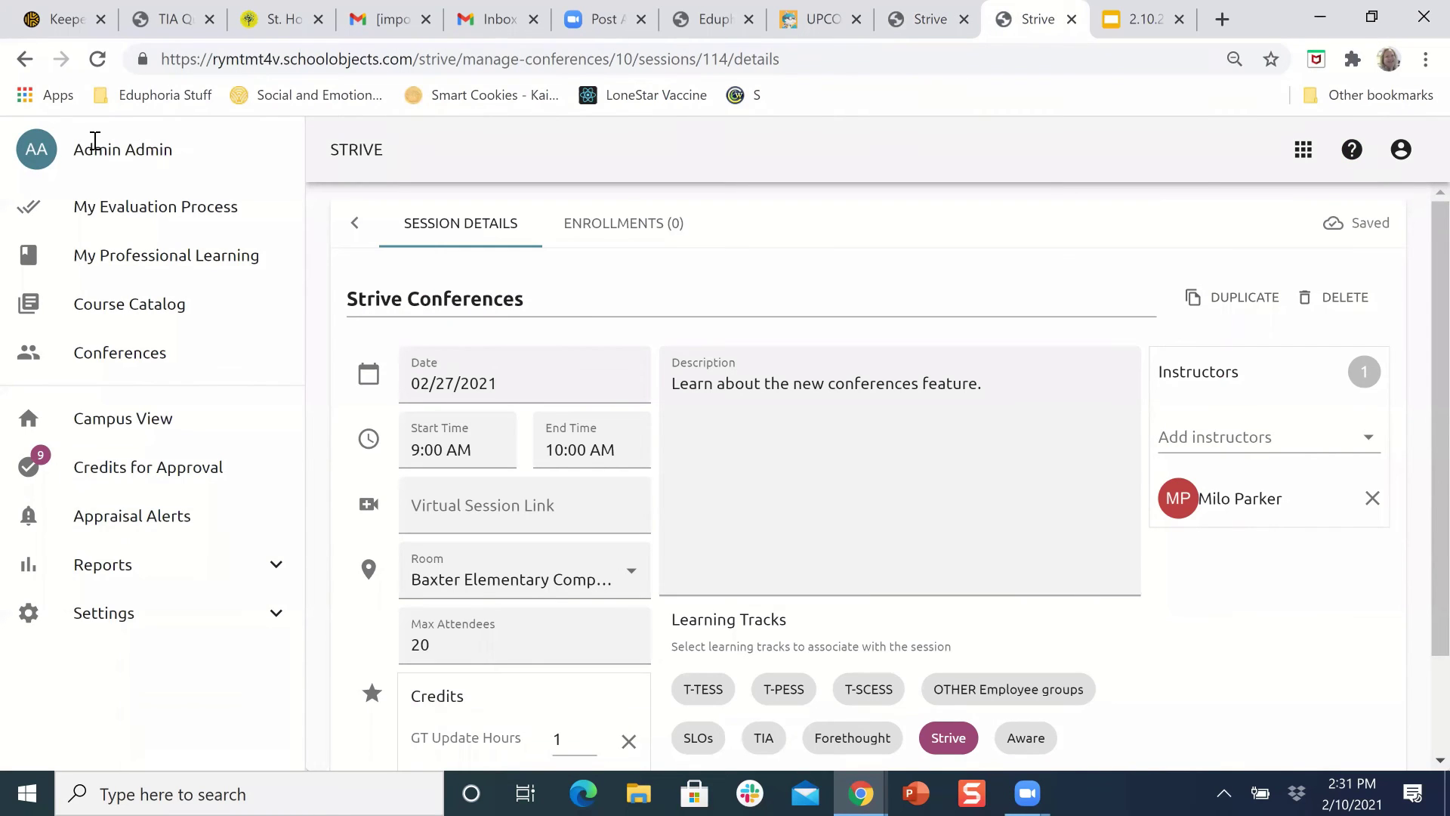
left_click(354, 222)
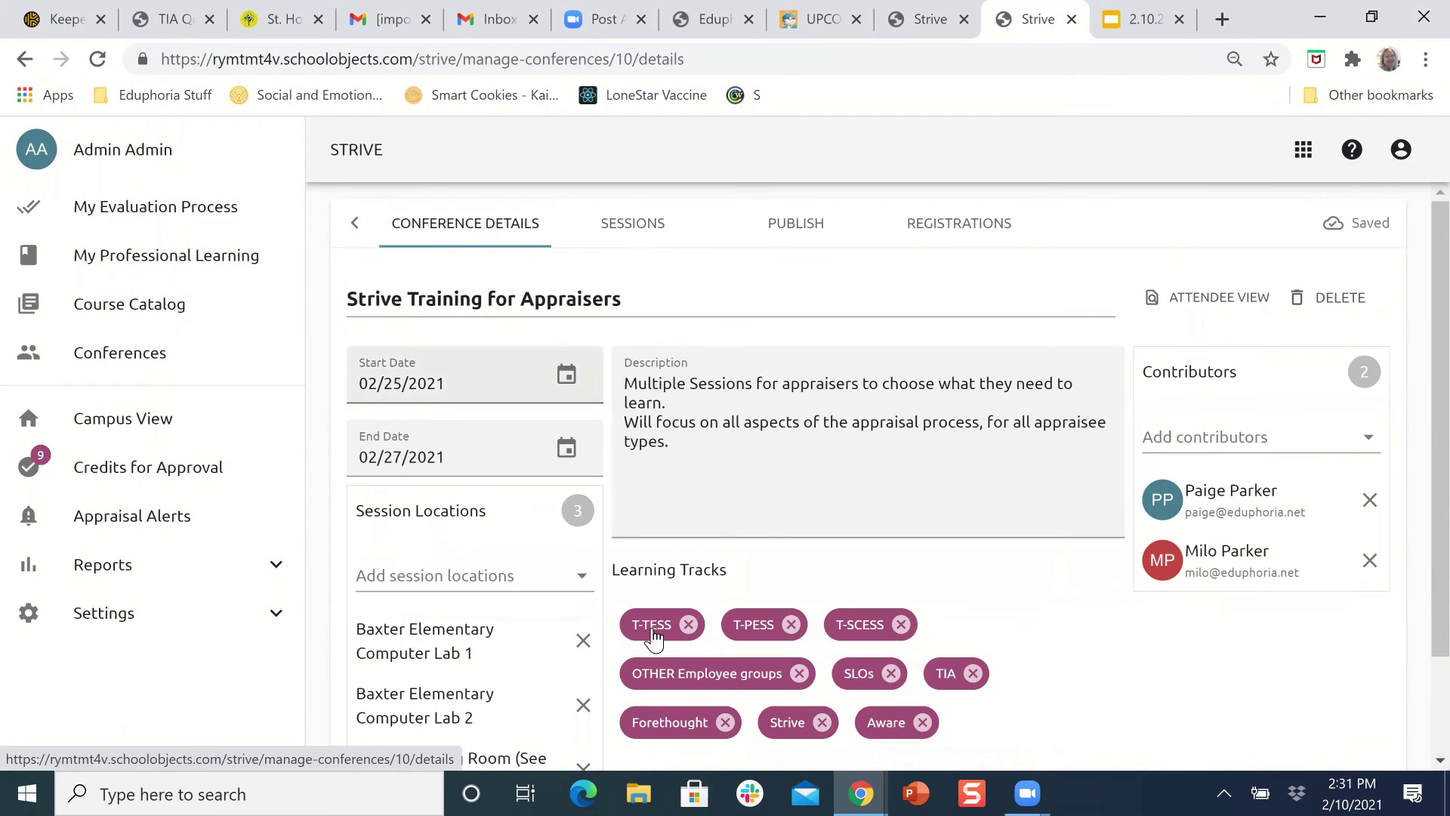
left_click(962, 228)
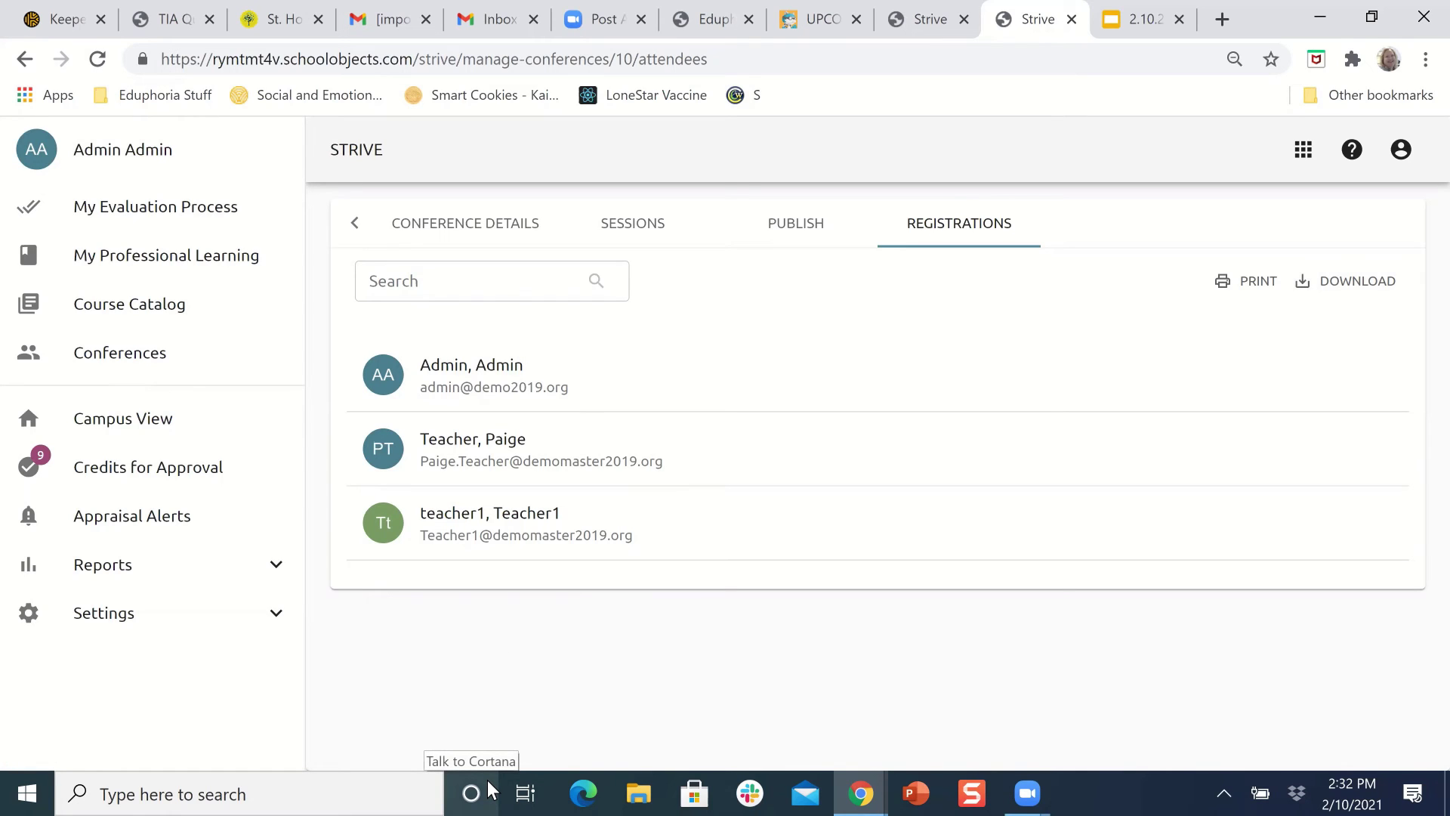
Step: Open the enrollments of the Feb 25 9:00 AM Coaching and Managing the Goals Process session
left_click(628, 227)
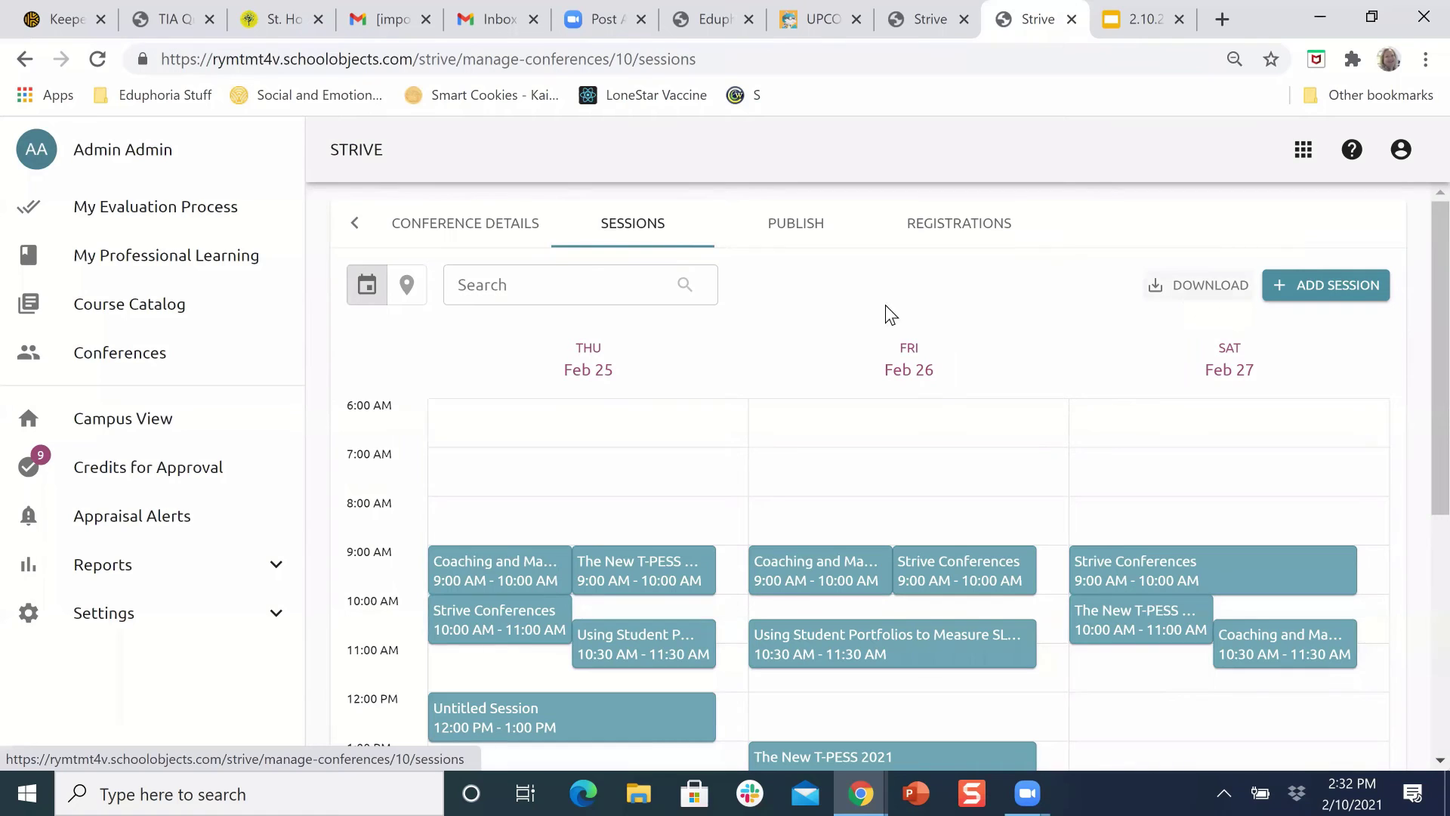
left_click(502, 582)
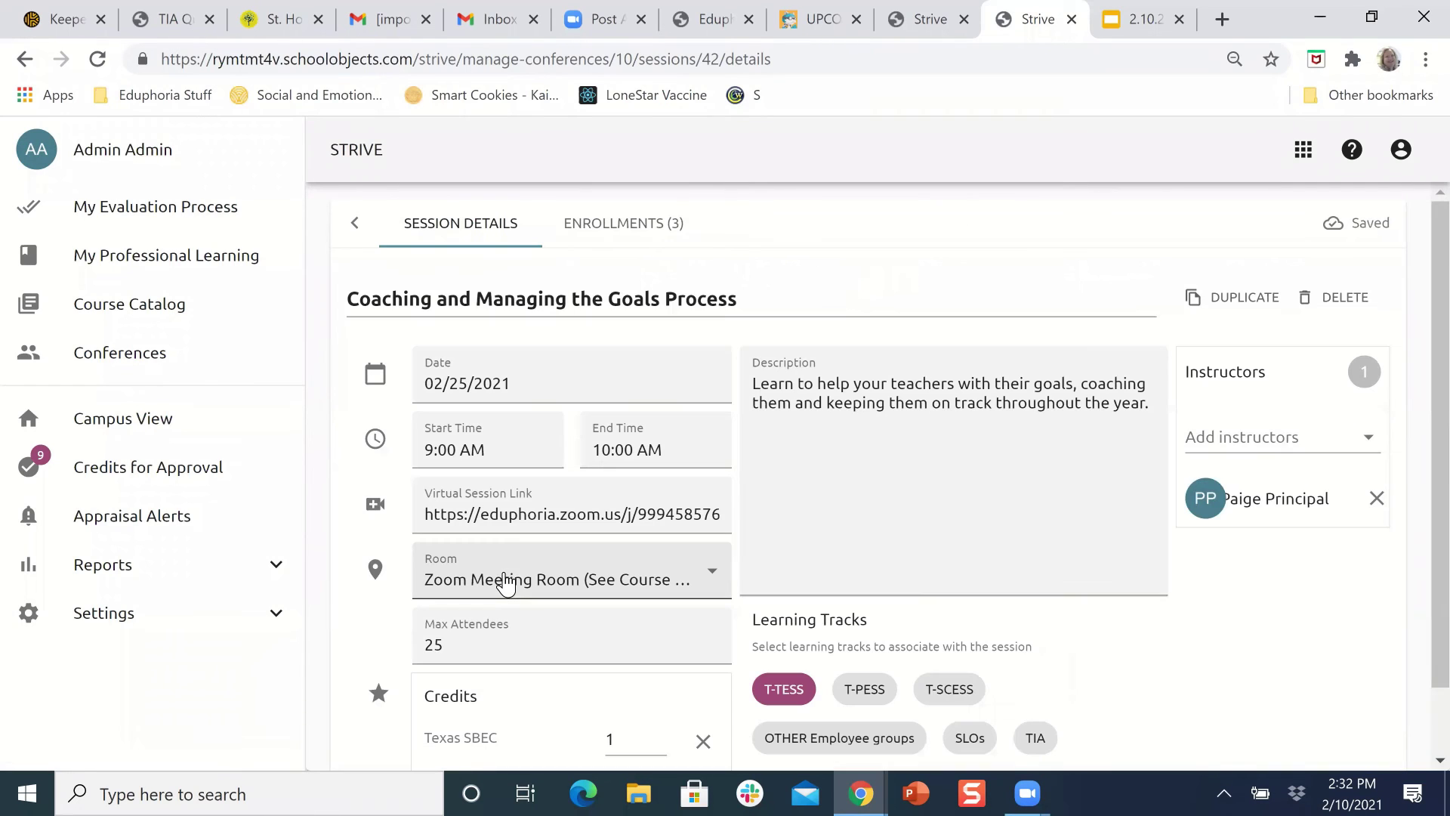
left_click(624, 222)
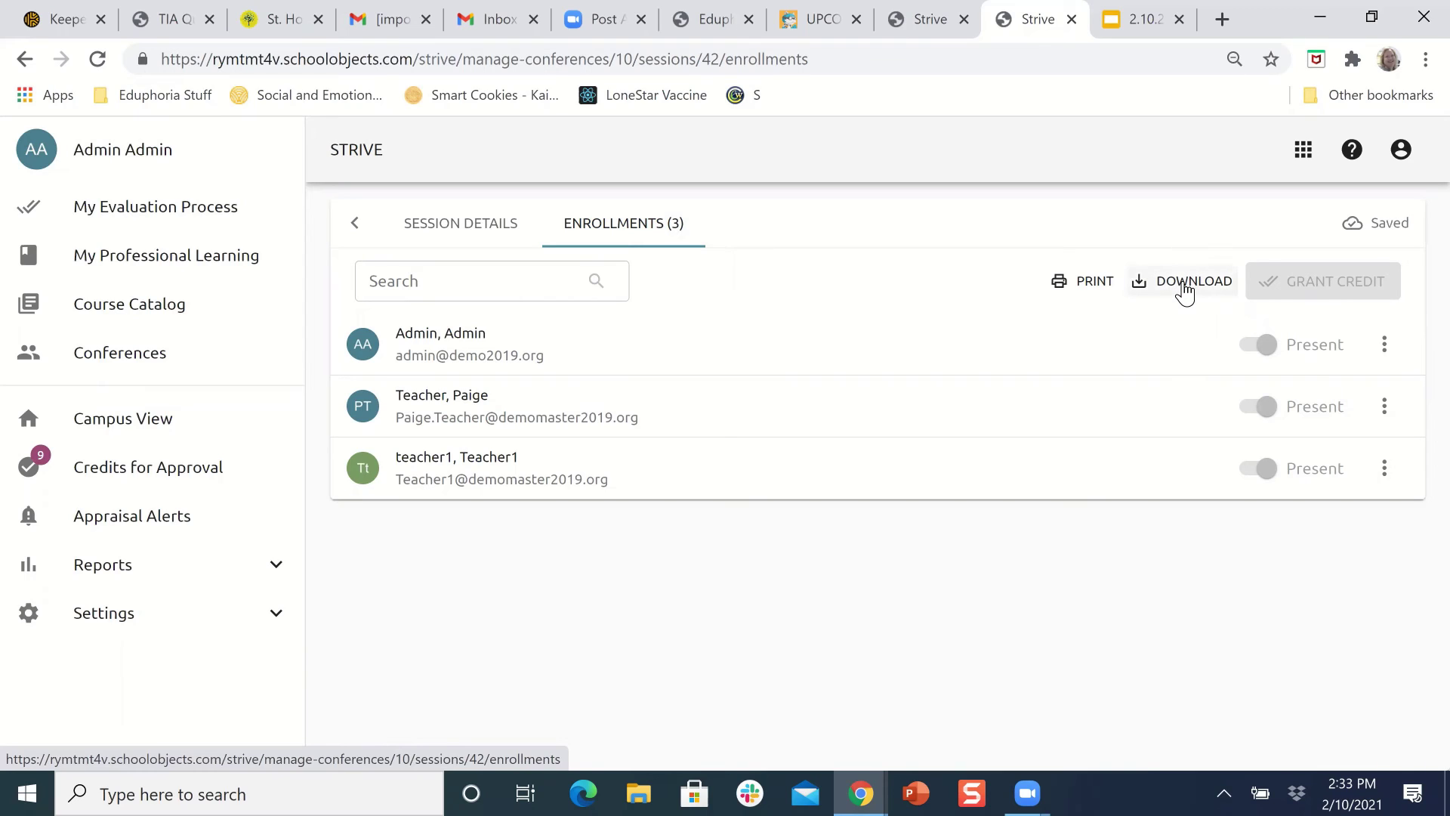
Step: Preview the session's printable sign-in sheet without printing it, and check the attendance controls of the enrollees
left_click(1078, 284)
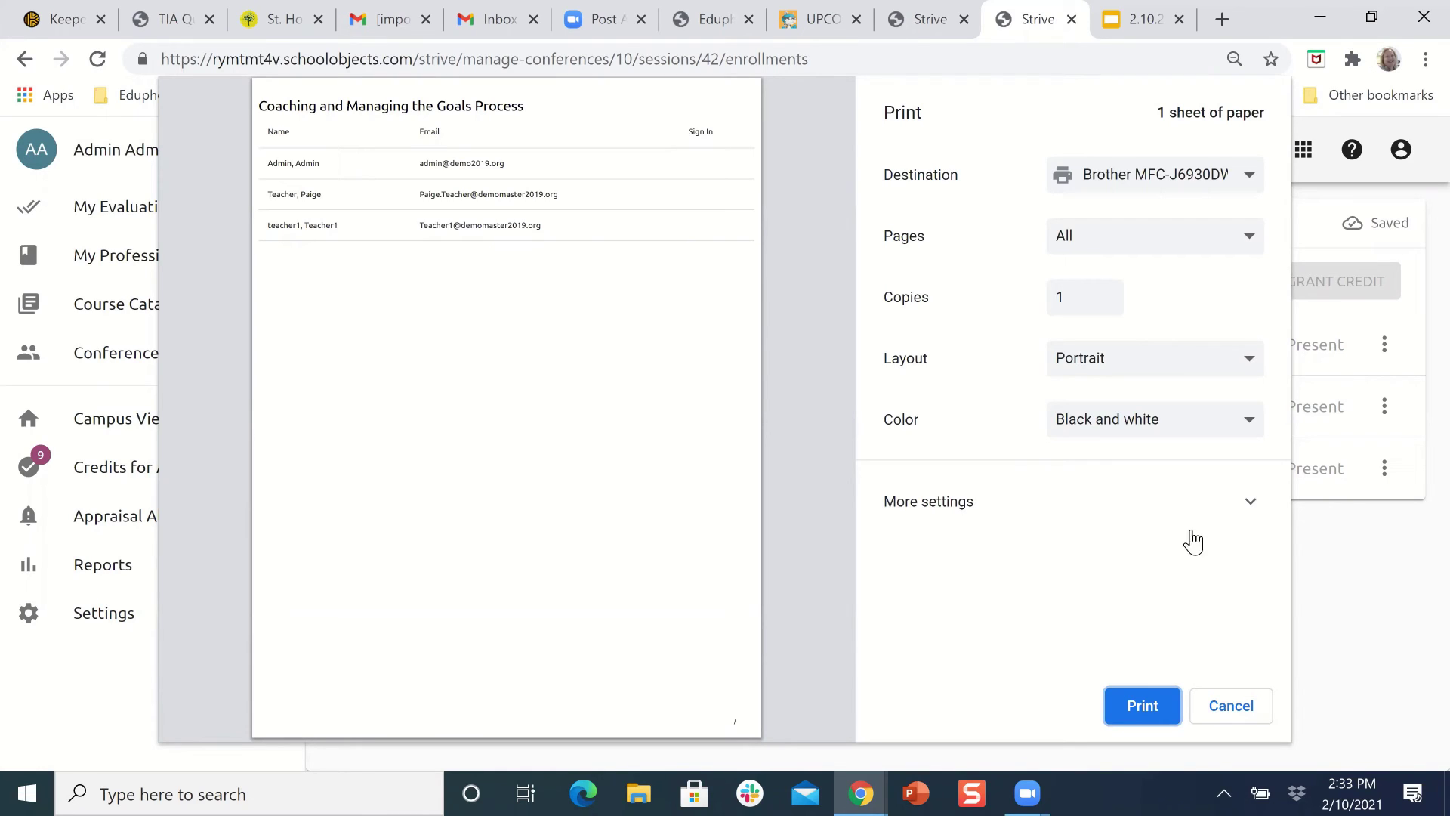
left_click(1229, 721)
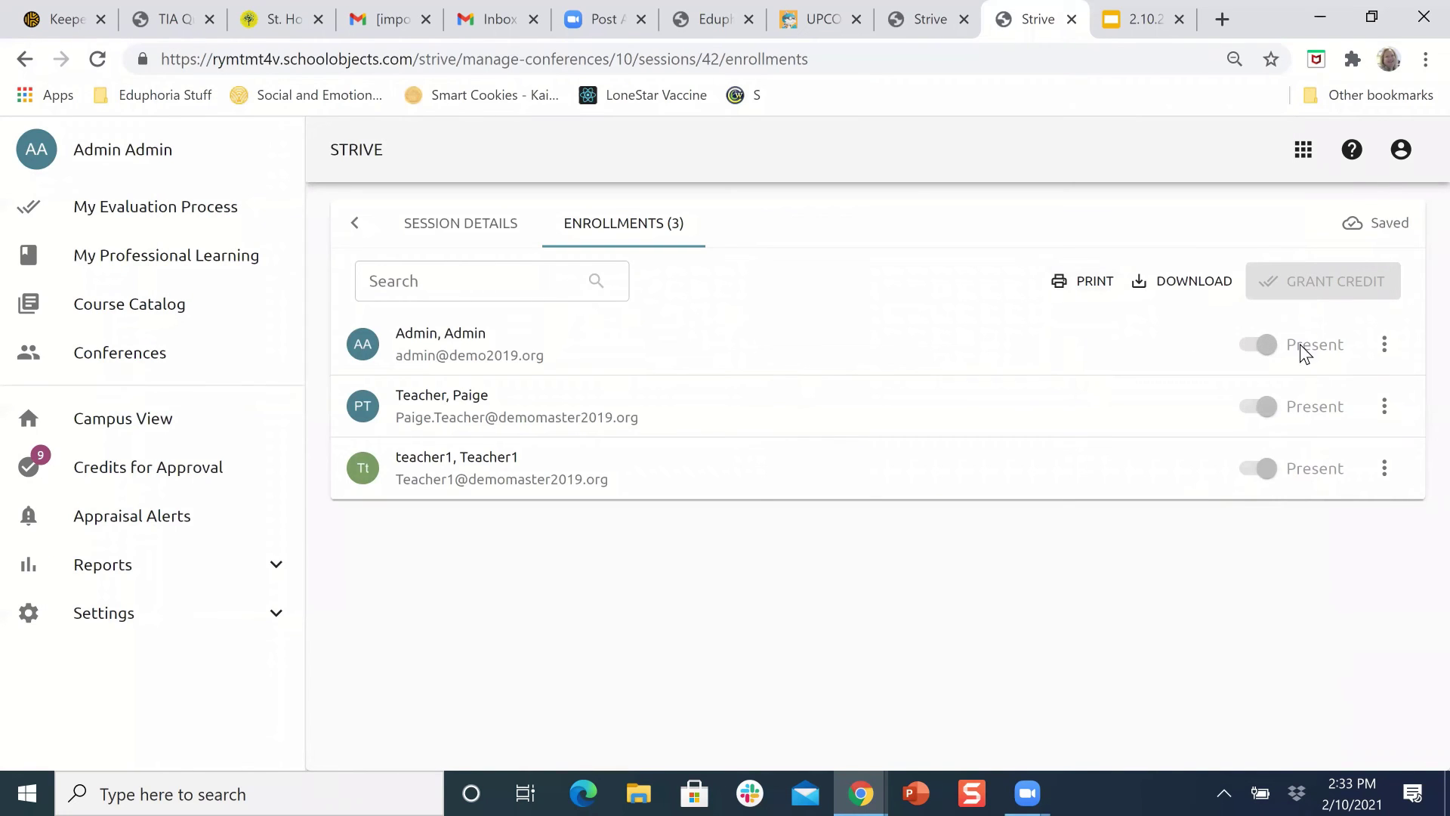
mouse_move(1259, 346)
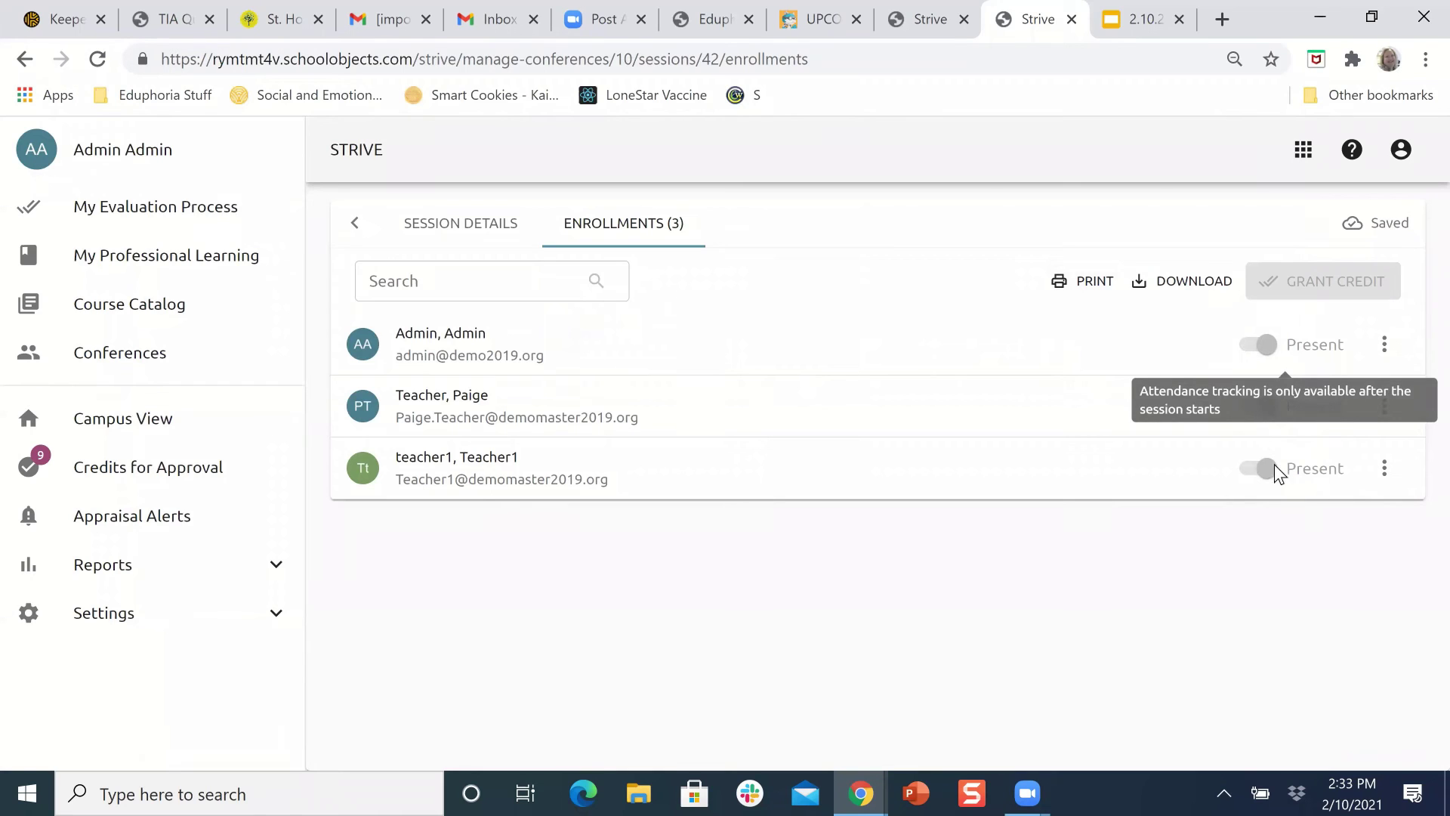
mouse_move(1270, 468)
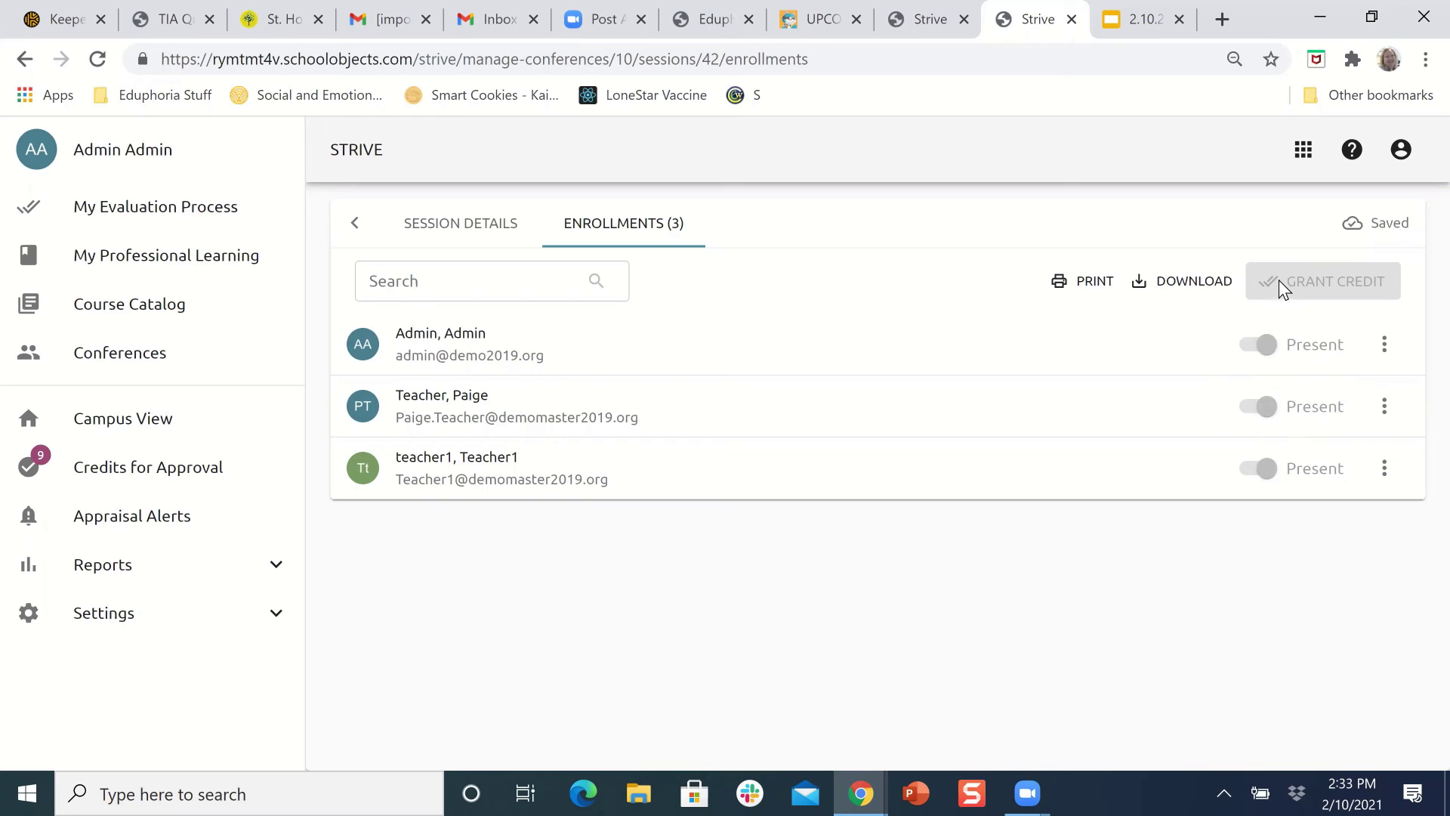
Step: Switch to the Google Slides presentation, open its Strive-Conferences online help link, and look through the help article list
key("ctrl+Tab")
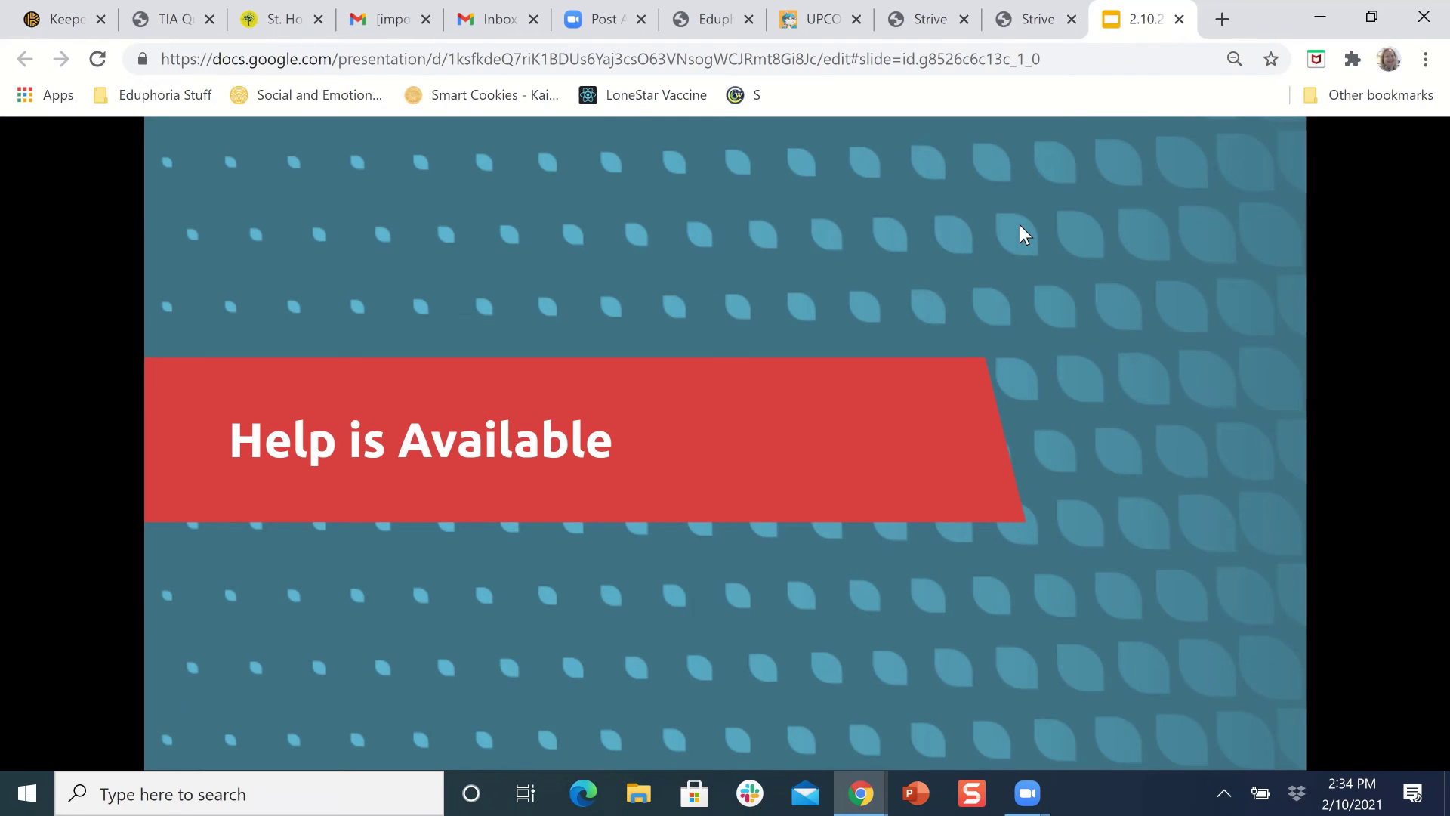
key("Right")
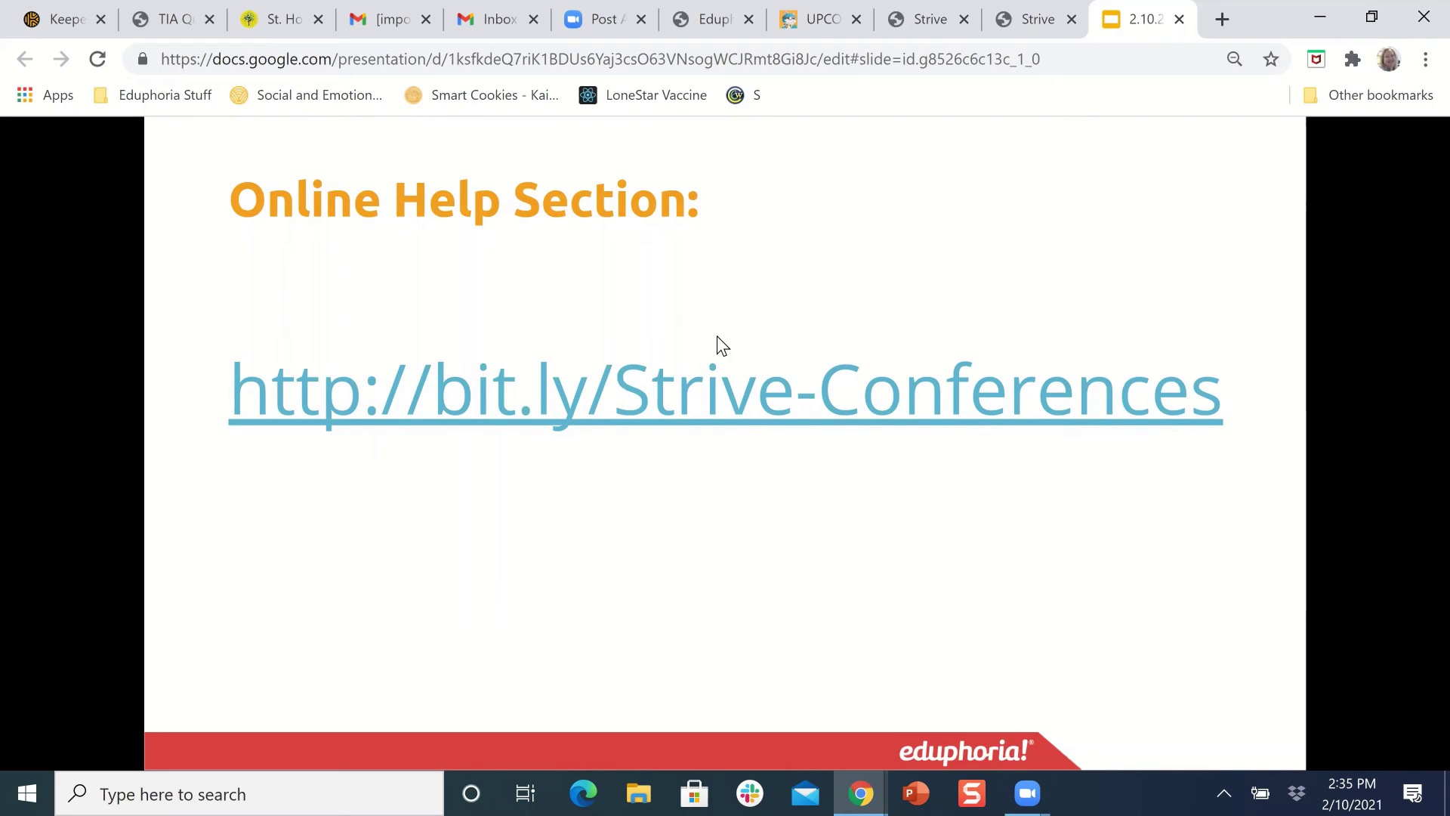
left_click(691, 397)
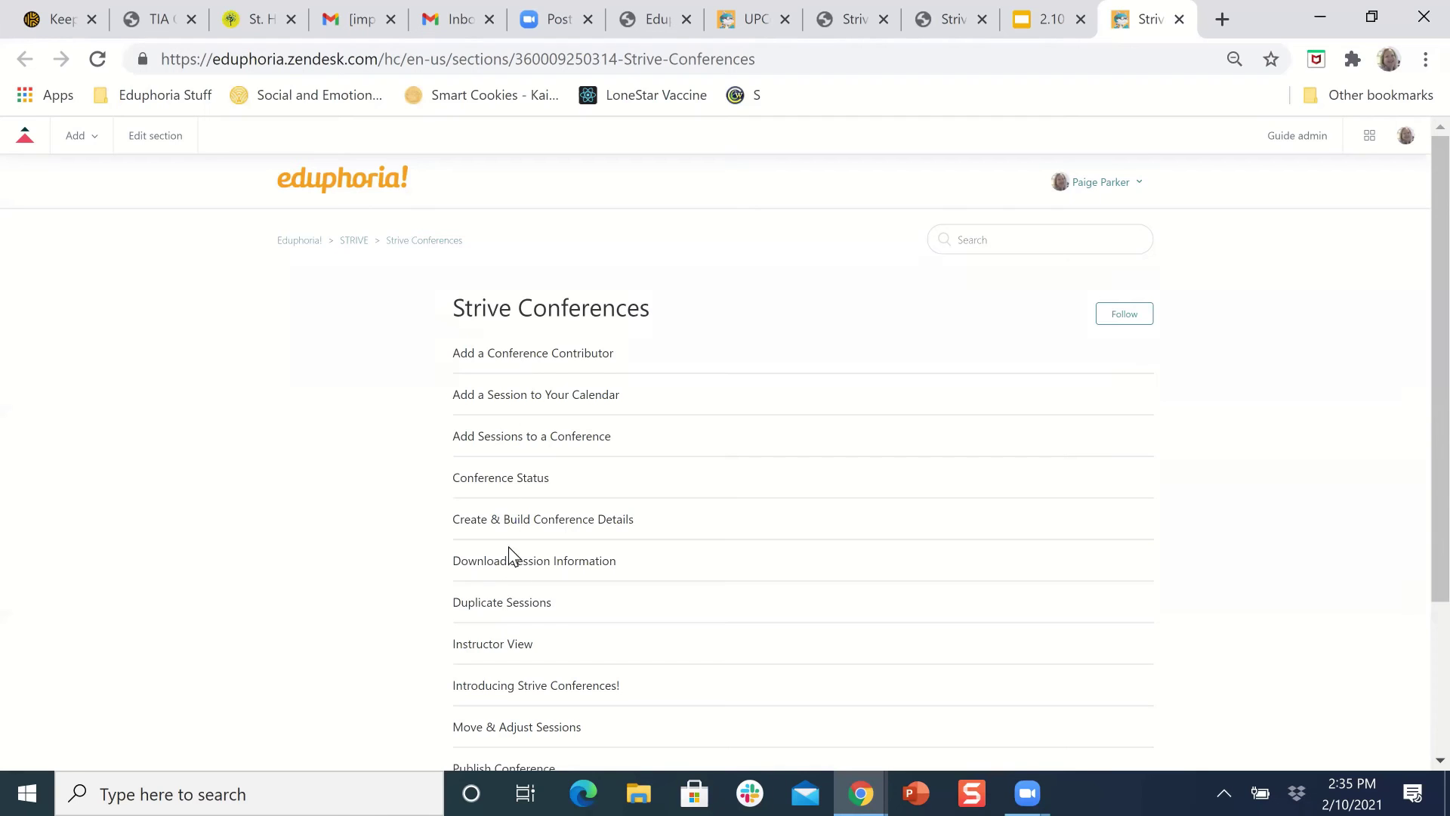
scroll(509, 668, "down", 3)
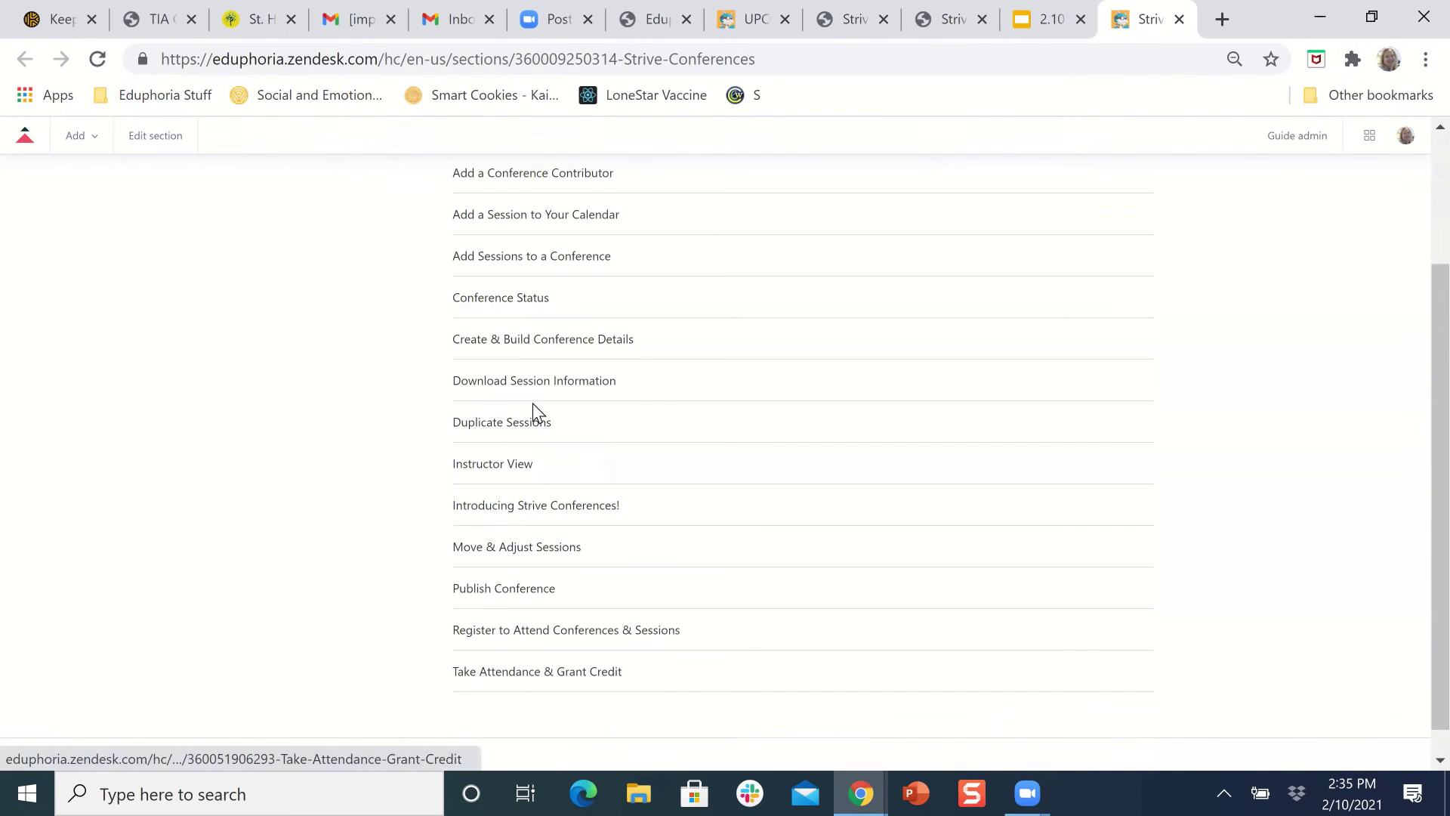
scroll(539, 393, "up", 1)
scroll(539, 393, "up", 3)
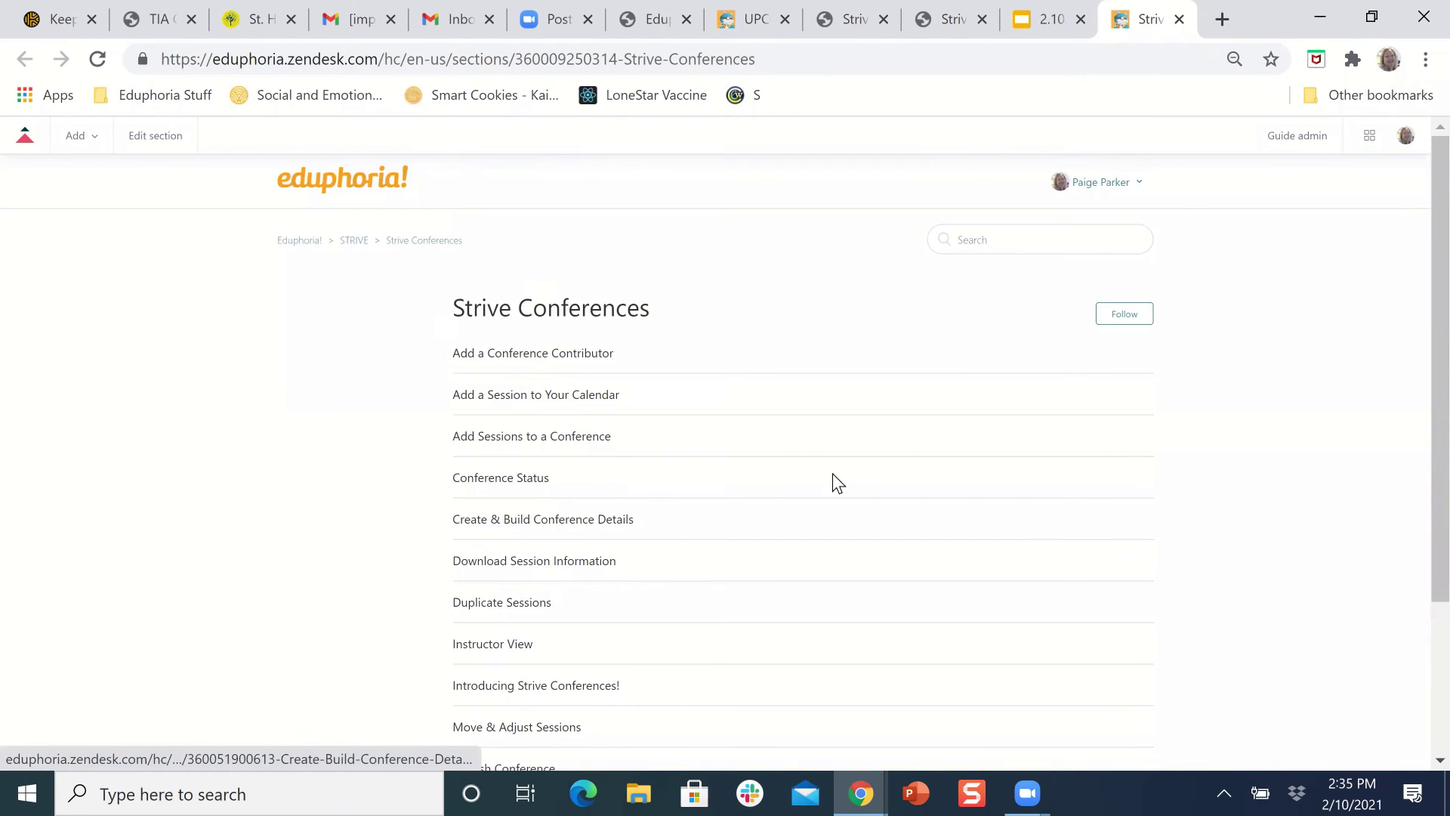
Step: Return to the presentation and advance to the slide picturing the Strive Conferences section of the help site
left_click(1055, 19)
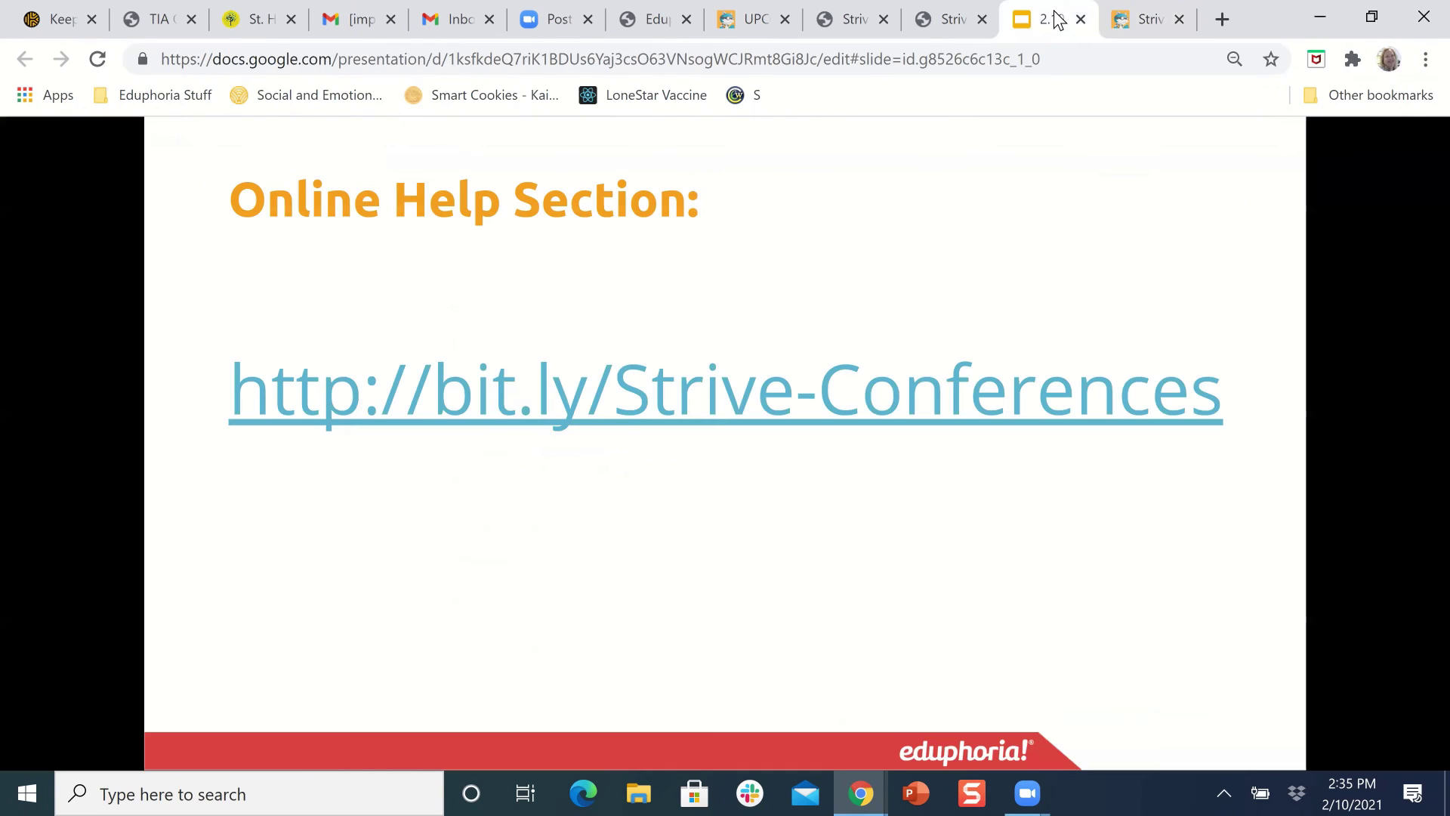
left_click(1054, 616)
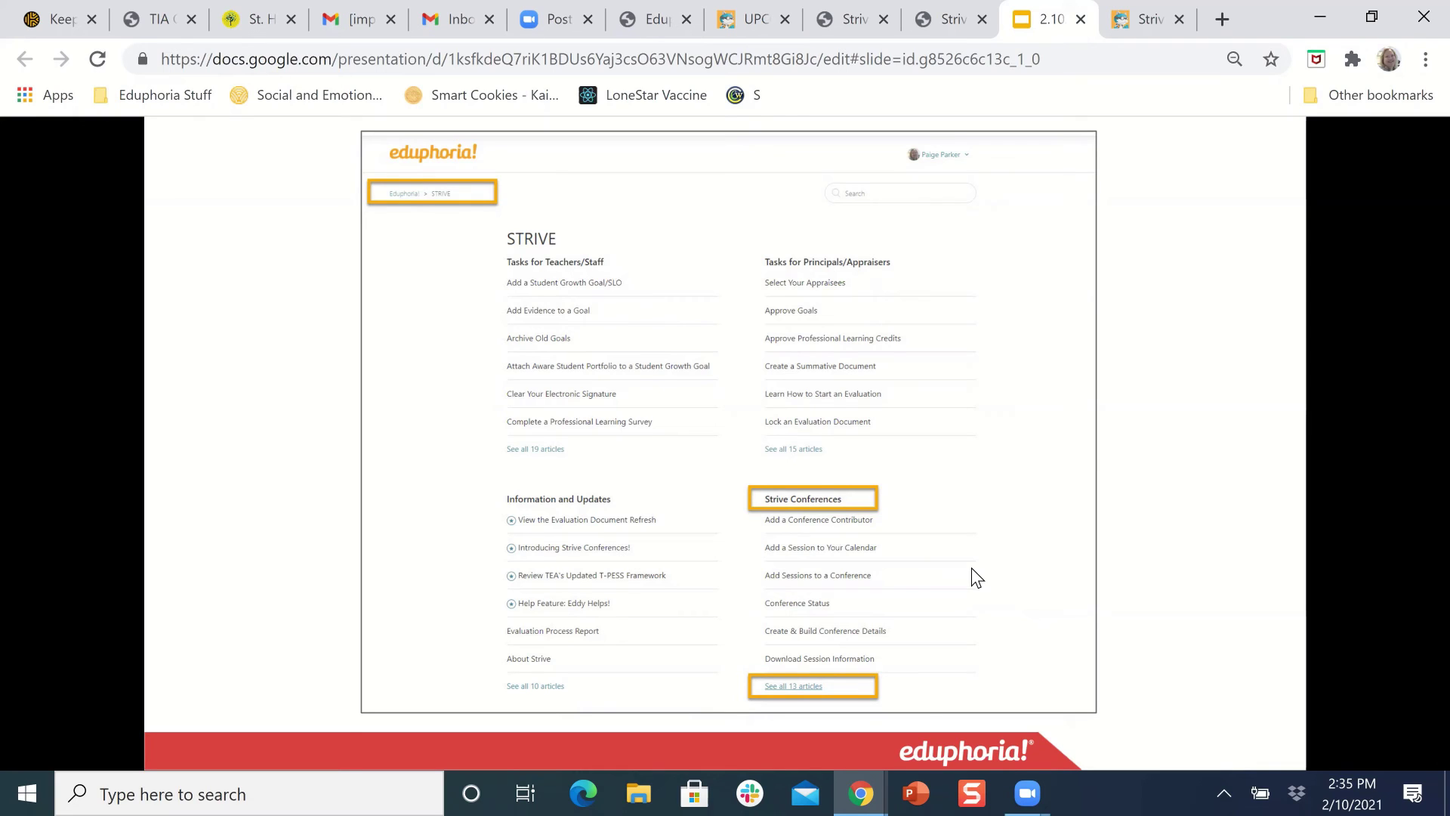
Step: Switch back to the admin's Strive session and review the details of the Feb 25 9:00 AM Coaching and Managing the Goals Process session
left_click(939, 10)
left_click(636, 230)
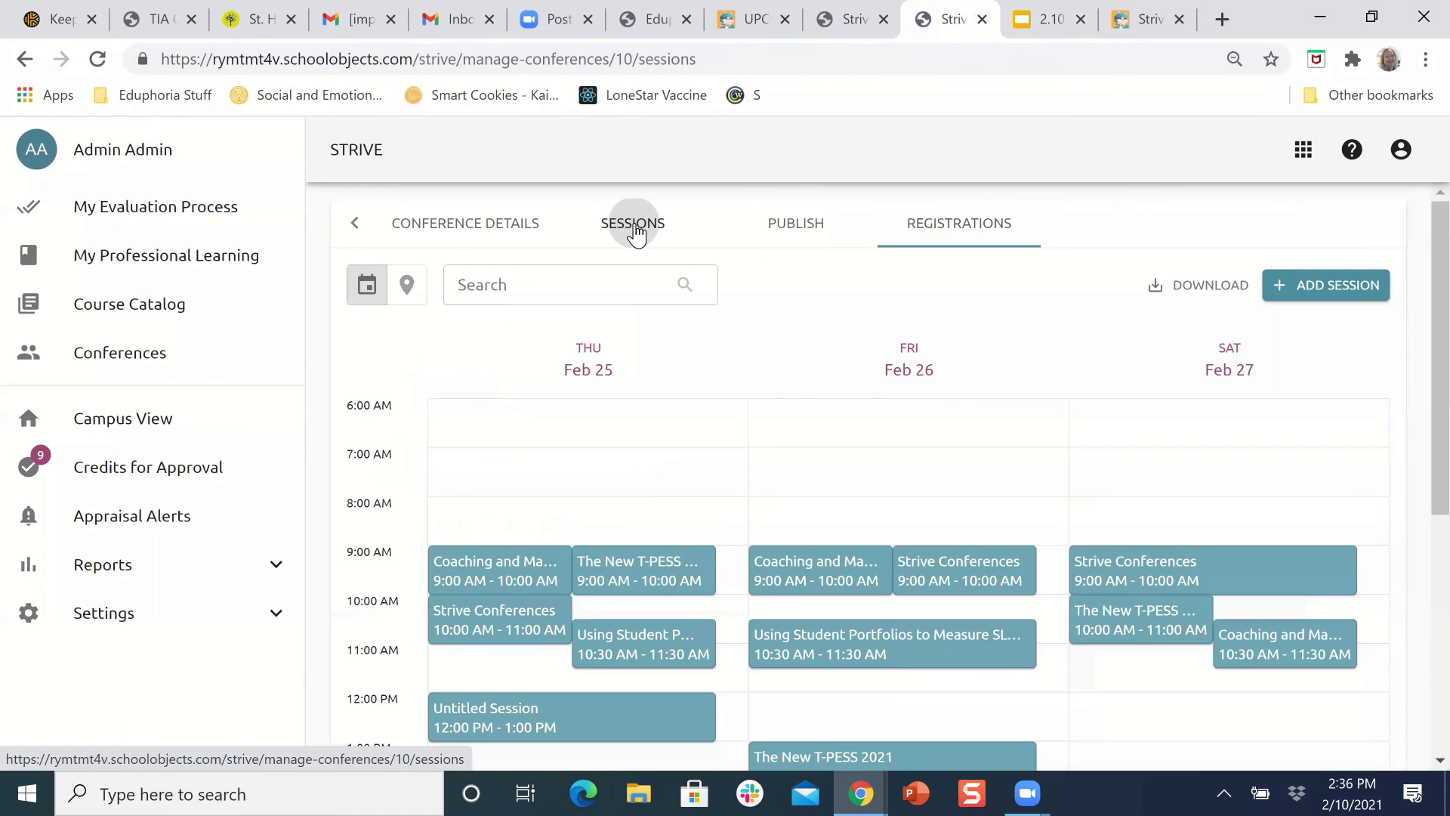
left_click(513, 581)
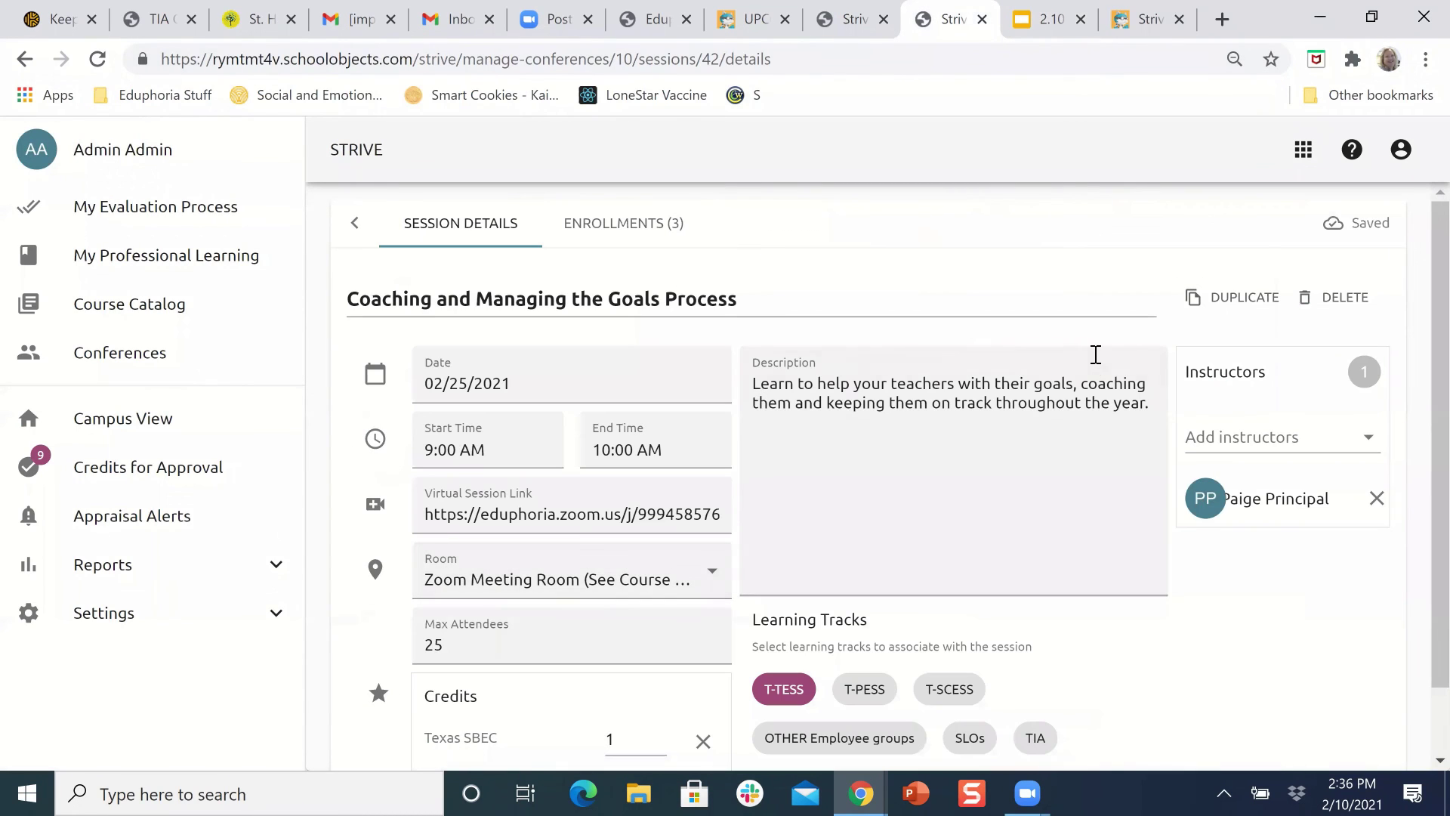
scroll(1257, 690, "down", 1)
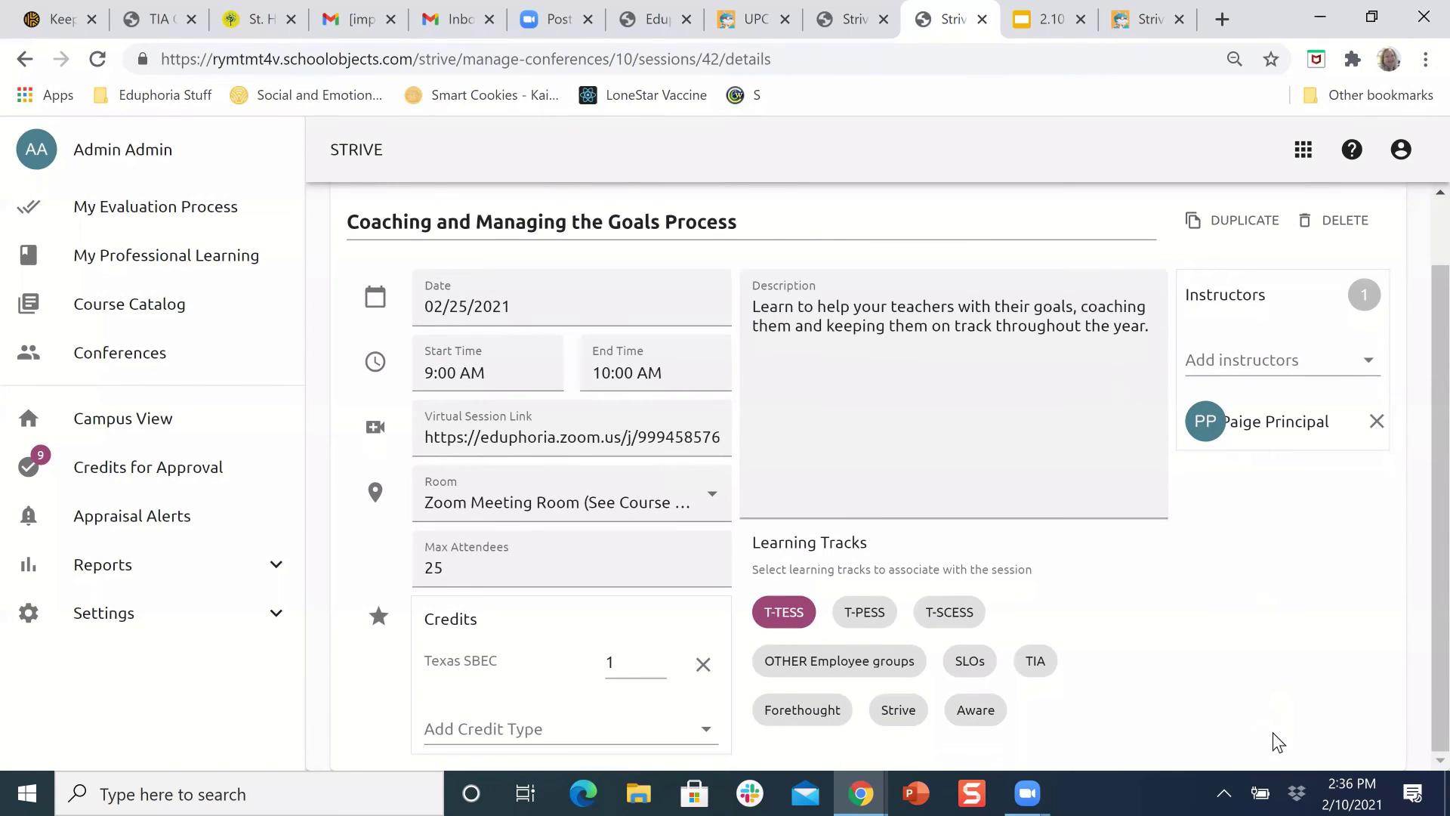
scroll(1331, 604, "up", 1)
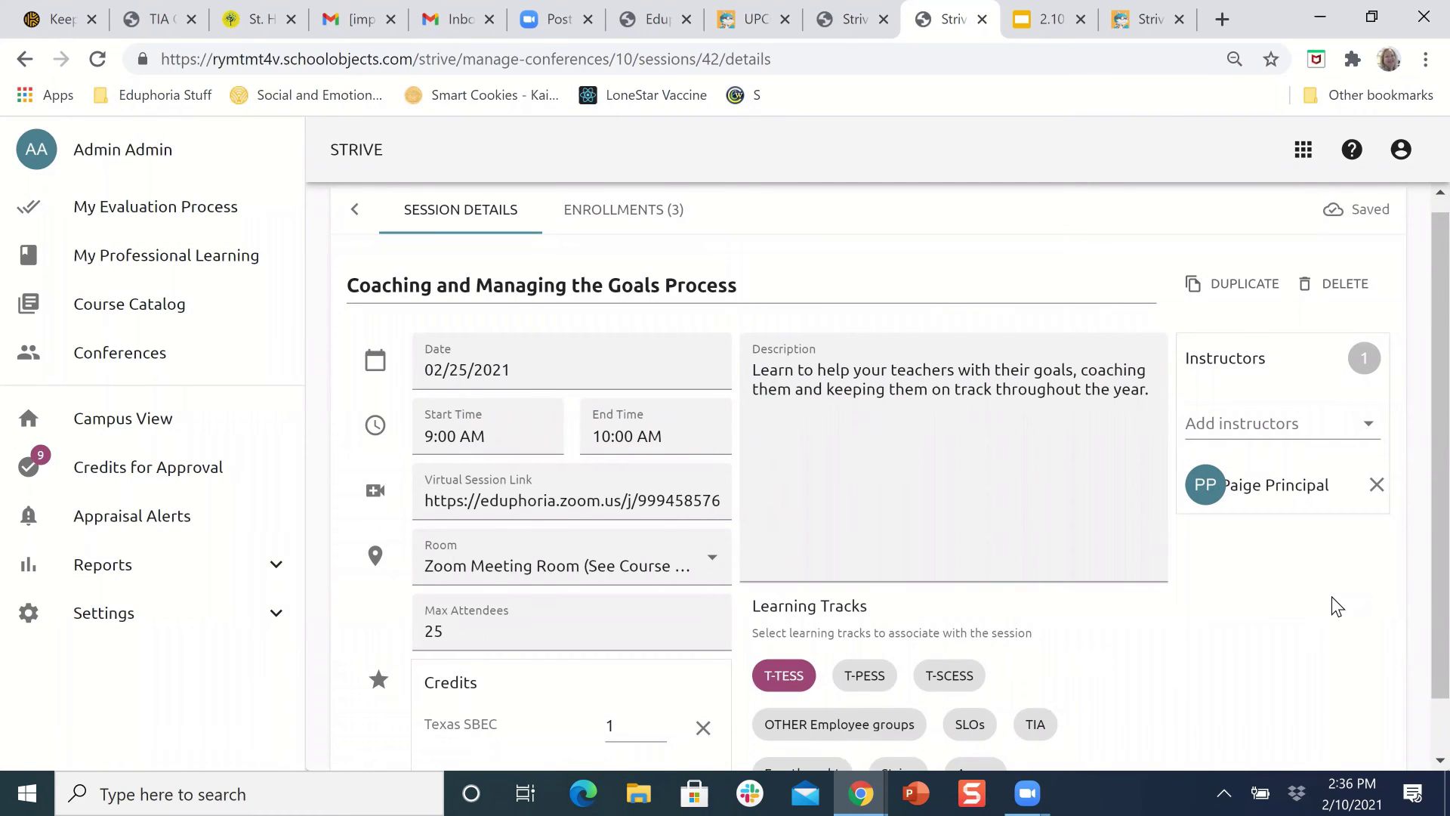
scroll(1320, 635, "down", 1)
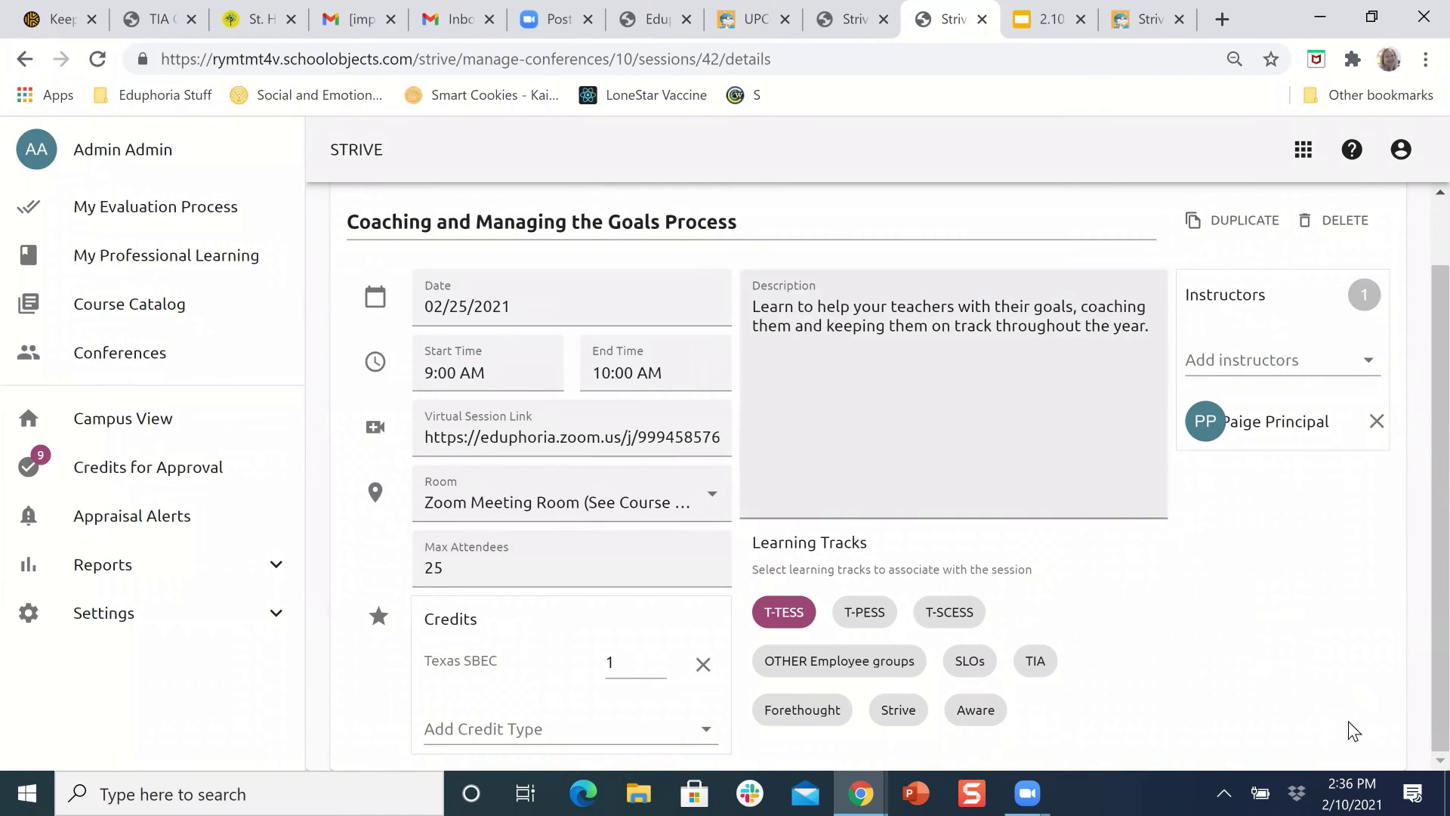
scroll(1352, 633, "up", 1)
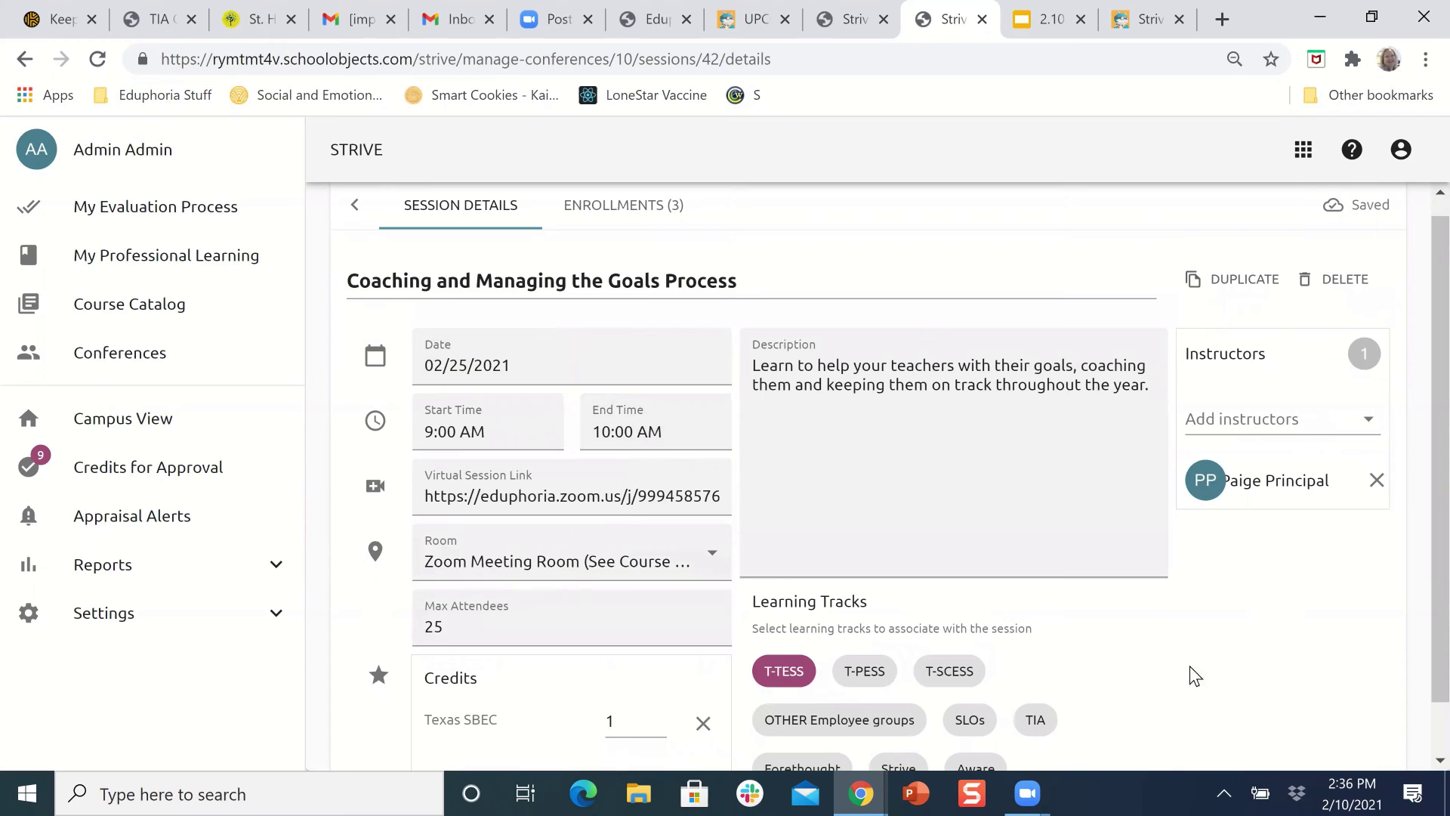
scroll(1329, 654, "down", 1)
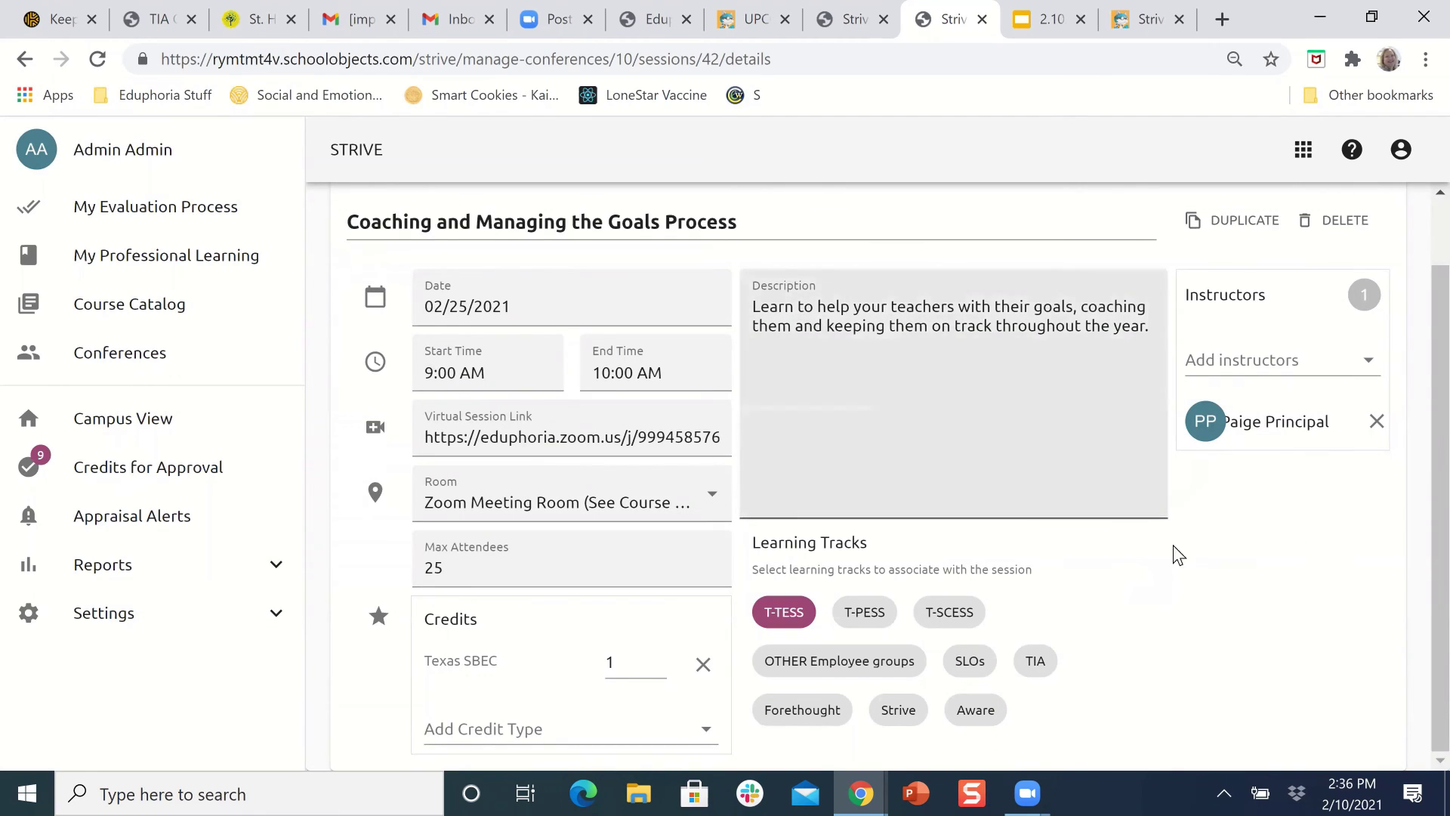
Step: Return to the Google Slides presentation and advance to the Final Questions slide
left_click(1050, 19)
left_click(1054, 469)
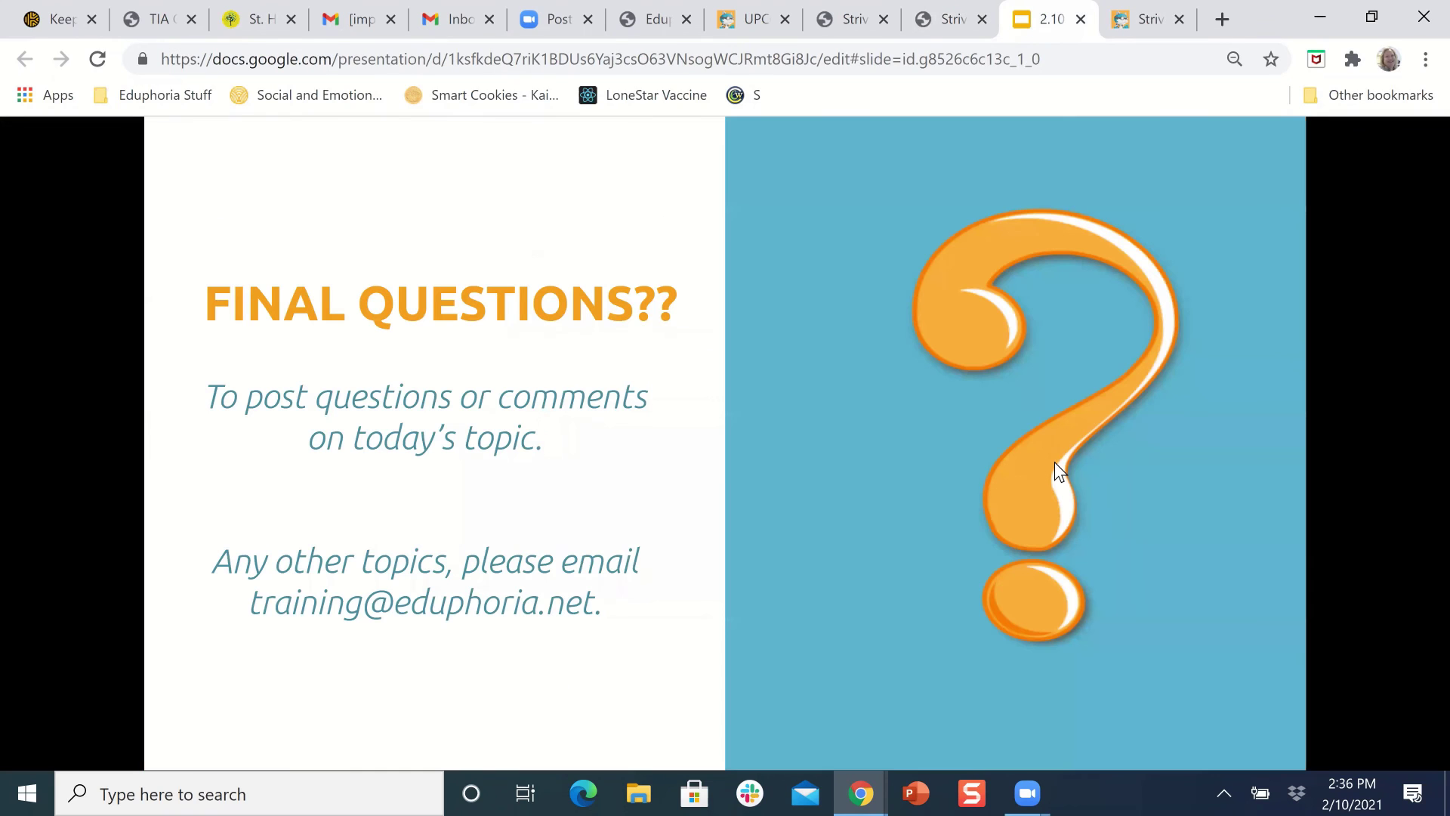